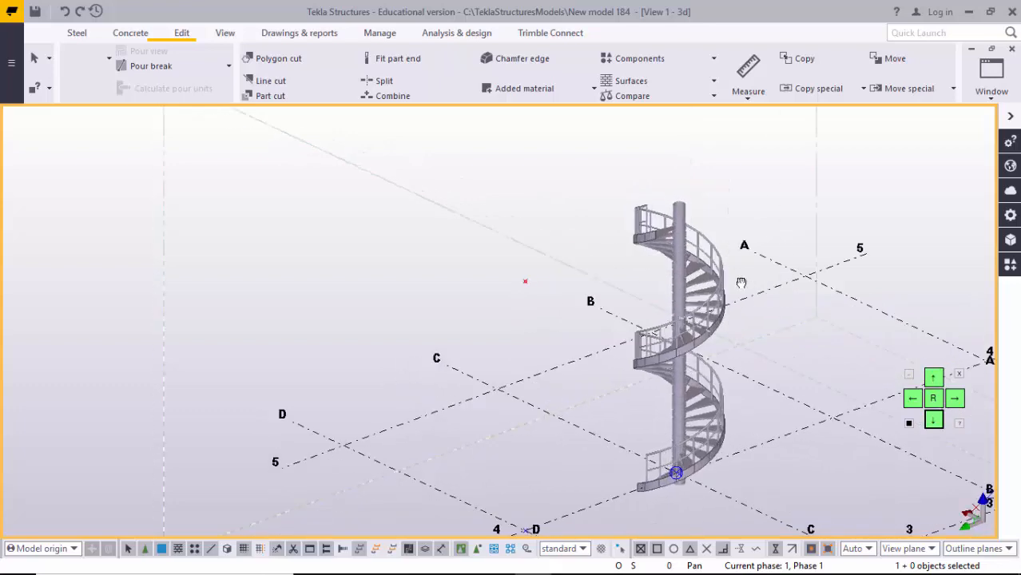
# Examine the existing spiral staircase, including its treads, centre column and handrails.
pyautogui.keyDown('ctrl'); pyautogui.moveTo(816, 259); pyautogui.dragTo(770, 293, button='middle'); pyautogui.keyUp('ctrl')
pyautogui.scroll(3, 769, 260)
pyautogui.scroll(2, 772, 264)
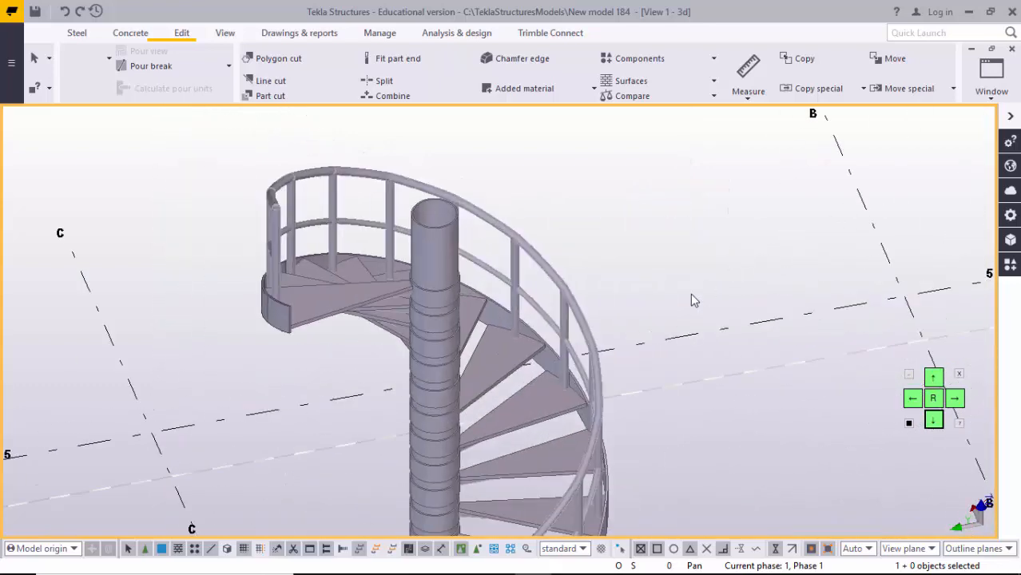
pyautogui.moveTo(693, 299); pyautogui.dragTo(741, 231, button='middle')
pyautogui.scroll(-3, 740, 236)
pyautogui.scroll(-2, 763, 344)
pyautogui.moveTo(764, 479); pyautogui.dragTo(711, 357, button='middle')
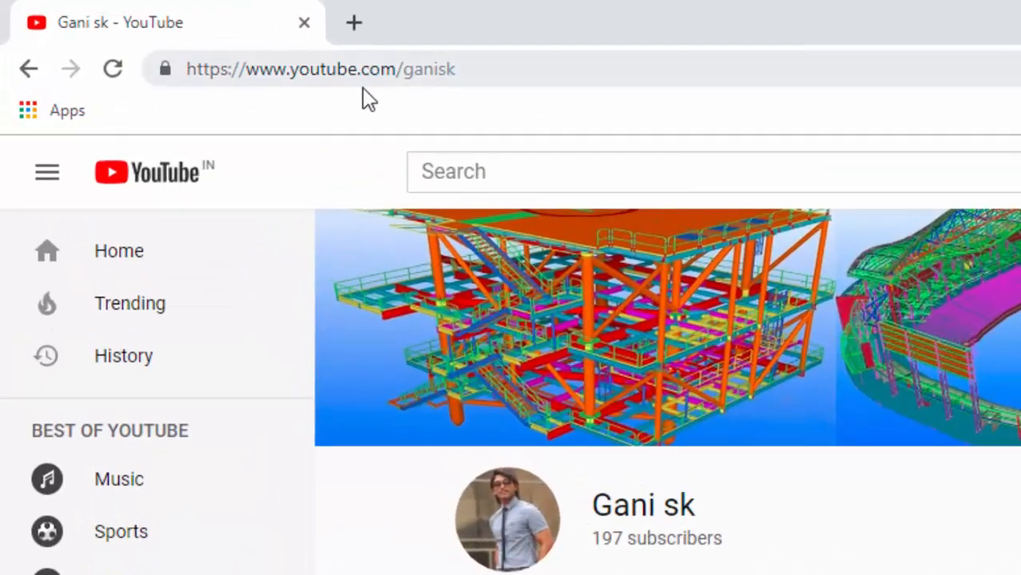
# Switch to the browser and look through the Tekla tutorial videos uploaded on the YouTube channel.
pyautogui.click(490, 71)
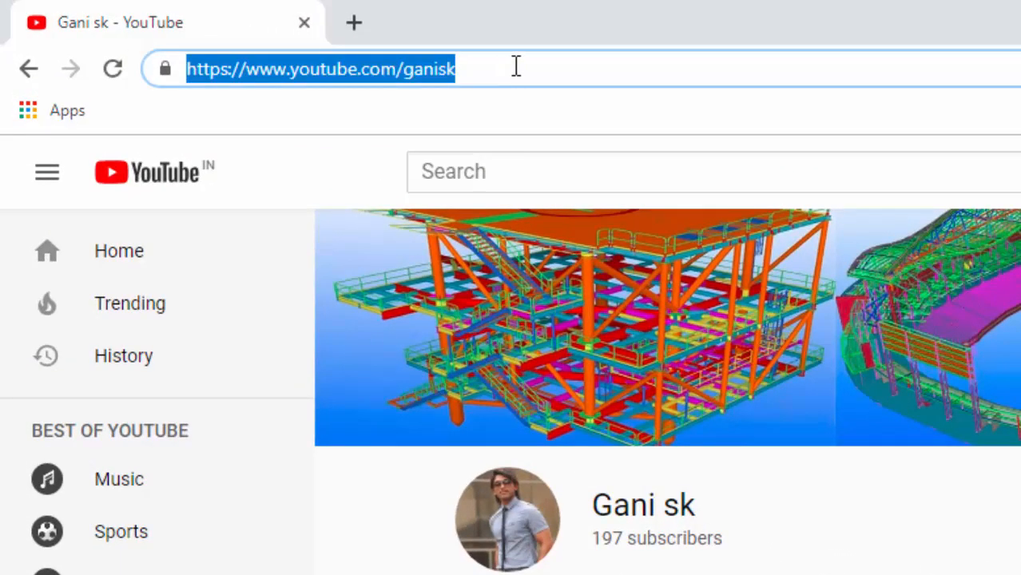
pyautogui.click(512, 67)
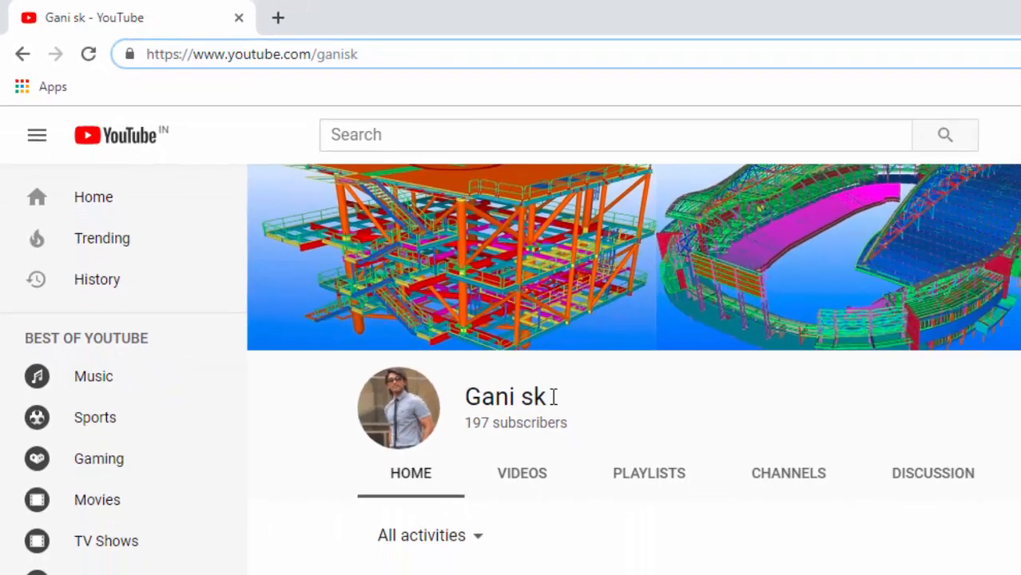
pyautogui.scroll(-4, 541, 332)
pyautogui.scroll(2, 542, 321)
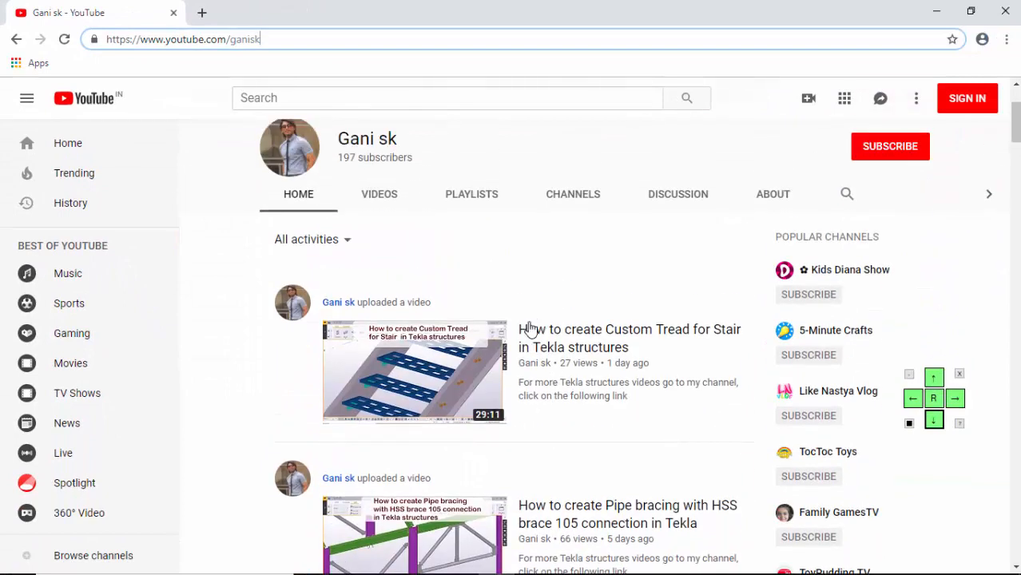
pyautogui.scroll(-1, 559, 307)
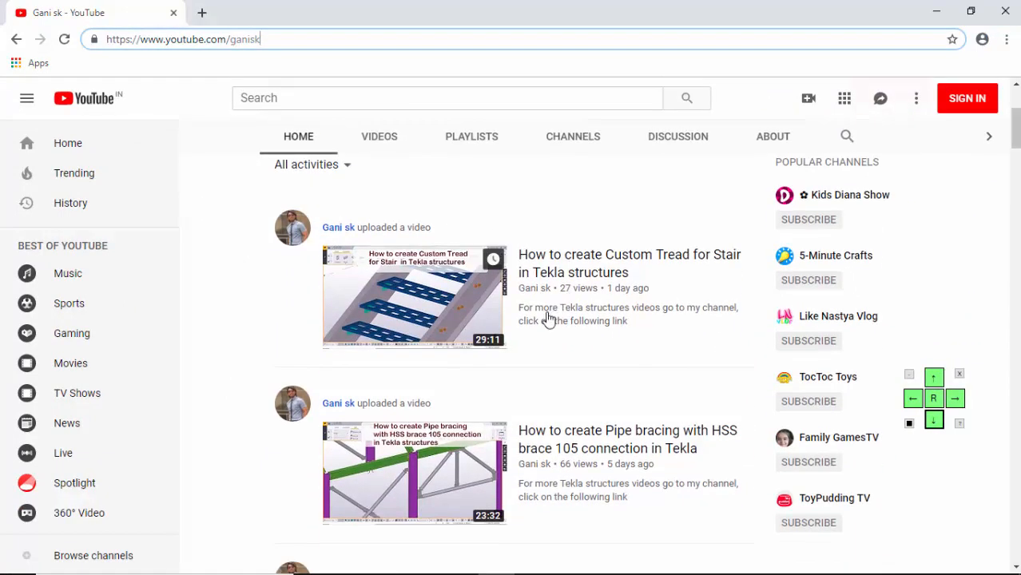
pyautogui.scroll(-2, 632, 315)
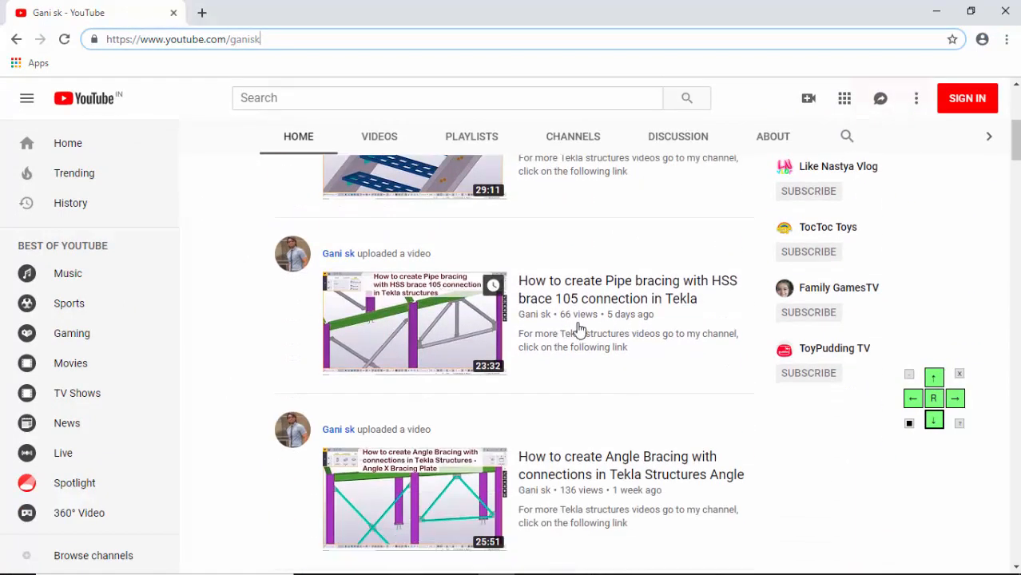
pyautogui.scroll(-3, 620, 358)
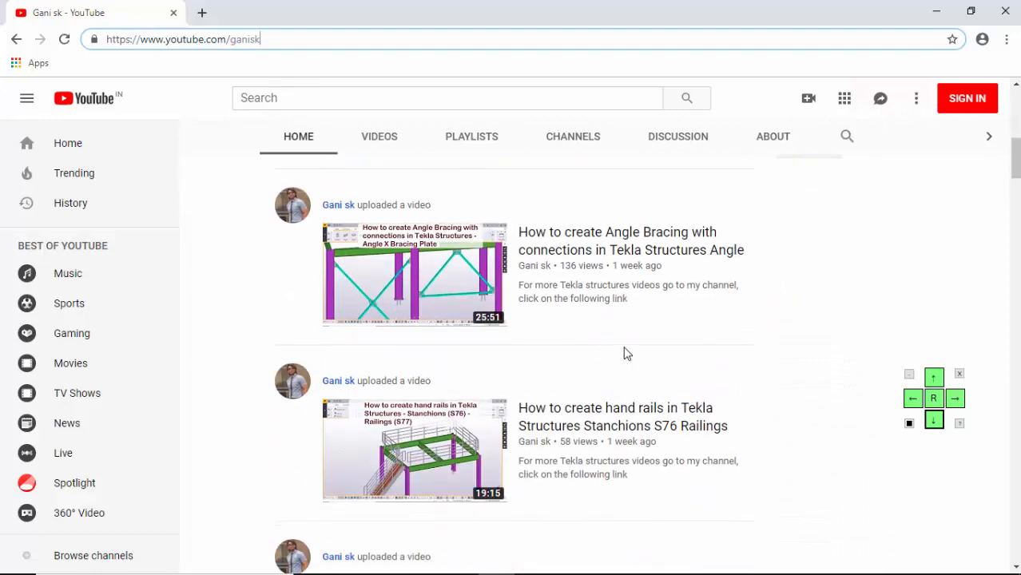
pyautogui.scroll(-1, 626, 353)
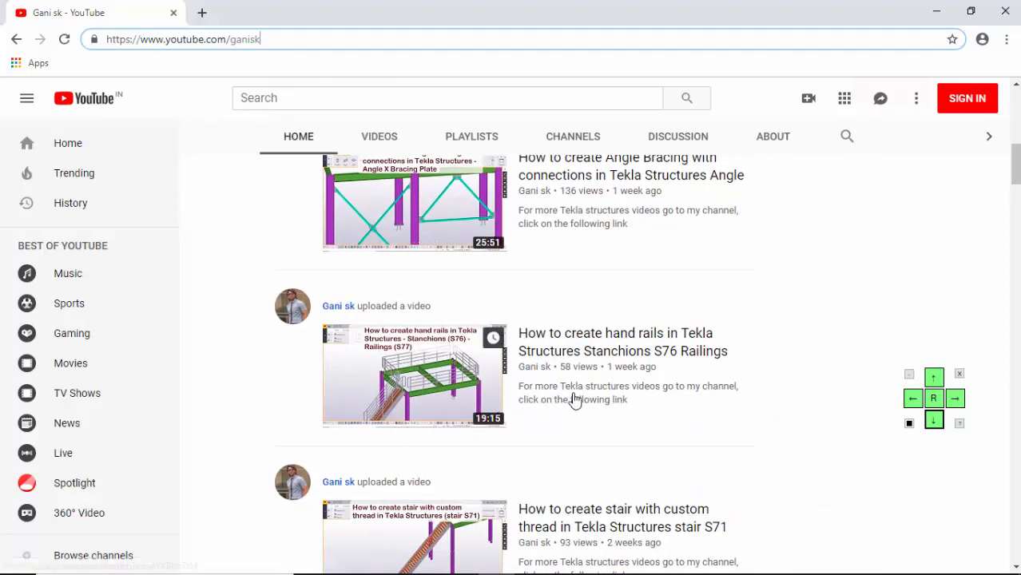
pyautogui.scroll(-8, 583, 396)
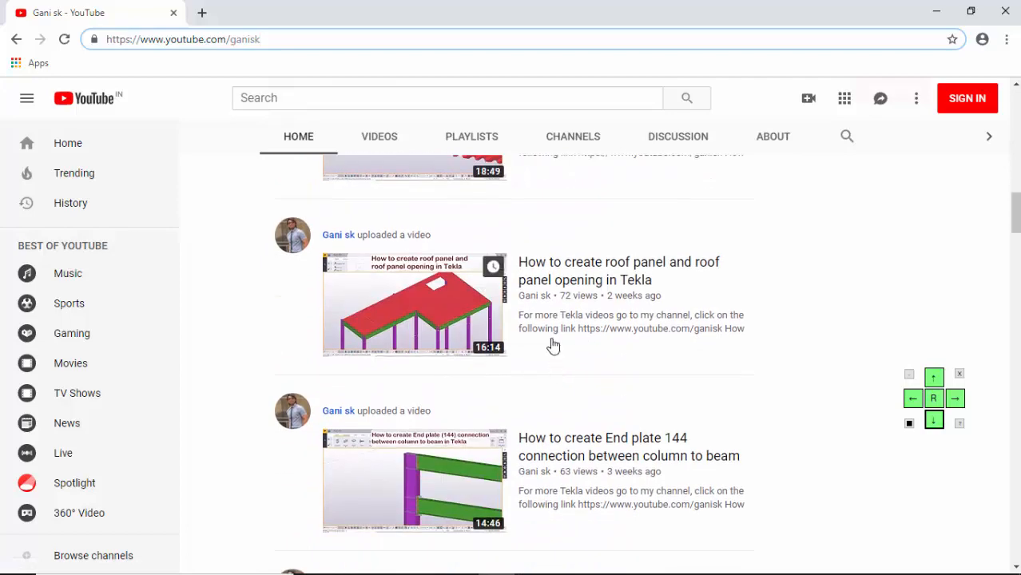
pyautogui.scroll(2, 552, 343)
pyautogui.scroll(-4, 575, 352)
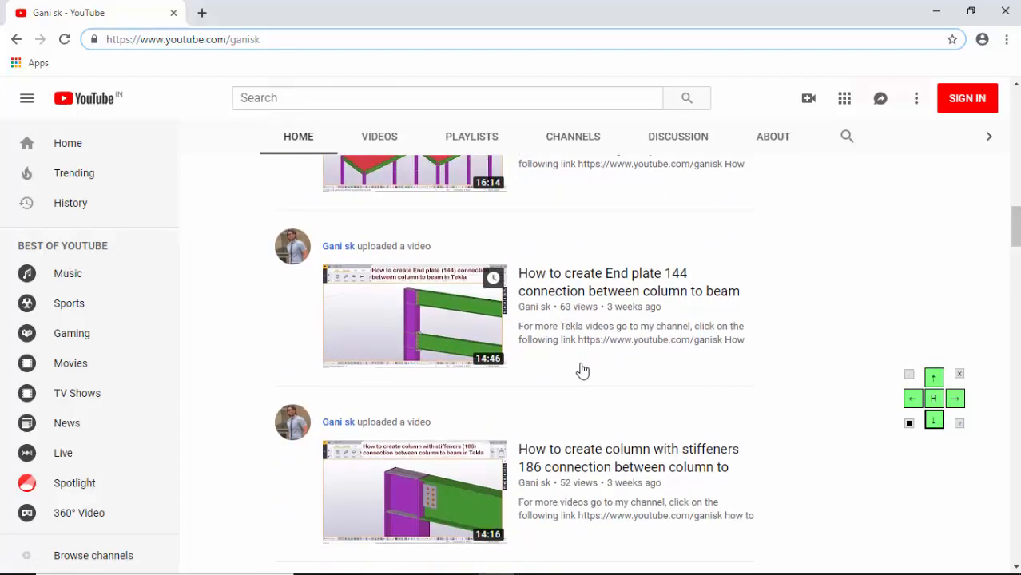
pyautogui.scroll(-7, 582, 370)
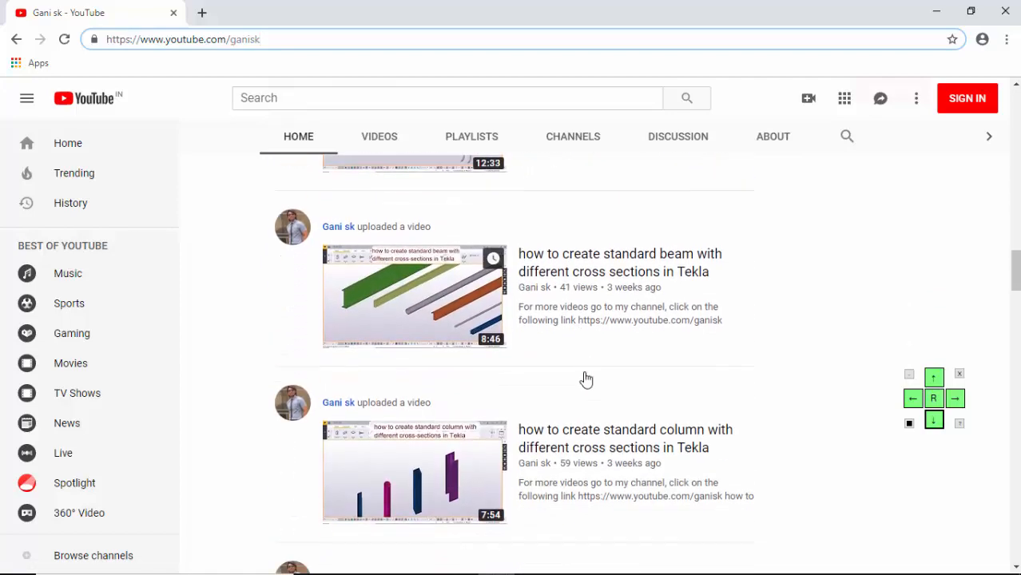
pyautogui.scroll(-5, 586, 380)
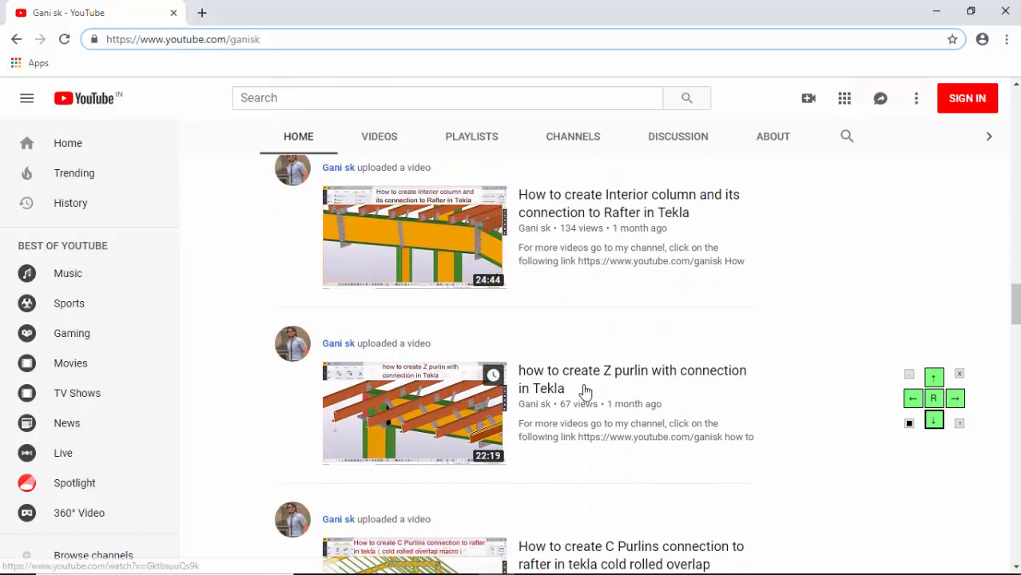
pyautogui.scroll(-3, 586, 390)
pyautogui.scroll(7, 615, 413)
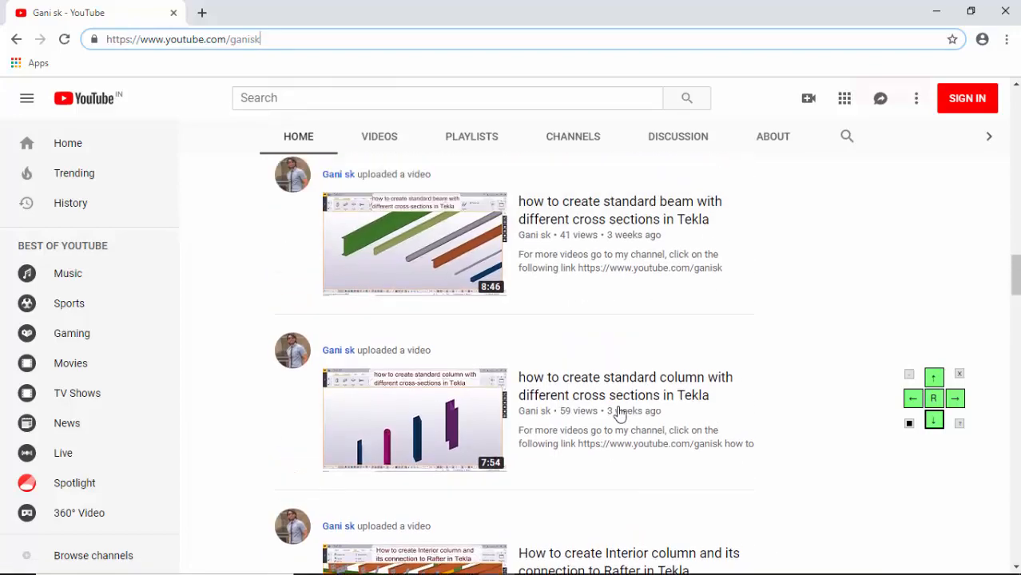
pyautogui.scroll(18, 619, 413)
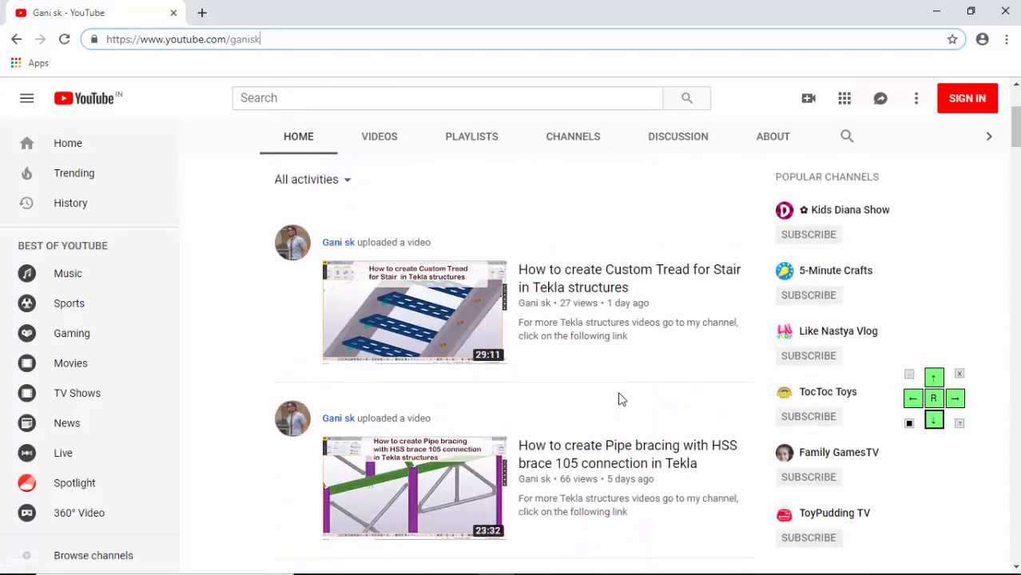
pyautogui.scroll(3, 622, 400)
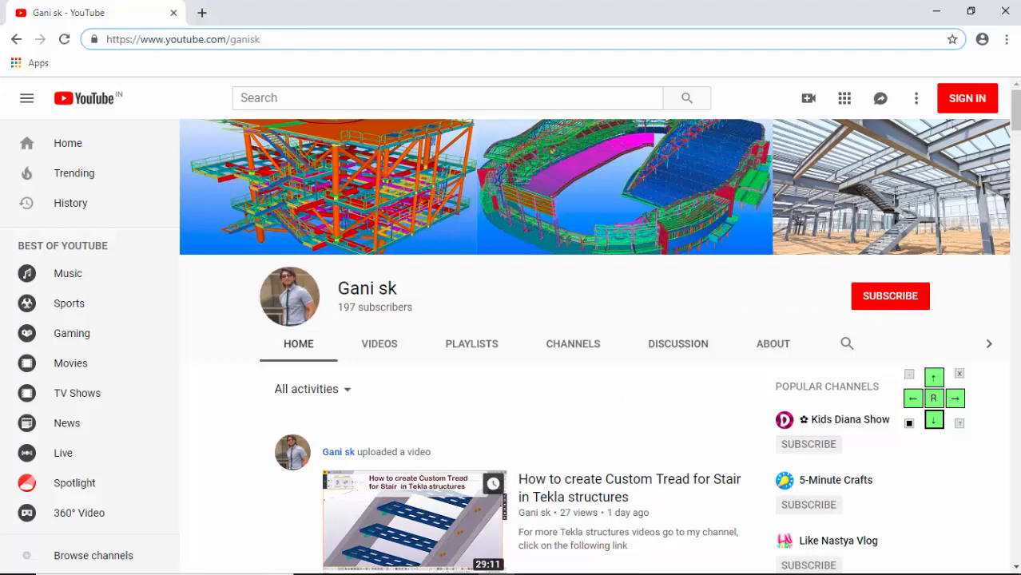
# Switch back to Tekla Structures and delete the existing spiral staircase from the model.
pyautogui.click(529, 563)
pyautogui.scroll(-3, 546, 401)
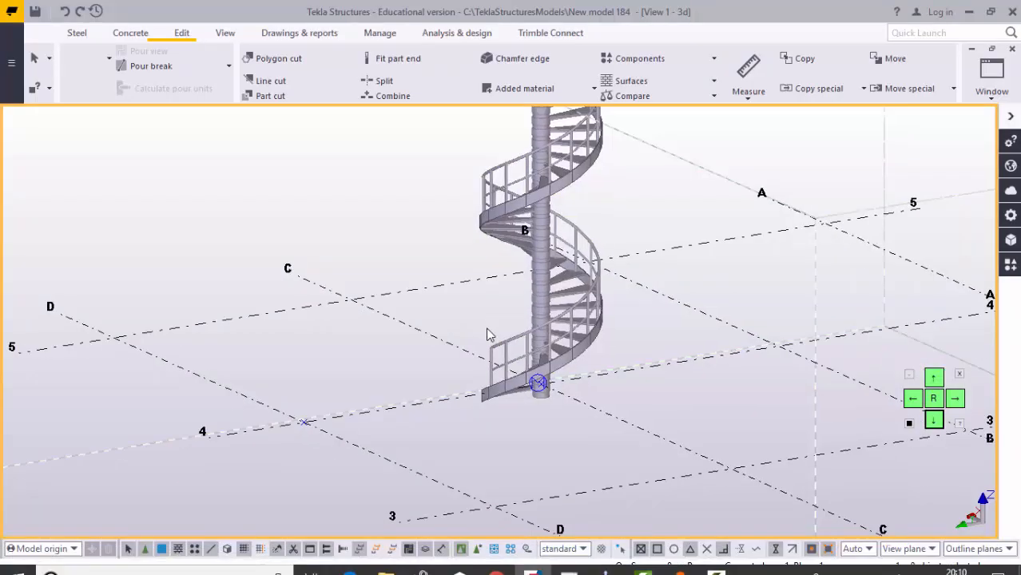
pyautogui.keyDown('ctrl'); pyautogui.moveTo(546, 401); pyautogui.dragTo(557, 327, button='middle'); pyautogui.keyUp('ctrl')
pyautogui.scroll(5, 558, 326)
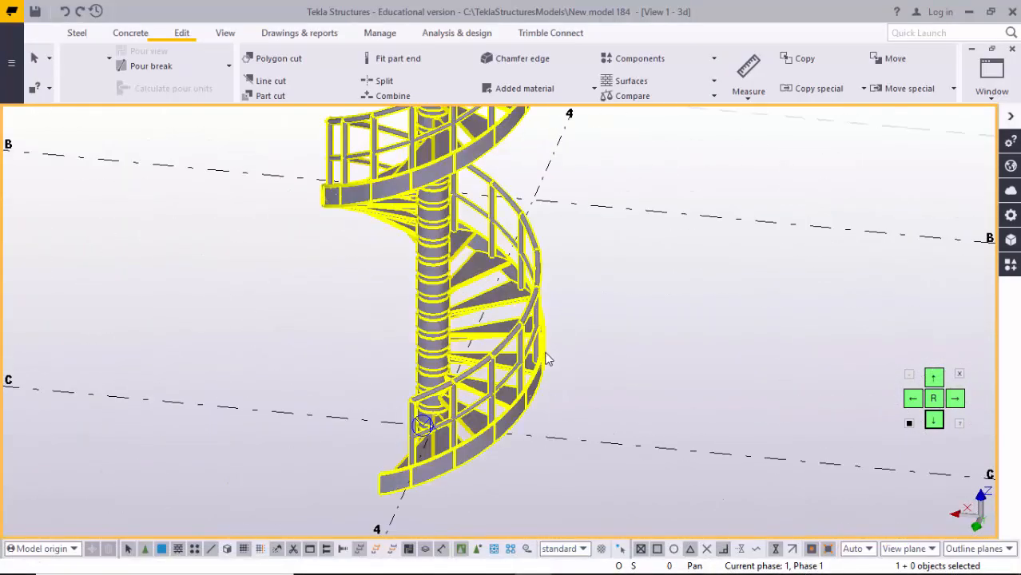
pyautogui.keyDown('ctrl'); pyautogui.moveTo(539, 361); pyautogui.dragTo(539, 361, button='middle'); pyautogui.keyUp('ctrl')
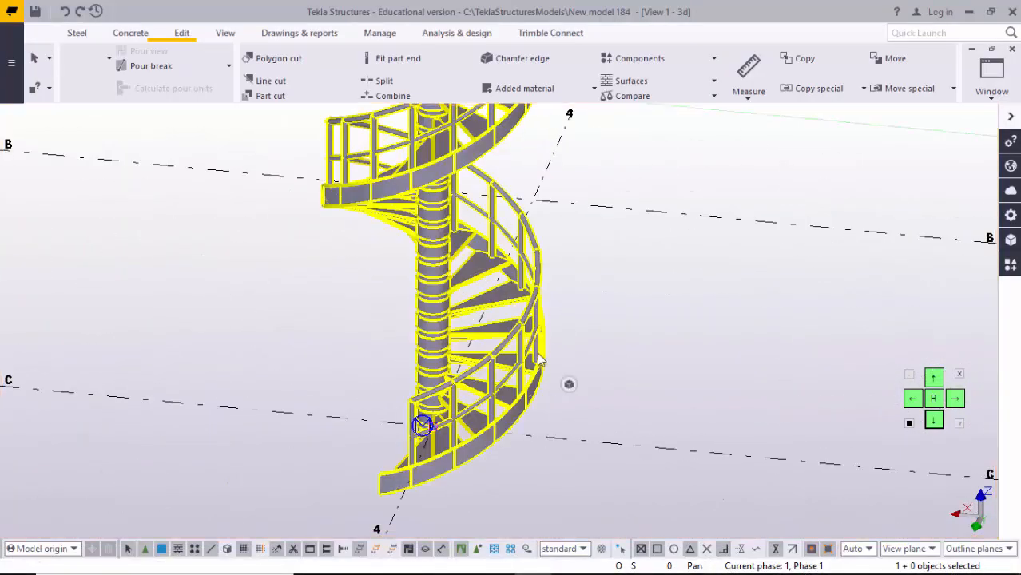
pyautogui.press('Delete')
# Start the Spiral stair (S68) component from the Steel Detailing, Miscellaneous detailing, Stairs group and dismiss the component catalog.
pyautogui.scroll(-3, 516, 322)
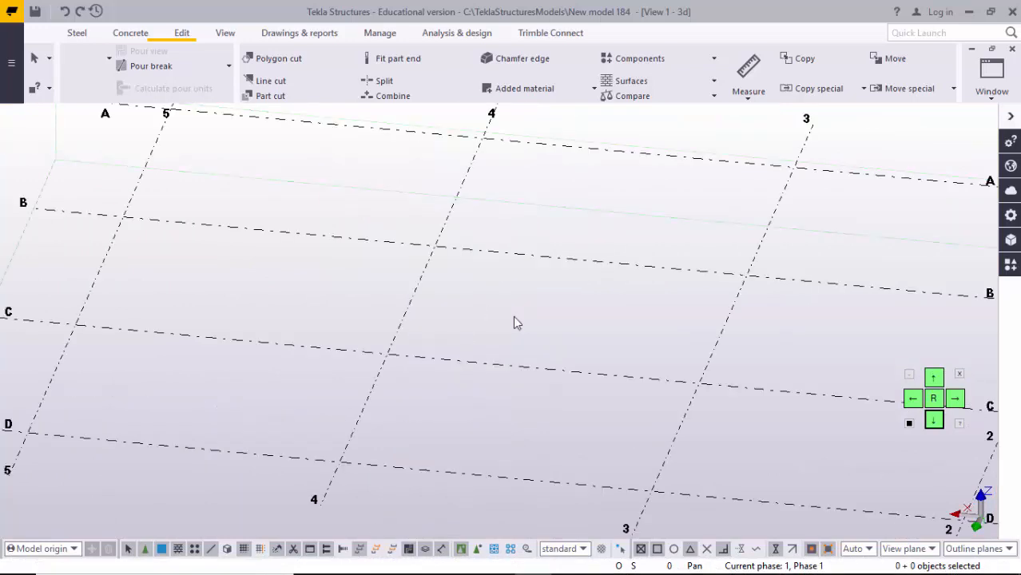
pyautogui.moveTo(502, 314)
pyautogui.keyDown('ctrl'); pyautogui.mouseDown(button='middle')
pyautogui.moveTo(628, 301)
pyautogui.moveTo(682, 343)
pyautogui.moveTo(663, 305)
pyautogui.mouseUp(button='middle'); pyautogui.keyUp('ctrl')
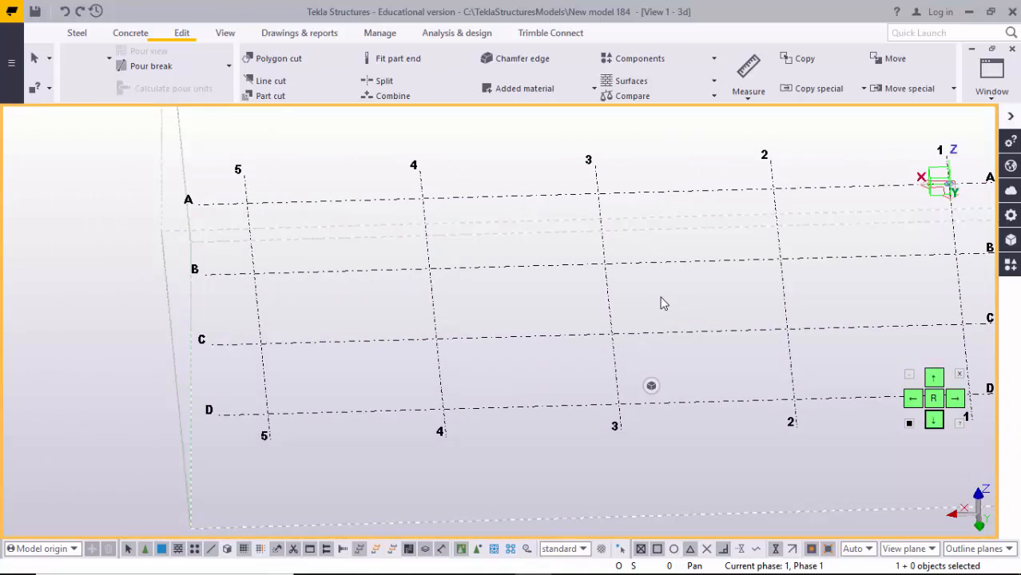
pyautogui.hotkey('ctrl', 'f')
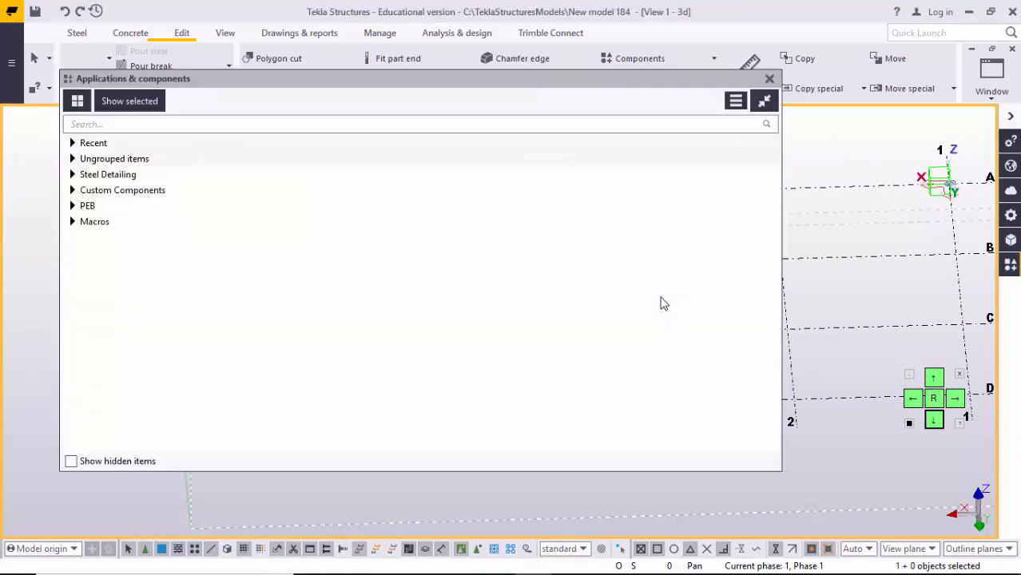
pyautogui.click(73, 175)
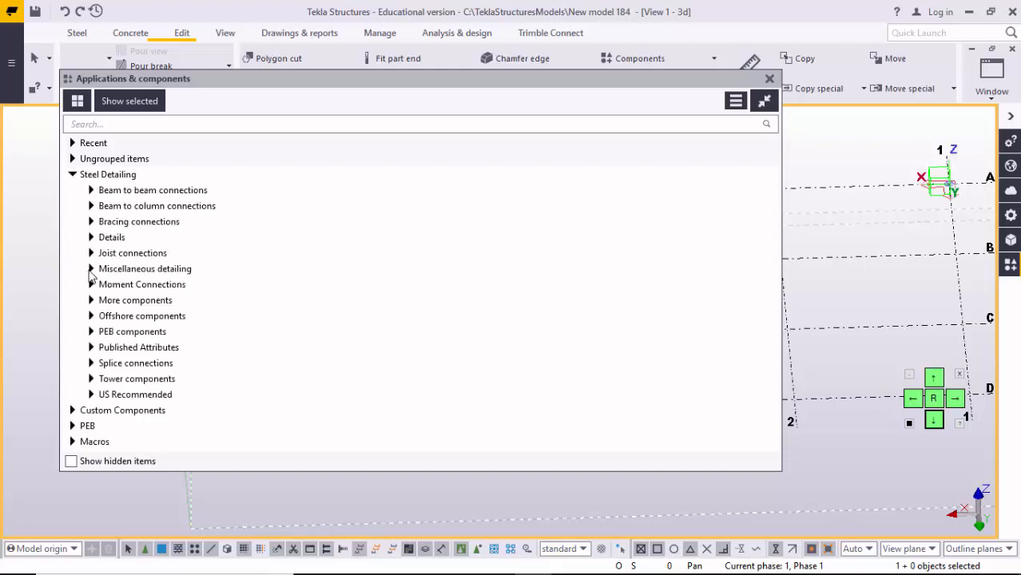
pyautogui.click(90, 269)
pyautogui.scroll(-3, 289, 349)
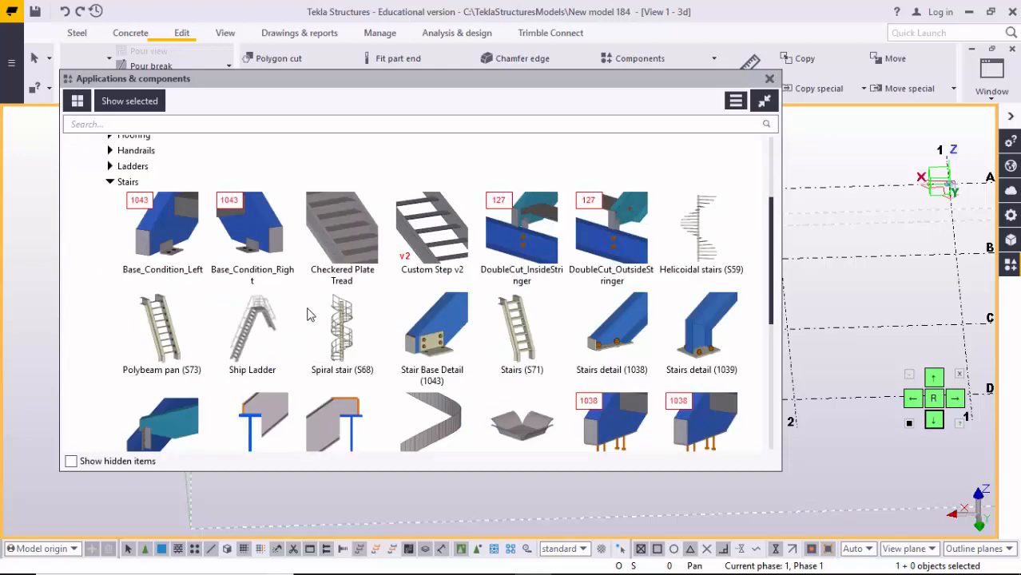
pyautogui.click(335, 356)
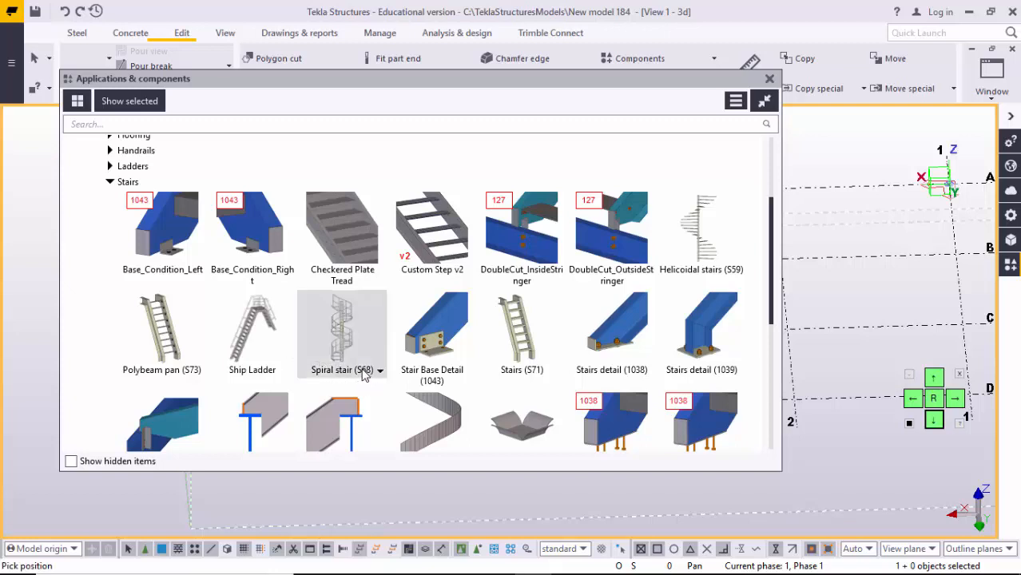
pyautogui.scroll(3, 349, 356)
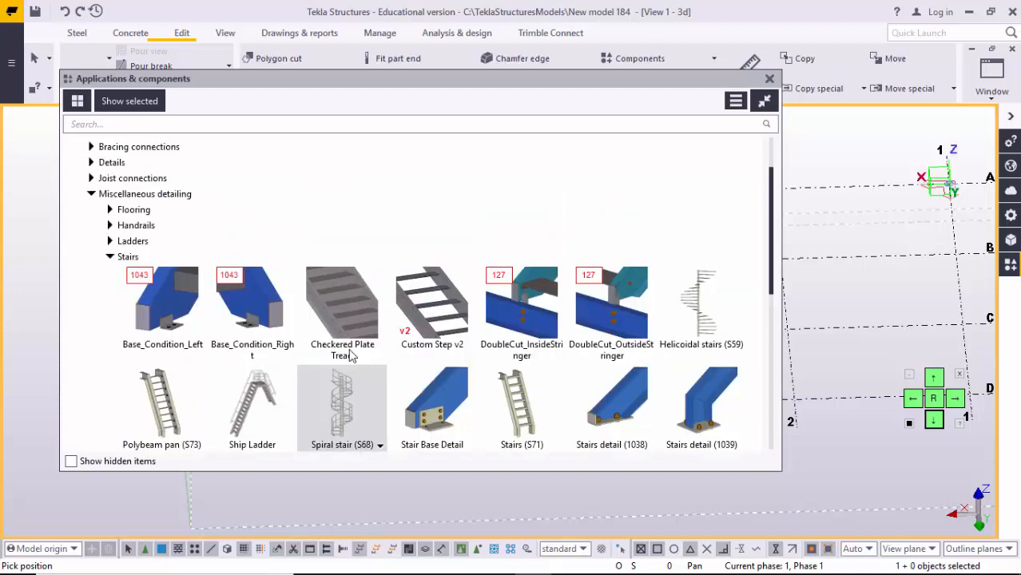
pyautogui.scroll(-2, 340, 348)
pyautogui.click(768, 80)
# Pick the spiral stair's first point at grid intersection C-3 and its second point 13'-0" along gridline C towards grid 2.
pyautogui.moveTo(789, 311); pyautogui.dragTo(758, 312, button='middle')
pyautogui.scroll(5, 579, 351)
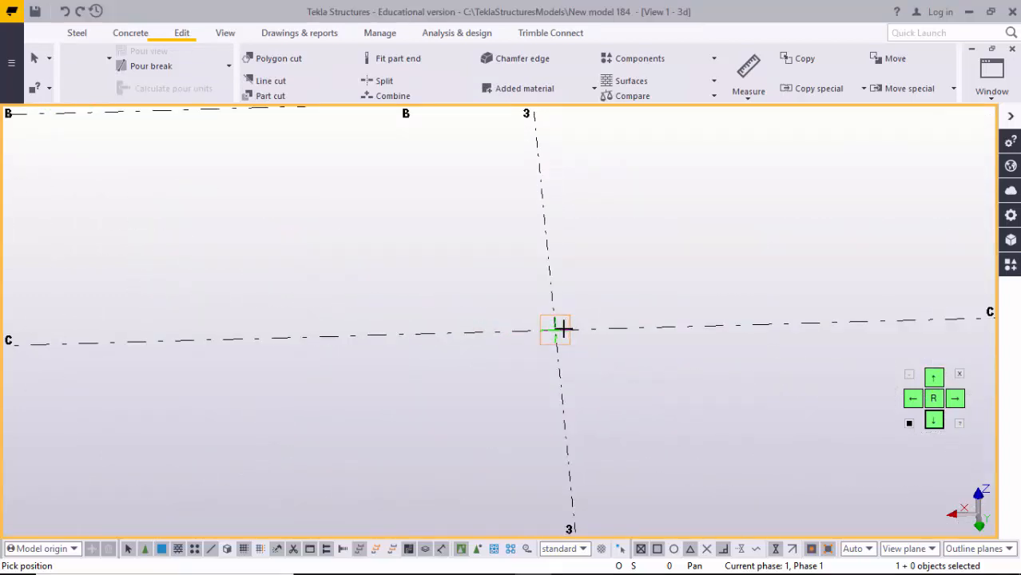
pyautogui.click(561, 335)
pyautogui.scroll(-5, 567, 340)
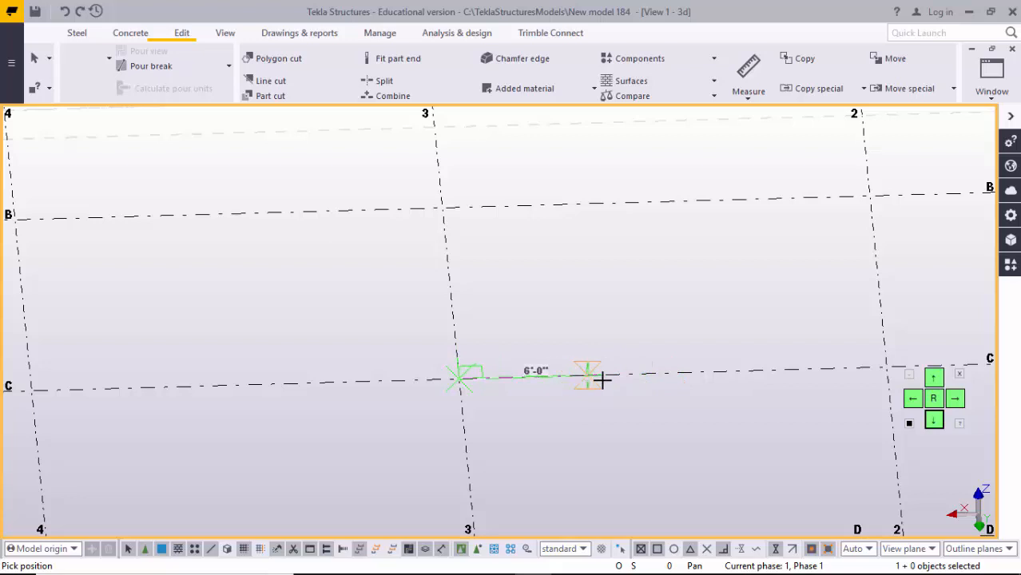
pyautogui.scroll(1, 599, 375)
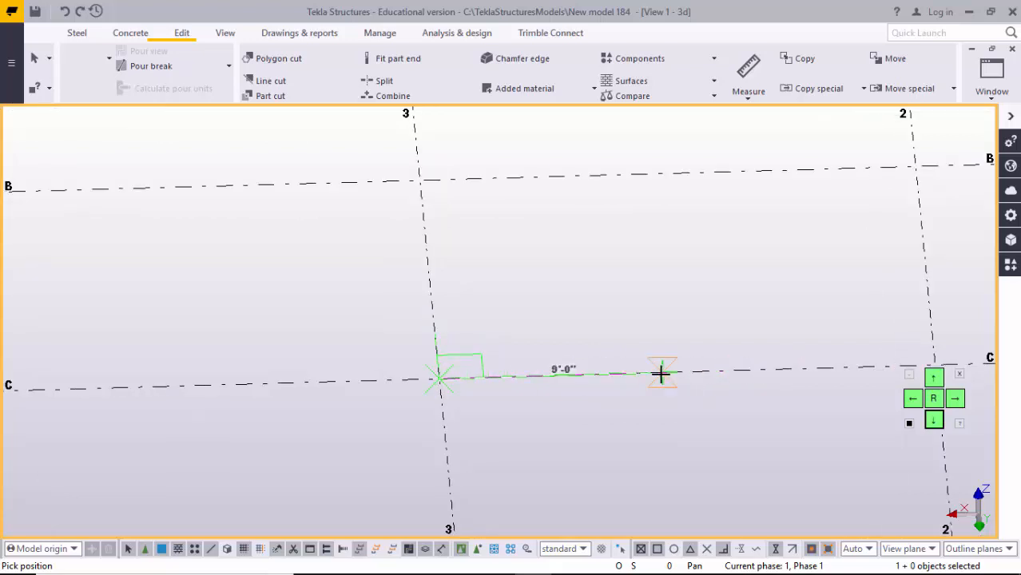
pyautogui.moveTo(687, 371); pyautogui.dragTo(621, 369, button='middle')
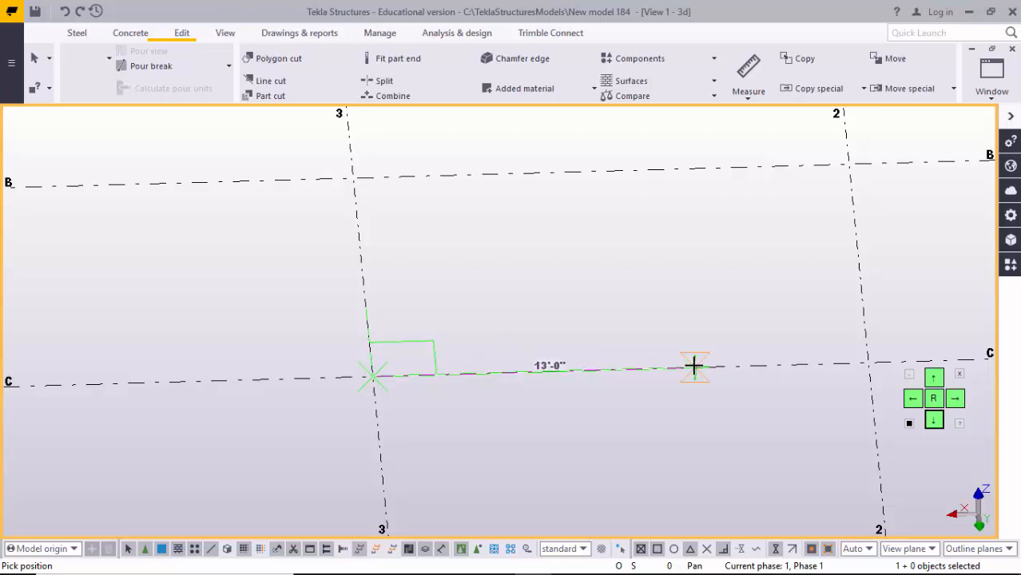
pyautogui.click(693, 366)
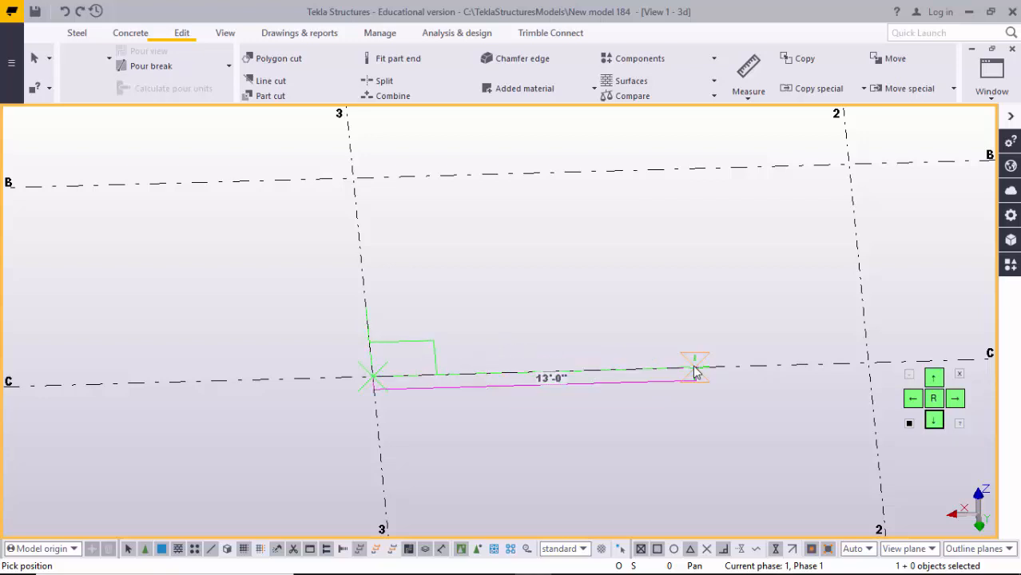
pyautogui.click(693, 367)
# Pick the spiral stair's third point 15' vertically above the second point to place the staircase, and end the command.
pyautogui.scroll(-4, 681, 278)
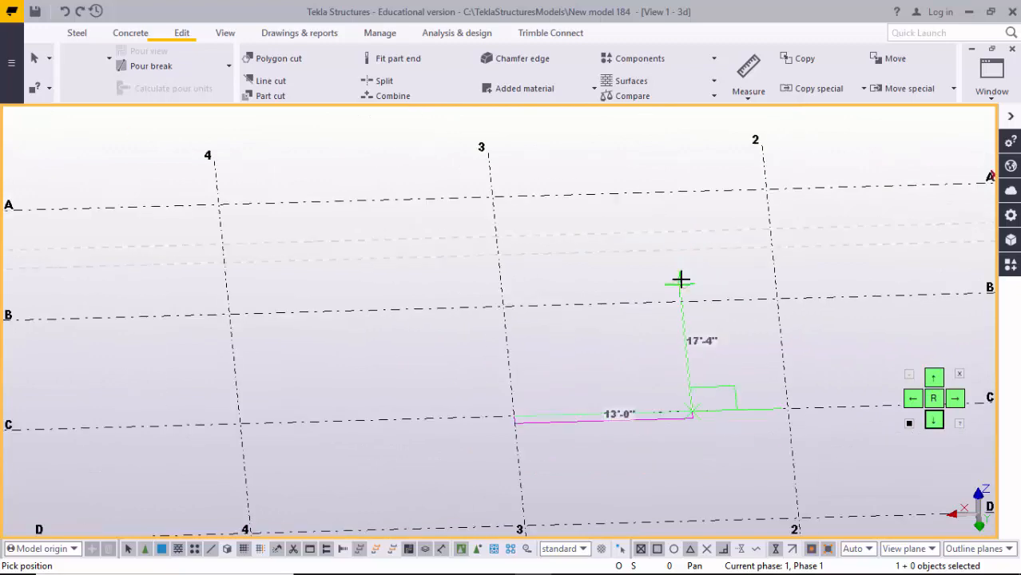
pyautogui.keyDown('ctrl'); pyautogui.moveTo(681, 279); pyautogui.dragTo(679, 205, button='middle'); pyautogui.keyUp('ctrl')
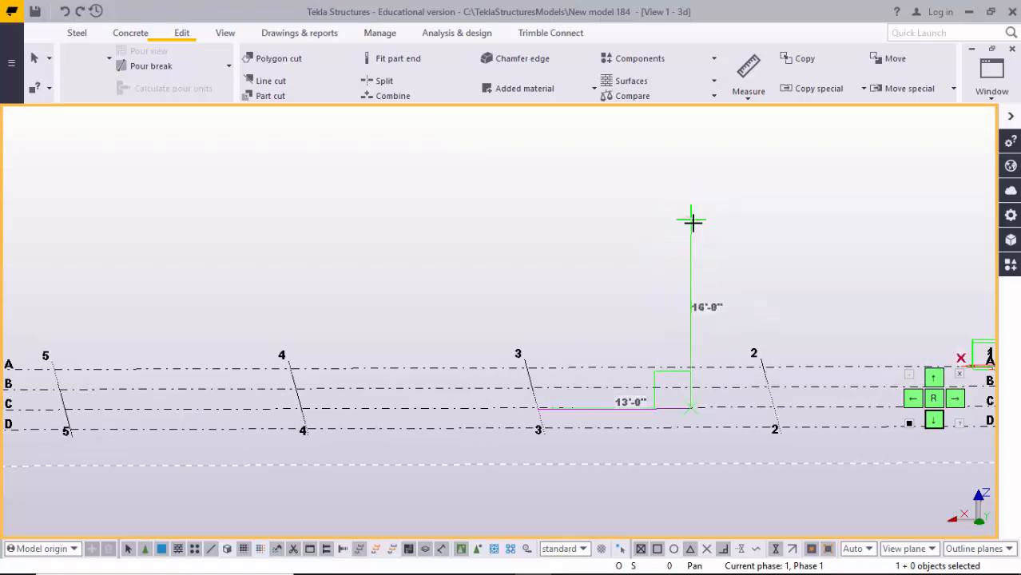
pyautogui.keyDown('ctrl'); pyautogui.moveTo(692, 213); pyautogui.dragTo(691, 229, button='middle'); pyautogui.keyUp('ctrl')
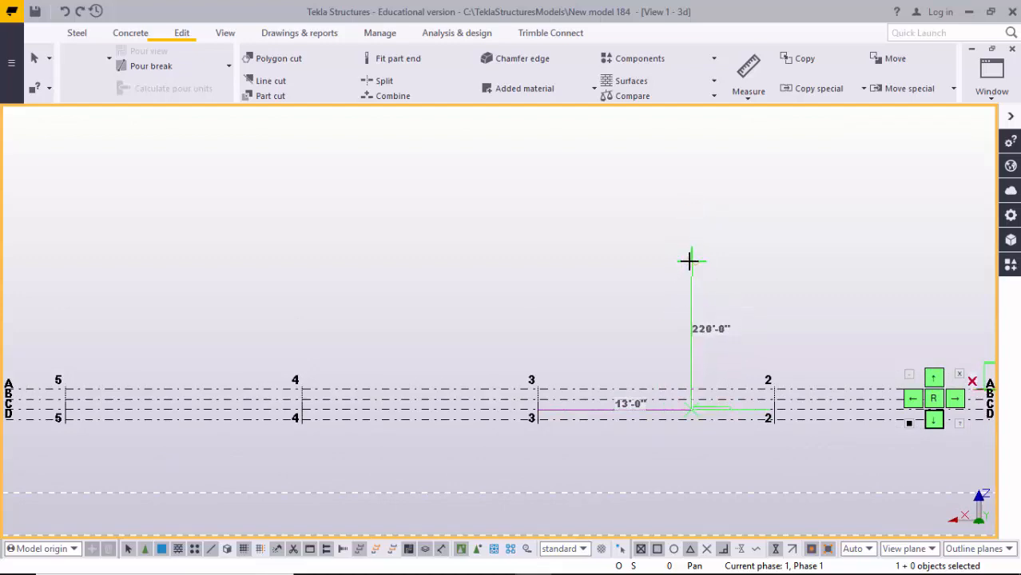
pyautogui.keyDown('ctrl'); pyautogui.moveTo(688, 272); pyautogui.dragTo(697, 347, button='middle'); pyautogui.keyUp('ctrl')
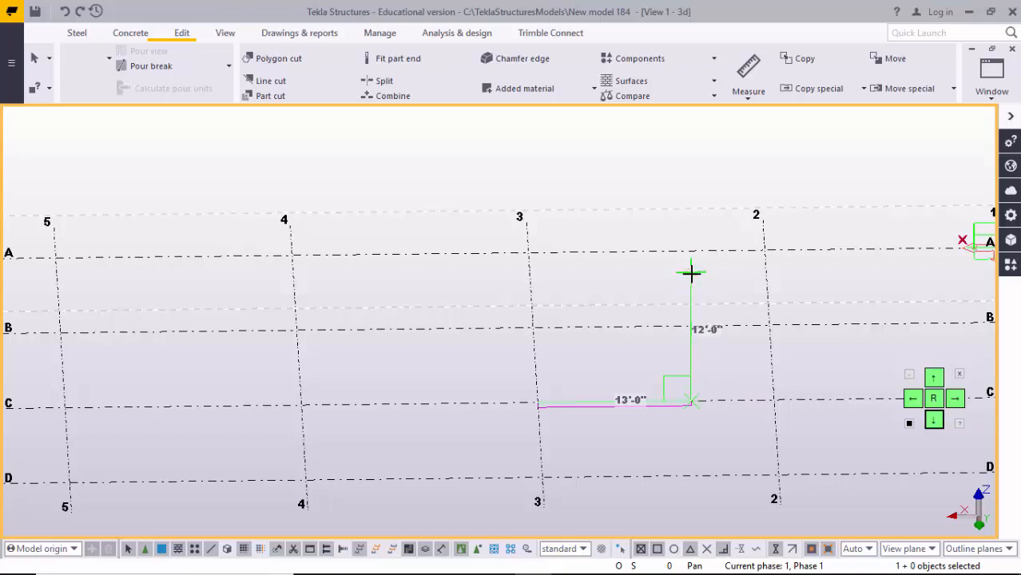
pyautogui.write('15')
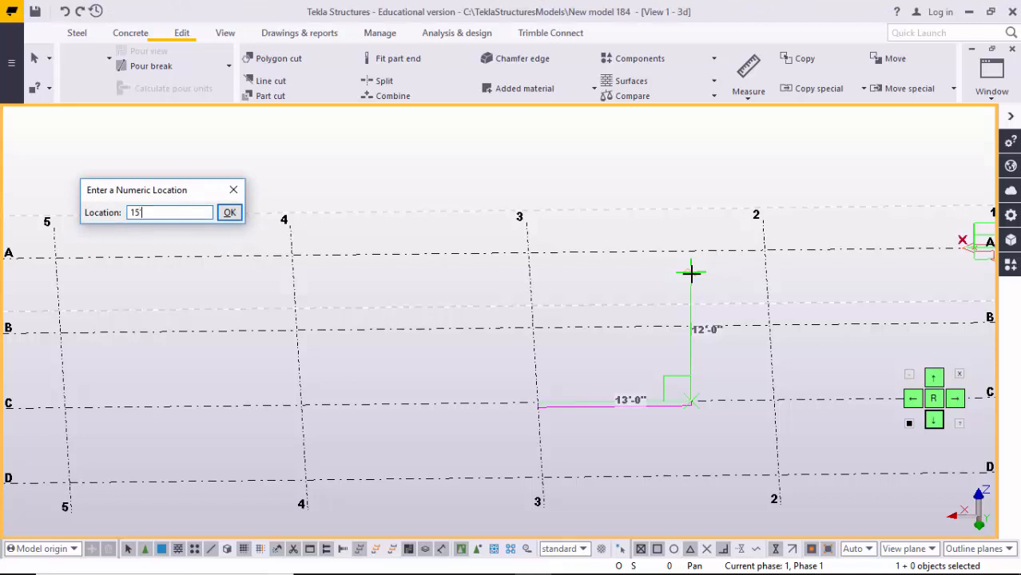
pyautogui.write("'")
pyautogui.press('Return')
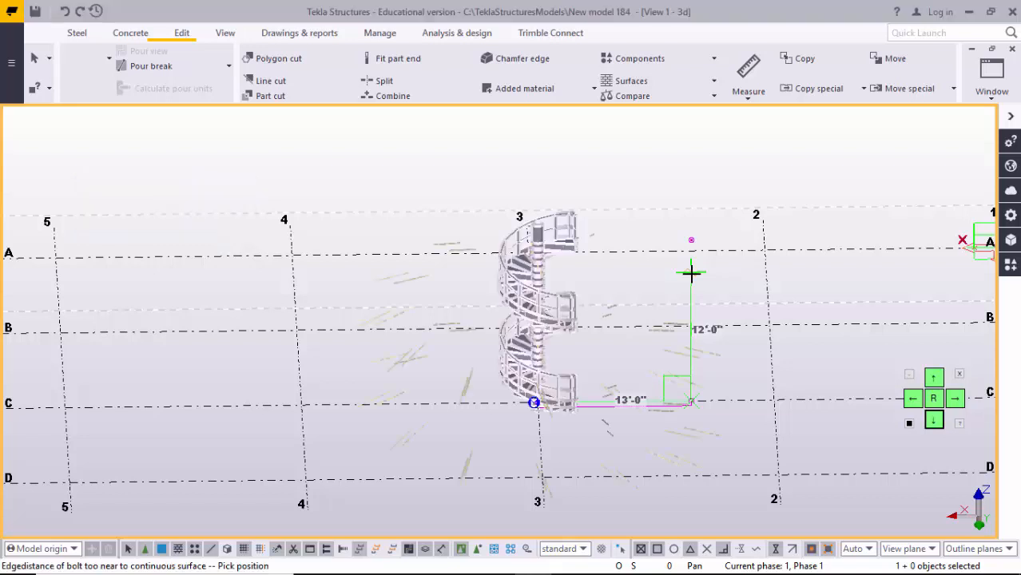
pyautogui.scroll(5, 599, 283)
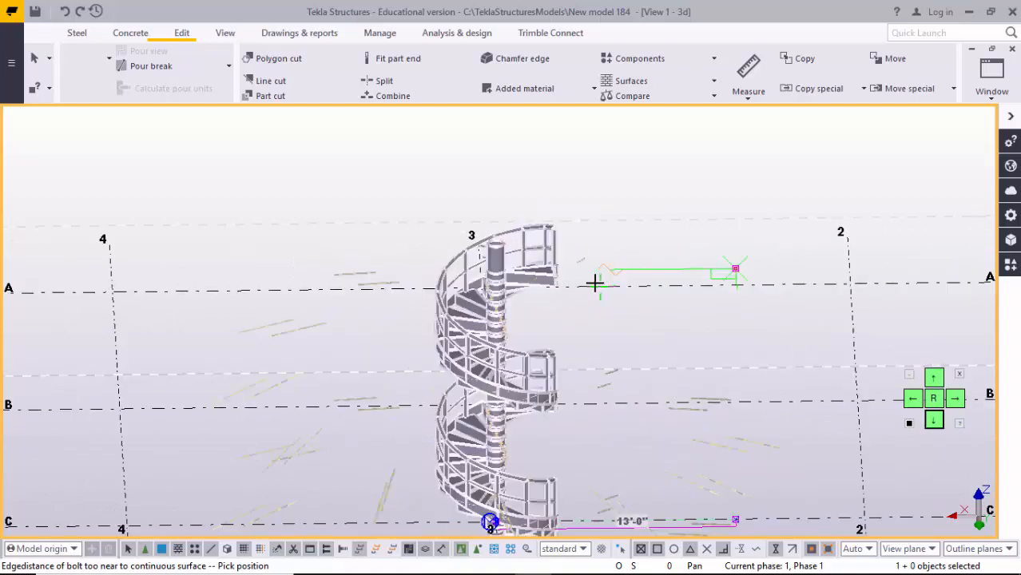
pyautogui.press('Escape')
# Examine the placed spiral staircase from several angles, including its lowest steps, railing and central column.
pyautogui.scroll(-3, 563, 275)
pyautogui.keyDown('ctrl'); pyautogui.moveTo(554, 257); pyautogui.dragTo(468, 246, button='middle'); pyautogui.keyUp('ctrl')
pyautogui.scroll(-3, 470, 289)
pyautogui.scroll(3, 468, 242)
pyautogui.scroll(6, 467, 228)
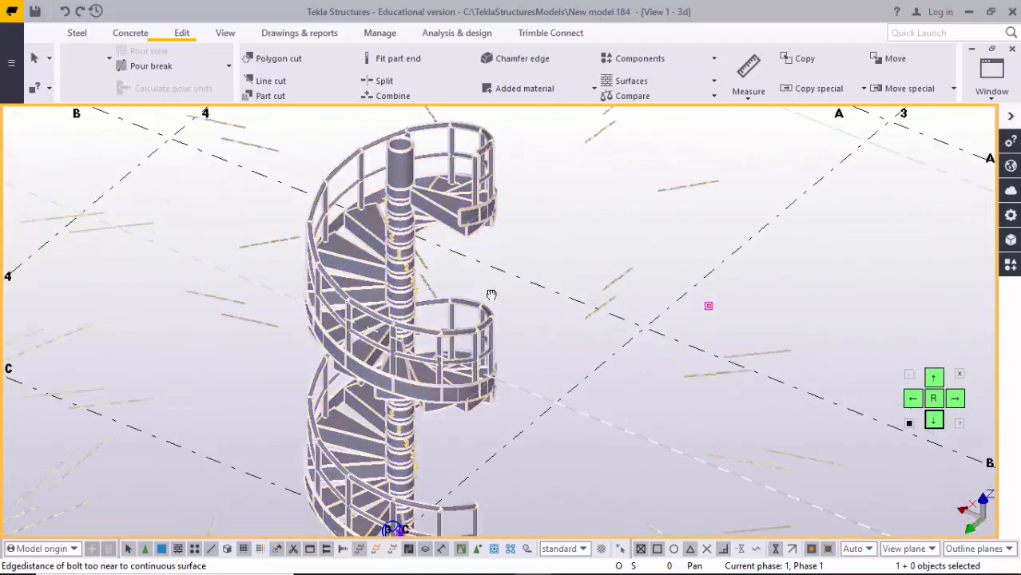
pyautogui.scroll(-10, 450, 234)
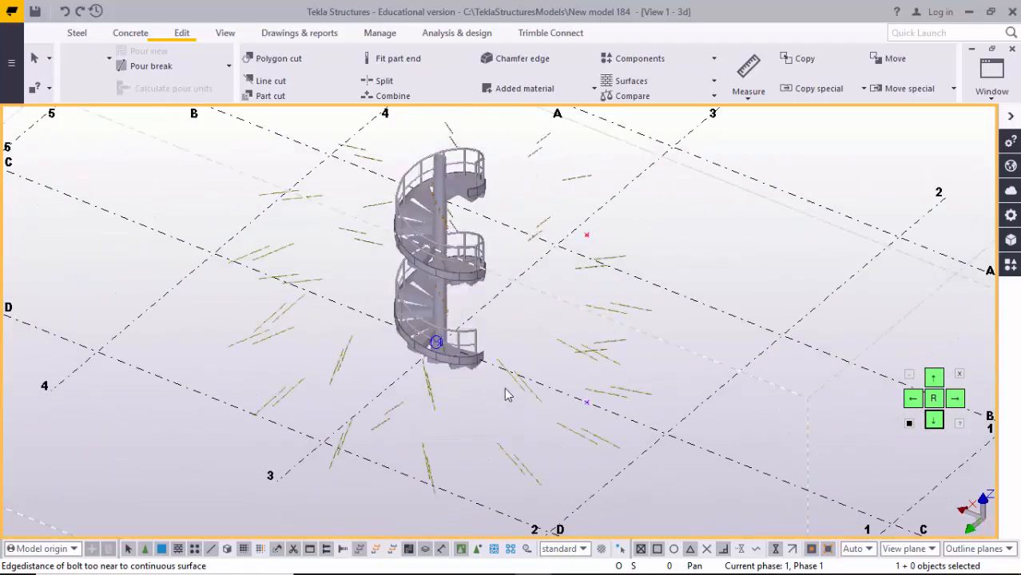
pyautogui.scroll(3, 504, 387)
pyautogui.moveTo(538, 344); pyautogui.dragTo(523, 370, button='middle')
pyautogui.scroll(4, 483, 313)
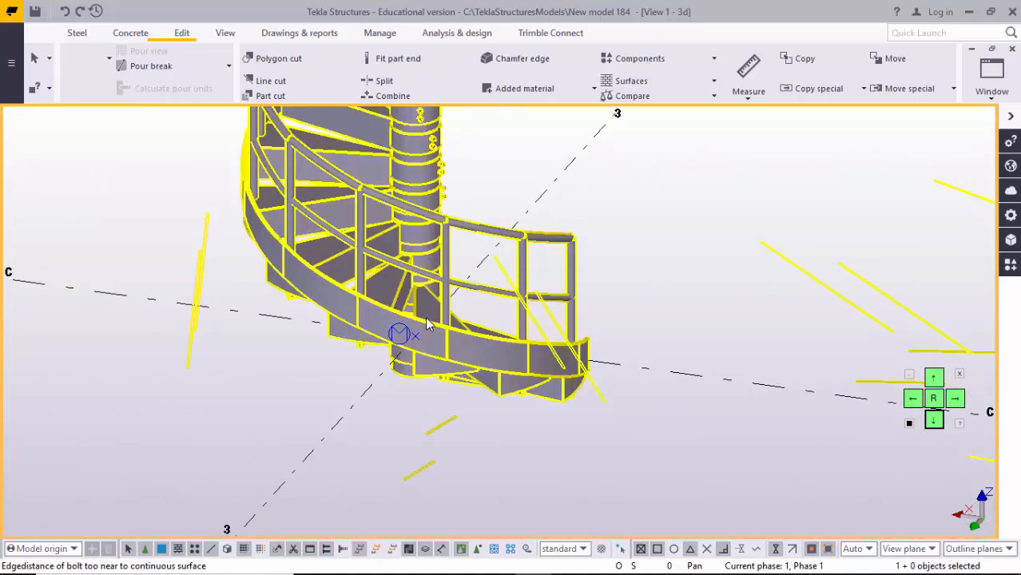
pyautogui.scroll(-2, 427, 323)
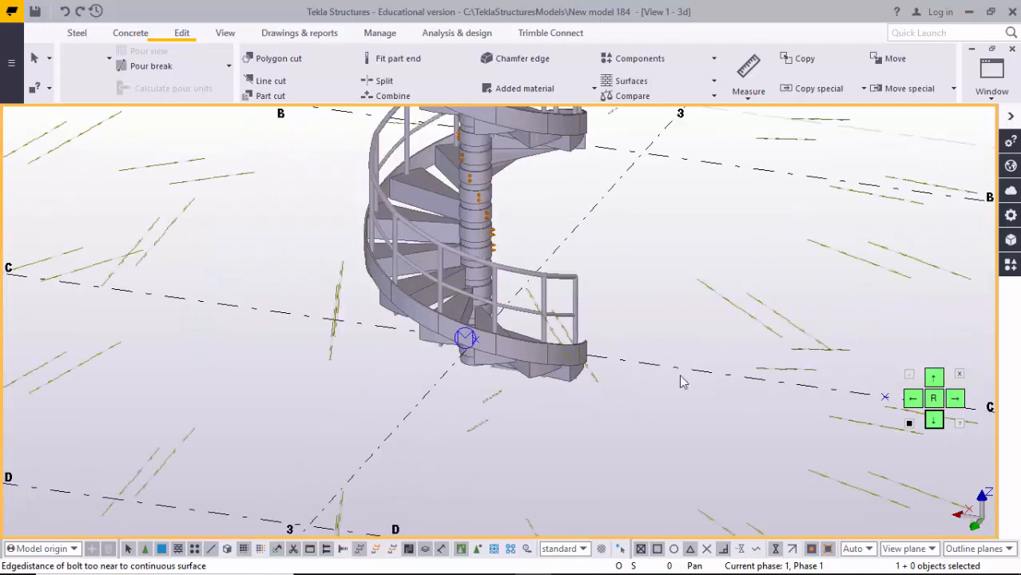
pyautogui.moveTo(584, 369); pyautogui.dragTo(527, 444, button='middle')
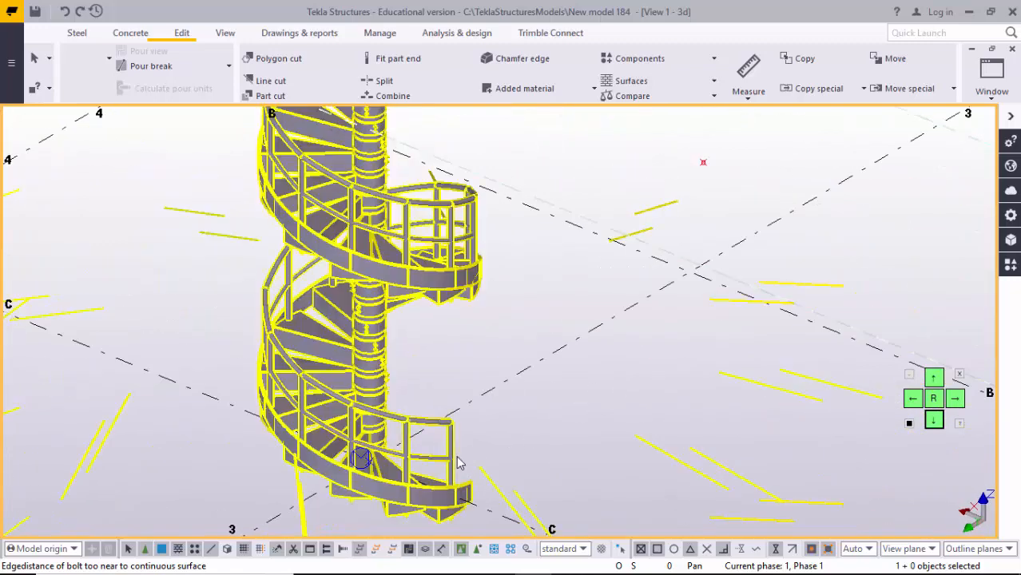
pyautogui.moveTo(453, 440); pyautogui.dragTo(460, 426, button='middle')
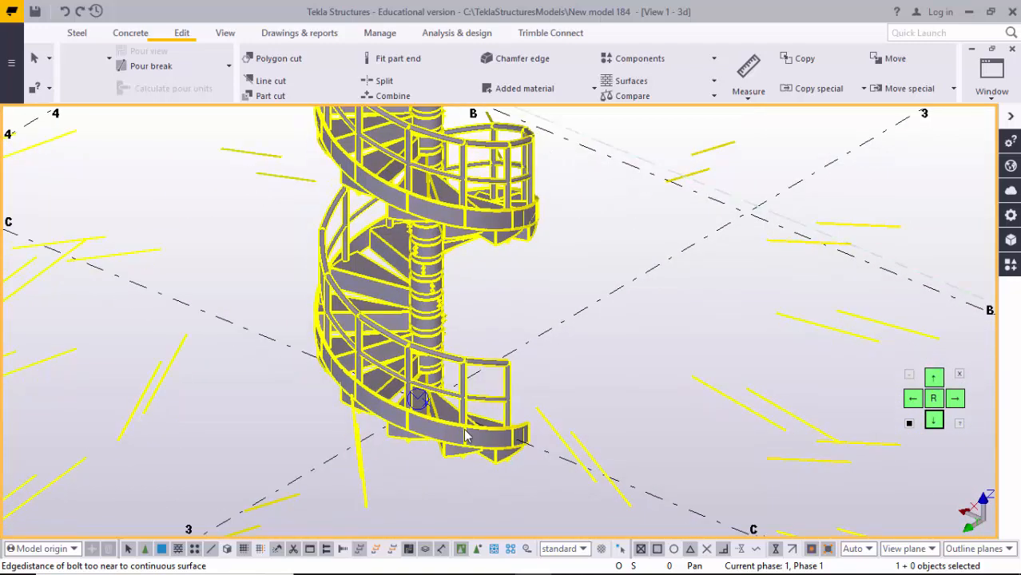
pyautogui.doubleClick(475, 440)
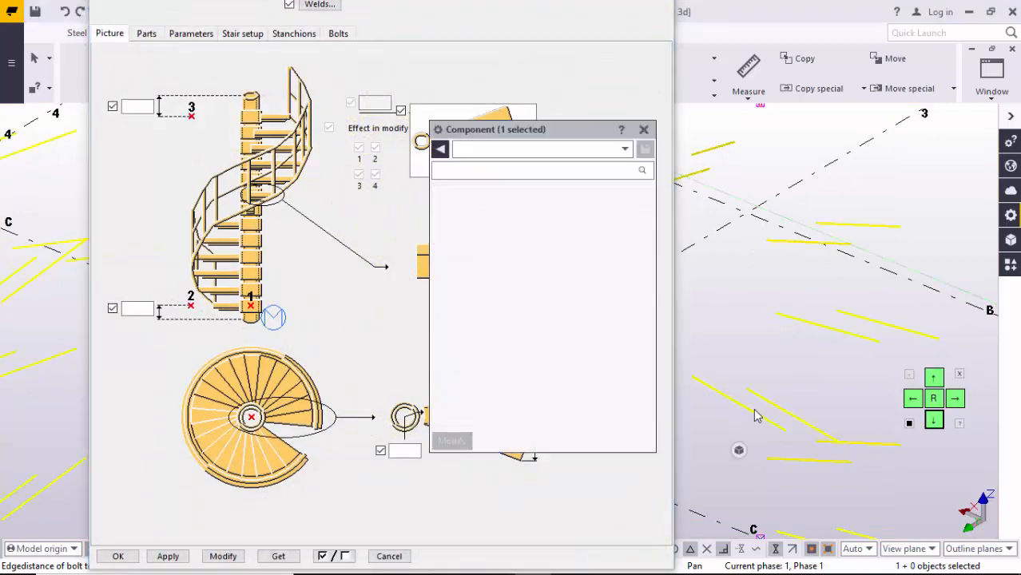
pyautogui.click(644, 130)
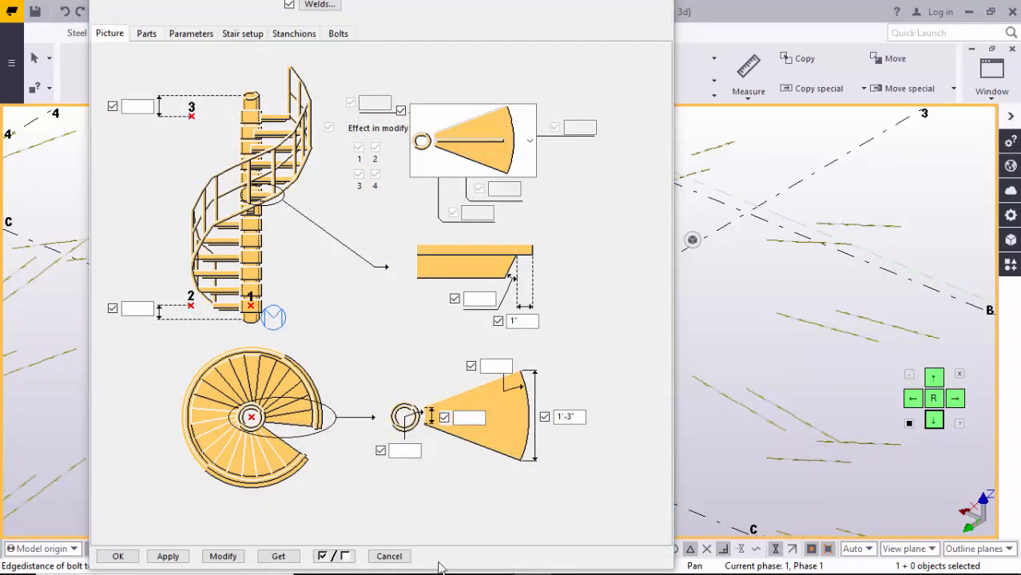
pyautogui.click(401, 557)
# Redraw the view to clear the temporary lines around the staircase.
pyautogui.rightClick(609, 344)
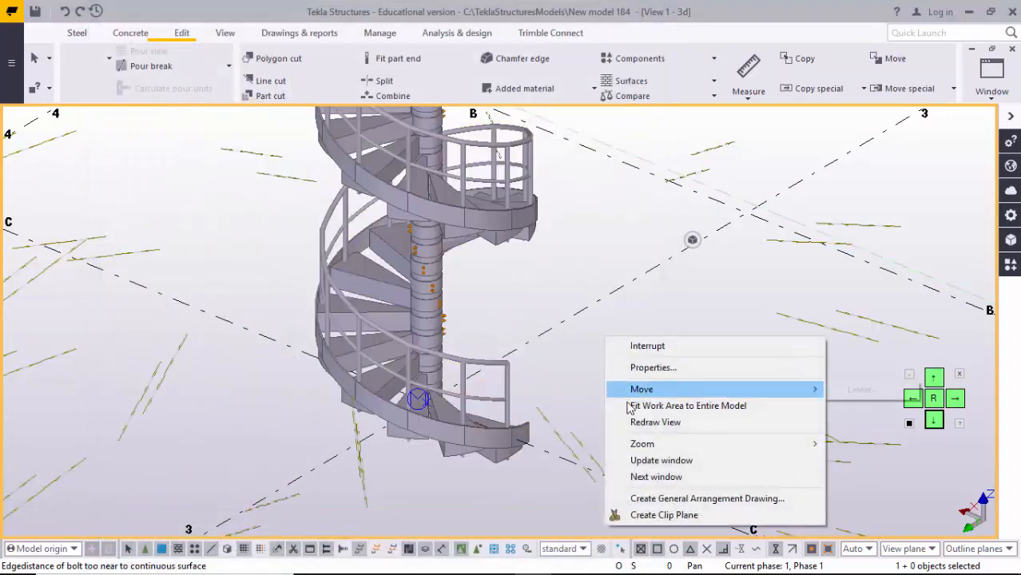
pyautogui.click(637, 423)
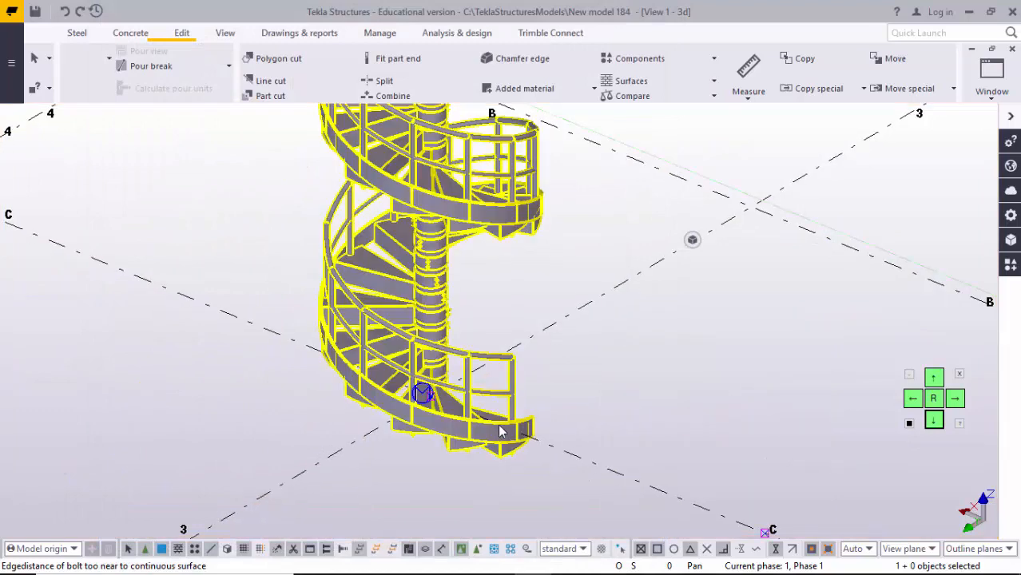
# Set the spiral stair's turning direction to counterclockwise in its component parameters and apply the change to the model.
pyautogui.doubleClick(422, 393)
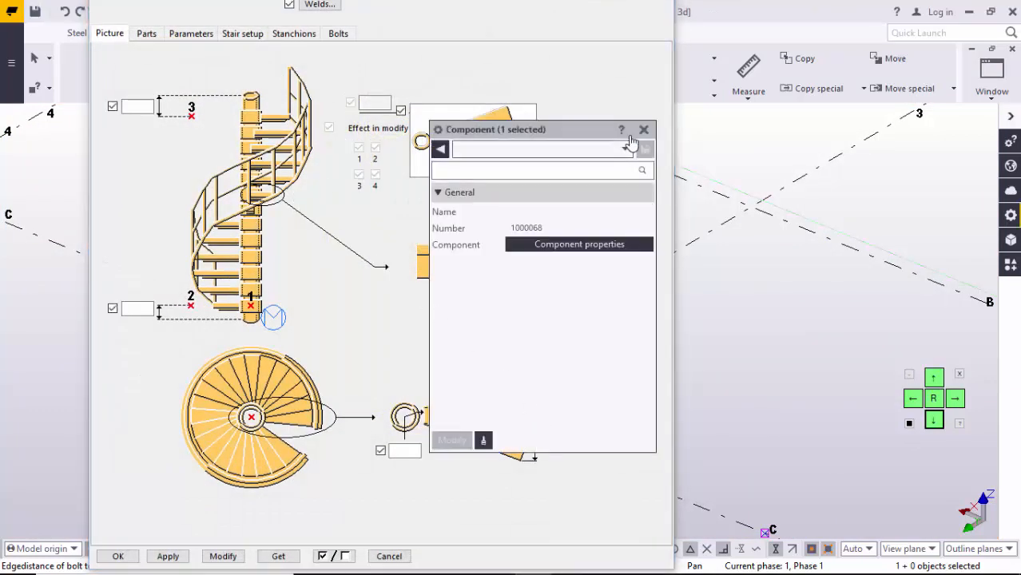
pyautogui.click(187, 36)
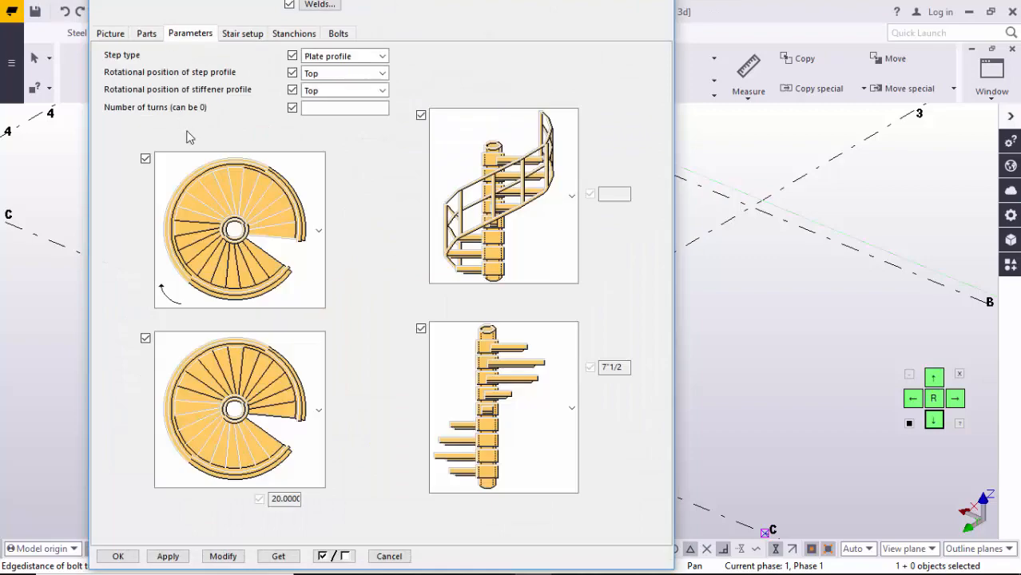
pyautogui.moveTo(705, 310)
pyautogui.mouseDown(button='middle')
pyautogui.moveTo(866, 264)
pyautogui.moveTo(855, 289)
pyautogui.mouseUp(button='middle')
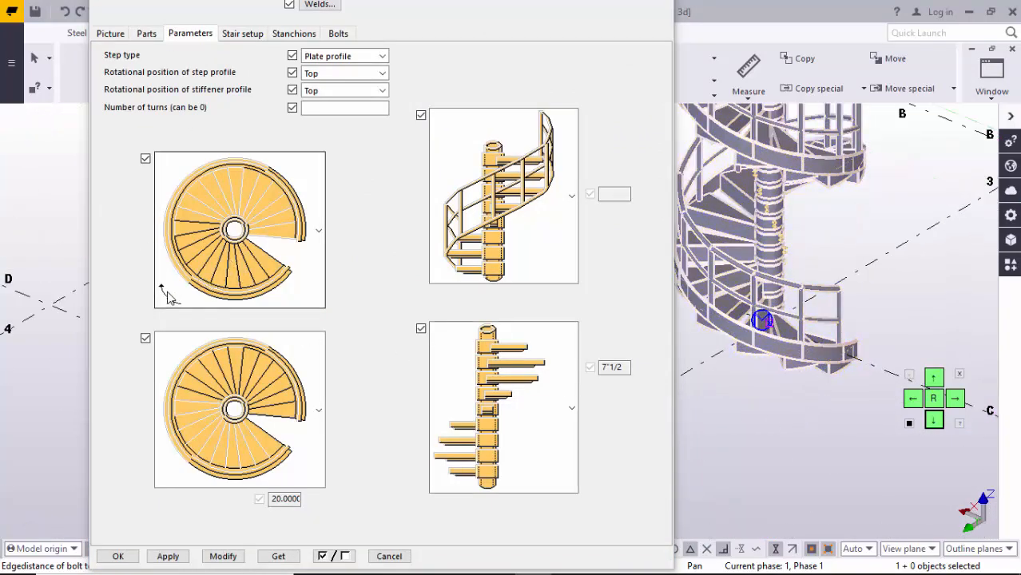
pyautogui.click(267, 274)
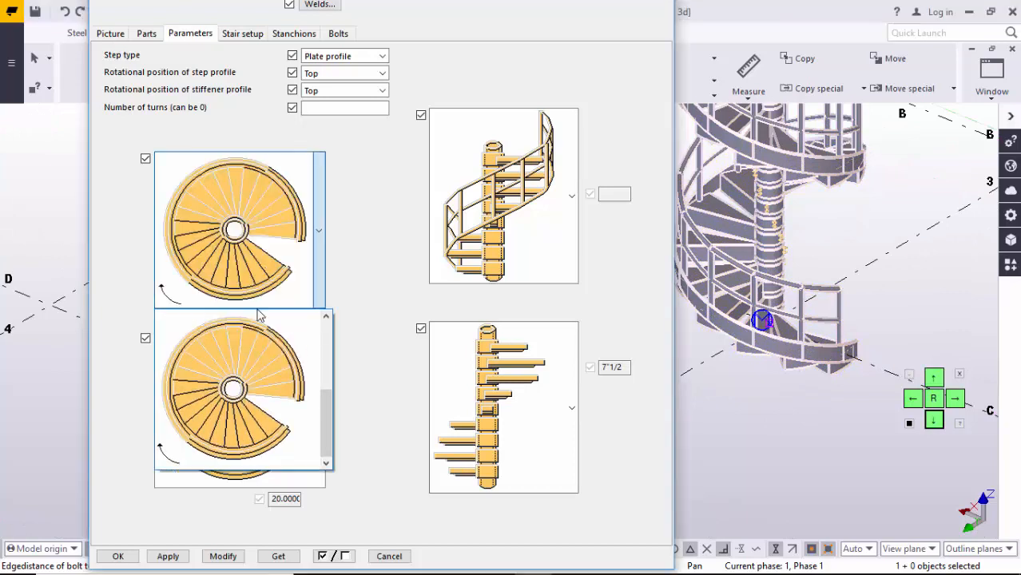
pyautogui.scroll(1, 240, 383)
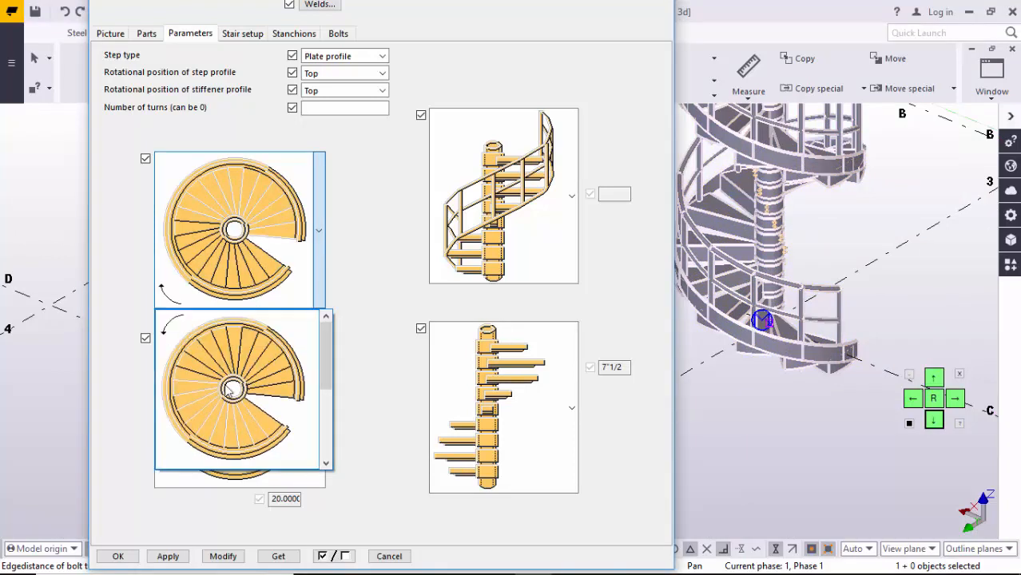
pyautogui.click(236, 369)
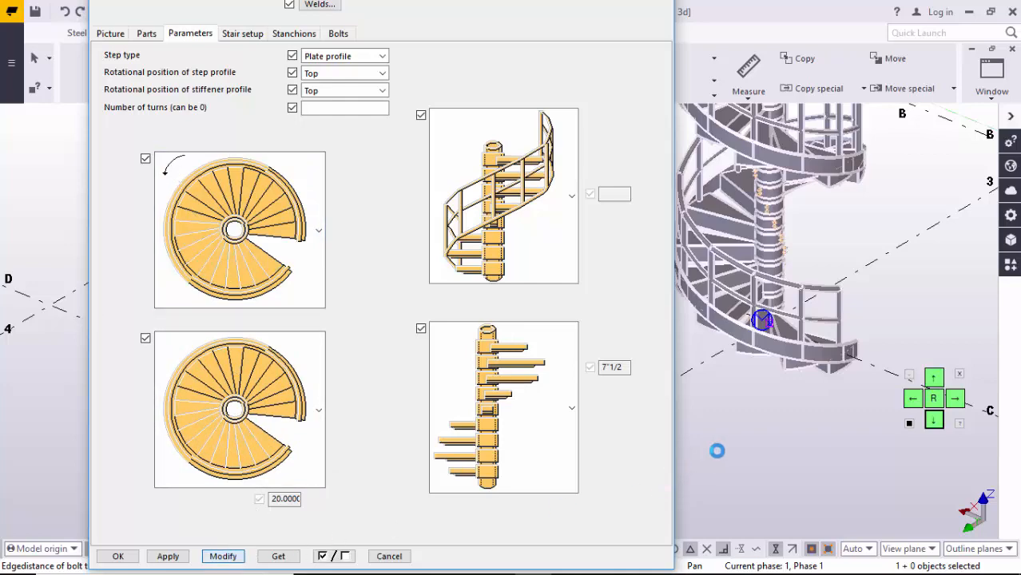
# Examine the modified staircase's turning direction, from its lowest steps up to its full height.
pyautogui.moveTo(791, 360); pyautogui.dragTo(773, 423, button='middle')
pyautogui.scroll(2, 776, 423)
pyautogui.scroll(-2, 771, 427)
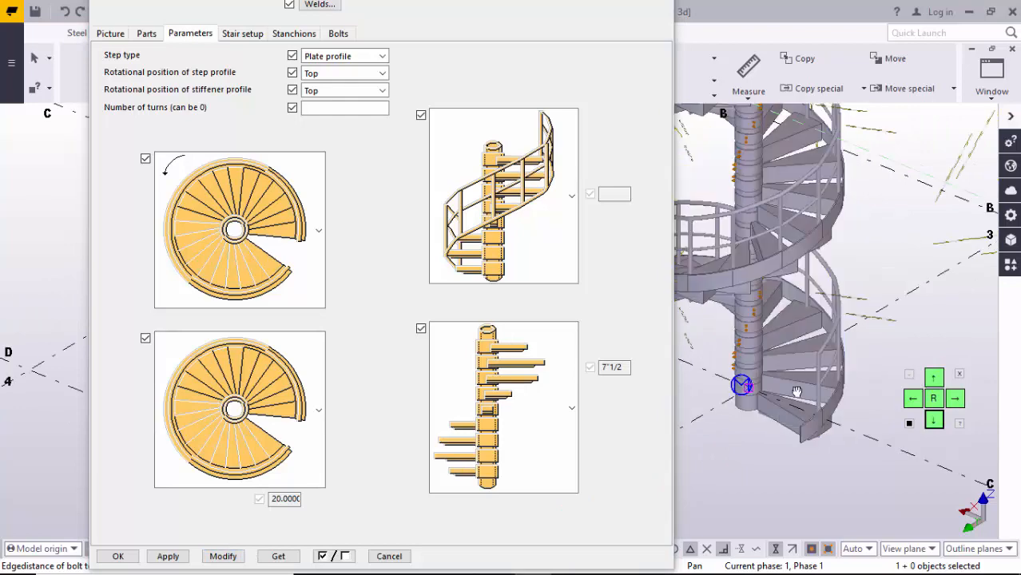
pyautogui.moveTo(796, 390); pyautogui.dragTo(723, 392, button='middle')
pyautogui.scroll(-2, 825, 320)
pyautogui.moveTo(825, 320); pyautogui.dragTo(789, 359, button='middle')
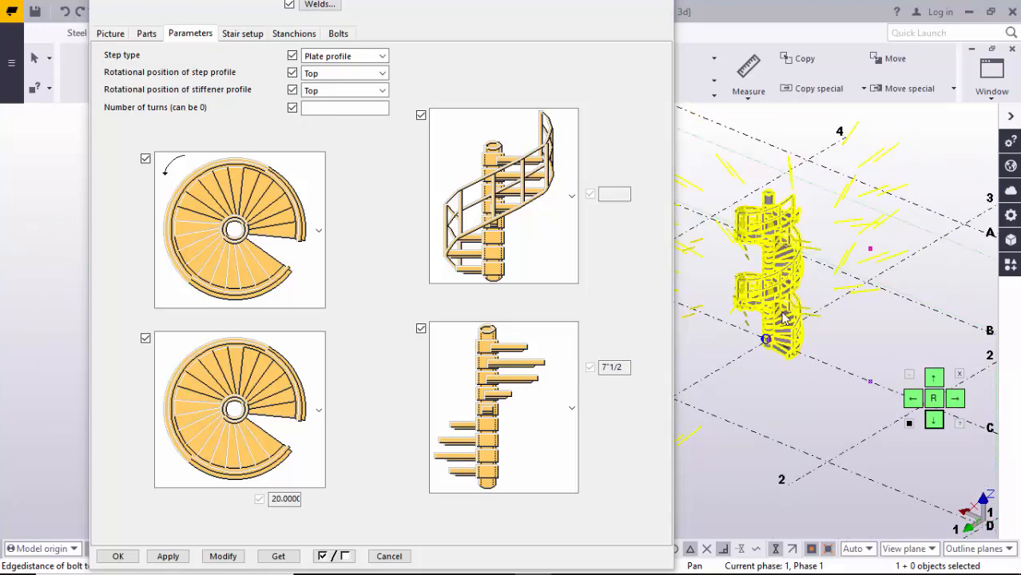
pyautogui.scroll(3, 771, 348)
pyautogui.keyDown('ctrl'); pyautogui.moveTo(773, 344); pyautogui.dragTo(742, 359, button='middle'); pyautogui.keyUp('ctrl')
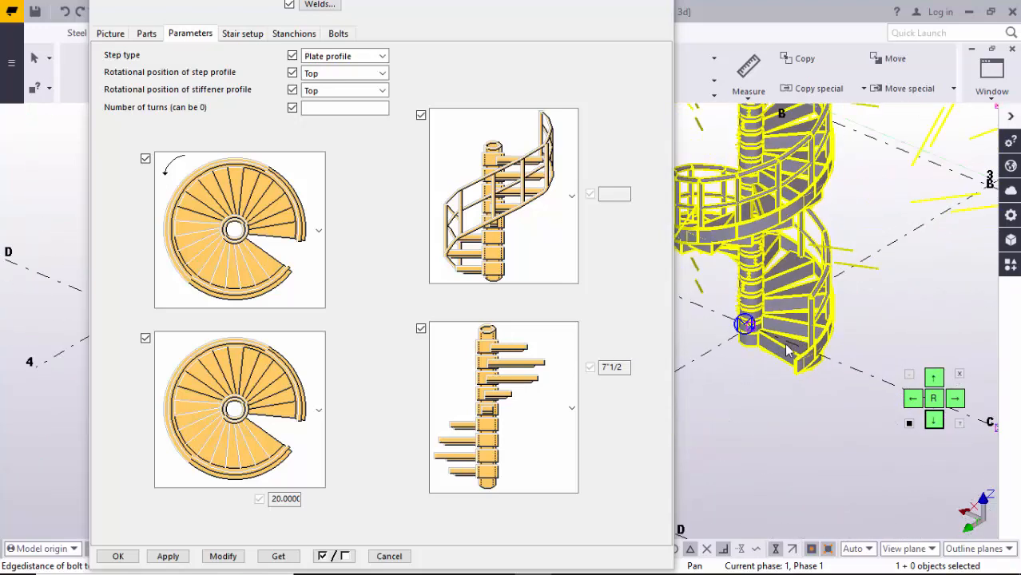
# Redraw the view to clear the temporary lines around the modified staircase and bring its full height into view.
pyautogui.rightClick(833, 411)
pyautogui.click(811, 304)
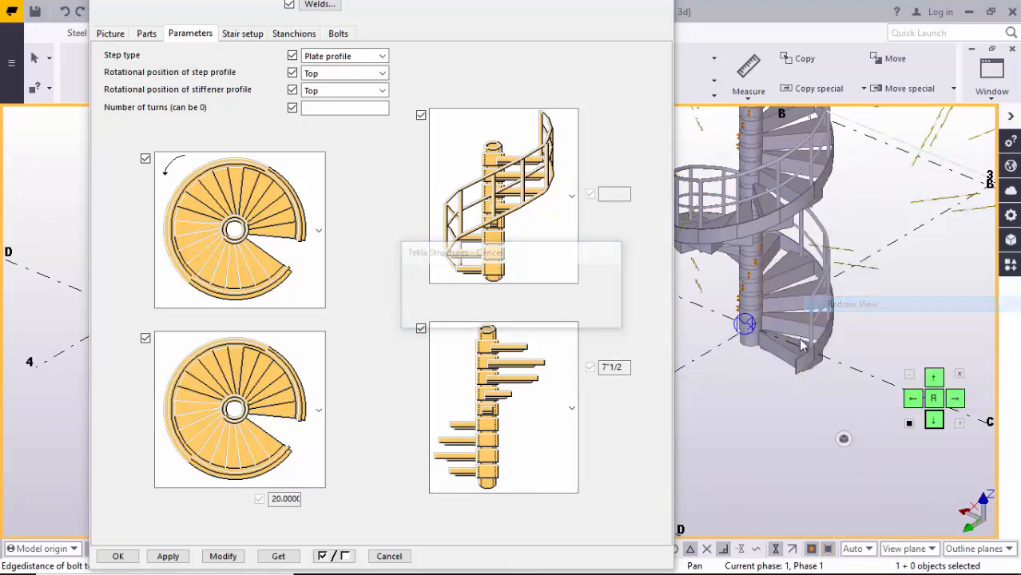
pyautogui.moveTo(801, 339); pyautogui.dragTo(814, 375, button='middle')
pyautogui.scroll(-1, 775, 240)
pyautogui.moveTo(782, 245); pyautogui.dragTo(793, 333, button='middle')
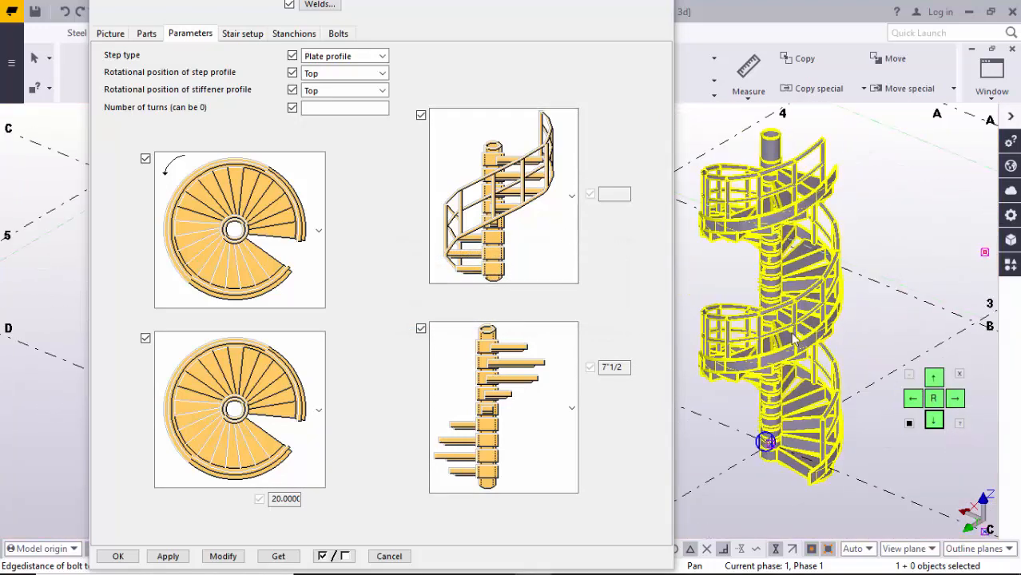
# Set the central column's extension below the stair's base point to 1'-0" and apply it to the model.
pyautogui.click(110, 36)
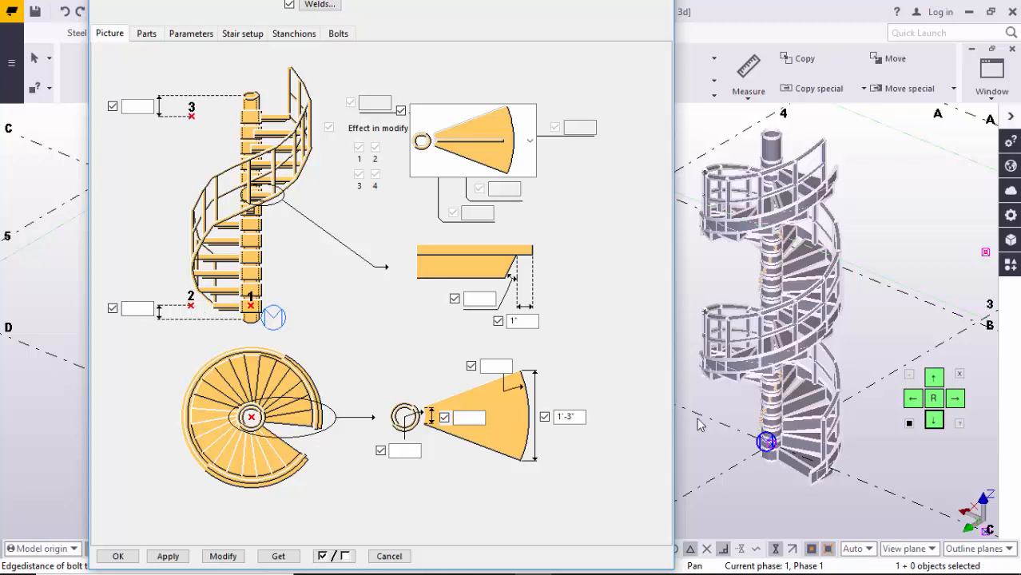
pyautogui.scroll(3, 805, 391)
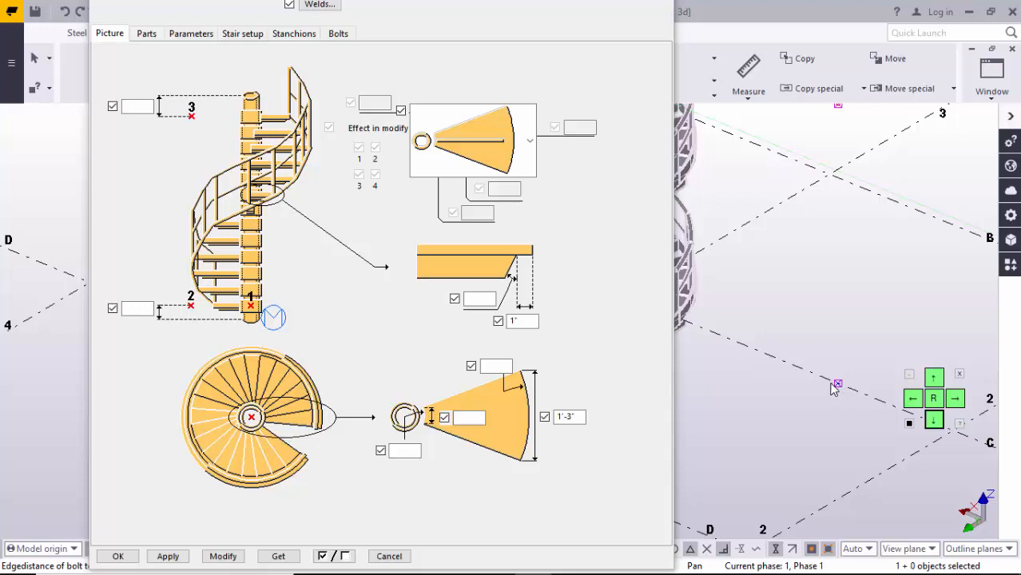
pyautogui.moveTo(826, 380); pyautogui.dragTo(865, 376, button='middle')
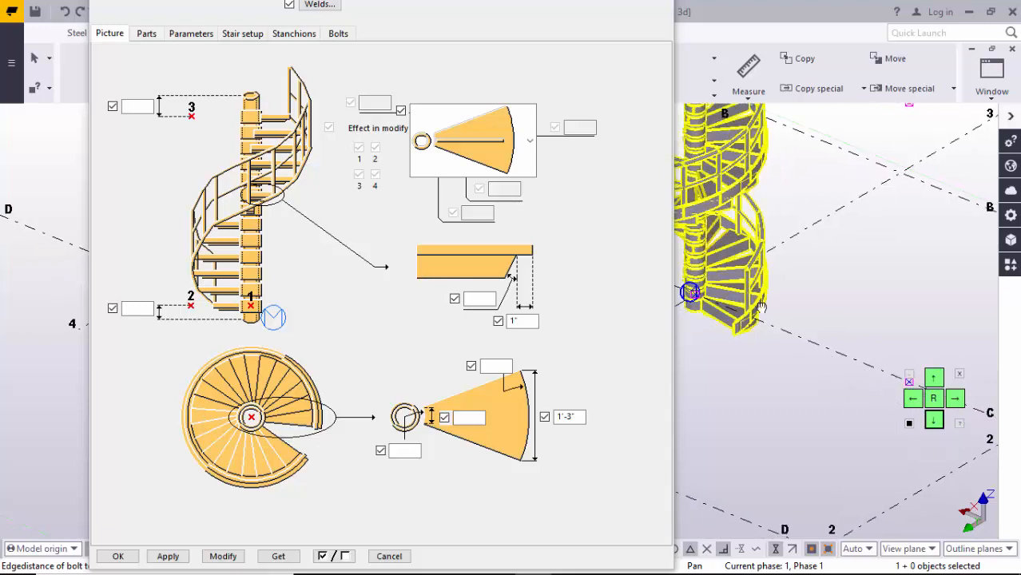
pyautogui.moveTo(693, 310); pyautogui.dragTo(733, 169, button='middle')
pyautogui.scroll(4, 732, 166)
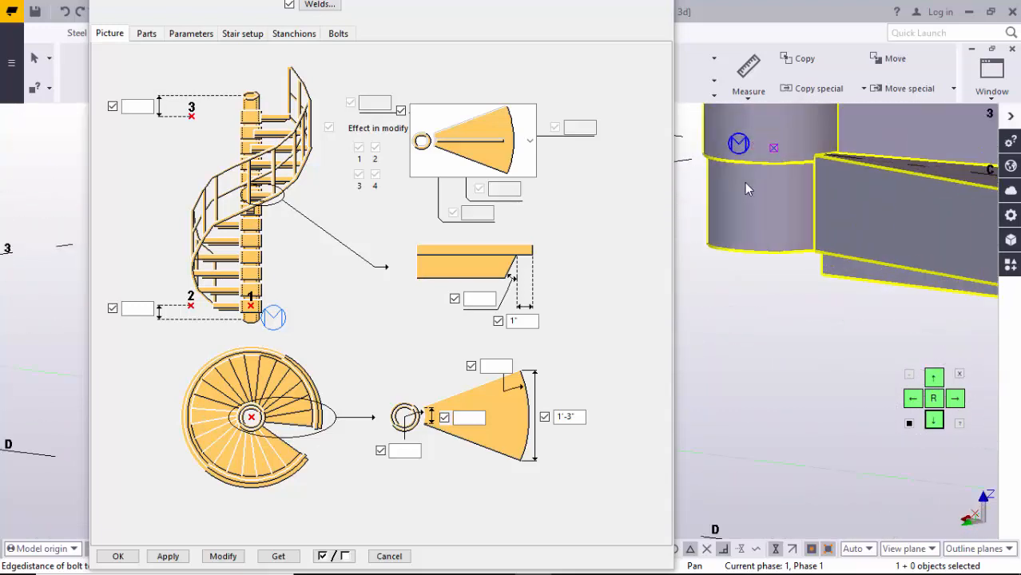
pyautogui.scroll(-2, 787, 231)
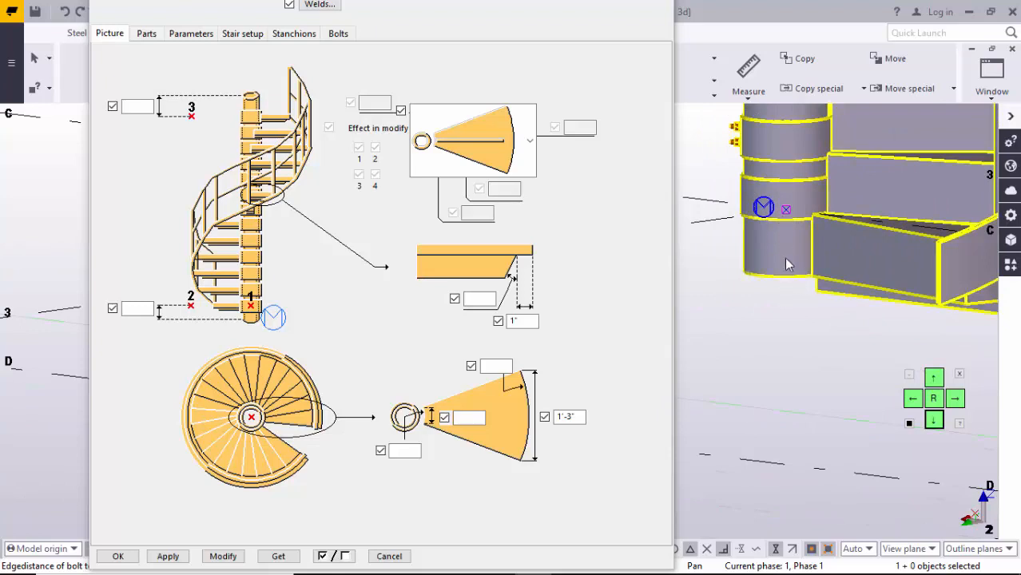
pyautogui.click(127, 308)
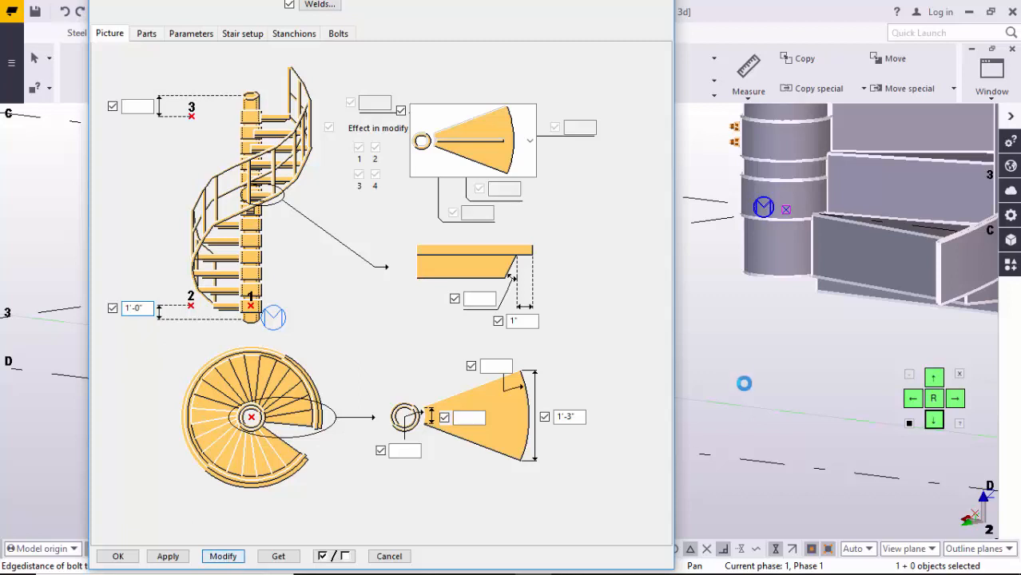
pyautogui.moveTo(696, 378); pyautogui.dragTo(736, 341, button='middle')
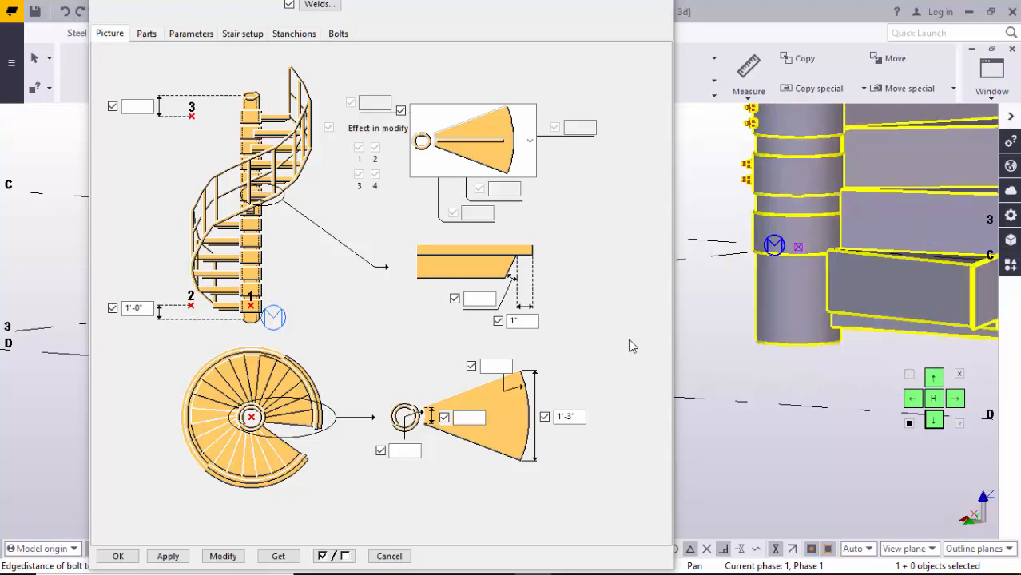
# Examine the central column's extension below the lowest step and its upper end above the top tread.
pyautogui.scroll(-6, 765, 292)
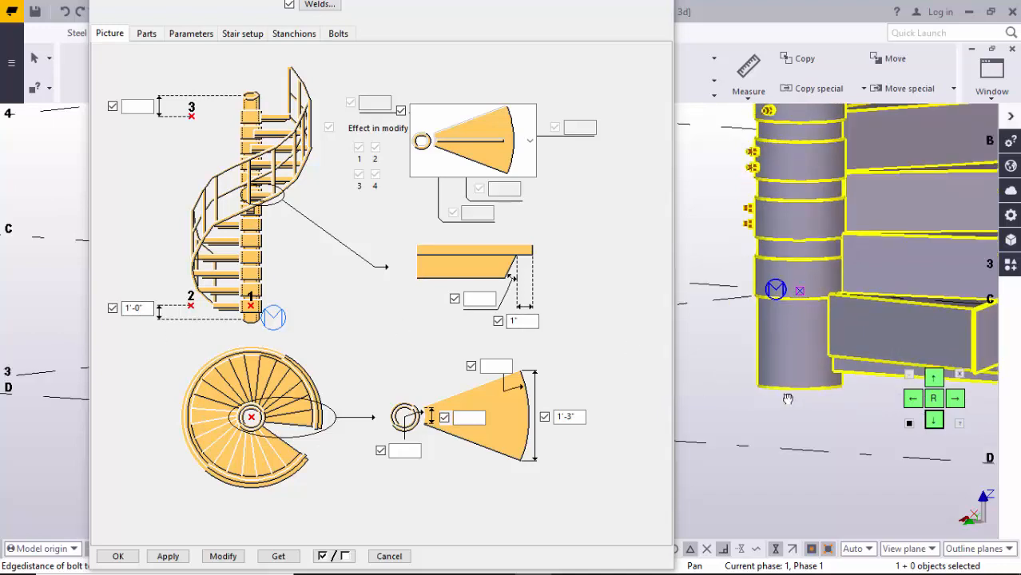
pyautogui.scroll(8, 787, 328)
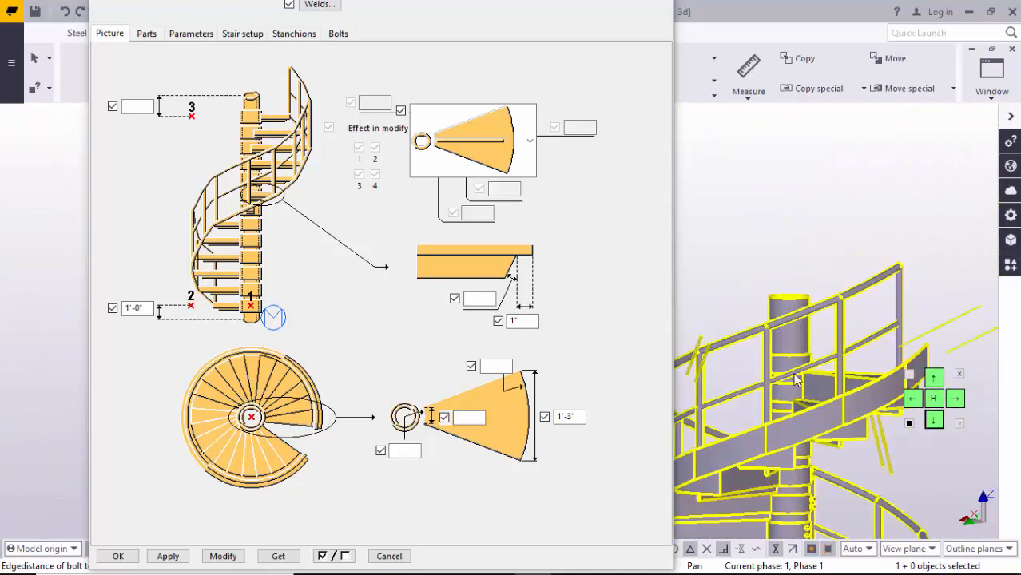
pyautogui.scroll(-3, 807, 364)
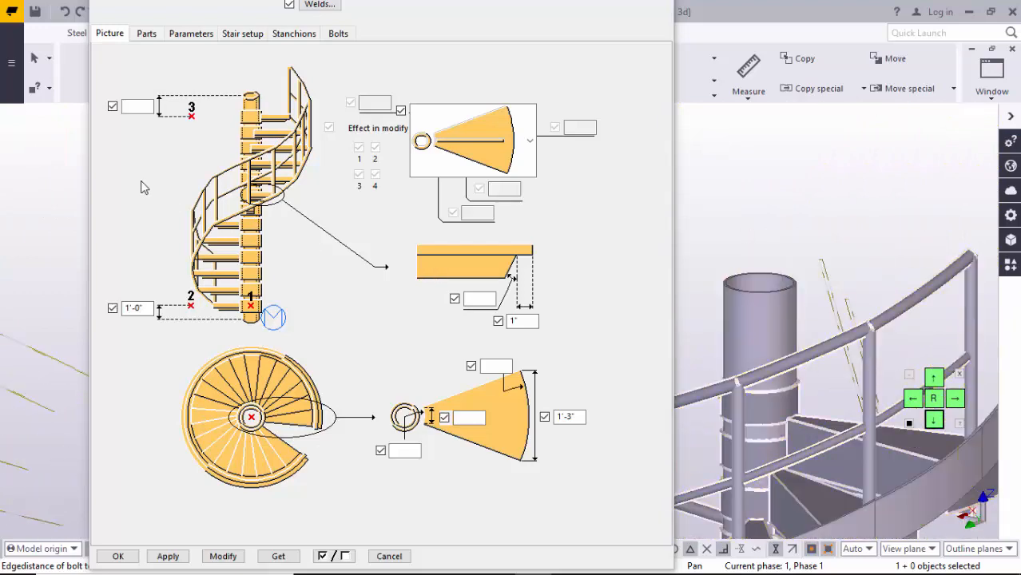
pyautogui.scroll(-2, 771, 310)
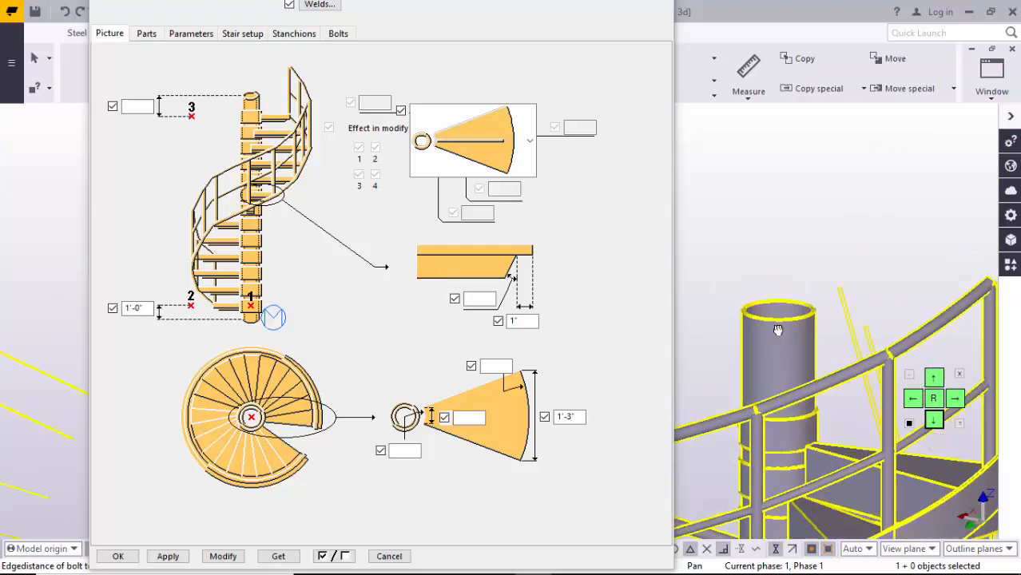
pyautogui.scroll(-5, 901, 367)
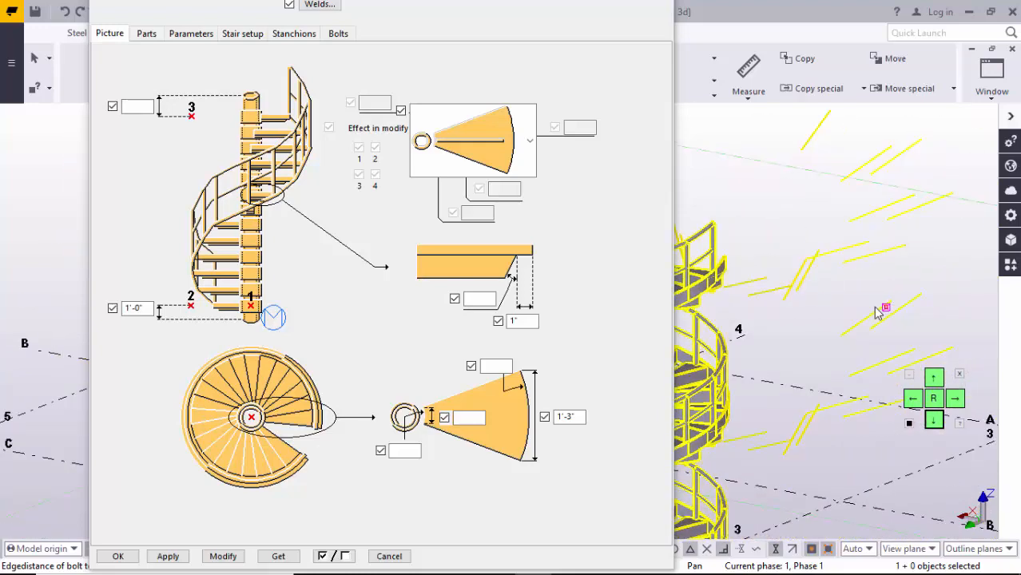
pyautogui.scroll(-4, 875, 307)
pyautogui.scroll(2, 859, 363)
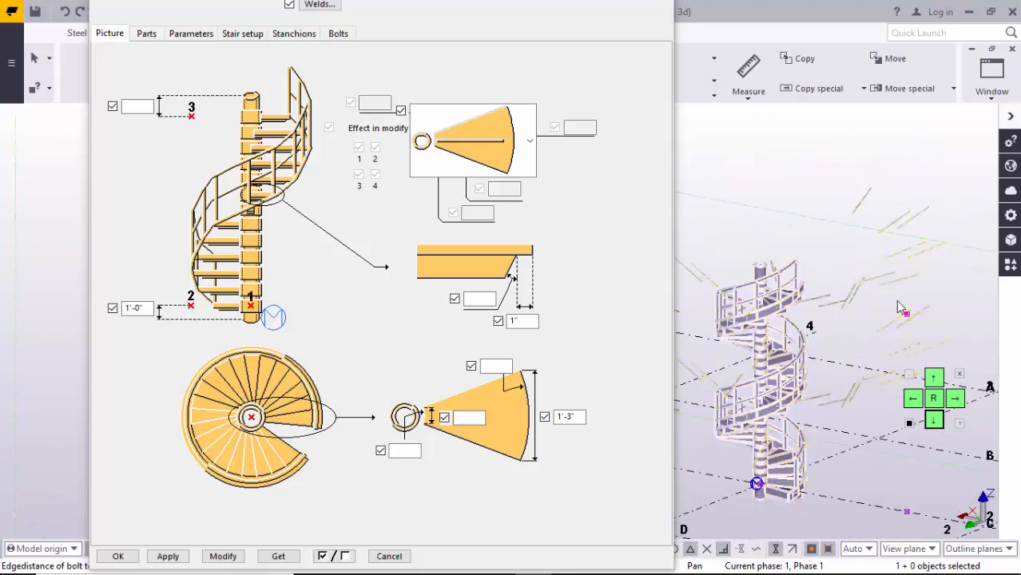
# Redraw the 3D view to clear the temporary lines around the modified staircase.
pyautogui.moveTo(850, 331); pyautogui.dragTo(821, 283, button='middle')
pyautogui.rightClick(857, 430)
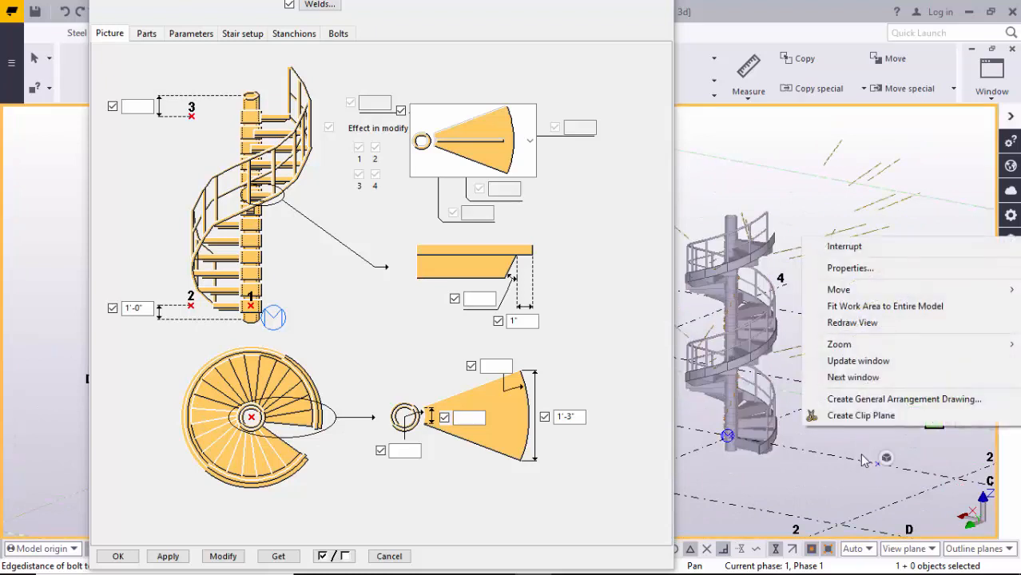
pyautogui.click(851, 323)
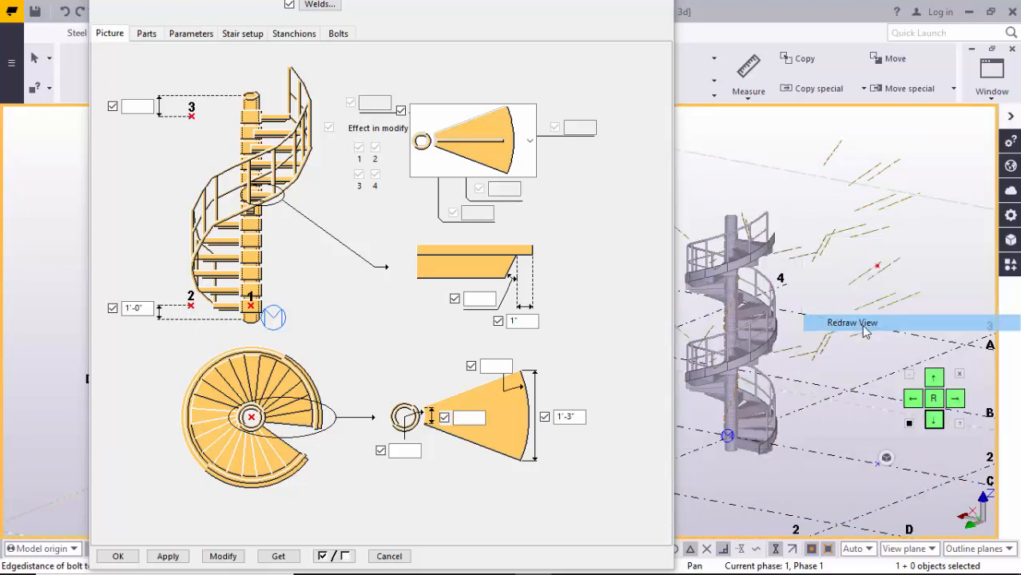
pyautogui.rightClick(843, 460)
pyautogui.moveTo(879, 408)
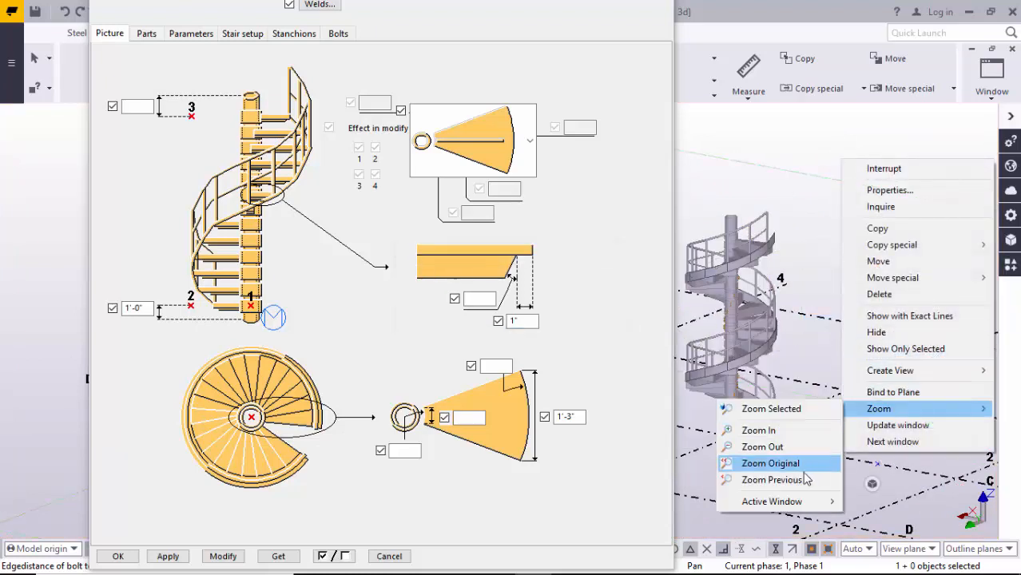
pyautogui.click(874, 475)
# Create plan and elevation views along all grid lines with the standard settings and view name prefixes.
pyautogui.rightClick(840, 456)
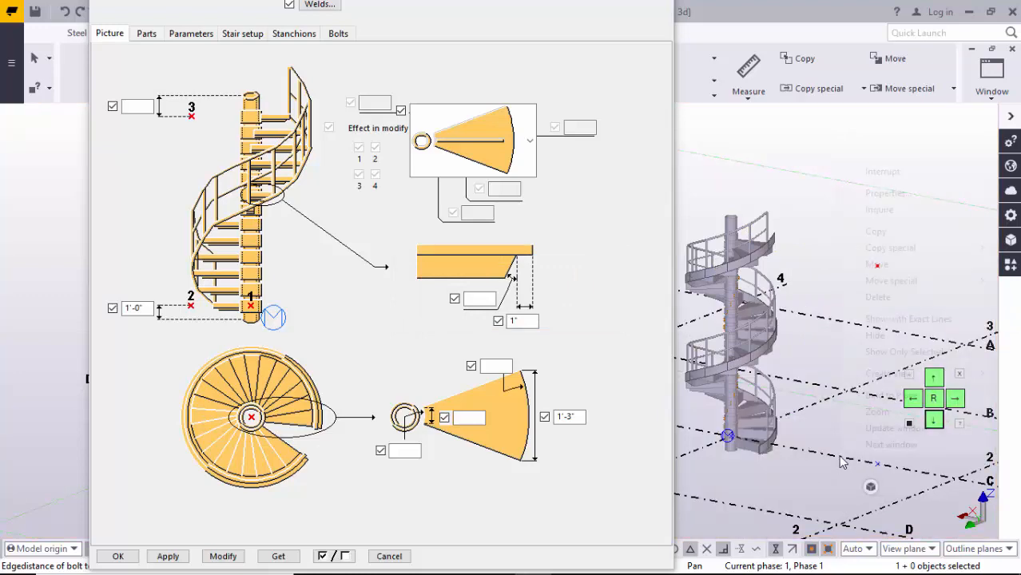
pyautogui.moveTo(884, 375)
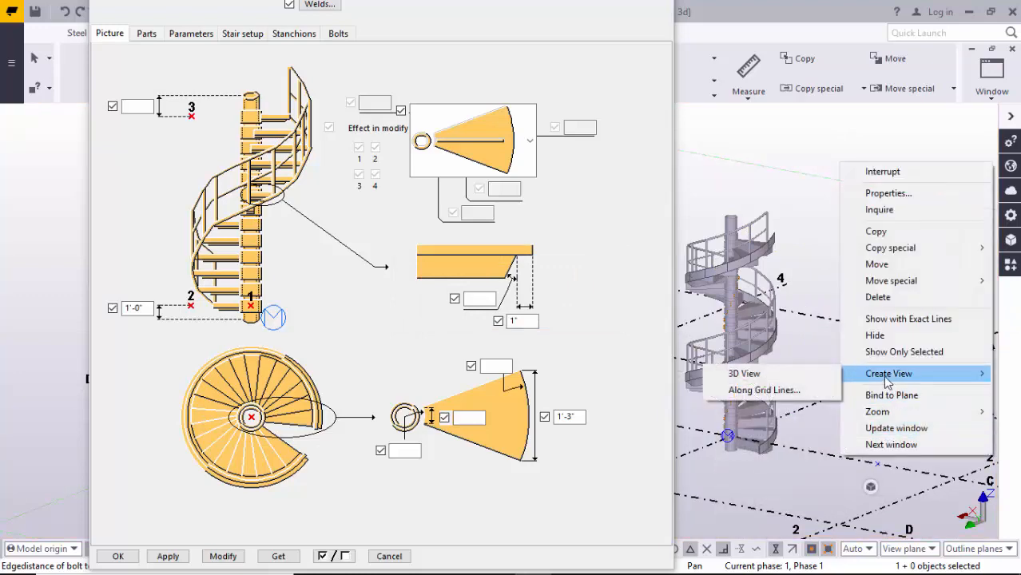
pyautogui.click(803, 391)
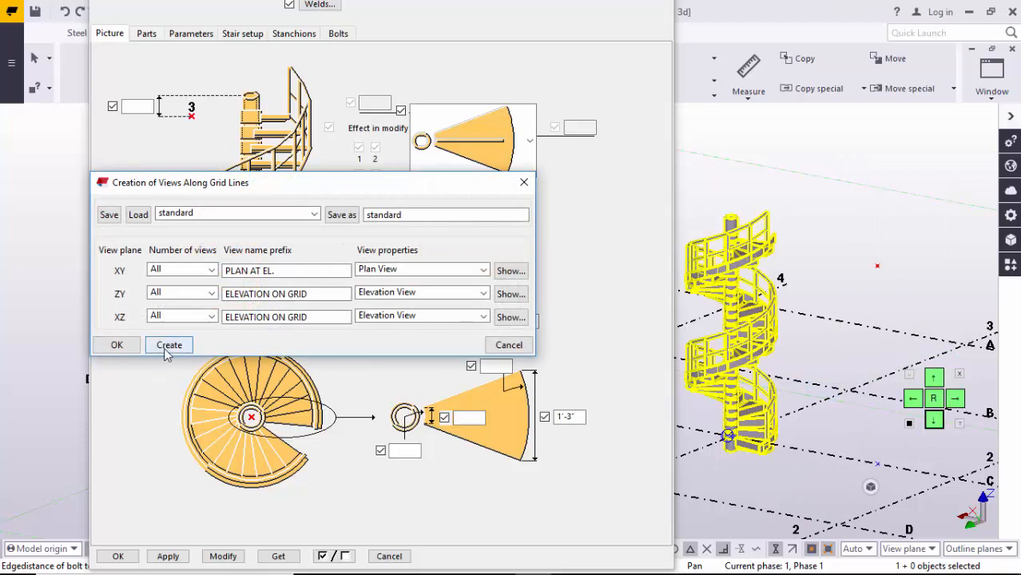
pyautogui.click(165, 344)
pyautogui.click(118, 346)
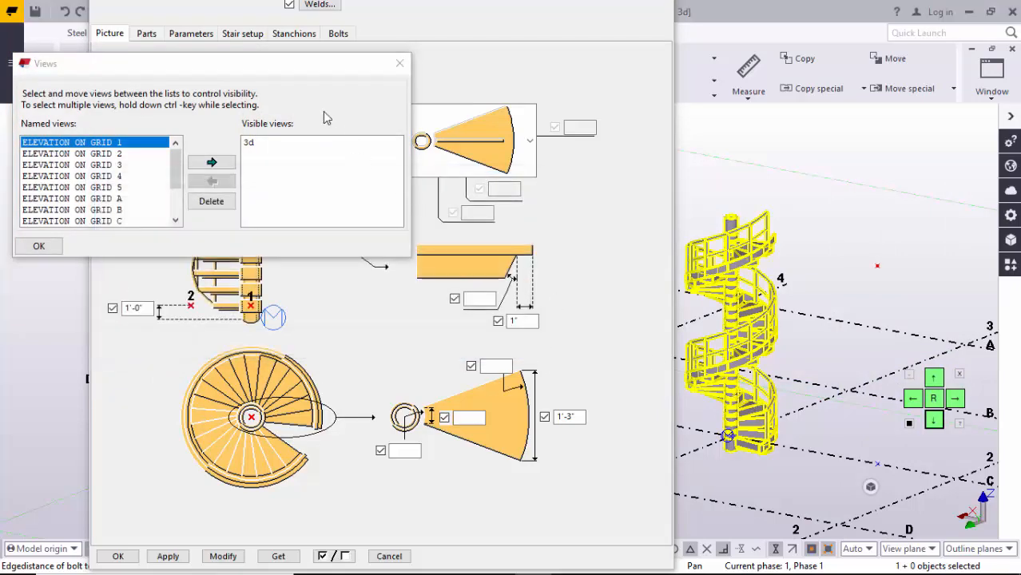
# Check which grid line runs through the staircase and make the ELEVATION ON GRID C view visible.
pyautogui.moveTo(300, 64); pyautogui.dragTo(583, 130)
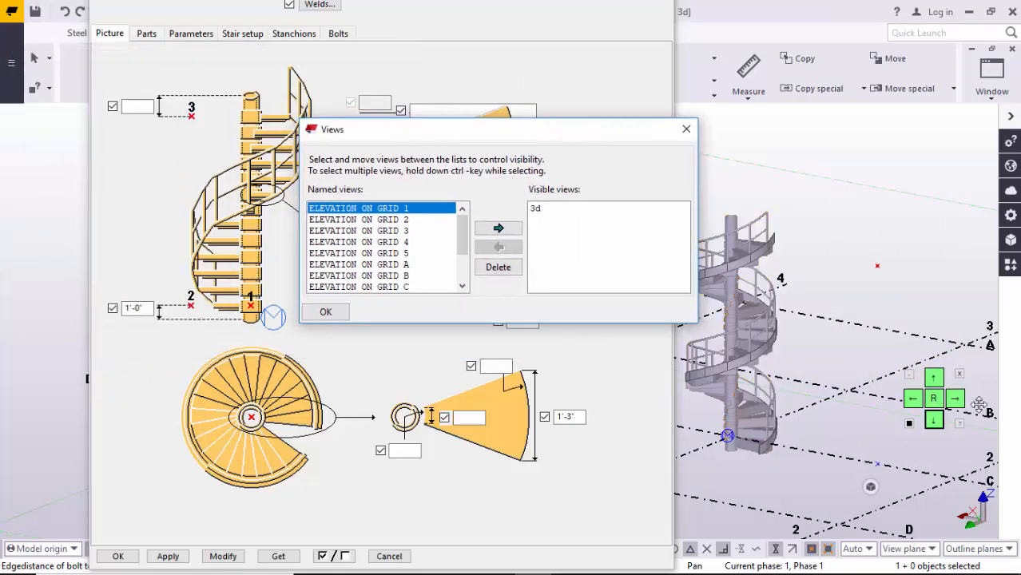
pyautogui.moveTo(789, 378); pyautogui.dragTo(786, 326, button='middle')
pyautogui.scroll(-3, 814, 408)
pyautogui.moveTo(903, 413); pyautogui.dragTo(690, 383, button='middle')
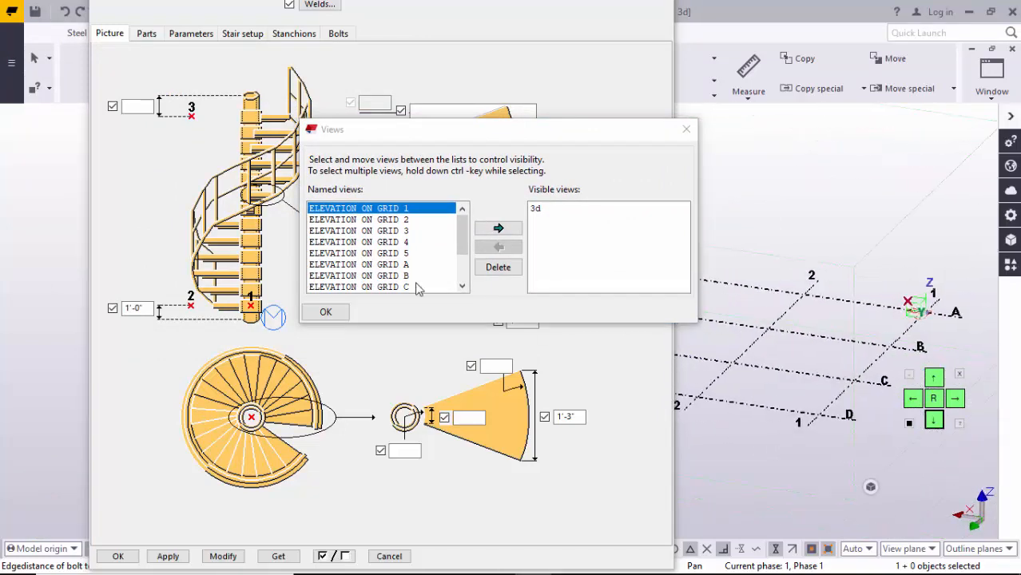
pyautogui.click(404, 287)
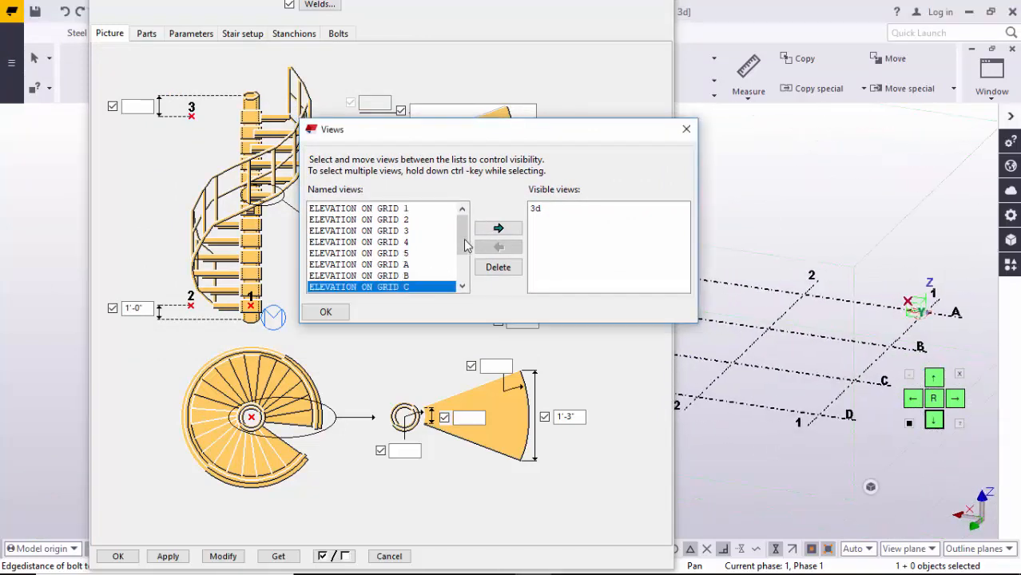
pyautogui.click(498, 229)
pyautogui.click(687, 131)
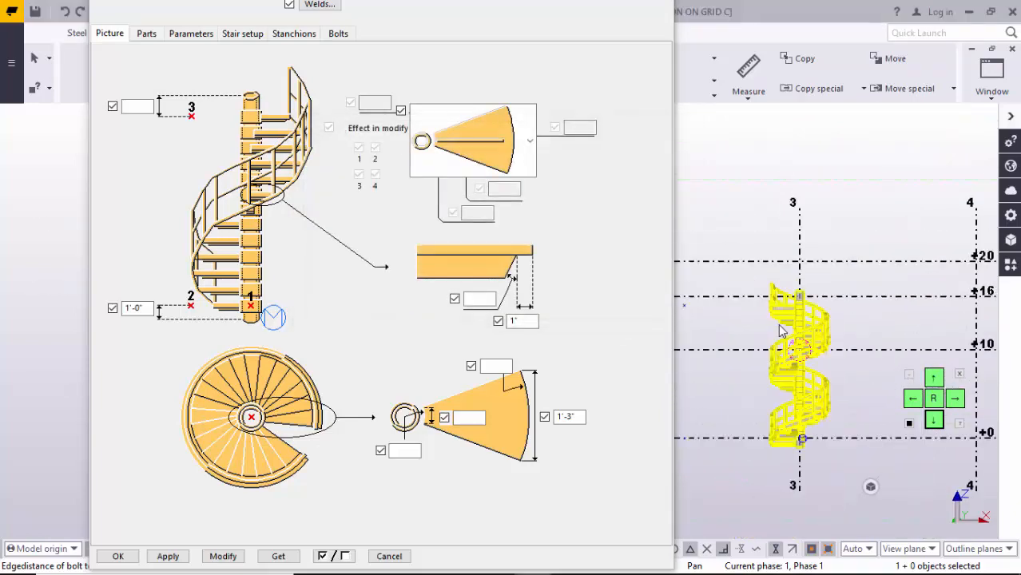
# Examine the upper end of the central column relative to the stair's upper reference point in the grid C elevation.
pyautogui.moveTo(779, 325); pyautogui.dragTo(764, 270, button='middle')
pyautogui.scroll(3, 765, 270)
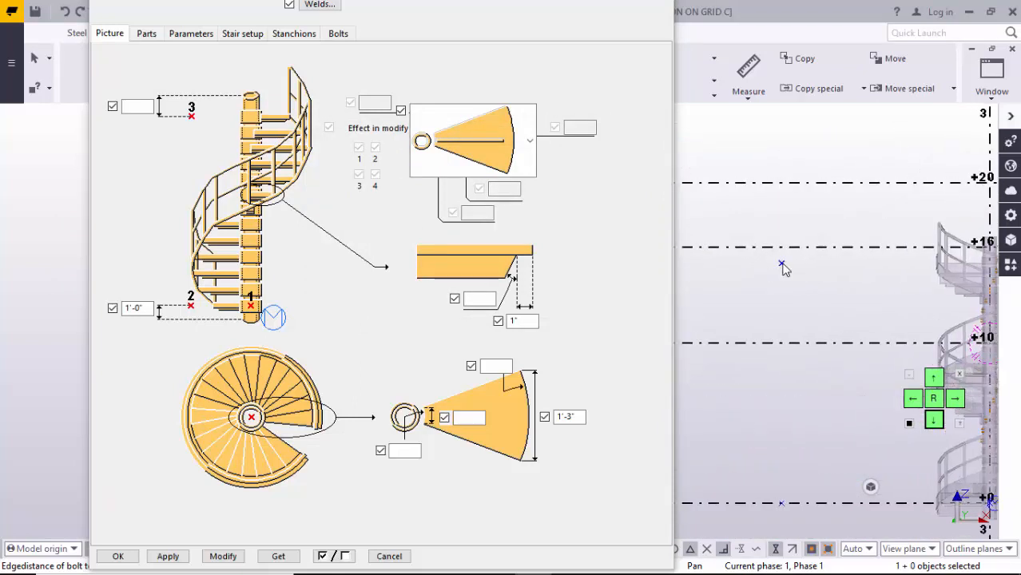
pyautogui.scroll(1, 744, 276)
pyautogui.moveTo(740, 256); pyautogui.dragTo(706, 250, button='middle')
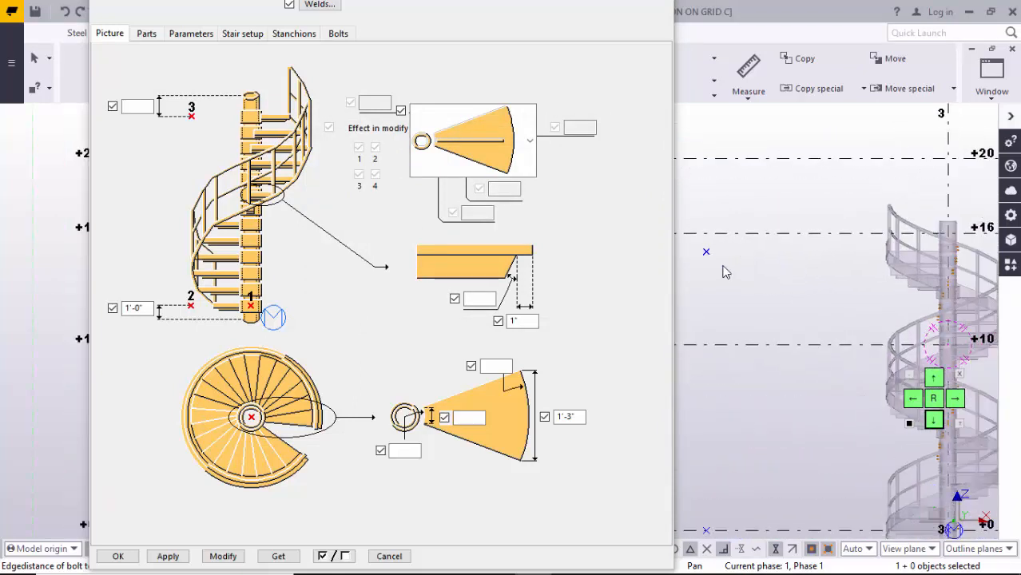
pyautogui.scroll(-2, 714, 259)
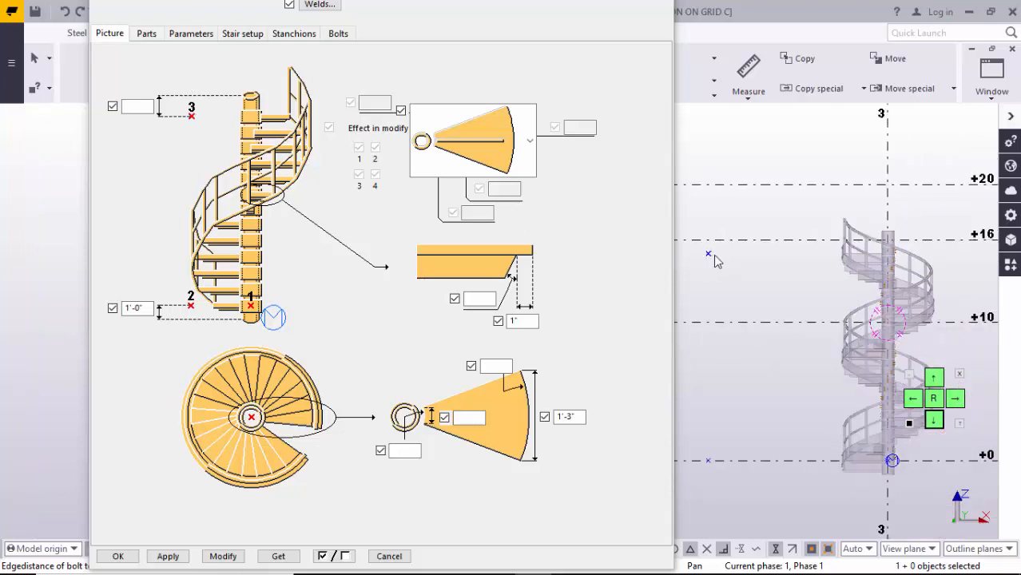
pyautogui.scroll(3, 722, 261)
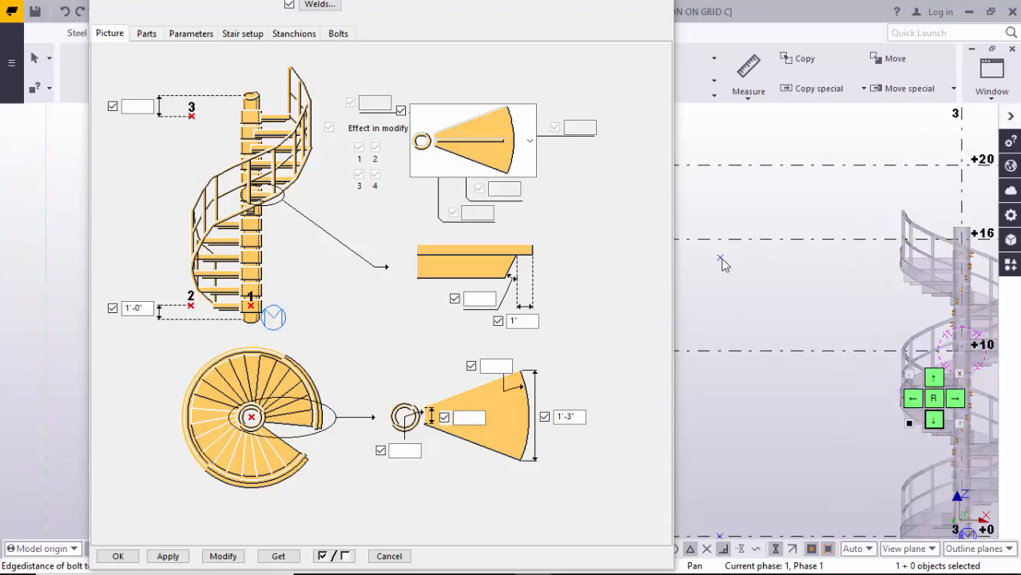
pyautogui.scroll(1, 944, 273)
pyautogui.scroll(-2, 942, 272)
pyautogui.moveTo(796, 269); pyautogui.dragTo(810, 270, button='middle')
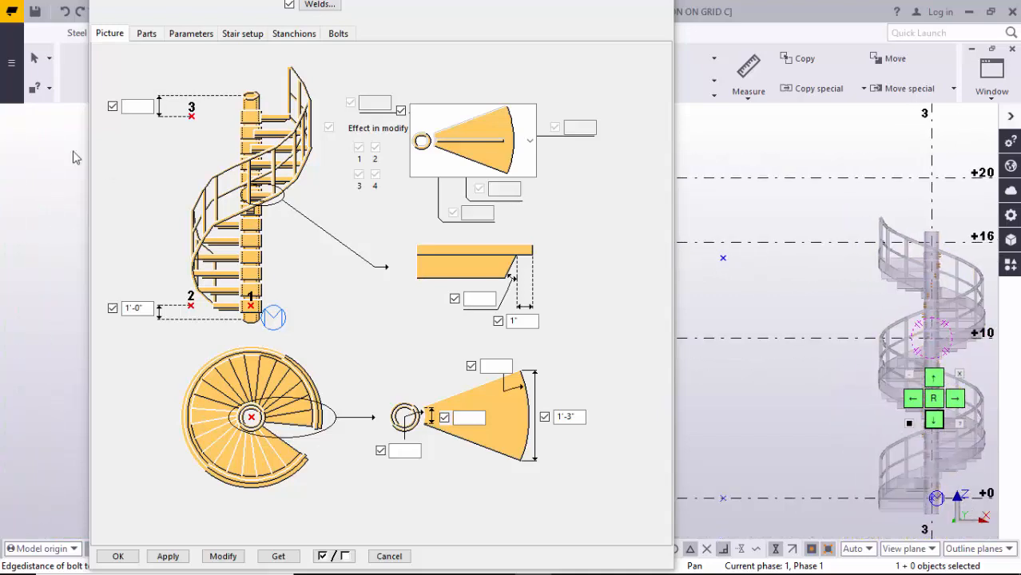
# Set the central column's extension above the stair's upper point to 1'-0" and apply it to the selected staircase.
pyautogui.click(131, 108)
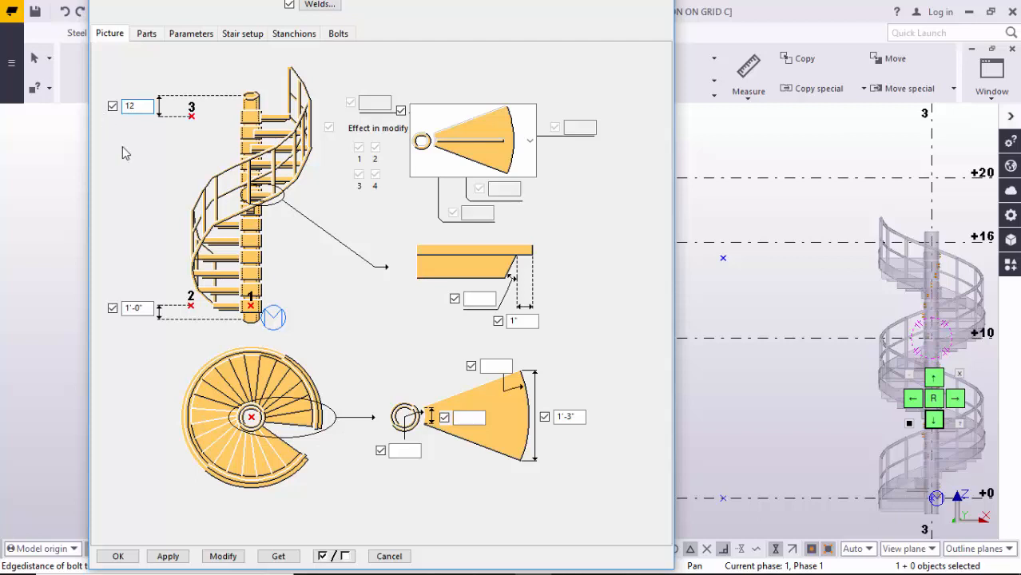
pyautogui.click(891, 261)
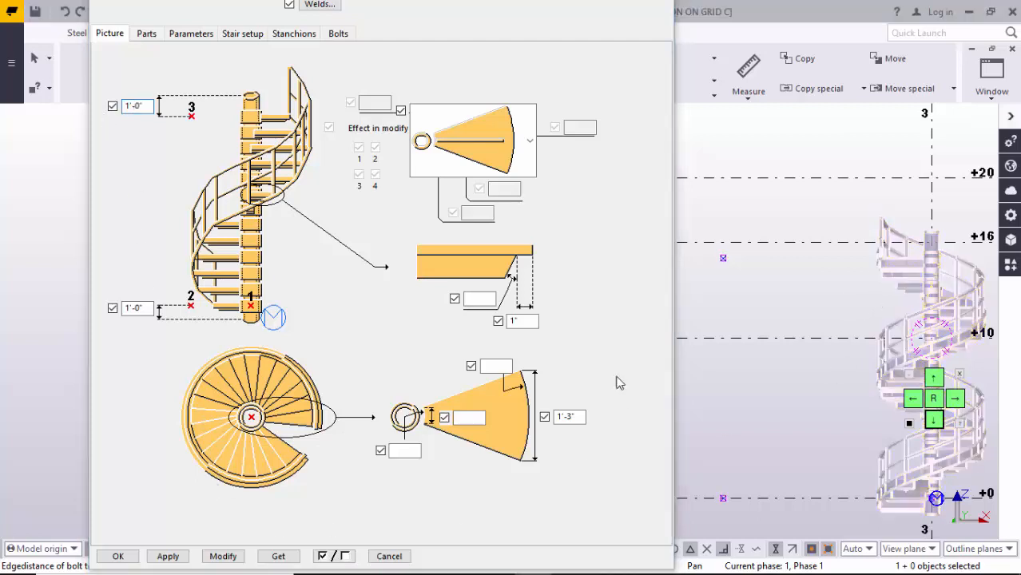
pyautogui.click(226, 557)
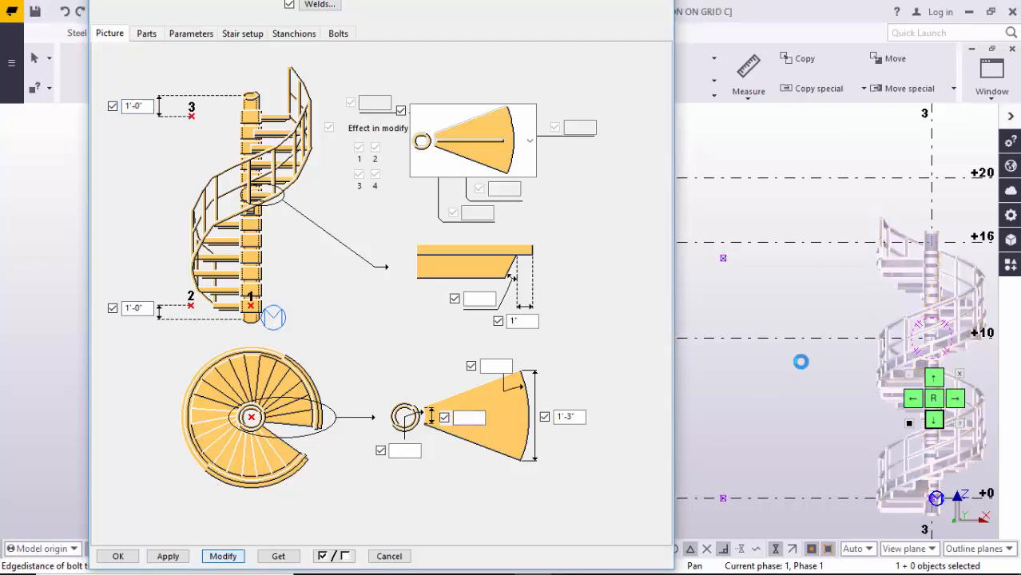
# Measure the vertical distance from the stair's upper reference point to the top of the central column in the elevation view.
pyautogui.moveTo(923, 250); pyautogui.dragTo(928, 296, button='middle')
pyautogui.scroll(2, 910, 290)
pyautogui.click(821, 223)
pyautogui.moveTo(822, 254); pyautogui.dragTo(843, 258, button='middle')
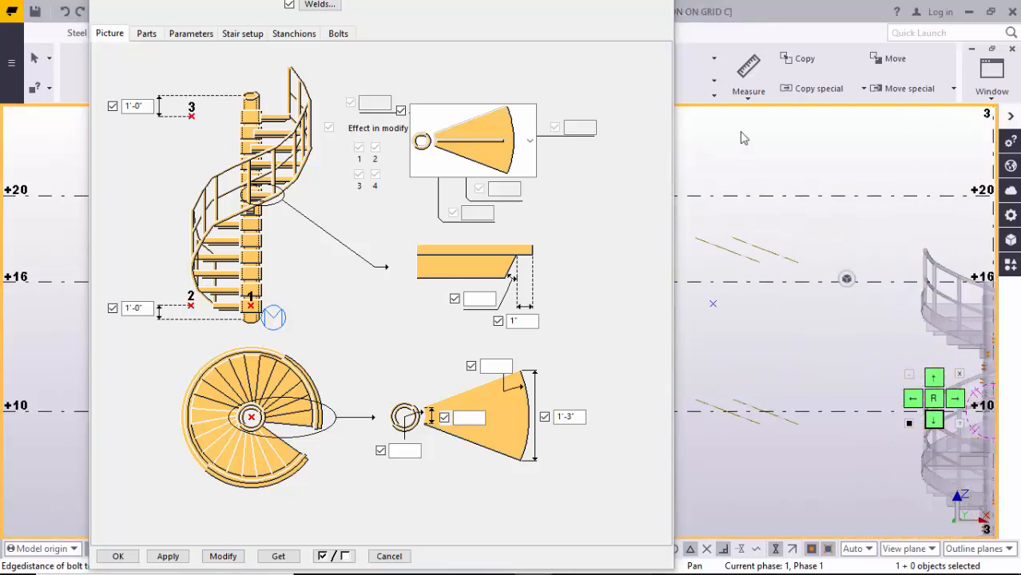
pyautogui.click(749, 93)
pyautogui.click(755, 177)
pyautogui.click(716, 306)
pyautogui.moveTo(983, 291); pyautogui.dragTo(843, 290, button='middle')
pyautogui.scroll(4, 852, 277)
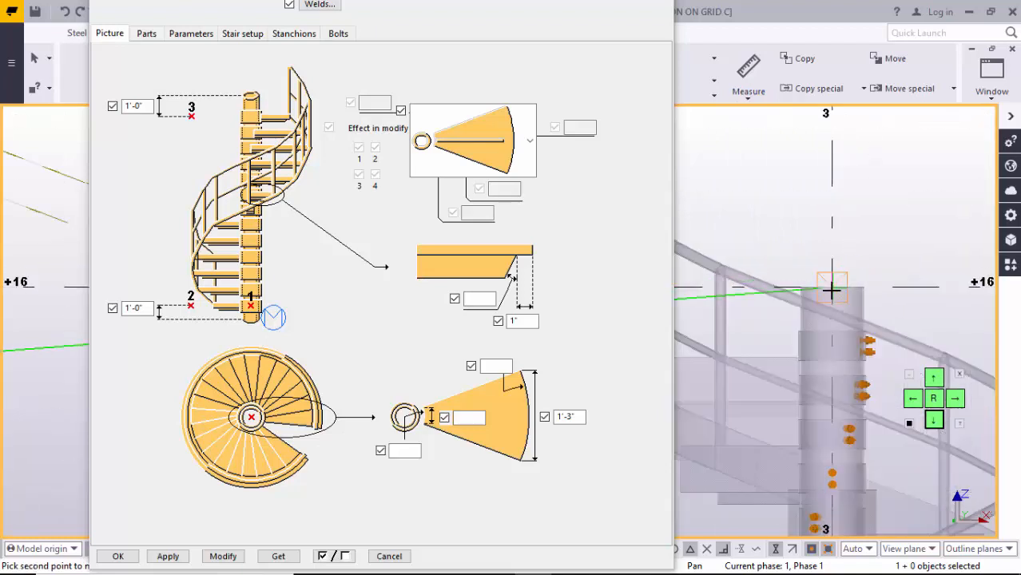
pyautogui.click(832, 290)
pyautogui.scroll(-3, 855, 292)
pyautogui.moveTo(776, 345); pyautogui.dragTo(994, 321, button='middle')
pyautogui.click(777, 329)
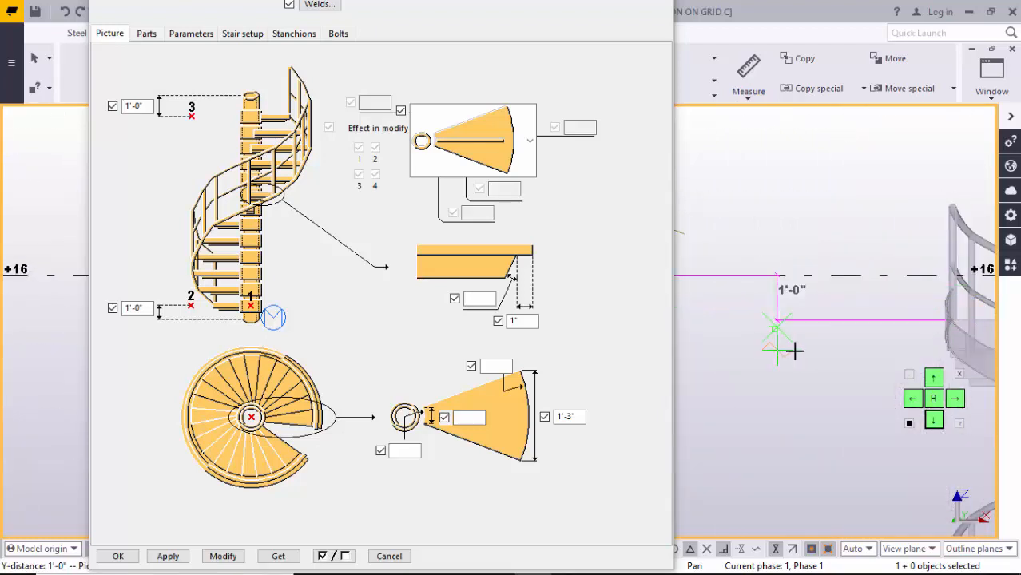
pyautogui.scroll(-3, 797, 307)
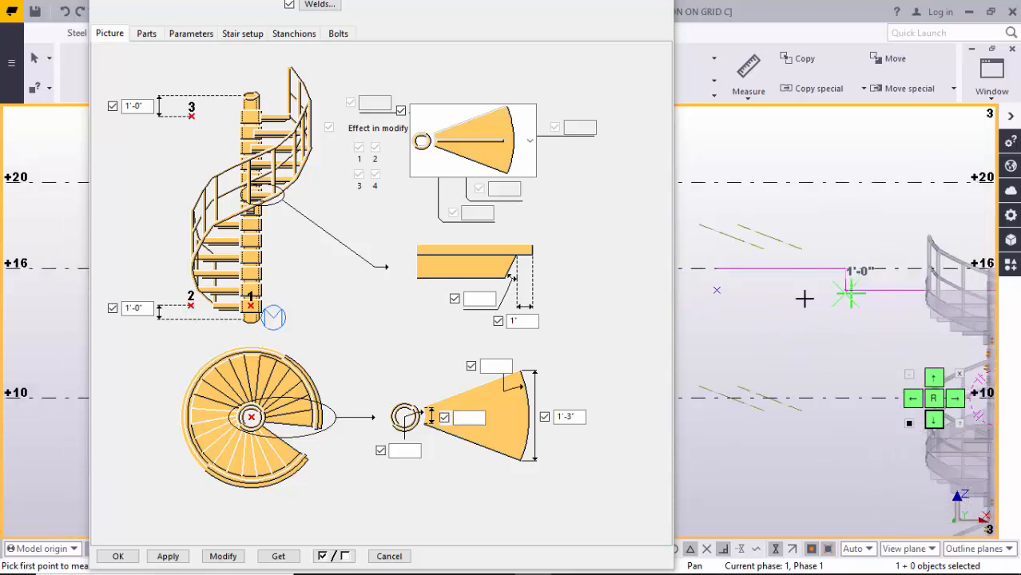
pyautogui.moveTo(830, 296); pyautogui.dragTo(792, 299, button='middle')
pyautogui.scroll(1, 794, 276)
pyautogui.scroll(-1, 813, 294)
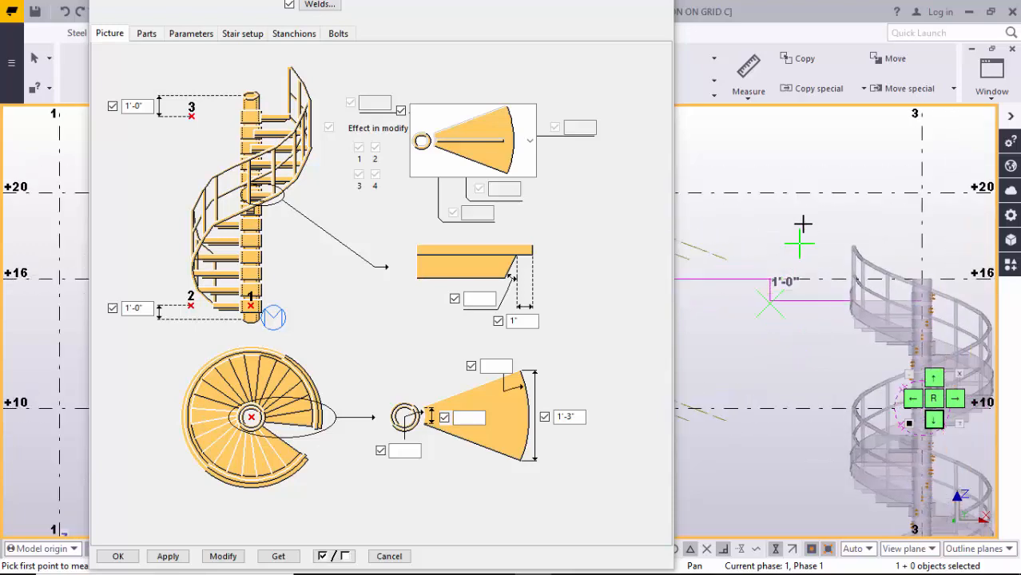
pyautogui.rightClick(802, 224)
pyautogui.click(839, 222)
# Examine the upper end of the central column around the +16 level.
pyautogui.scroll(4, 828, 241)
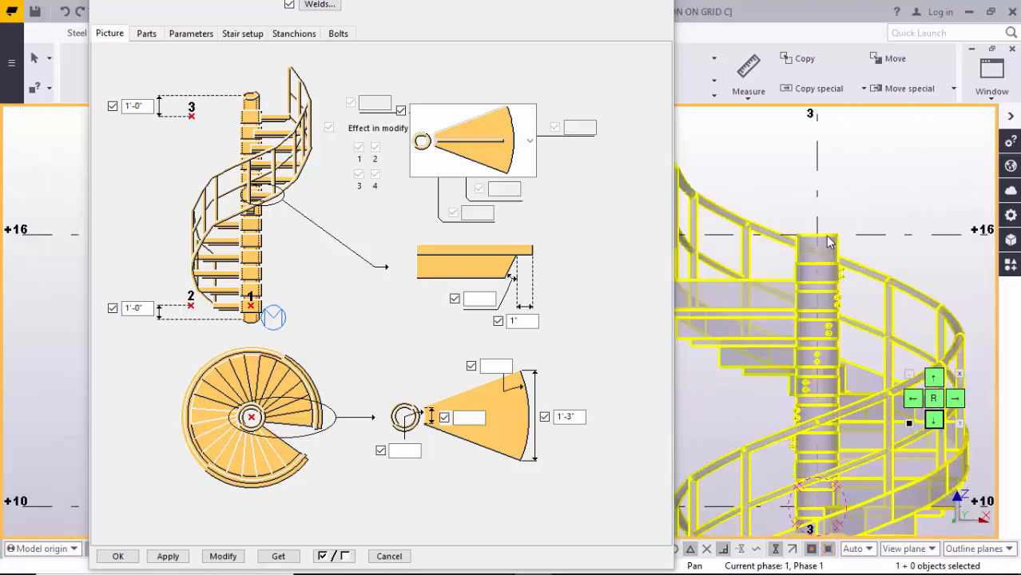
pyautogui.scroll(2, 827, 238)
pyautogui.scroll(-2, 843, 257)
pyautogui.scroll(-3, 882, 256)
pyautogui.moveTo(819, 284)
pyautogui.mouseDown(button='middle')
pyautogui.moveTo(922, 277)
pyautogui.moveTo(879, 297)
pyautogui.moveTo(822, 301)
pyautogui.mouseUp(button='middle')
pyautogui.scroll(4, 895, 269)
pyautogui.scroll(2, 886, 273)
pyautogui.scroll(-1, 875, 273)
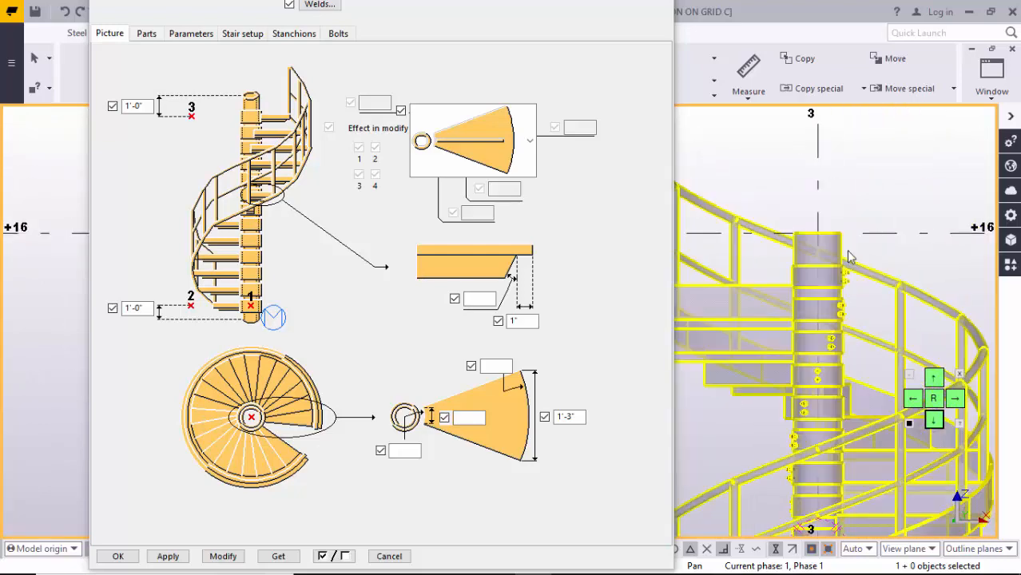
# Examine the lower end of the central column relative to the base point at the +0 level.
pyautogui.scroll(-6, 849, 255)
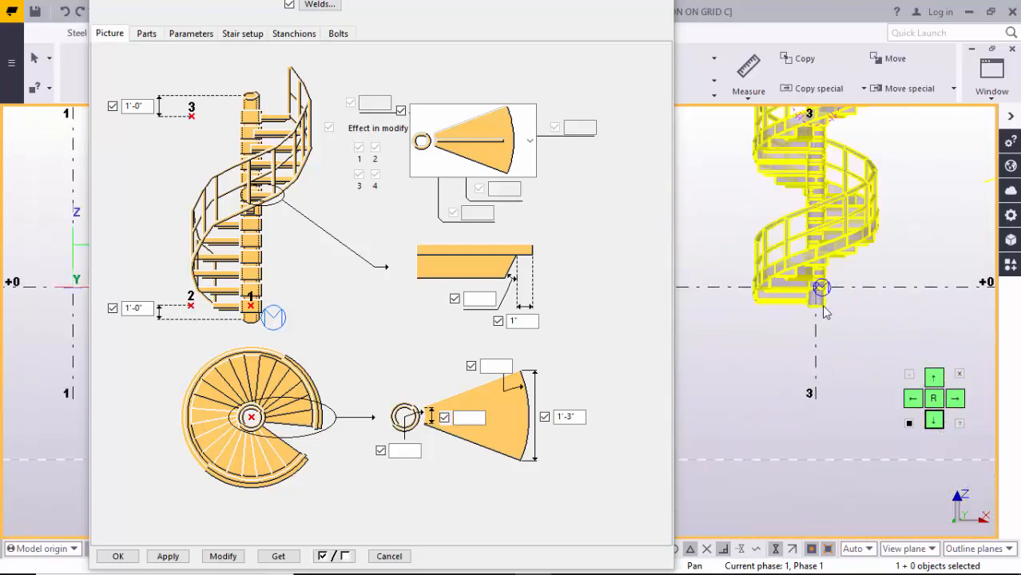
pyautogui.scroll(4, 823, 310)
pyautogui.moveTo(745, 290); pyautogui.dragTo(834, 310, button='middle')
pyautogui.scroll(1, 834, 310)
pyautogui.scroll(-2, 838, 313)
pyautogui.scroll(1, 917, 328)
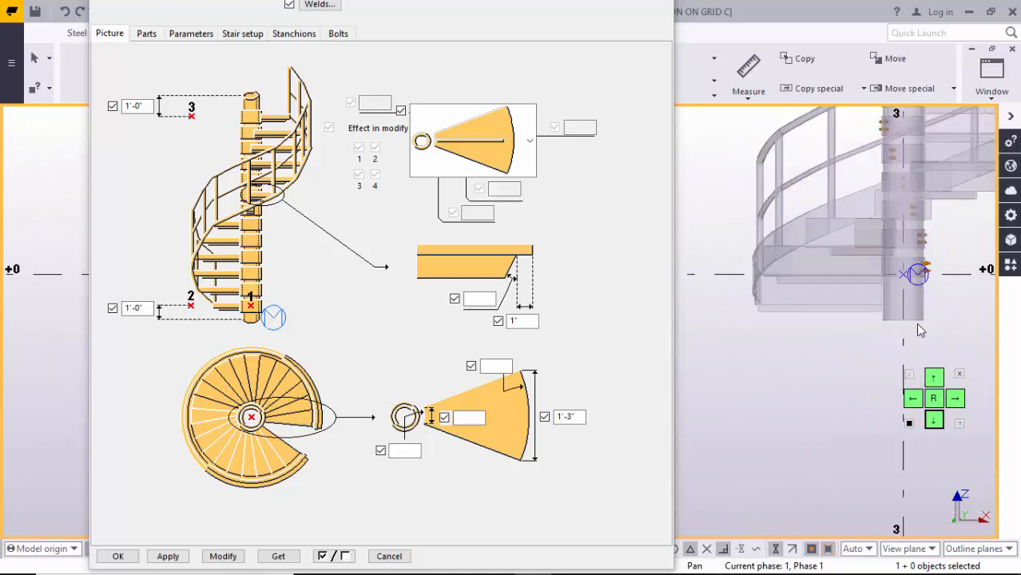
pyautogui.scroll(-3, 872, 338)
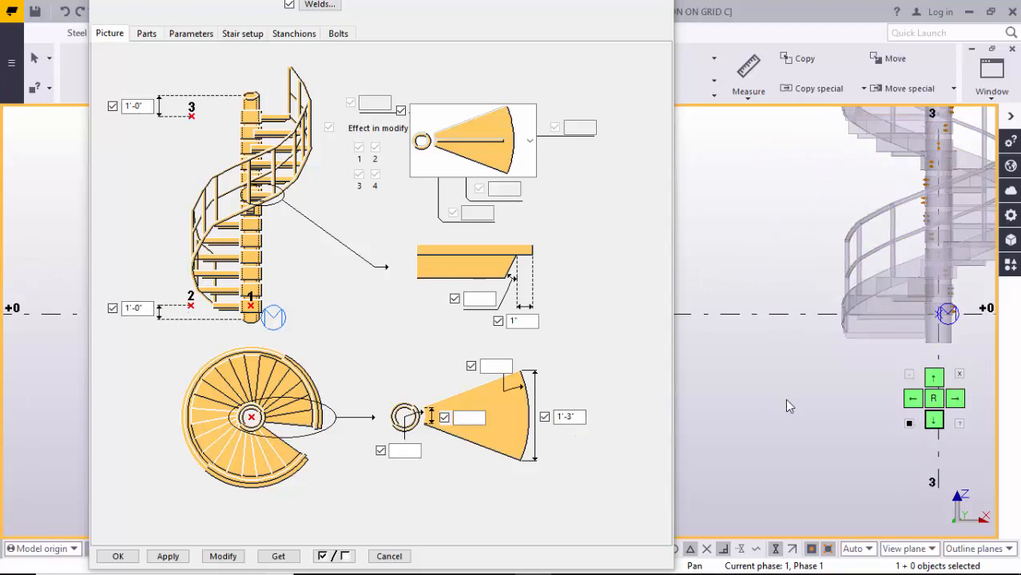
# Switch to the model's 3D view and examine the lowest steps around the central column.
pyautogui.scroll(-2, 784, 398)
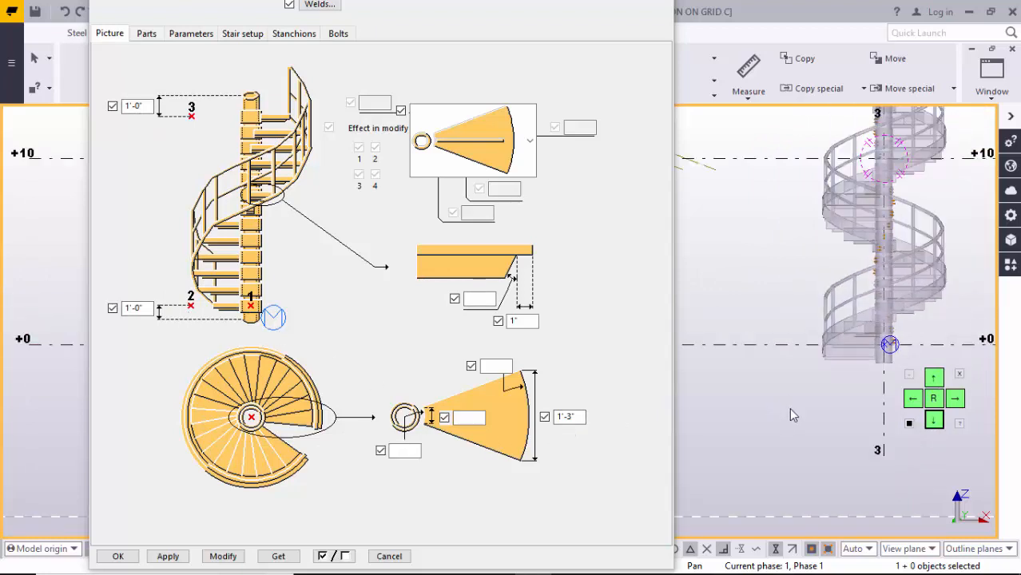
pyautogui.click(992, 80)
pyautogui.click(847, 199)
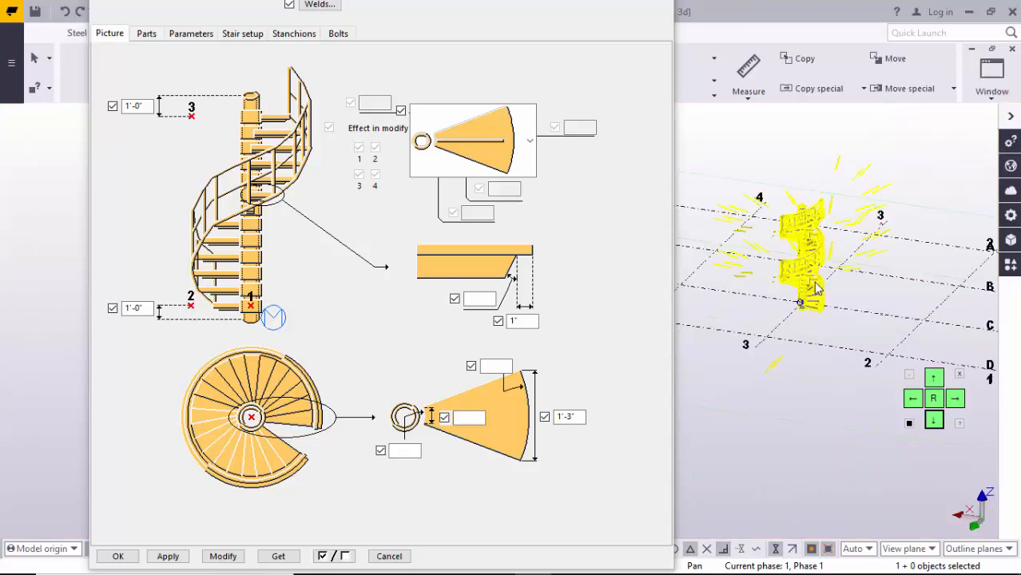
pyautogui.rightClick(892, 289)
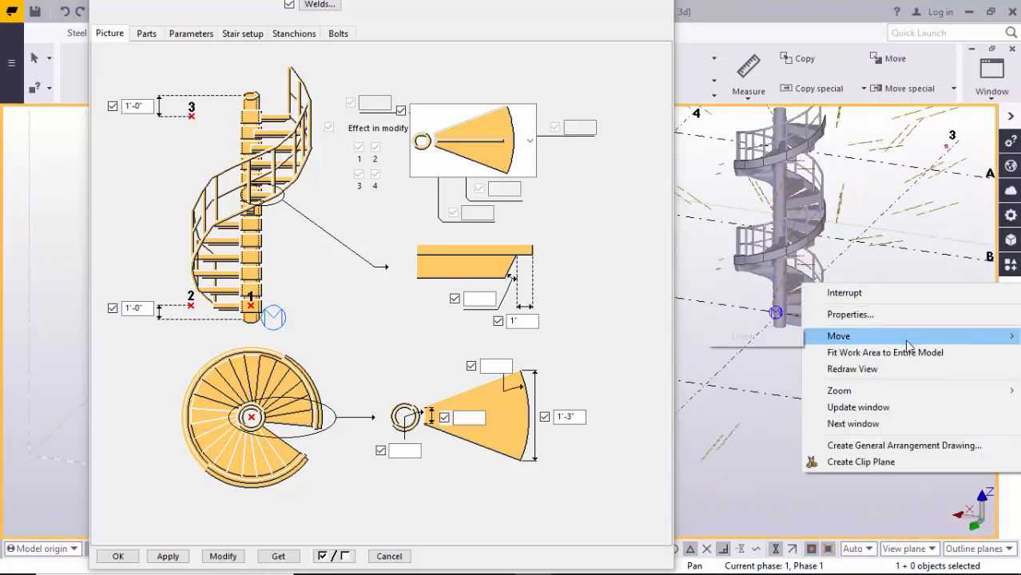
pyautogui.click(898, 364)
pyautogui.scroll(2, 849, 374)
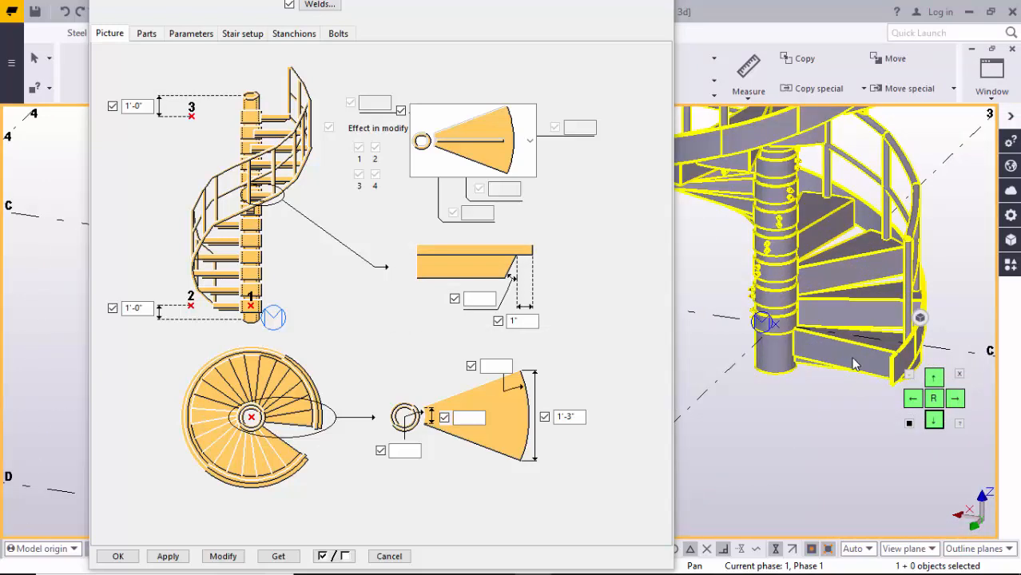
pyautogui.moveTo(857, 385); pyautogui.dragTo(784, 393, button='middle')
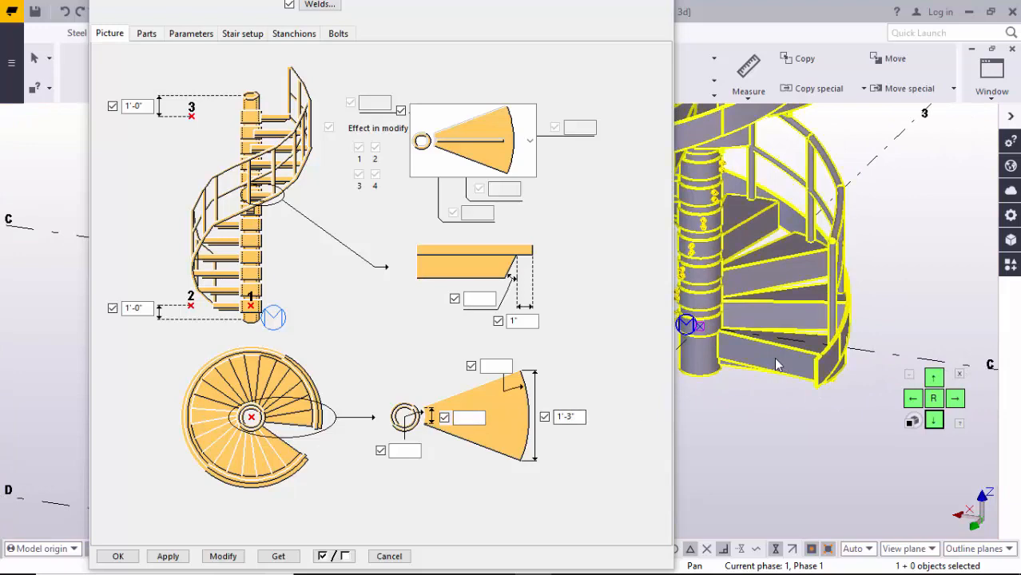
# Examine the outer end of the lowest step where it meets the stanchion and toe plate.
pyautogui.scroll(4, 850, 362)
pyautogui.scroll(1, 851, 369)
pyautogui.keyDown('ctrl'); pyautogui.moveTo(852, 369); pyautogui.dragTo(836, 411, button='middle'); pyautogui.keyUp('ctrl')
pyautogui.scroll(2, 871, 330)
pyautogui.moveTo(871, 330); pyautogui.dragTo(821, 472, button='middle')
pyautogui.scroll(2, 863, 269)
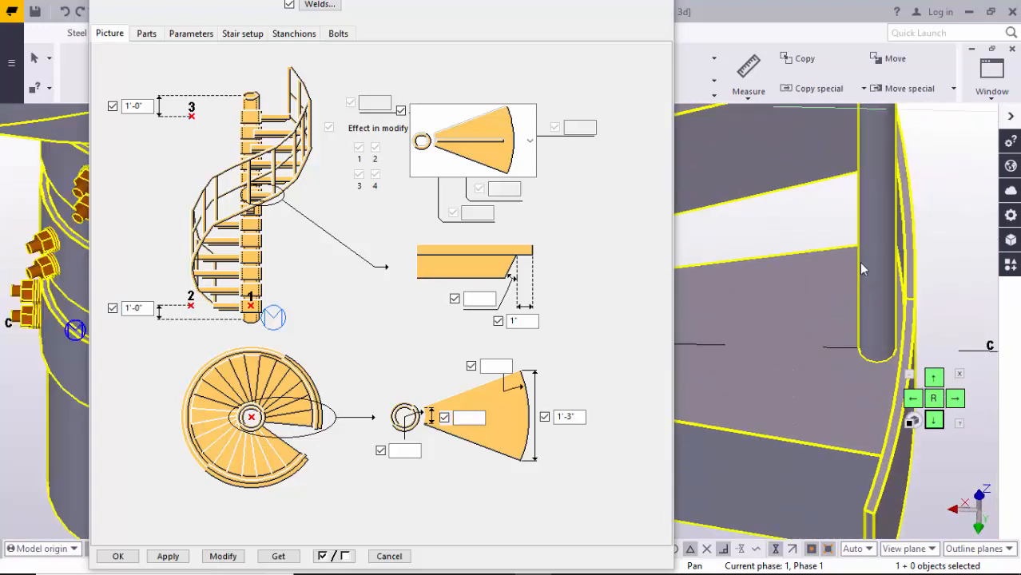
pyautogui.scroll(-1, 846, 282)
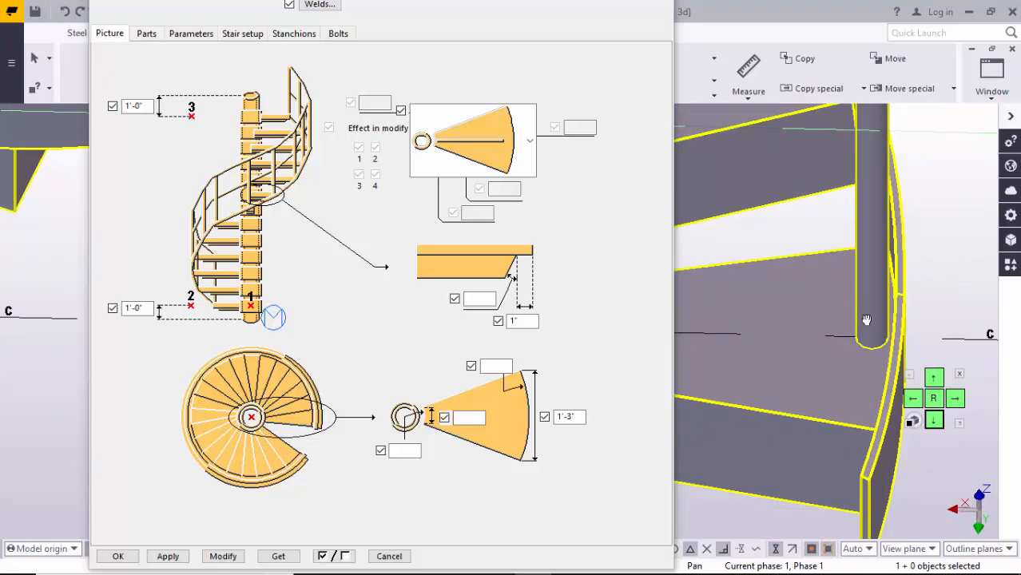
# Examine the step's narrow end at the central column against the inner step width setting.
pyautogui.moveTo(867, 319); pyautogui.dragTo(976, 308, button='middle')
pyautogui.moveTo(688, 294); pyautogui.dragTo(760, 292, button='middle')
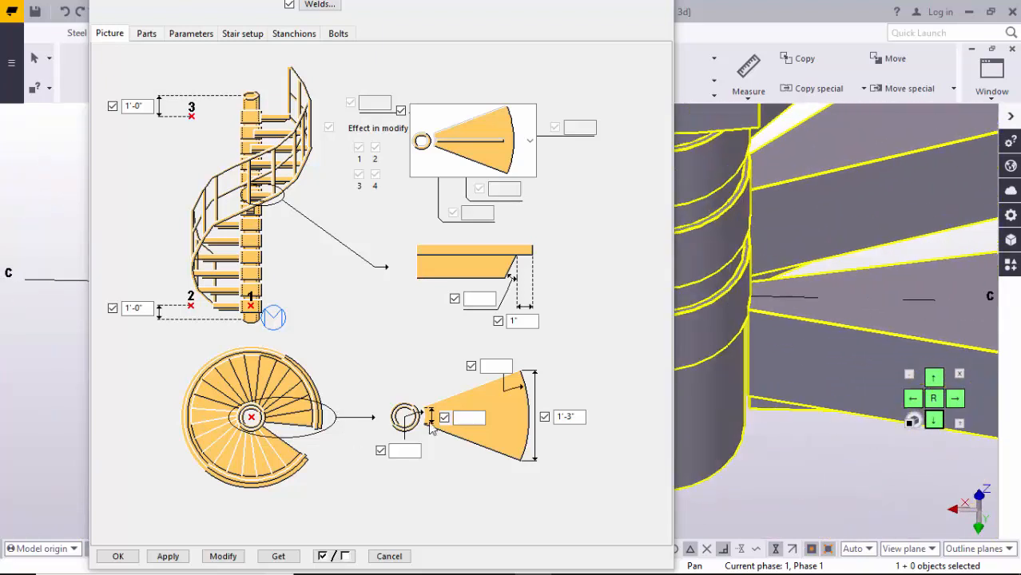
pyautogui.scroll(2, 754, 295)
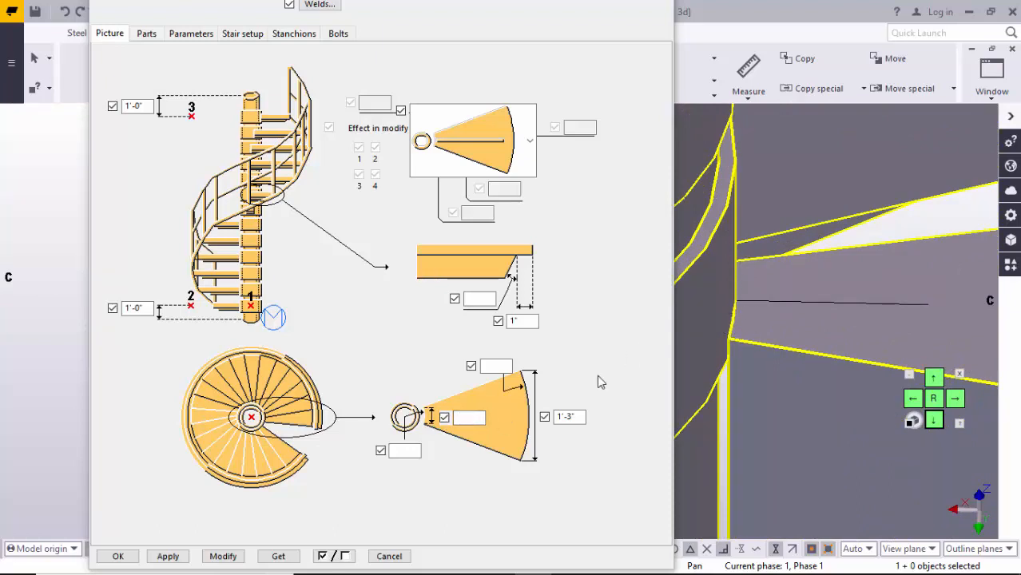
pyautogui.click(482, 418)
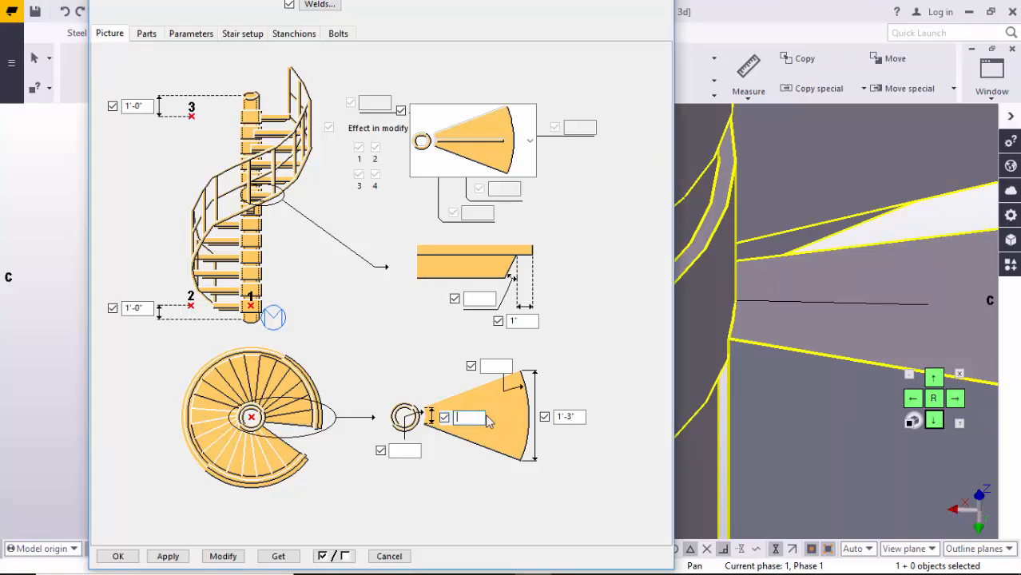
pyautogui.scroll(-4, 764, 345)
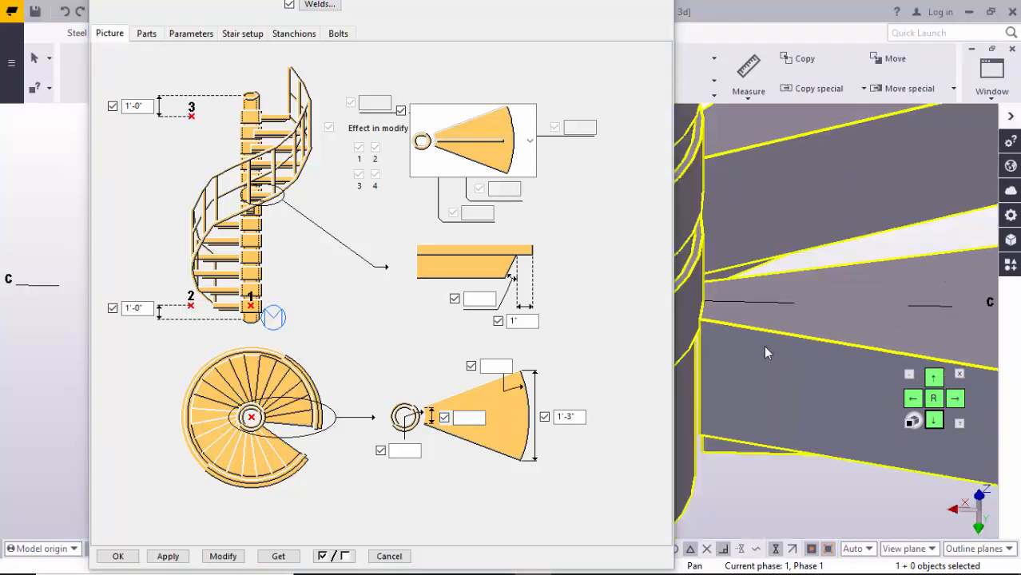
pyautogui.scroll(-2, 815, 363)
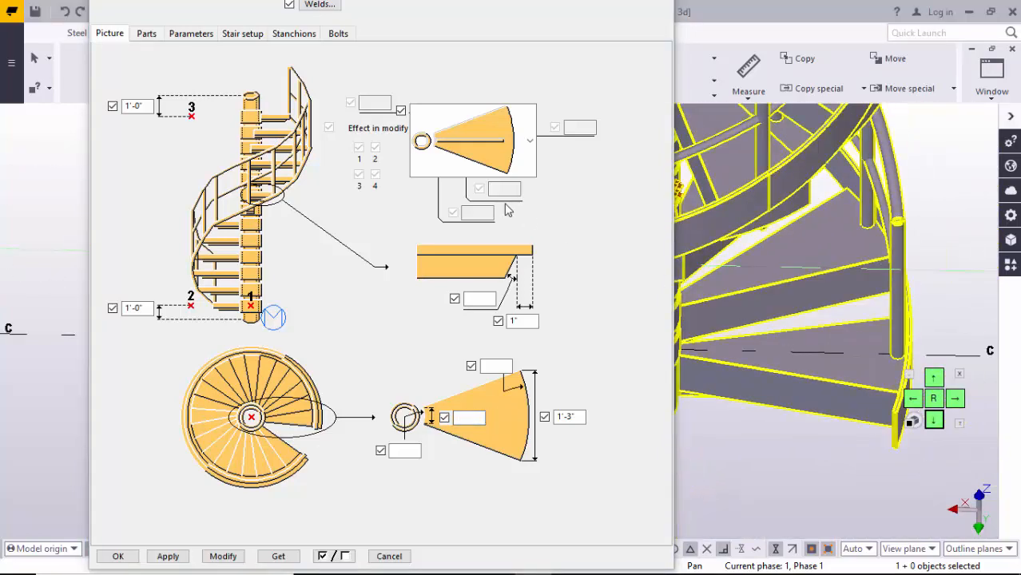
pyautogui.scroll(3, 795, 374)
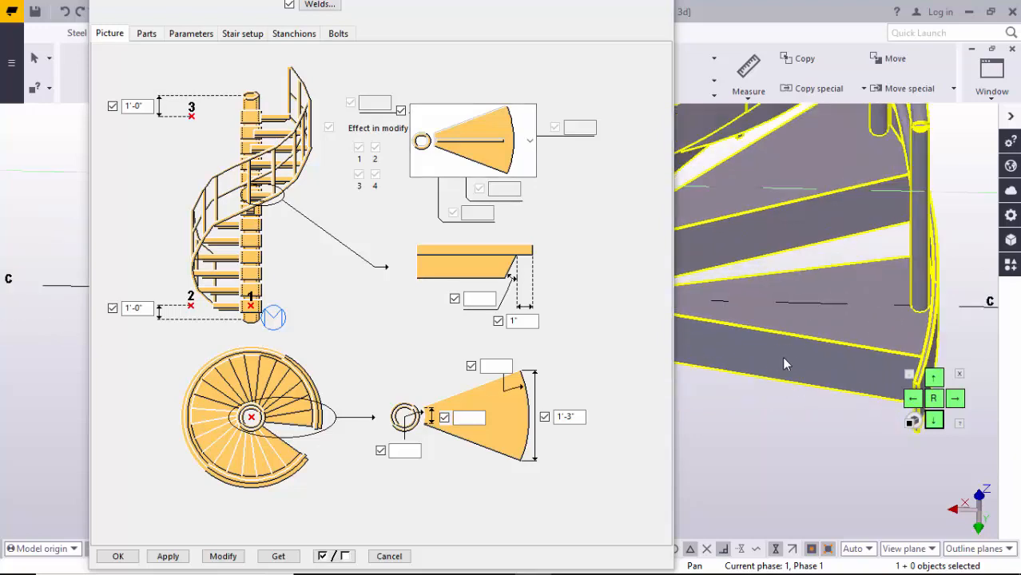
# Examine the stiffener plate beneath the lowest step from a low viewing angle.
pyautogui.keyDown('ctrl'); pyautogui.moveTo(798, 382); pyautogui.dragTo(791, 179, button='middle'); pyautogui.keyUp('ctrl')
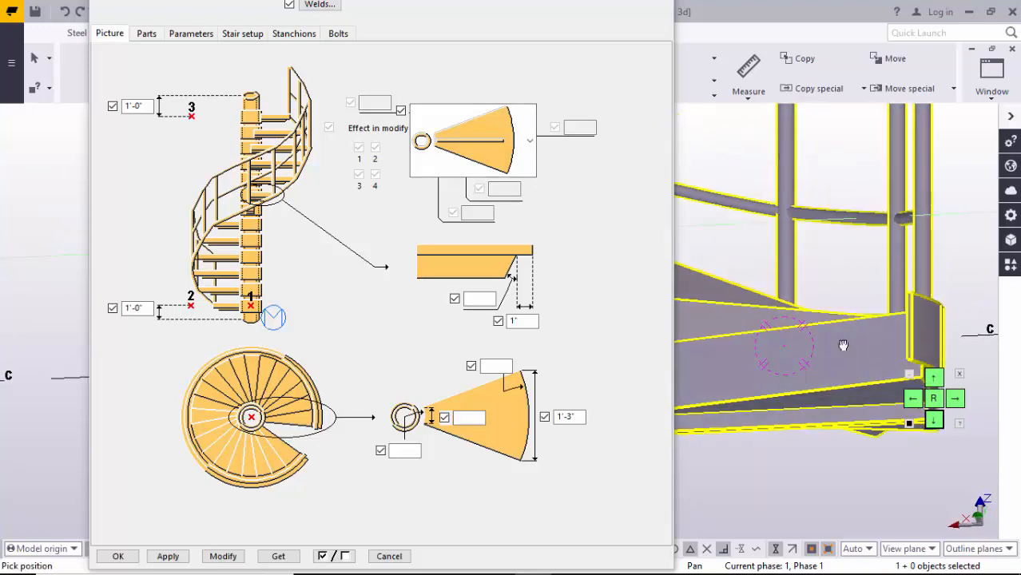
pyautogui.moveTo(843, 345); pyautogui.dragTo(847, 160, button='middle')
pyautogui.scroll(3, 847, 199)
pyautogui.keyDown('ctrl'); pyautogui.moveTo(846, 312); pyautogui.dragTo(898, 312, button='middle'); pyautogui.keyUp('ctrl')
pyautogui.moveTo(902, 308)
pyautogui.keyDown('ctrl'); pyautogui.mouseDown(button='middle')
pyautogui.moveTo(812, 307)
pyautogui.moveTo(885, 313)
pyautogui.mouseUp(button='middle'); pyautogui.keyUp('ctrl')
pyautogui.scroll(1, 817, 334)
pyautogui.moveTo(815, 335); pyautogui.dragTo(704, 344, button='middle')
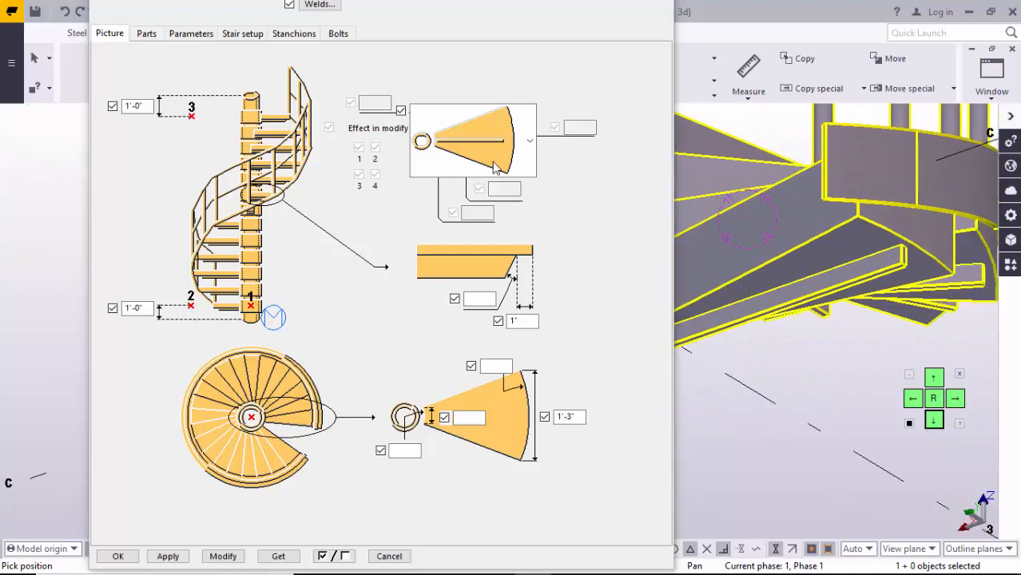
pyautogui.scroll(2, 846, 273)
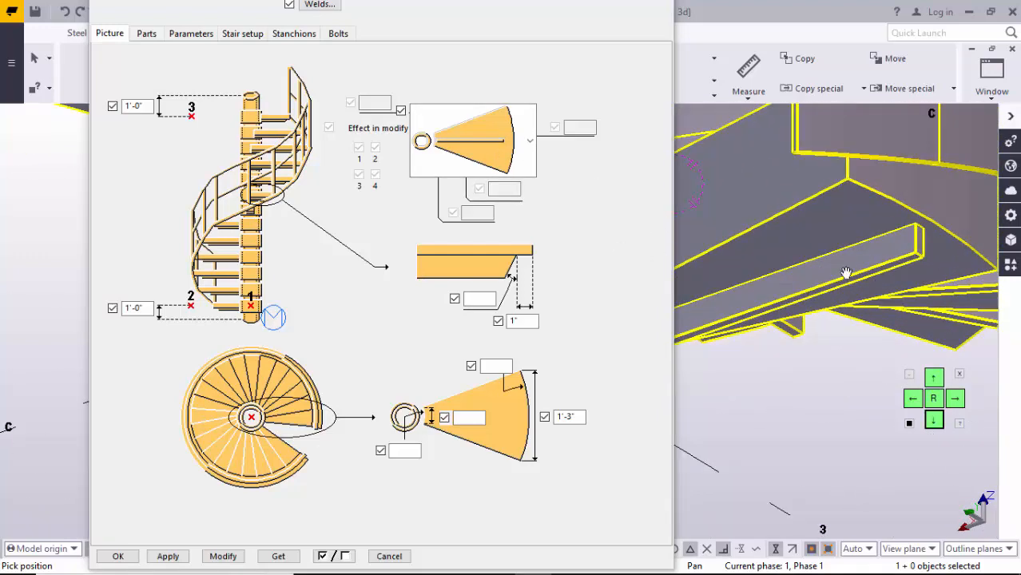
pyautogui.scroll(-2, 847, 284)
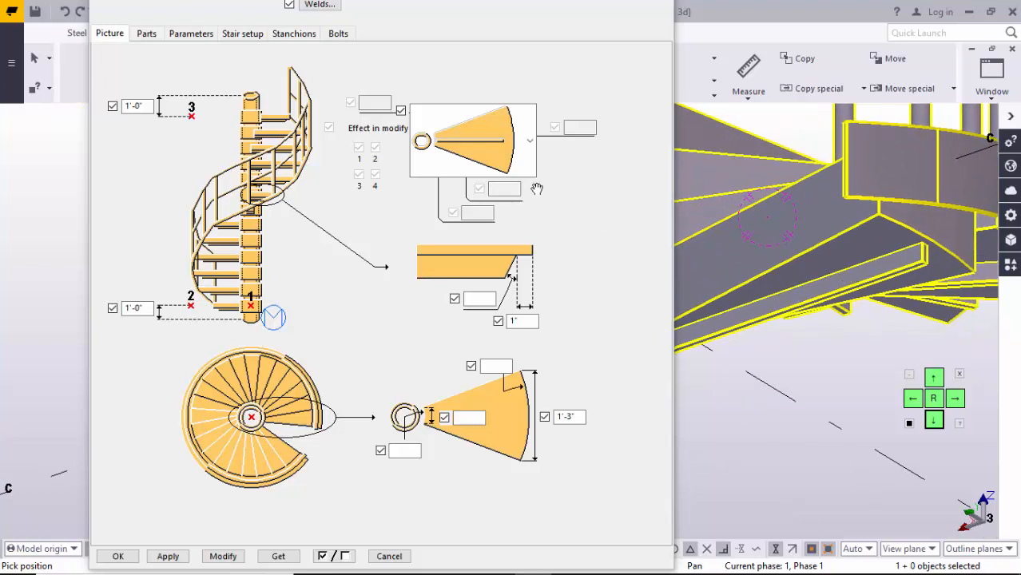
# Set the step stiffener type to the plain step without stiffeners and apply it to the staircase.
pyautogui.click(530, 140)
pyautogui.click(491, 191)
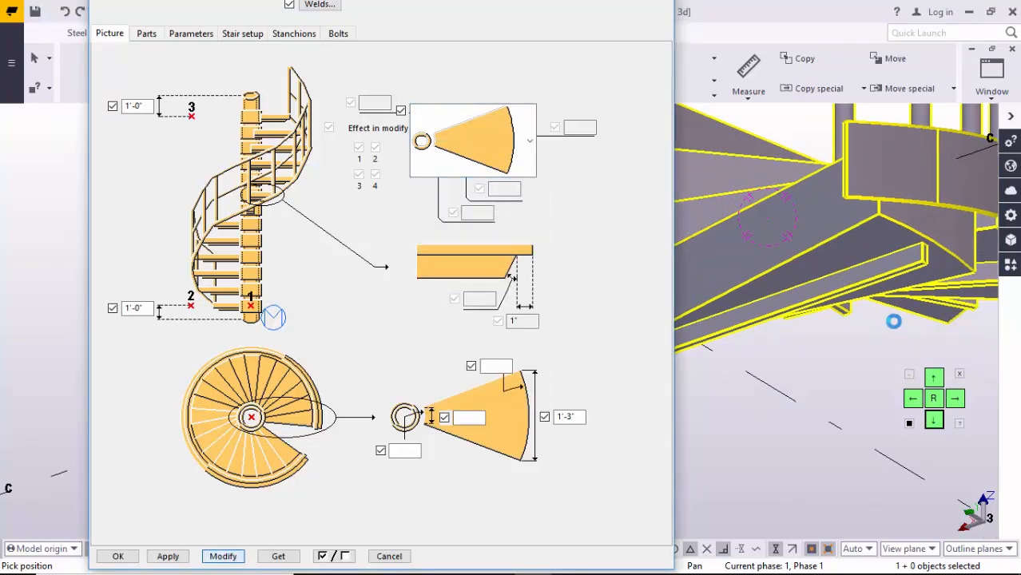
pyautogui.keyDown('ctrl'); pyautogui.moveTo(879, 314); pyautogui.dragTo(907, 321, button='middle'); pyautogui.keyUp('ctrl')
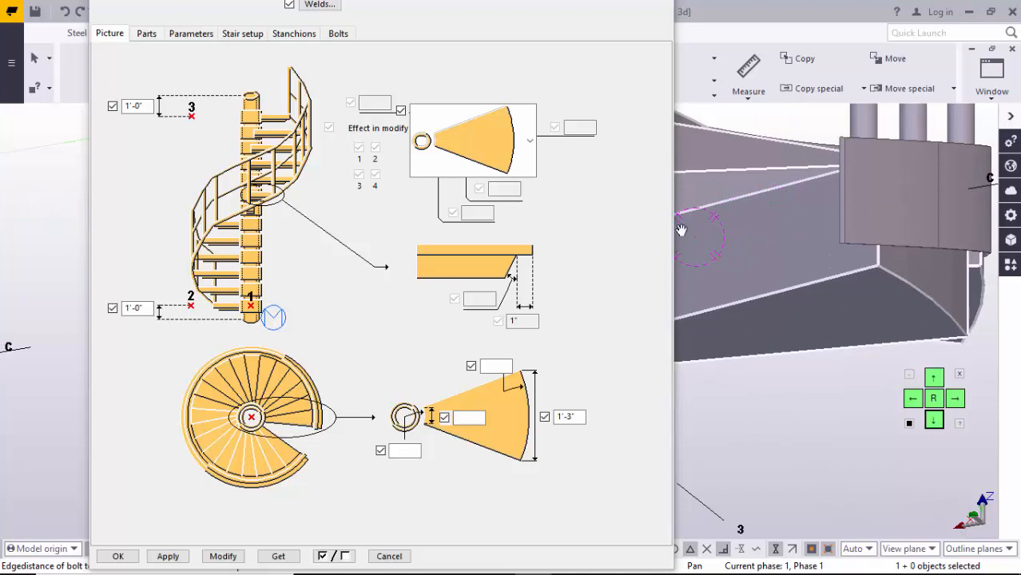
# Set the step stiffener type back to the single central stiffener and apply it to the staircase.
pyautogui.click(484, 142)
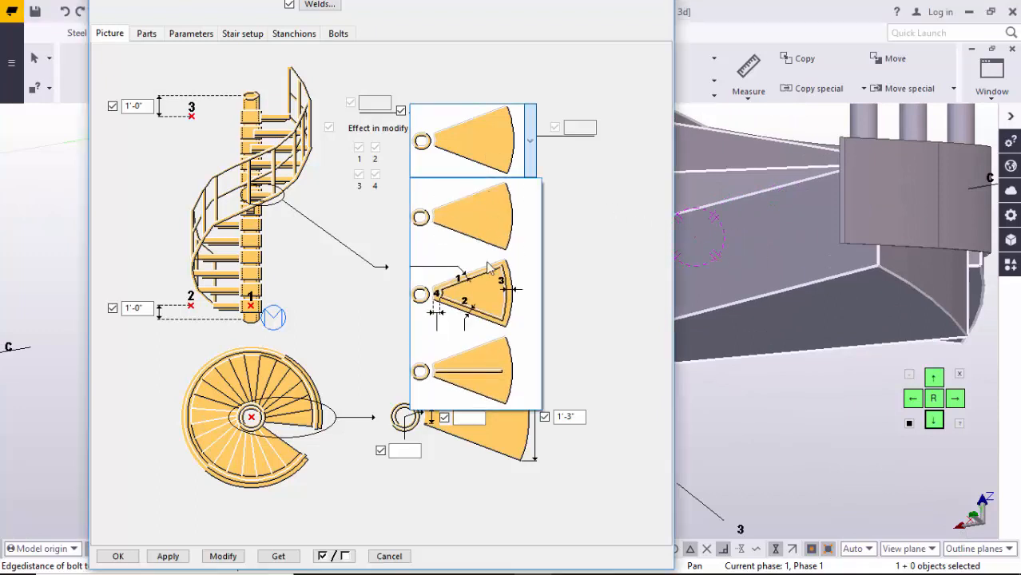
pyautogui.click(489, 369)
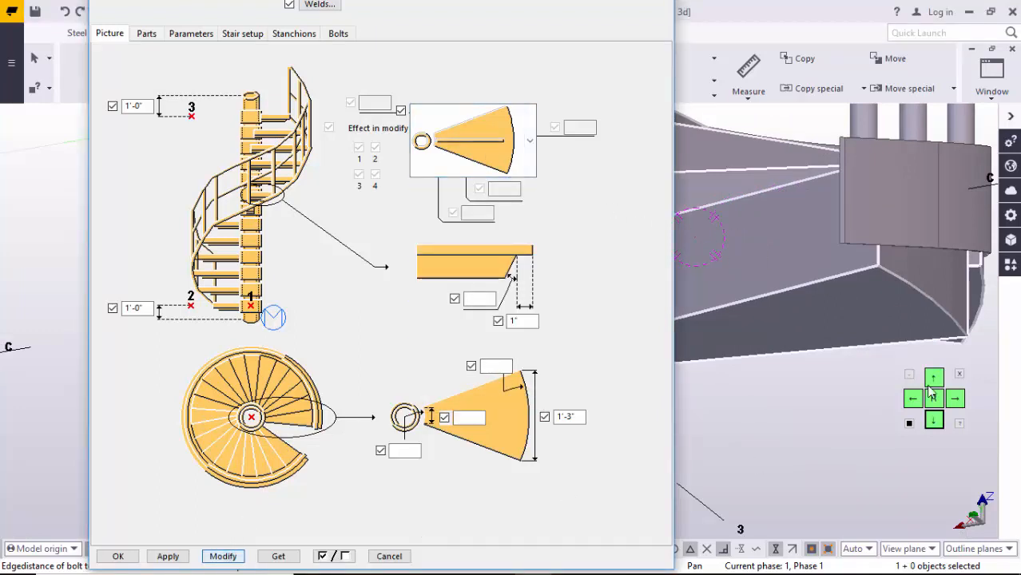
pyautogui.keyDown('ctrl'); pyautogui.moveTo(868, 340); pyautogui.dragTo(823, 238, button='middle'); pyautogui.keyUp('ctrl')
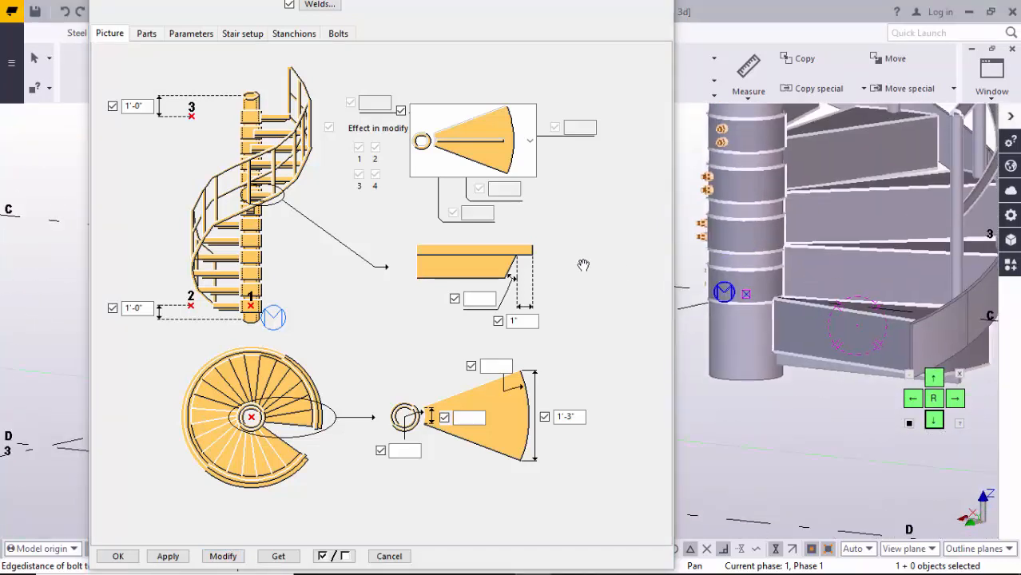
# Review the staircase's part profiles and browse the standard pipe sections for the main column without changing its profile.
pyautogui.click(146, 36)
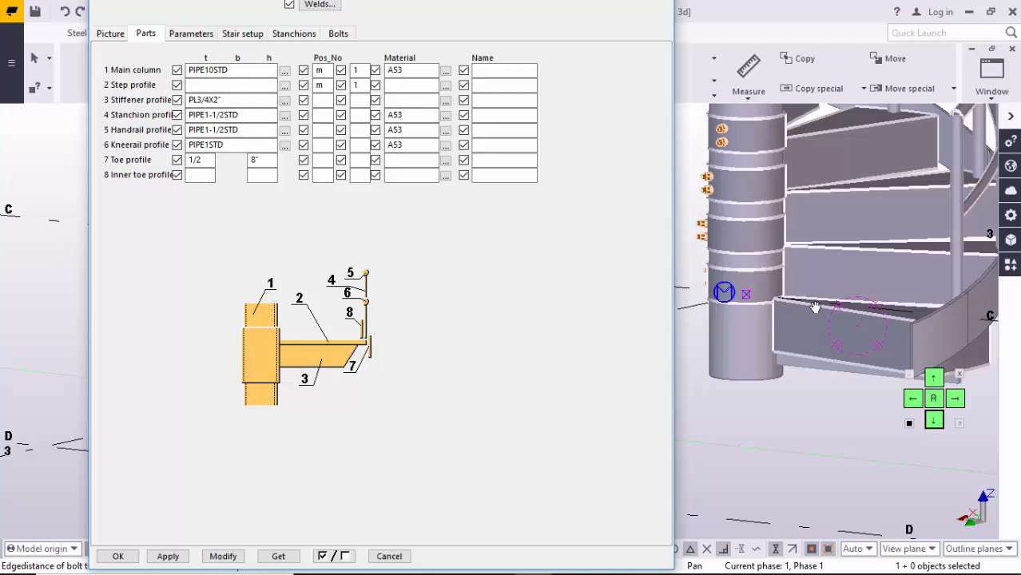
pyautogui.scroll(3, 749, 344)
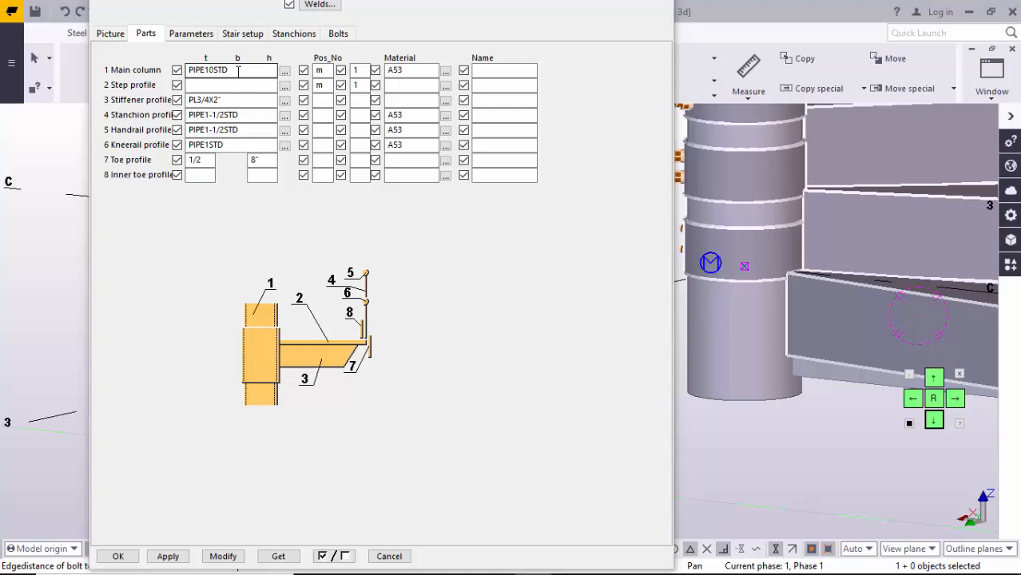
pyautogui.click(284, 71)
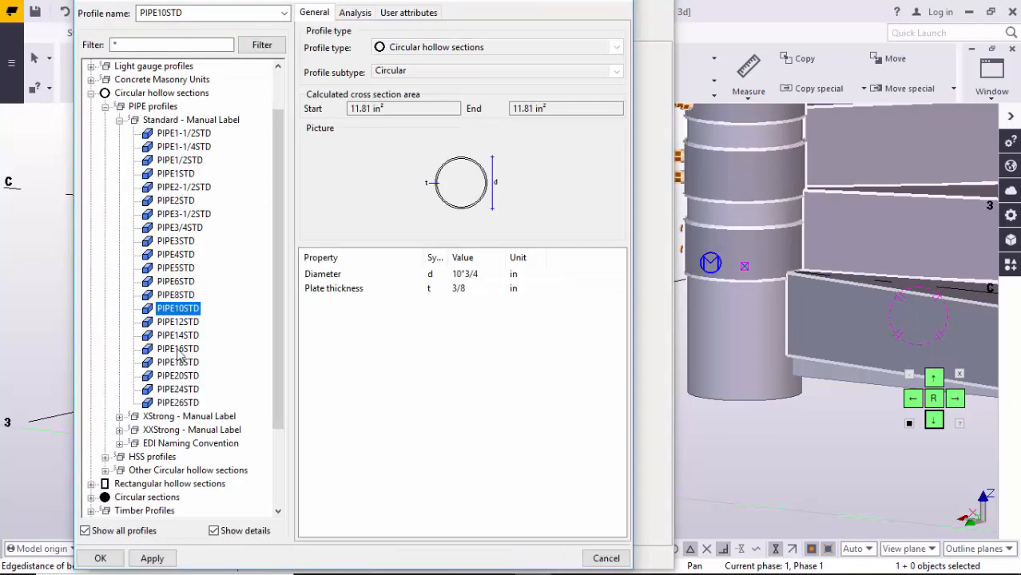
pyautogui.click(606, 558)
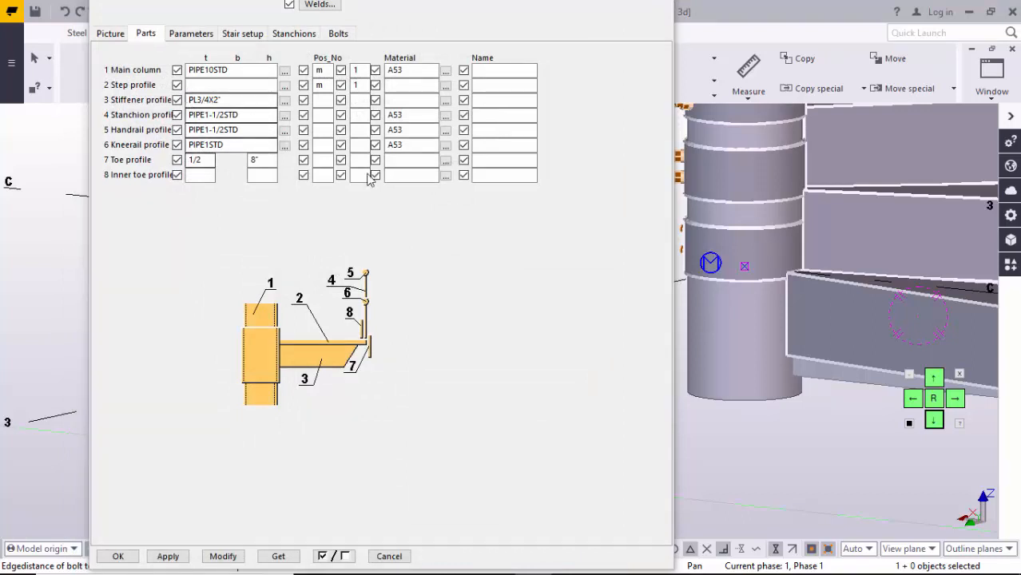
# Check the step profile entry against the lowest step's plate in the 3D view.
pyautogui.moveTo(859, 305)
pyautogui.mouseDown(button='middle')
pyautogui.moveTo(815, 349)
pyautogui.moveTo(859, 302)
pyautogui.mouseUp(button='middle')
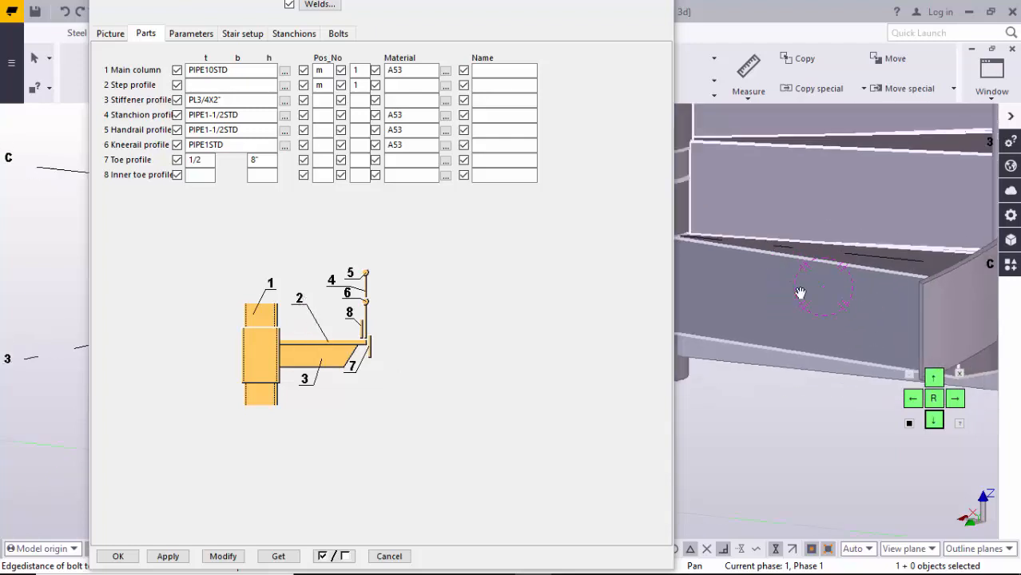
pyautogui.click(203, 90)
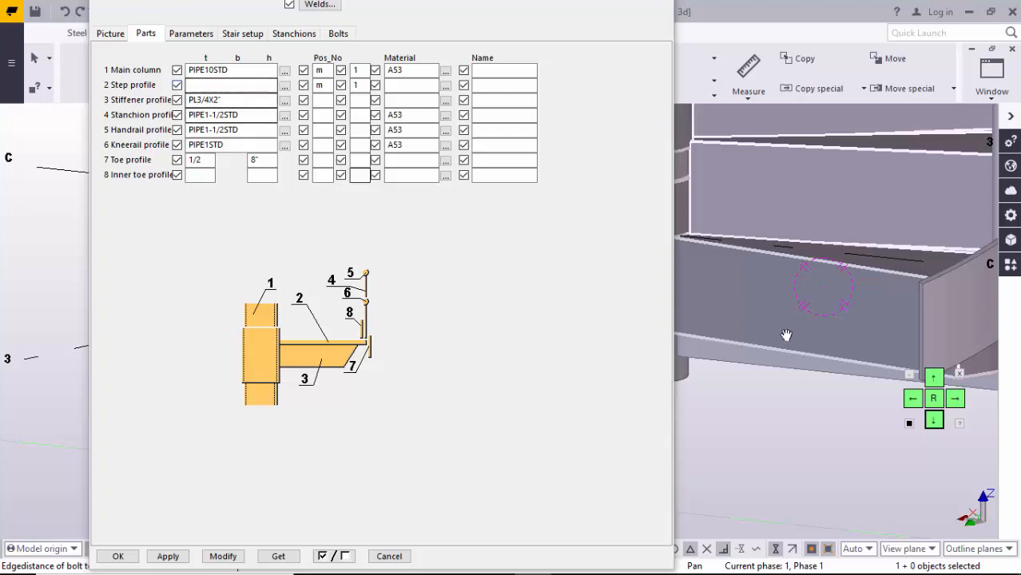
pyautogui.moveTo(720, 267); pyautogui.dragTo(765, 273, button='middle')
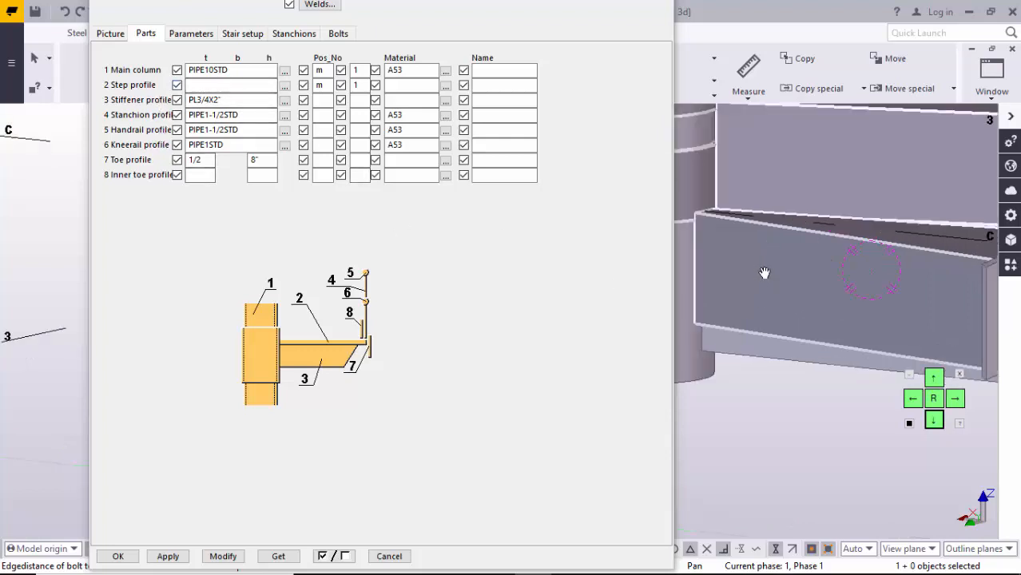
# Apply the staircase properties to the model, close the component's dialog and interrupt the running command.
pyautogui.click(211, 556)
pyautogui.click(116, 557)
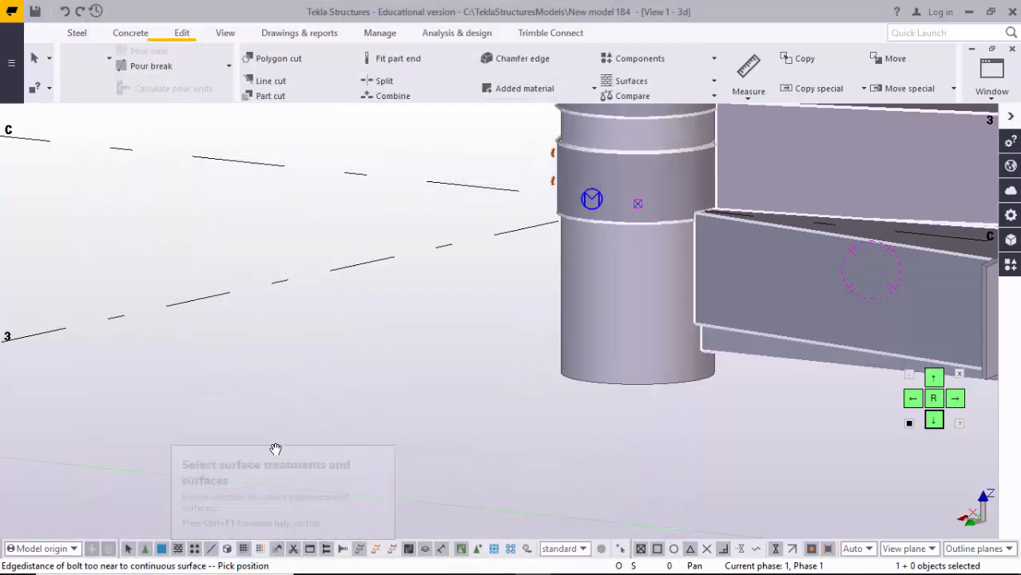
pyautogui.moveTo(358, 330); pyautogui.dragTo(296, 379, button='middle')
pyautogui.rightClick(302, 364)
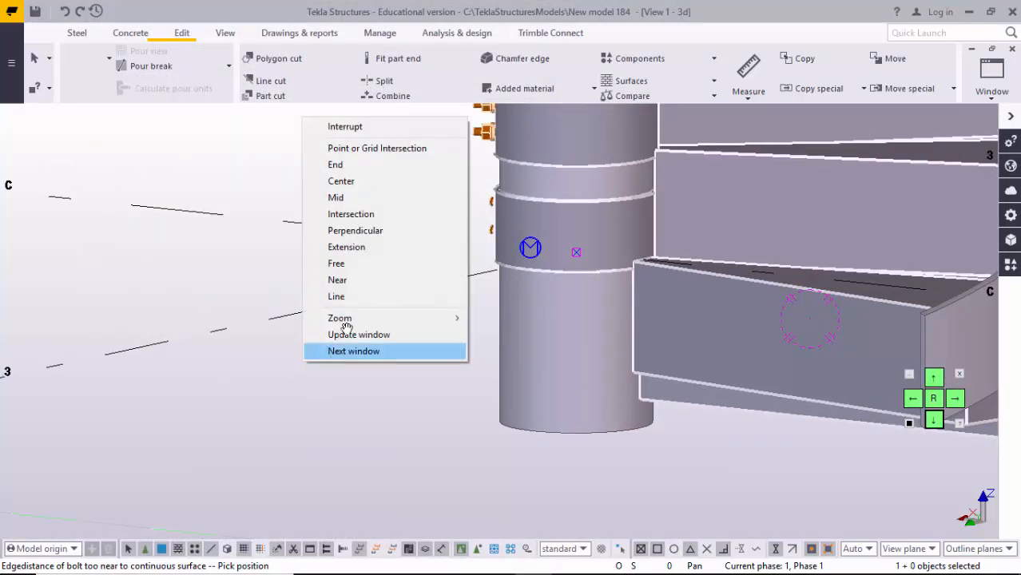
pyautogui.click(349, 128)
pyautogui.scroll(-1, 668, 446)
pyautogui.moveTo(668, 447); pyautogui.dragTo(487, 384, button='middle')
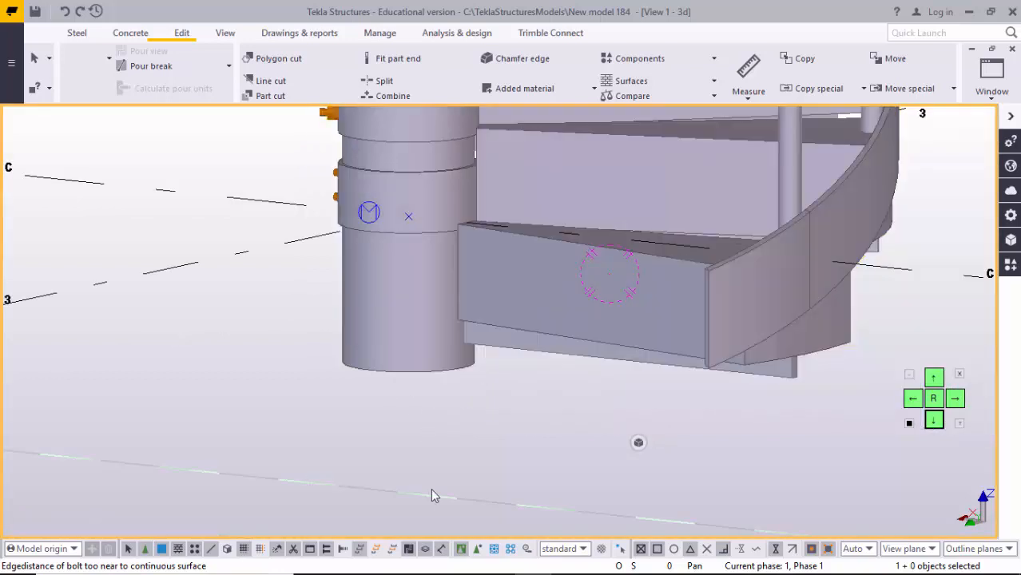
# Enable selection of objects inside components and open the lowest step's contour plate properties to inspect its profile.
pyautogui.click(482, 552)
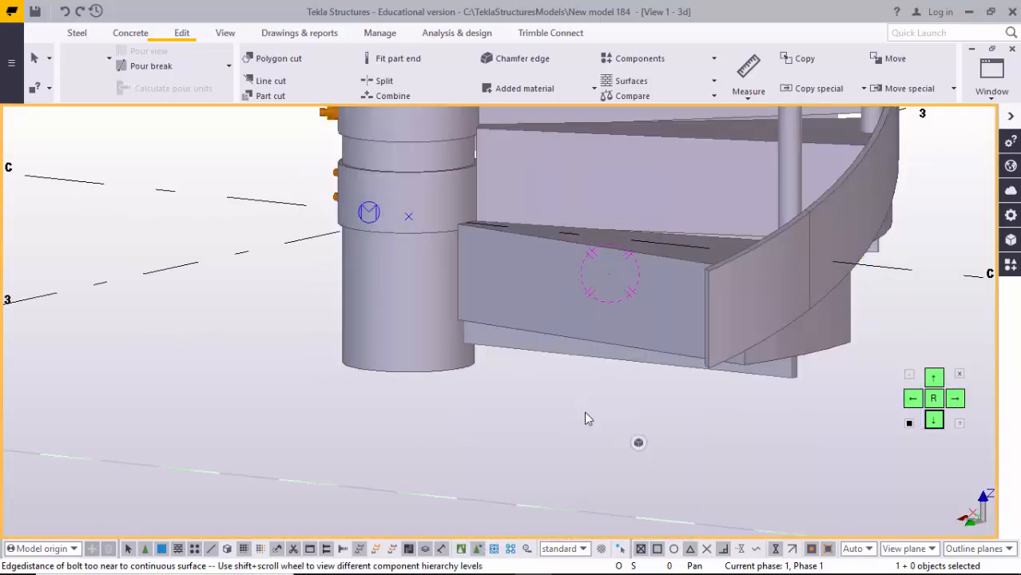
pyautogui.moveTo(594, 307); pyautogui.dragTo(554, 408, button='middle')
pyautogui.doubleClick(556, 422)
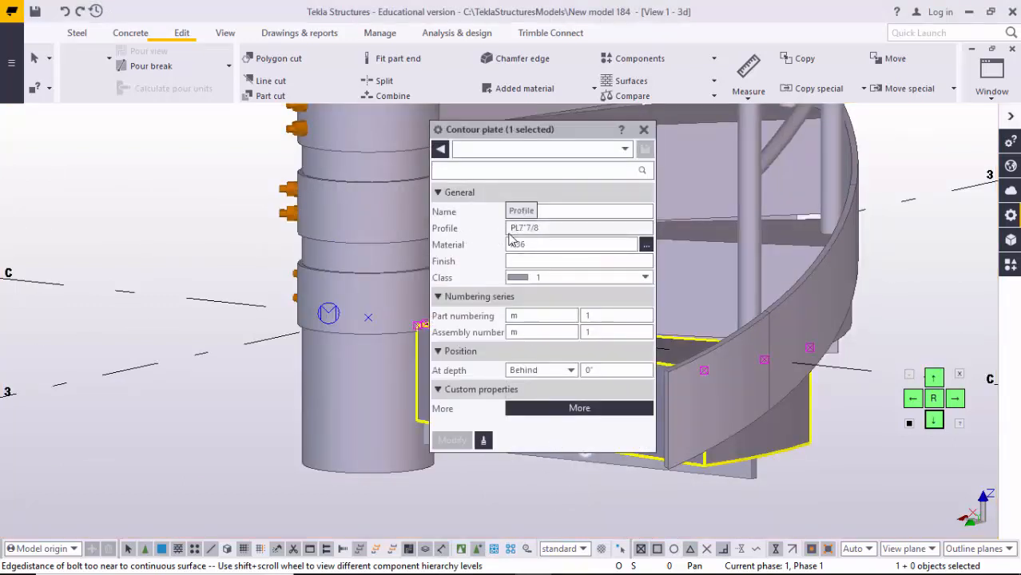
pyautogui.click(526, 229)
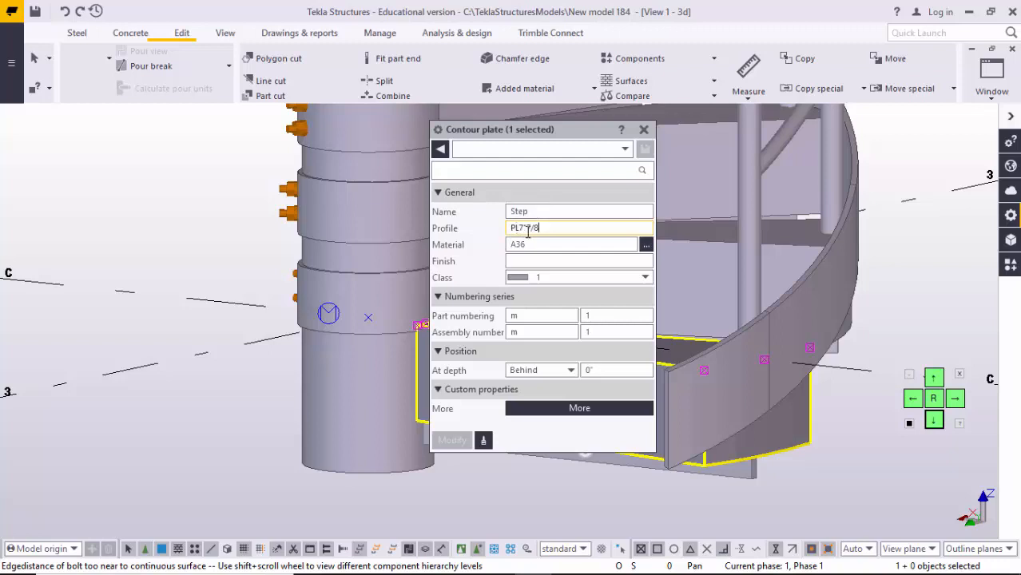
# Select the lowest step's profile text, close the contour plate properties and clear the selection.
pyautogui.hotkey('ctrl', 'a')
pyautogui.click(642, 131)
pyautogui.moveTo(486, 366); pyautogui.dragTo(528, 238, button='middle')
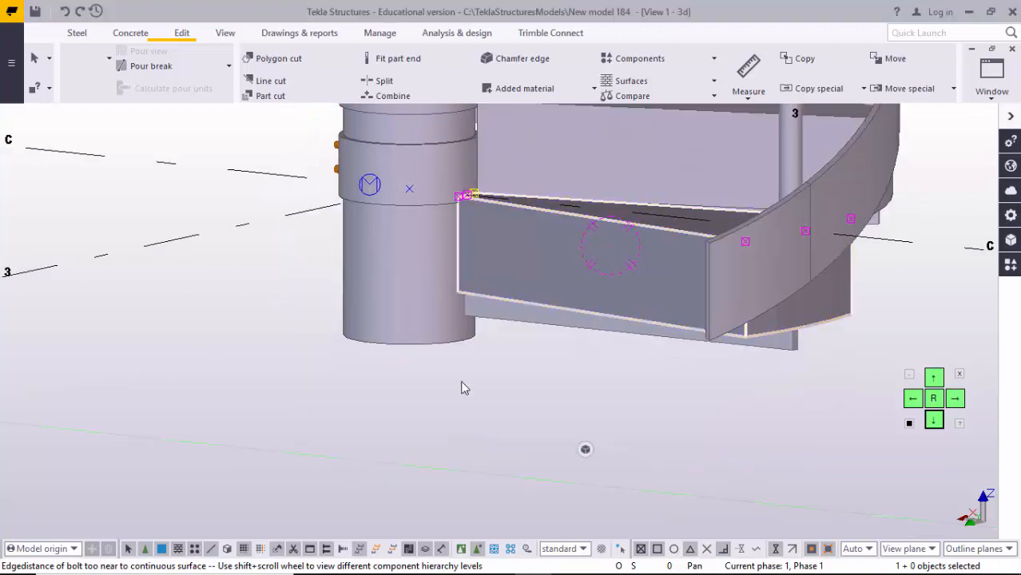
pyautogui.click(447, 412)
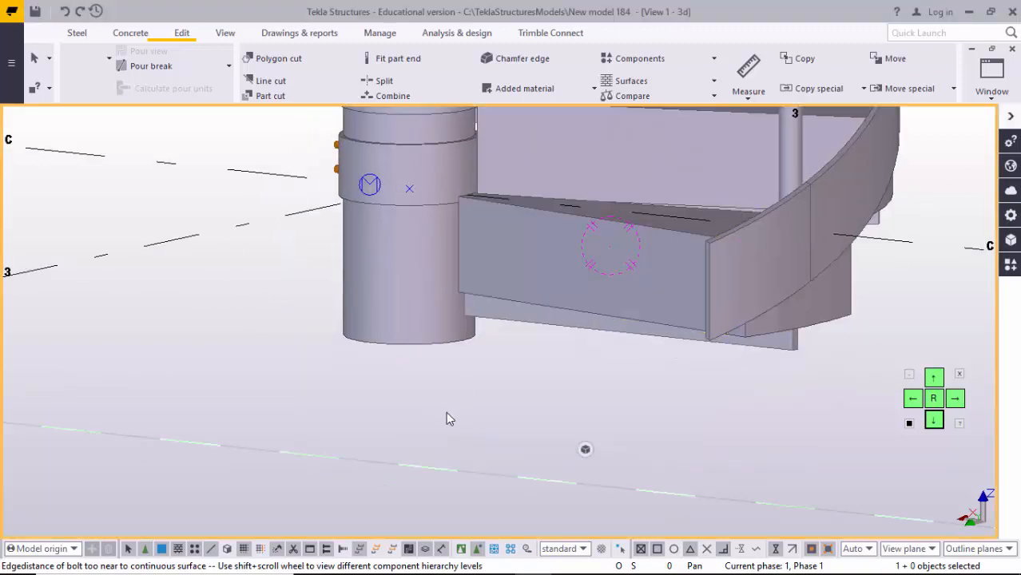
# Switch selection back to whole components and open the spiral staircase's properties, dismissing the contour plate properties.
pyautogui.click(460, 552)
pyautogui.moveTo(541, 342); pyautogui.dragTo(550, 441, button='middle')
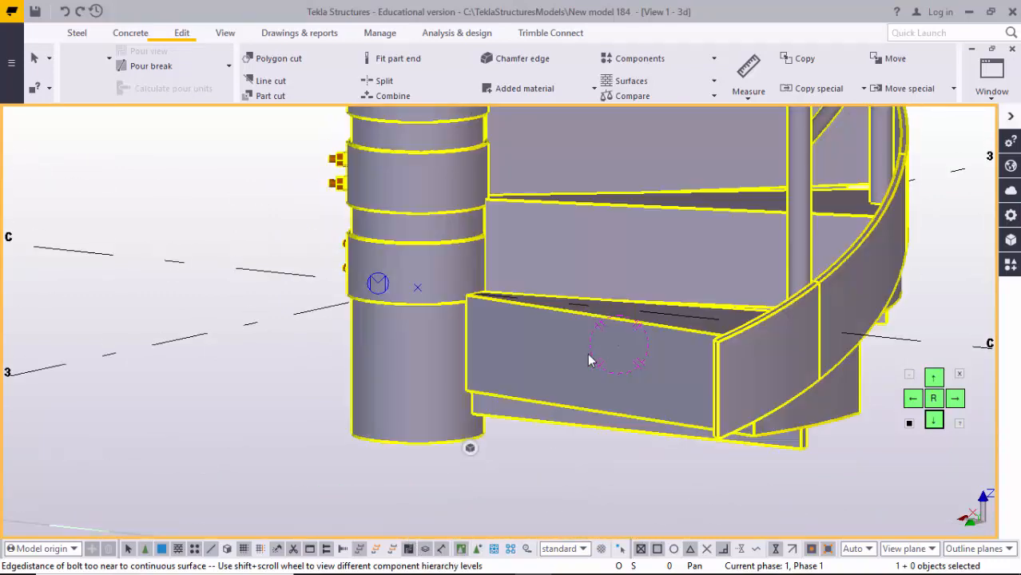
pyautogui.doubleClick(596, 346)
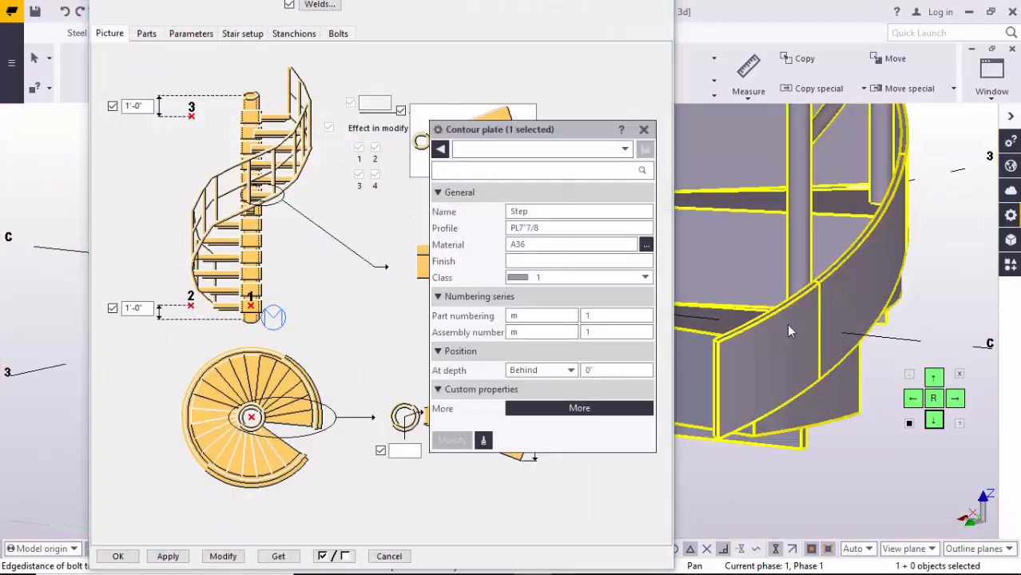
pyautogui.click(644, 130)
pyautogui.keyDown('ctrl'); pyautogui.moveTo(786, 270); pyautogui.dragTo(889, 309, button='middle'); pyautogui.keyUp('ctrl')
# Set the staircase's step profile to PL7"7/8 and apply the modification to the model.
pyautogui.click(148, 35)
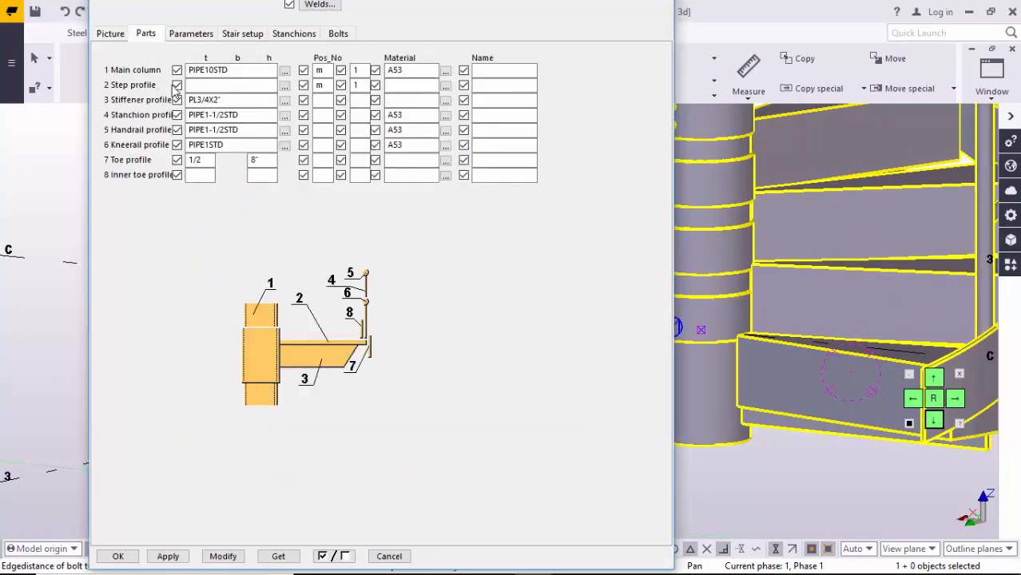
pyautogui.click(205, 84)
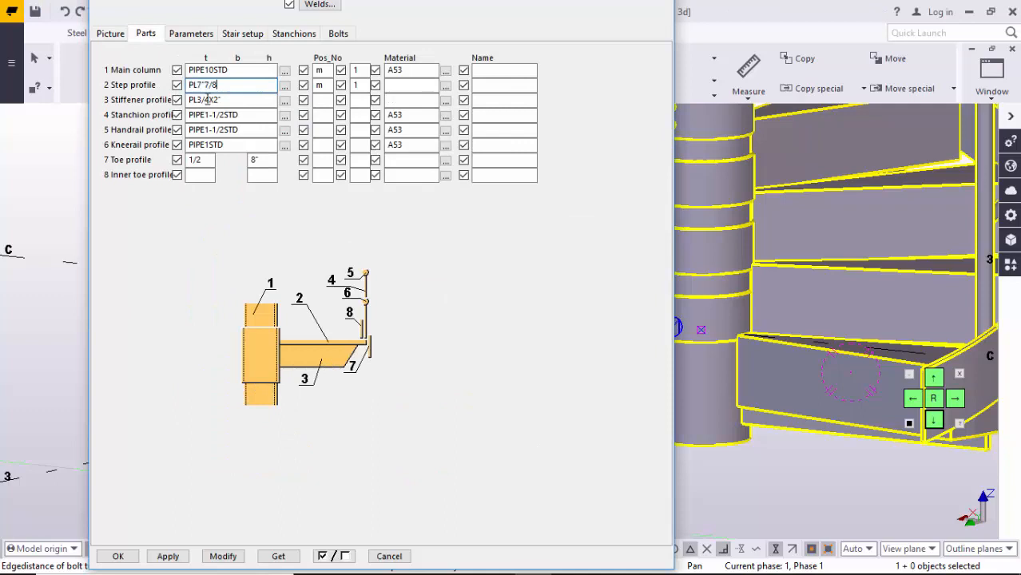
pyautogui.write('PL7"7/8')
pyautogui.click(228, 556)
# Reselect the staircase, set its step profile to PL2" and apply the modification to the model.
pyautogui.click(199, 84)
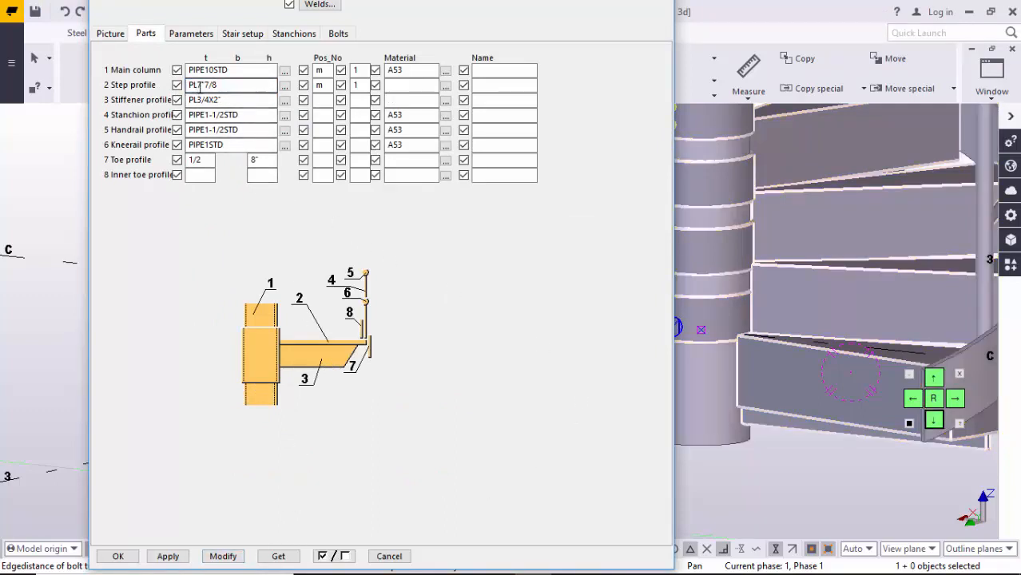
pyautogui.click(841, 414)
pyautogui.scroll(2, 824, 395)
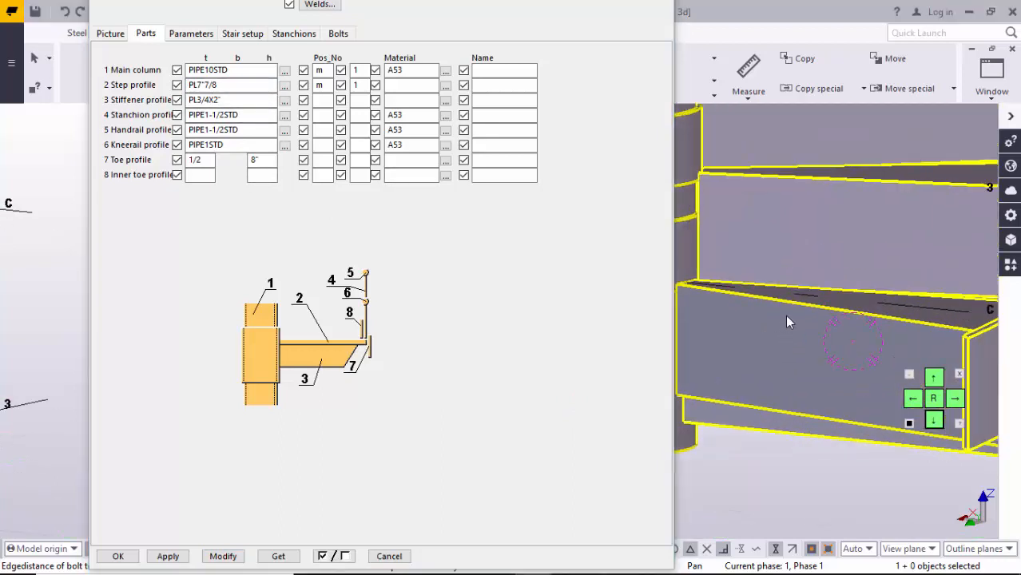
pyautogui.moveTo(197, 85); pyautogui.dragTo(225, 85)
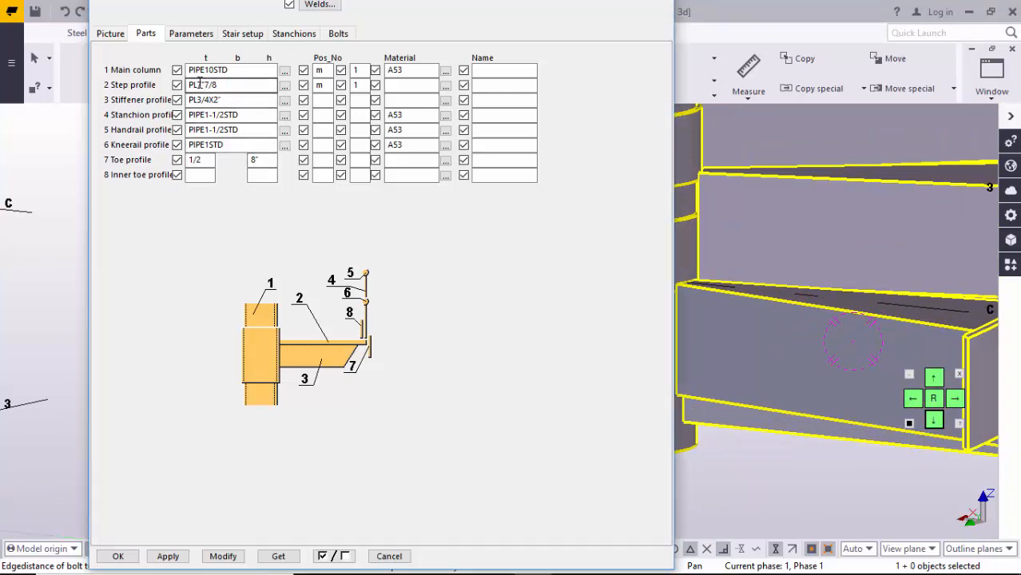
pyautogui.write('2"')
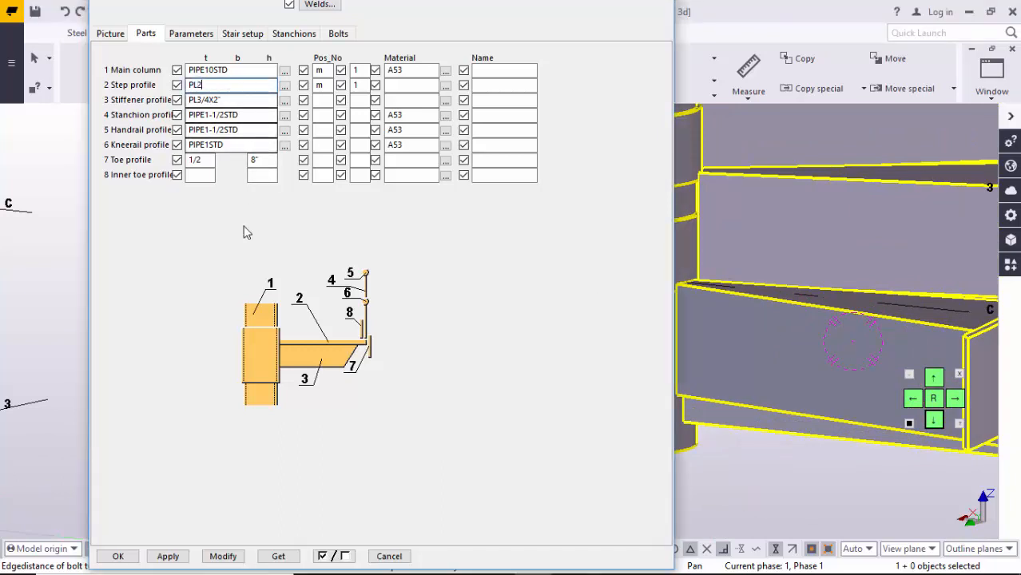
pyautogui.click(222, 556)
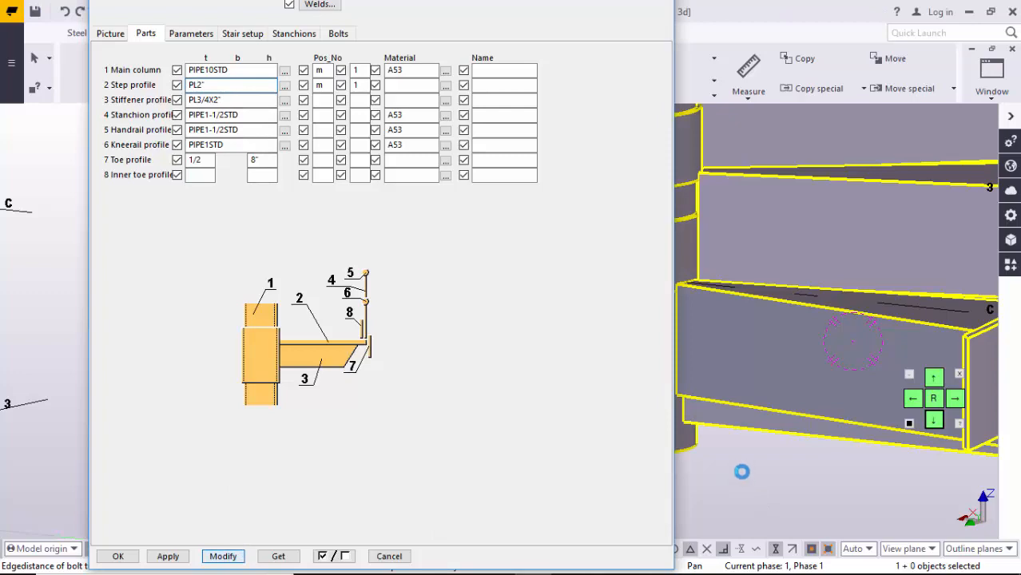
# Examine the thickness of the lower step plates against their stiffeners in the 3D view.
pyautogui.scroll(-3, 772, 422)
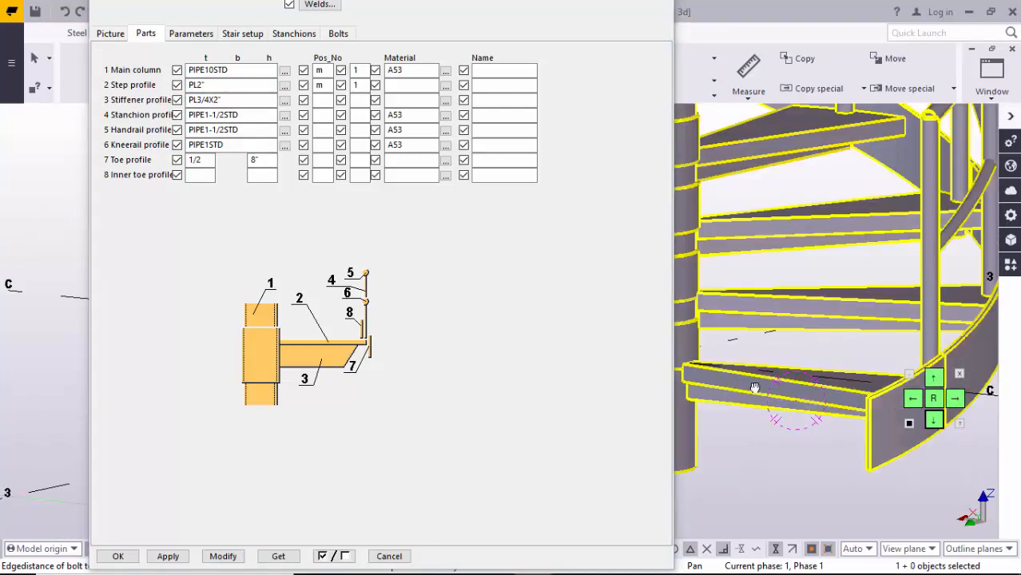
pyautogui.scroll(4, 755, 387)
pyautogui.scroll(-2, 743, 391)
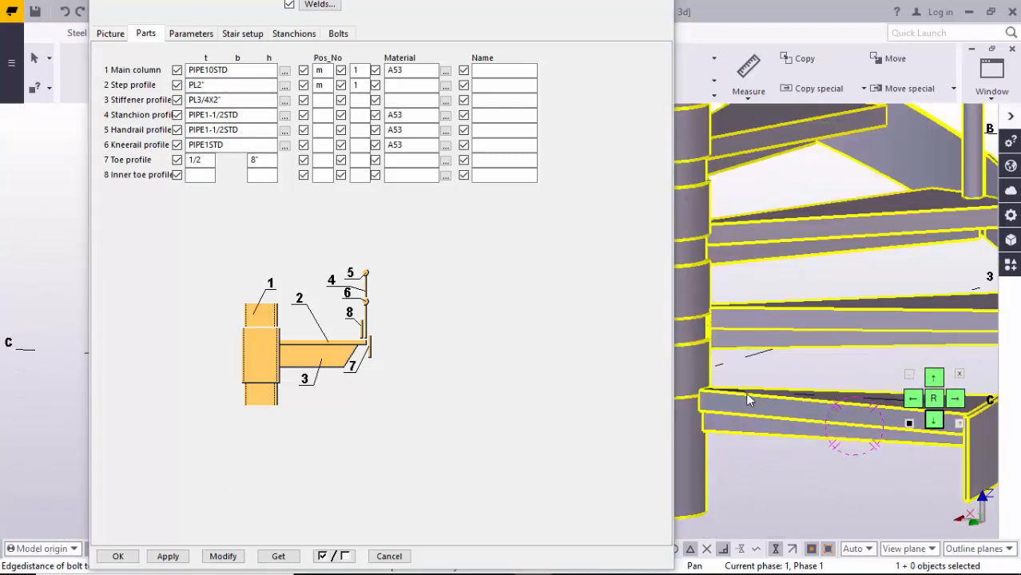
pyautogui.scroll(2, 748, 395)
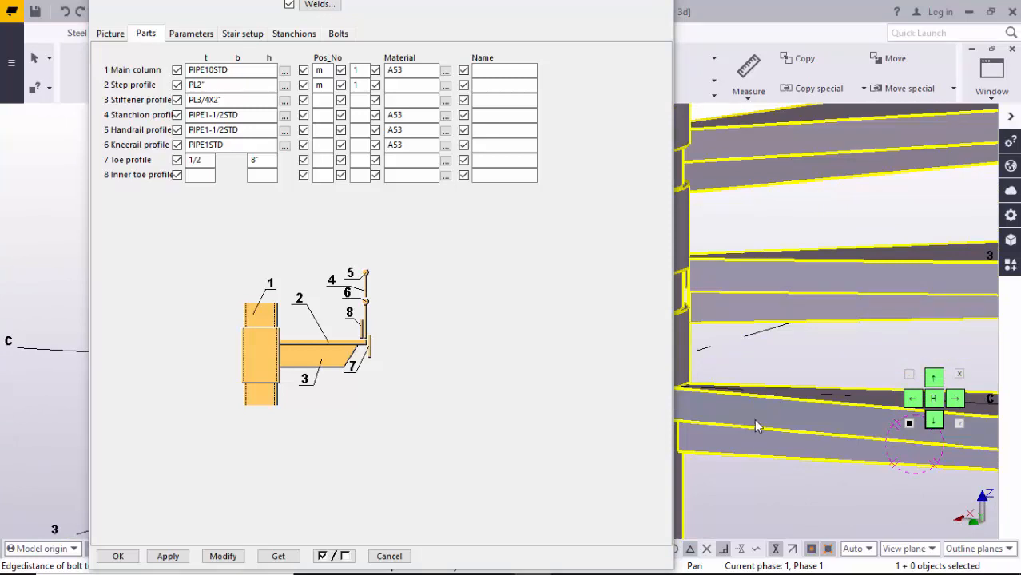
pyautogui.moveTo(757, 426); pyautogui.dragTo(773, 416, button='middle')
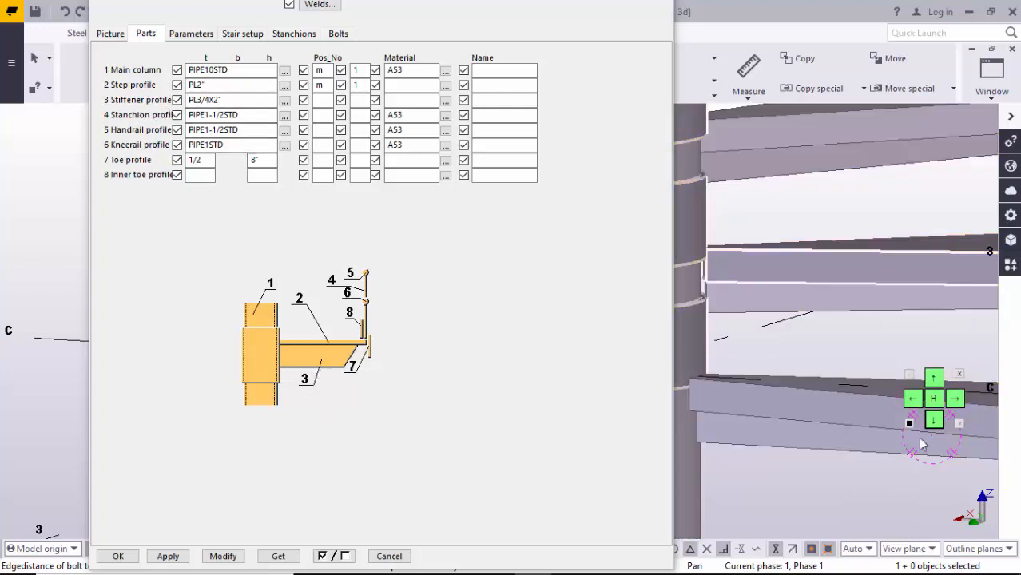
# Inspect the stiffener under the lowest step from below and compare it with its profile entry.
pyautogui.moveTo(921, 444); pyautogui.dragTo(868, 367, button='middle')
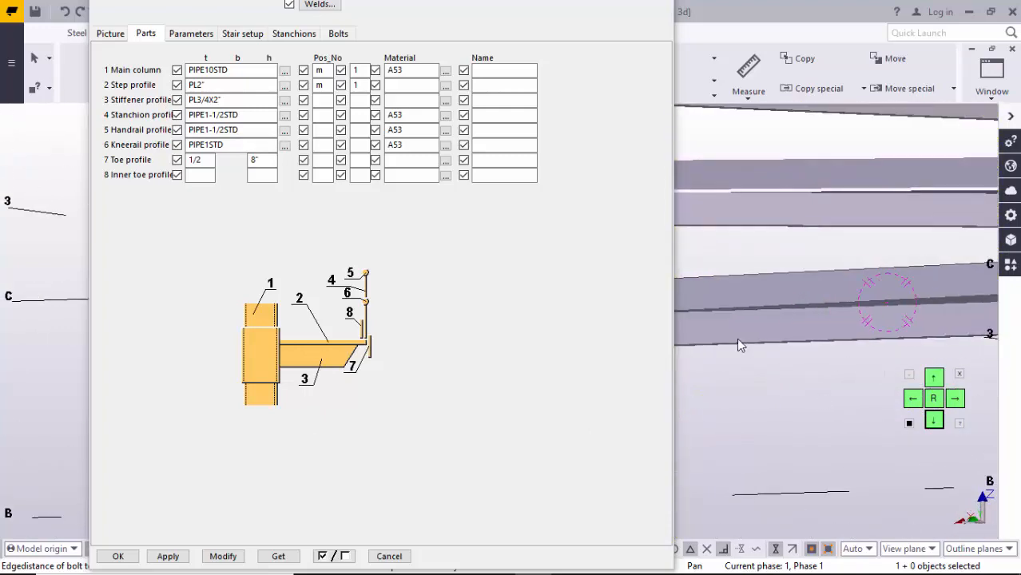
pyautogui.moveTo(737, 338); pyautogui.dragTo(830, 346, button='middle')
pyautogui.scroll(1, 769, 348)
pyautogui.keyDown('ctrl'); pyautogui.moveTo(761, 320); pyautogui.dragTo(784, 349, button='middle'); pyautogui.keyUp('ctrl')
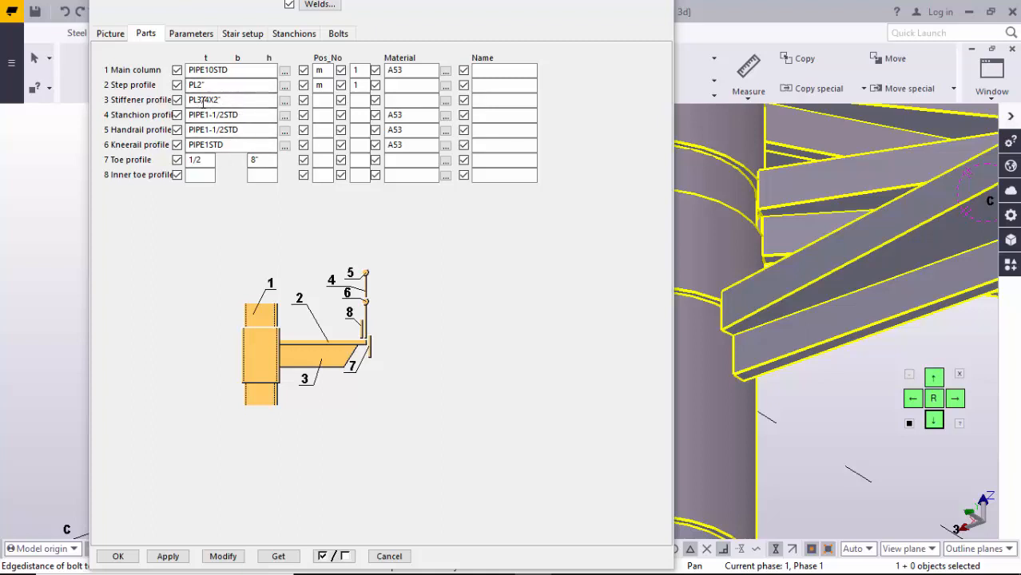
pyautogui.moveTo(755, 342); pyautogui.dragTo(734, 305, button='middle')
pyautogui.scroll(2, 753, 340)
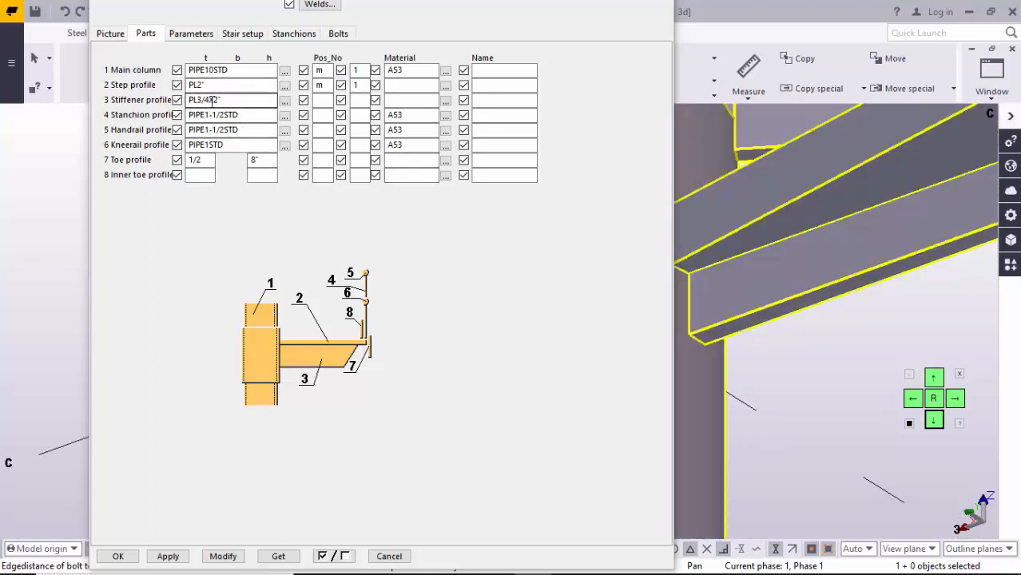
pyautogui.moveTo(839, 383); pyautogui.dragTo(777, 259, button='middle')
pyautogui.scroll(2, 736, 268)
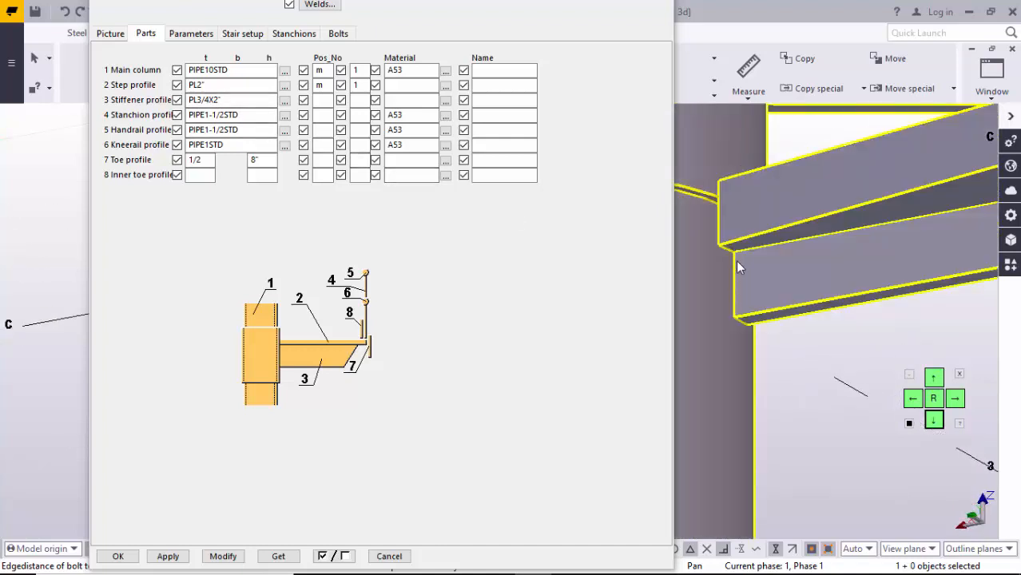
pyautogui.moveTo(741, 289); pyautogui.dragTo(764, 275, button='middle')
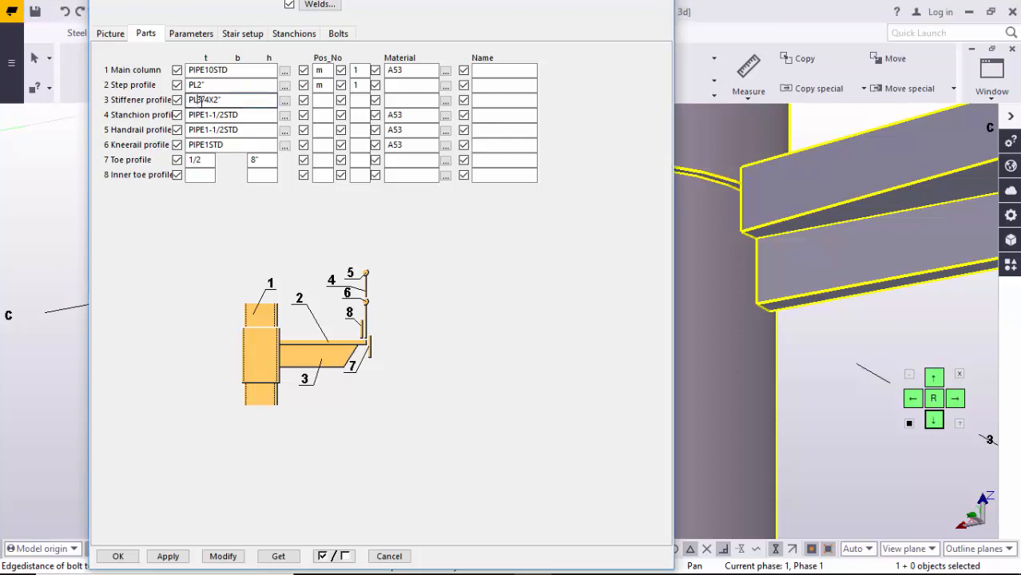
# Set the stiffener profile to PL1/4X1", modify the staircase and check the stiffener's ends under the step.
pyautogui.moveTo(198, 100); pyautogui.dragTo(208, 104)
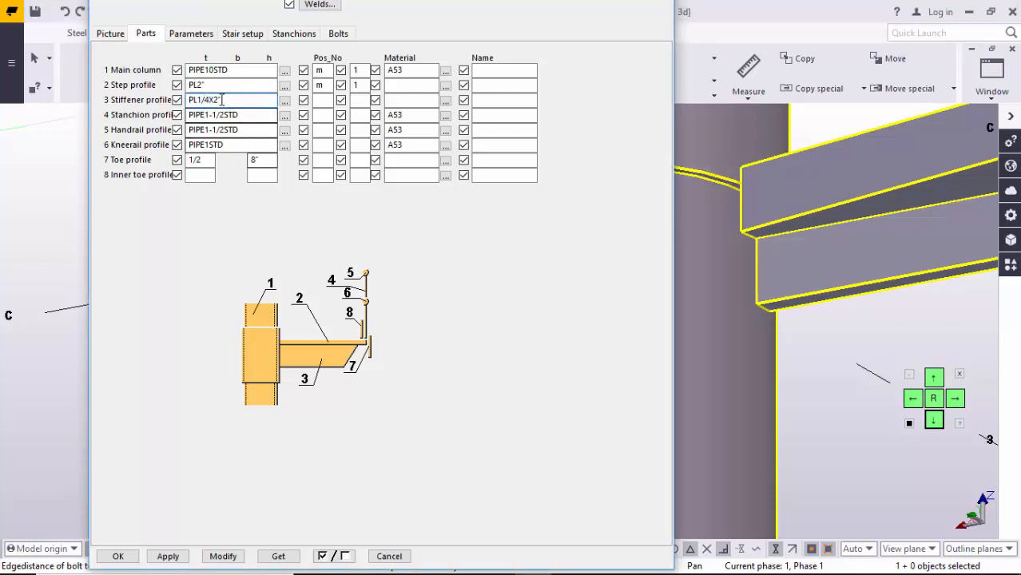
pyautogui.moveTo(213, 100); pyautogui.dragTo(227, 100)
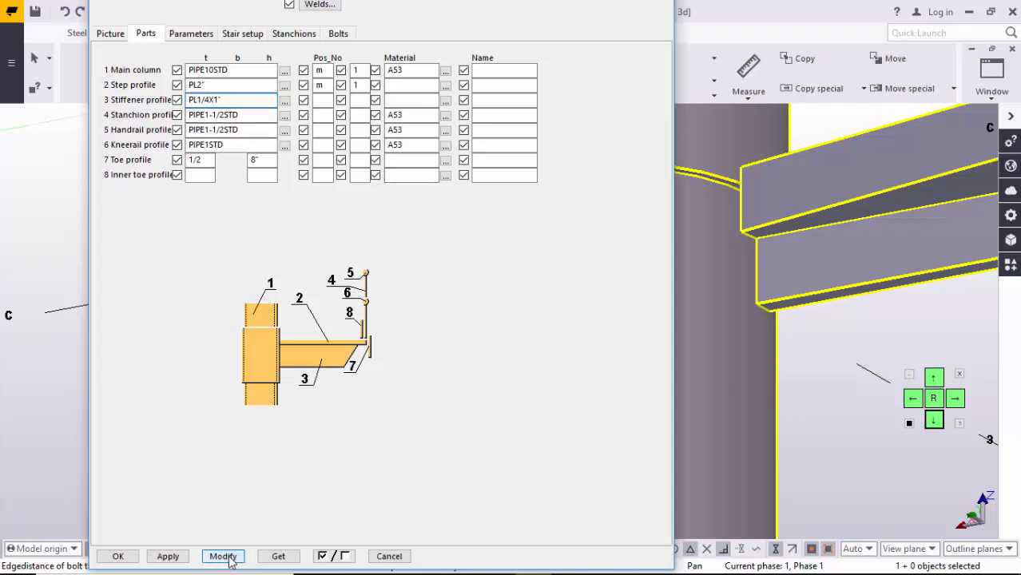
pyautogui.keyDown('ctrl'); pyautogui.moveTo(765, 324); pyautogui.dragTo(754, 358, button='middle'); pyautogui.keyUp('ctrl')
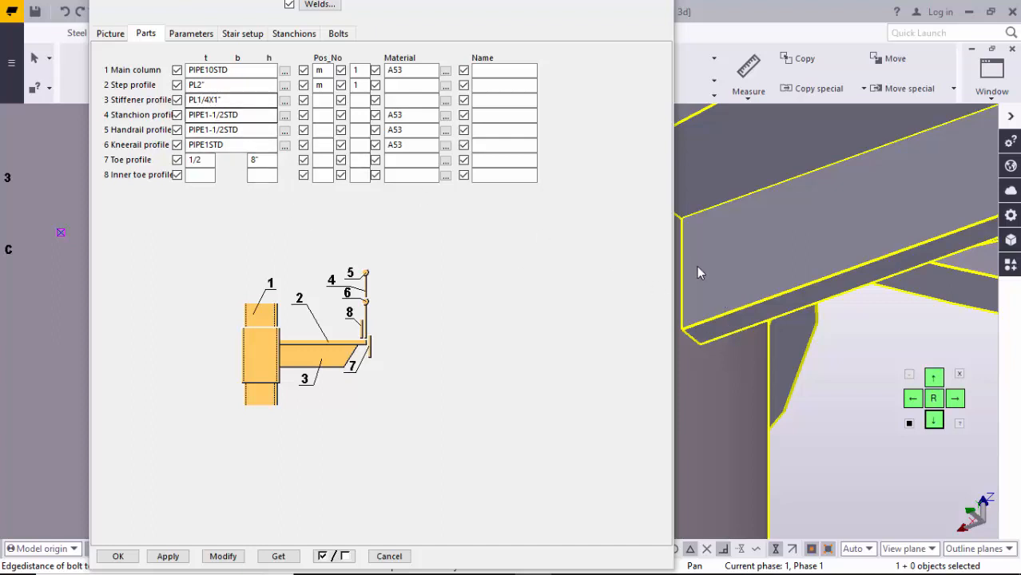
pyautogui.keyDown('ctrl'); pyautogui.moveTo(708, 270); pyautogui.dragTo(834, 202, button='middle'); pyautogui.keyUp('ctrl')
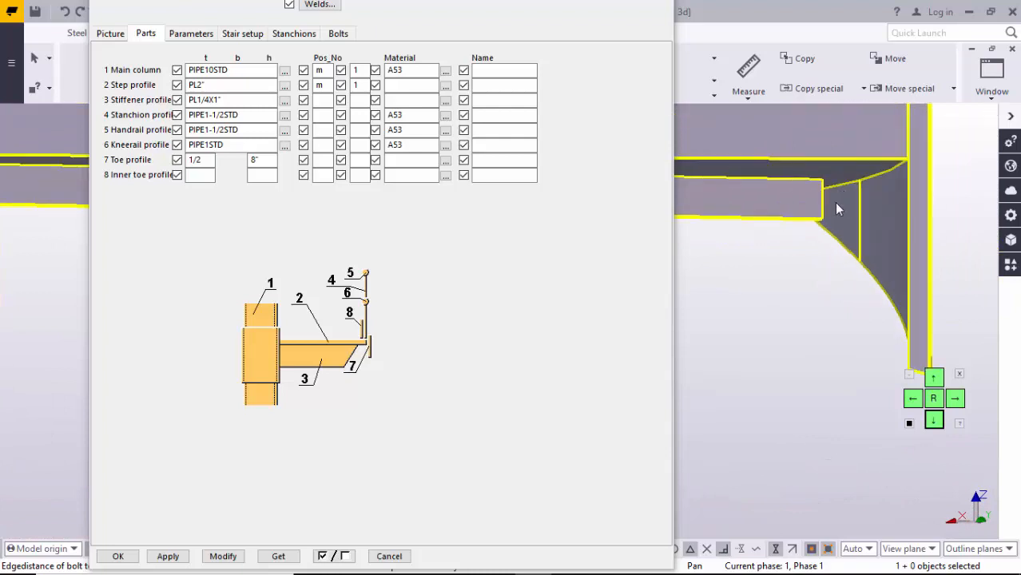
# Review the stiffener's end-cut and setback settings against the modelled stiffener, then return to the part profiles.
pyautogui.click(113, 34)
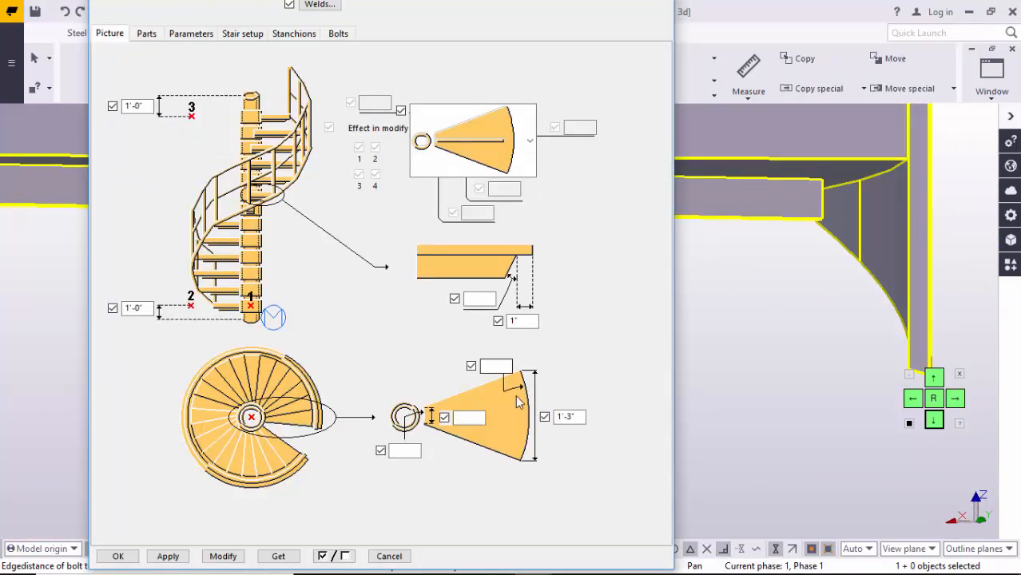
pyautogui.moveTo(859, 197); pyautogui.dragTo(831, 210, button='middle')
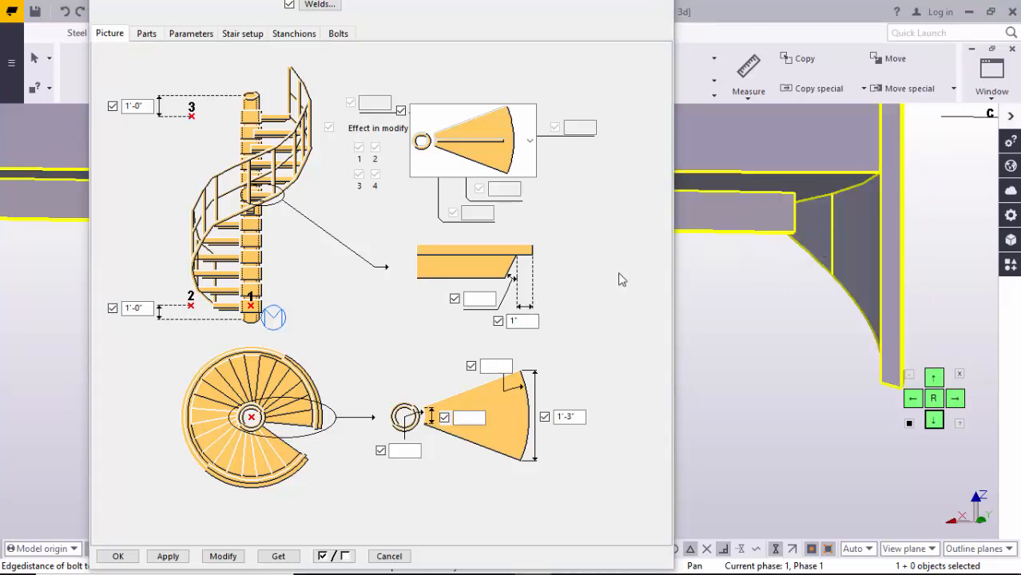
pyautogui.click(480, 298)
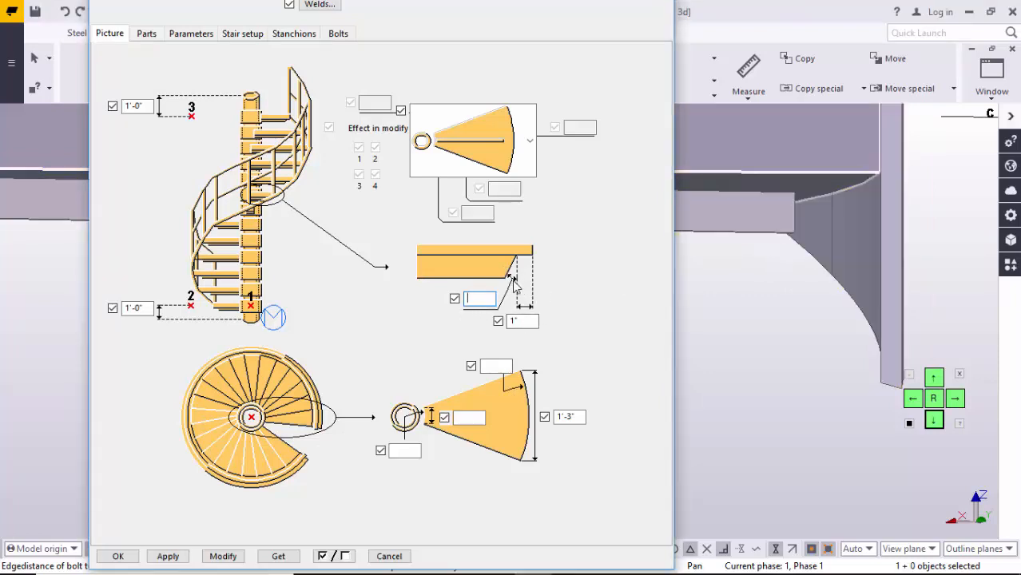
pyautogui.click(146, 33)
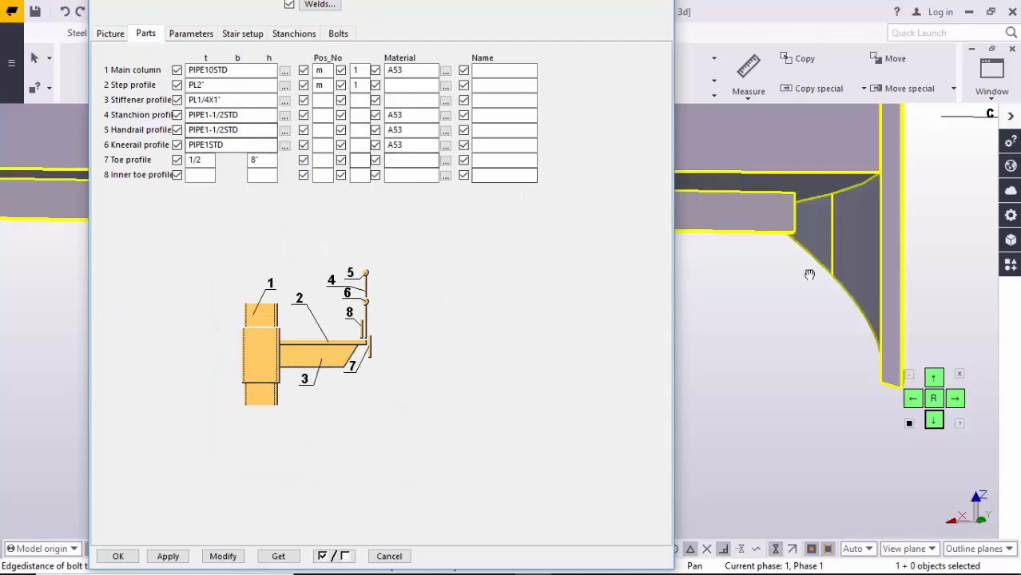
# Examine the stanchions, handrail and kneerail around the lowest steps in the 3D view.
pyautogui.scroll(-5, 810, 273)
pyautogui.scroll(8, 783, 282)
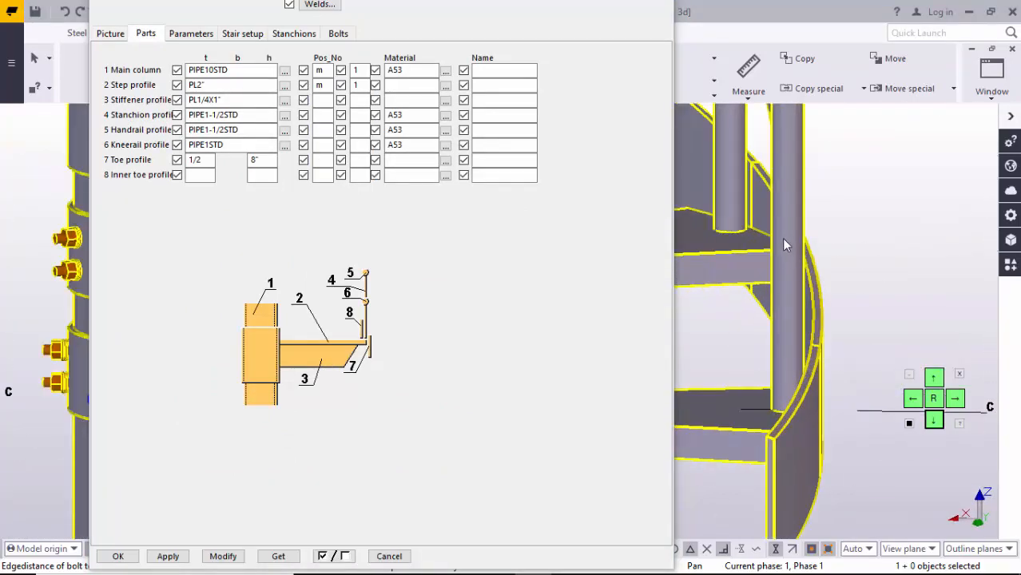
pyautogui.scroll(-4, 780, 272)
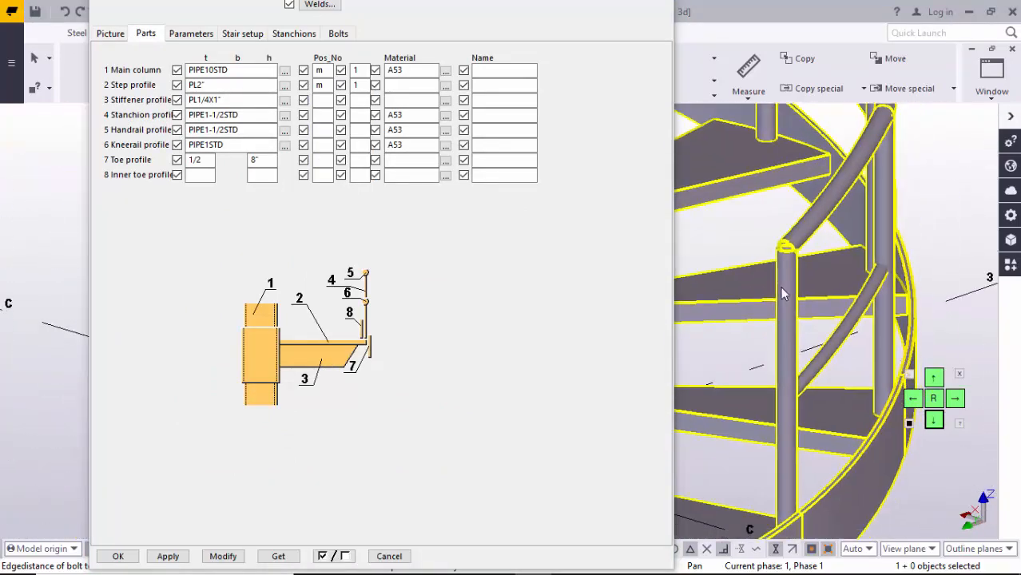
pyautogui.scroll(4, 783, 288)
pyautogui.moveTo(786, 307); pyautogui.dragTo(787, 246, button='middle')
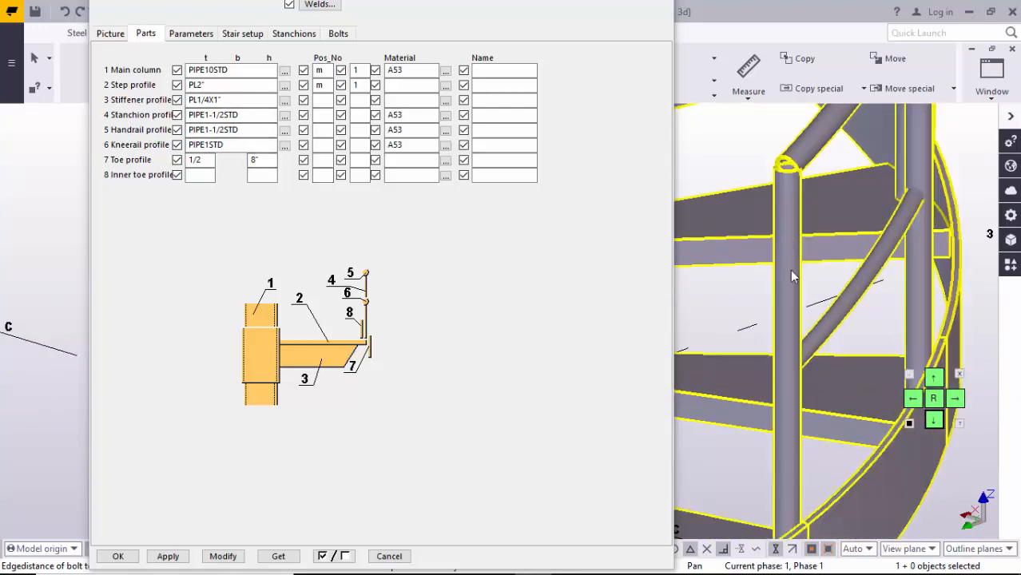
pyautogui.scroll(-2, 789, 270)
pyautogui.keyDown('ctrl'); pyautogui.moveTo(831, 312); pyautogui.dragTo(729, 291, button='middle'); pyautogui.keyUp('ctrl')
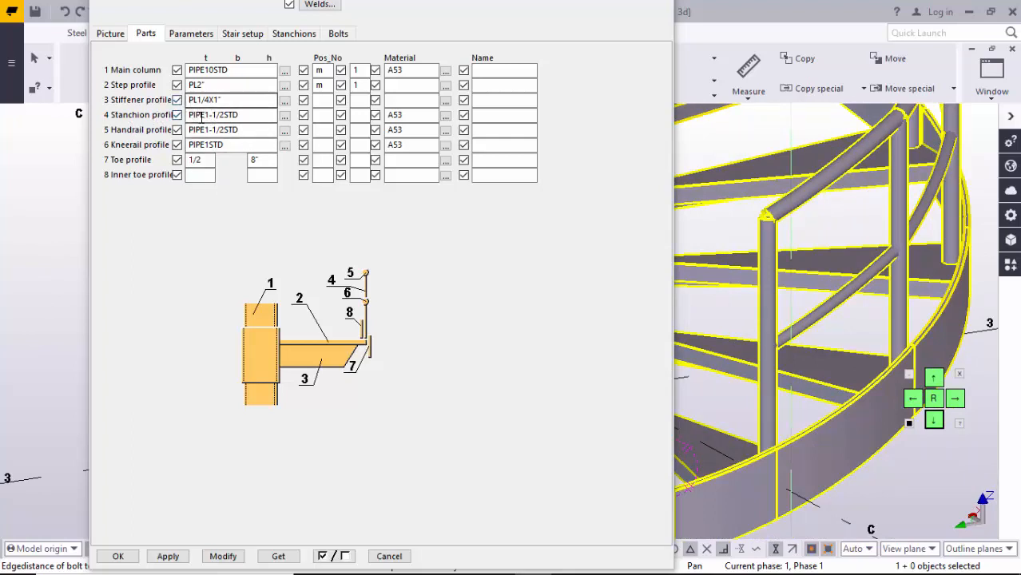
# Check the stanchion profile PIPE1-1/2STD in the profile catalog against the modelled stanchions and accept it.
pyautogui.click(285, 117)
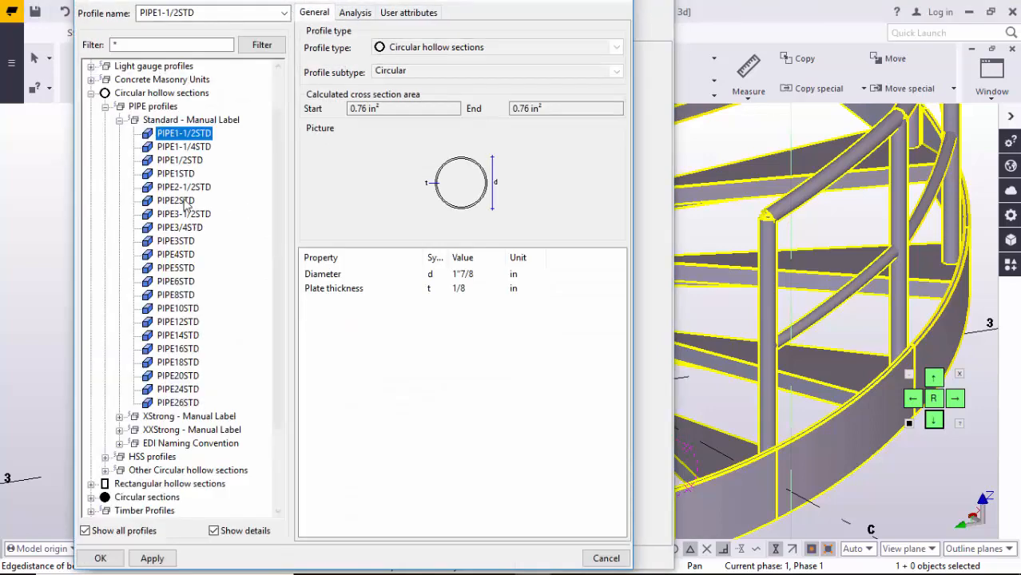
pyautogui.scroll(8, 807, 339)
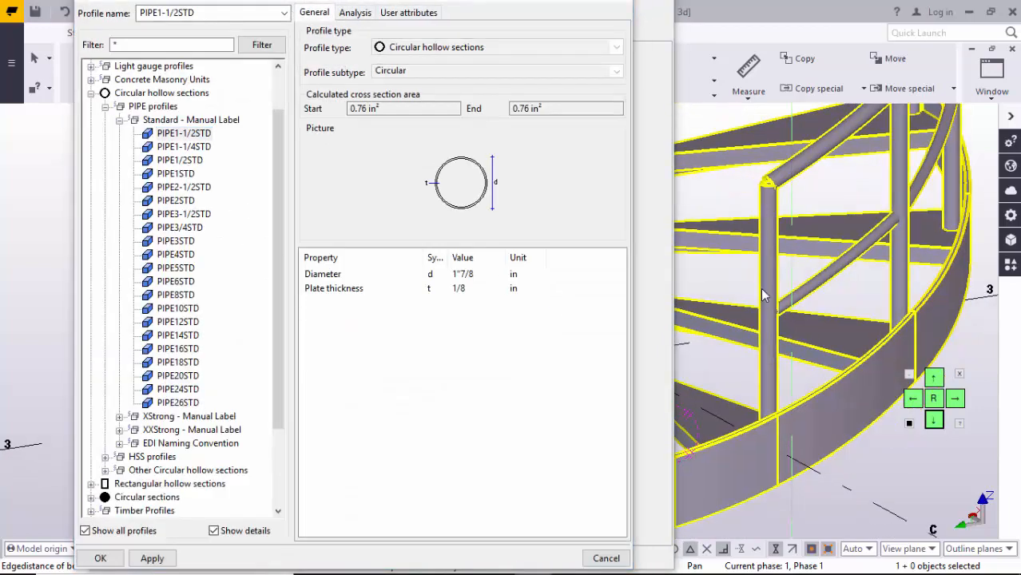
pyautogui.scroll(-3, 808, 289)
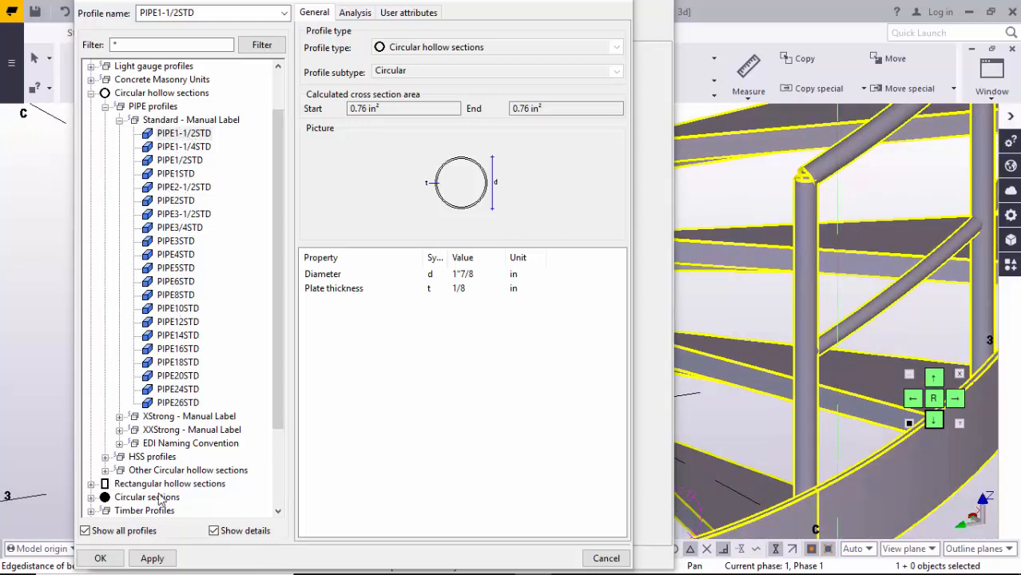
pyautogui.click(152, 558)
pyautogui.click(99, 559)
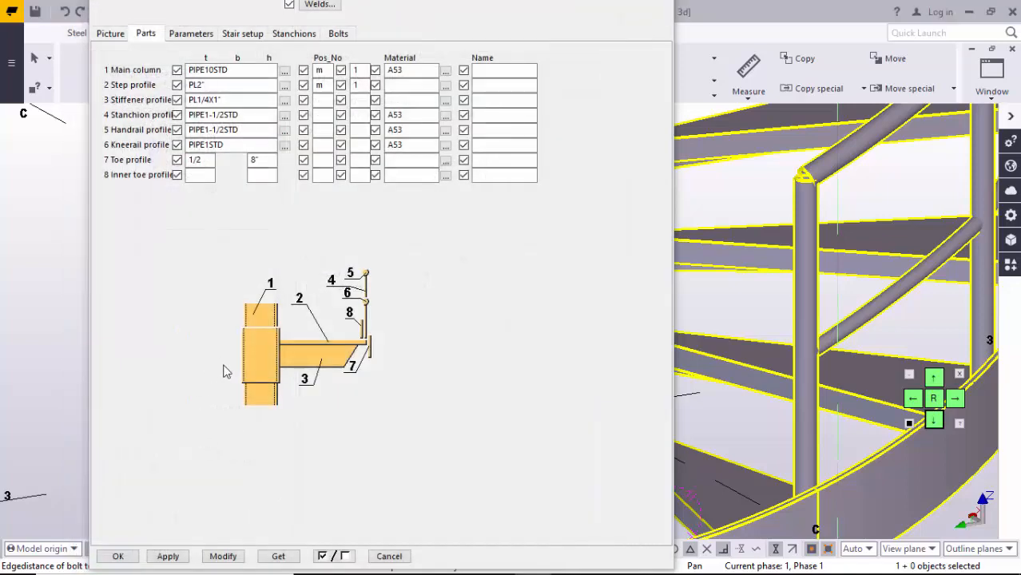
# Examine the handrail along the lower steps in the 3D view and compare it with its profile entry.
pyautogui.scroll(4, 808, 339)
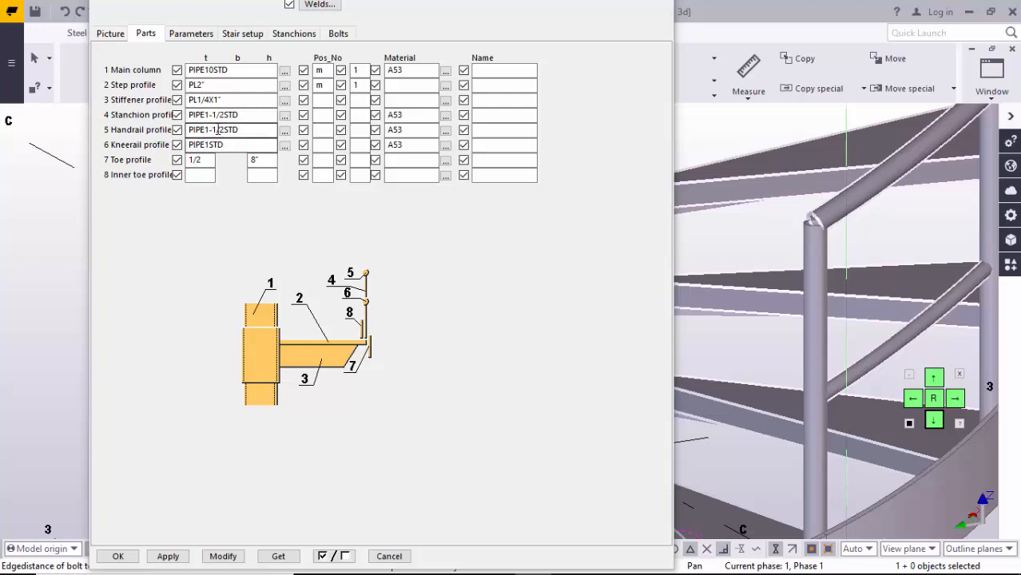
pyautogui.scroll(-3, 887, 297)
pyautogui.moveTo(886, 297); pyautogui.dragTo(780, 260, button='middle')
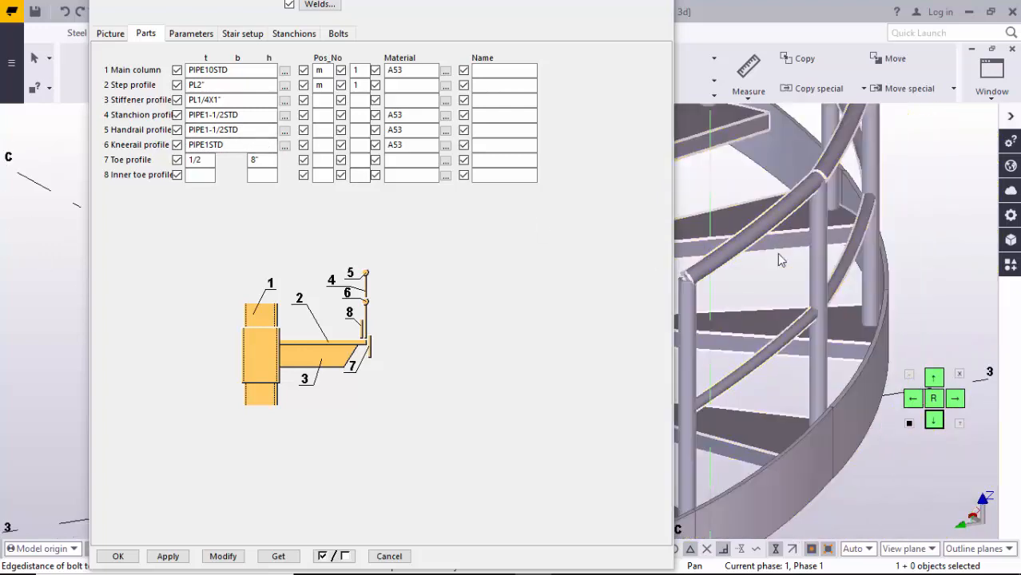
pyautogui.scroll(5, 811, 271)
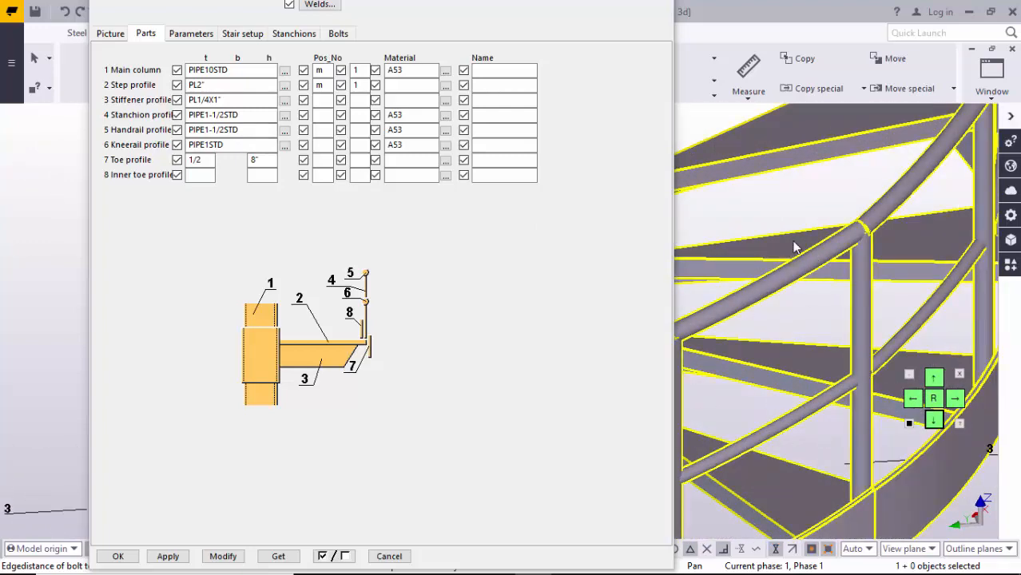
pyautogui.moveTo(868, 245); pyautogui.dragTo(818, 269, button='middle')
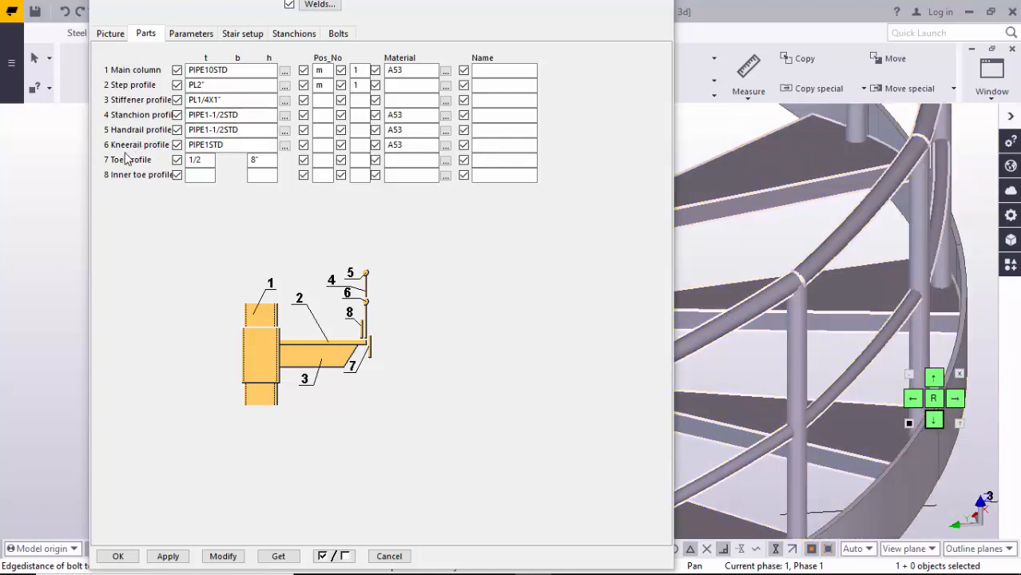
pyautogui.scroll(5, 751, 352)
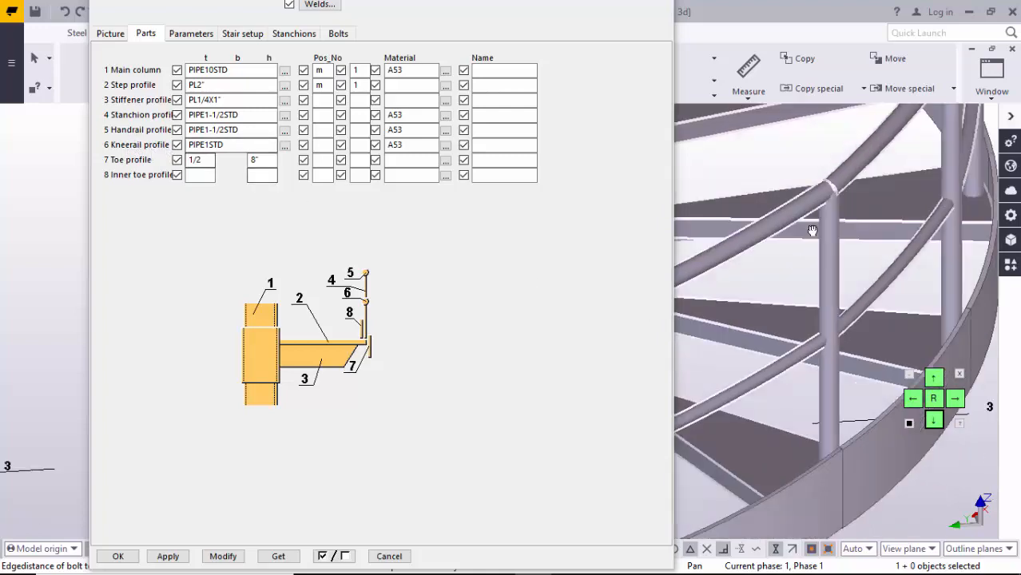
pyautogui.keyDown('ctrl'); pyautogui.moveTo(813, 335); pyautogui.dragTo(769, 204, button='middle'); pyautogui.keyUp('ctrl')
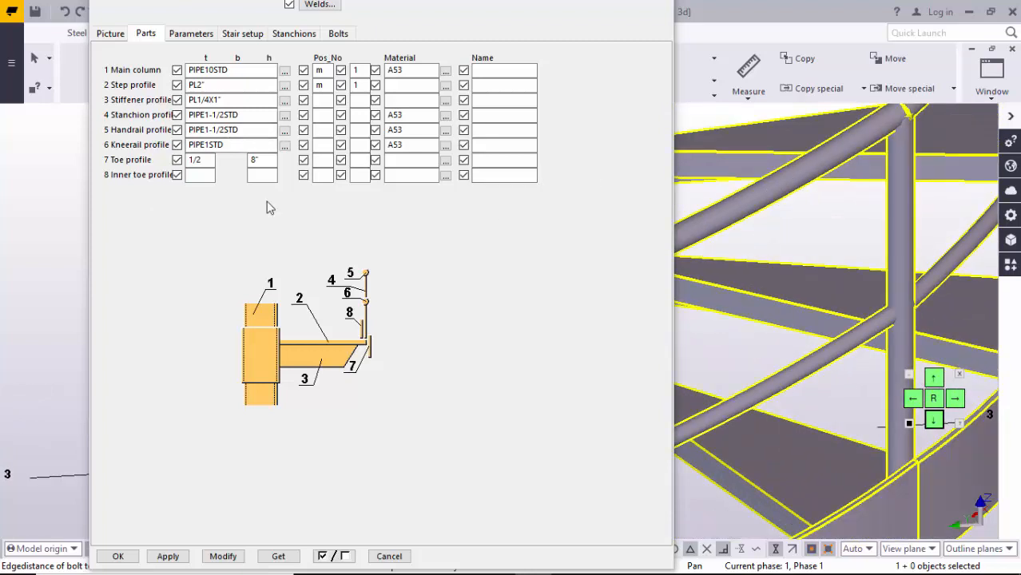
# Compare the modelled kneerail with its profile entry and confirm PIPE1STD in the profile catalog.
pyautogui.click(205, 133)
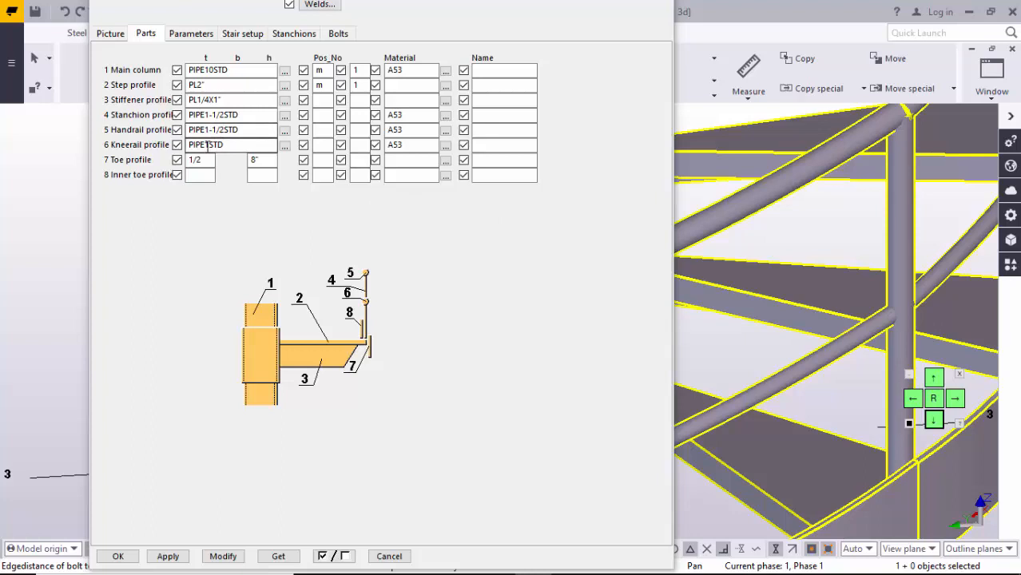
pyautogui.moveTo(801, 386); pyautogui.dragTo(814, 322, button='middle')
pyautogui.scroll(-2, 787, 335)
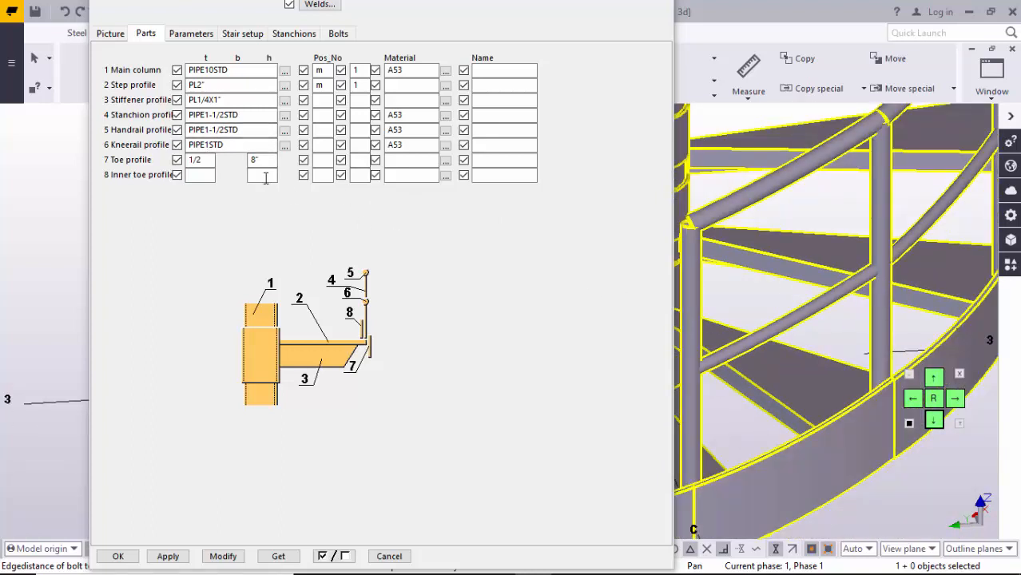
pyautogui.click(230, 145)
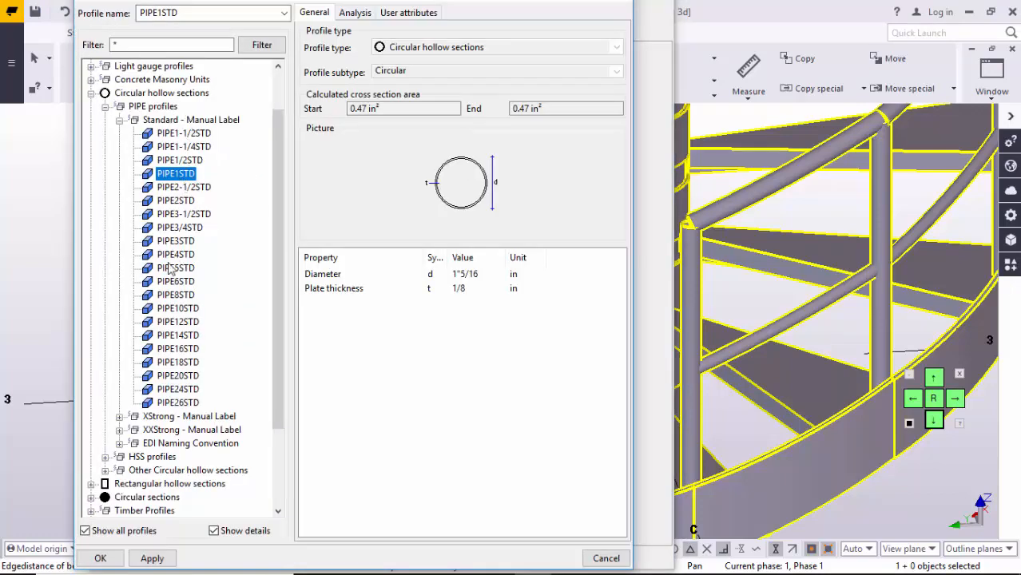
pyautogui.click(101, 558)
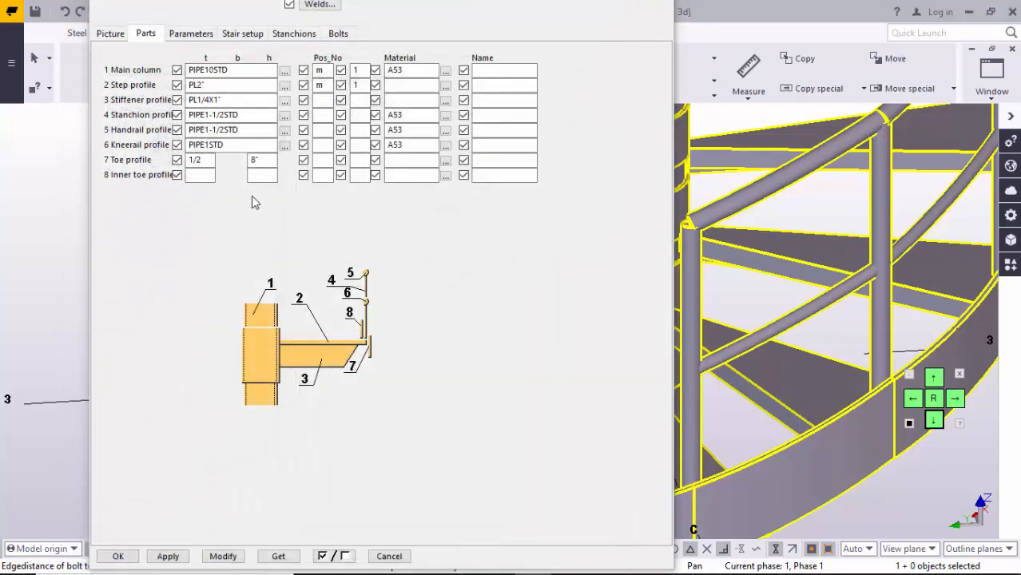
# Examine the end of the toe plate at the lowest step close up to compare its thickness with the toe profile.
pyautogui.click(197, 160)
pyautogui.scroll(-5, 887, 351)
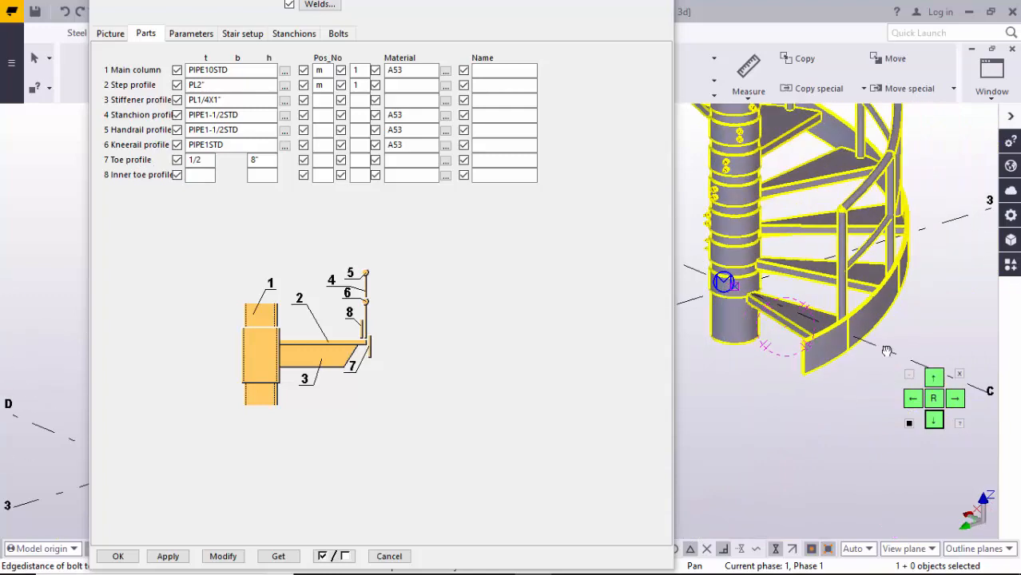
pyautogui.scroll(6, 887, 352)
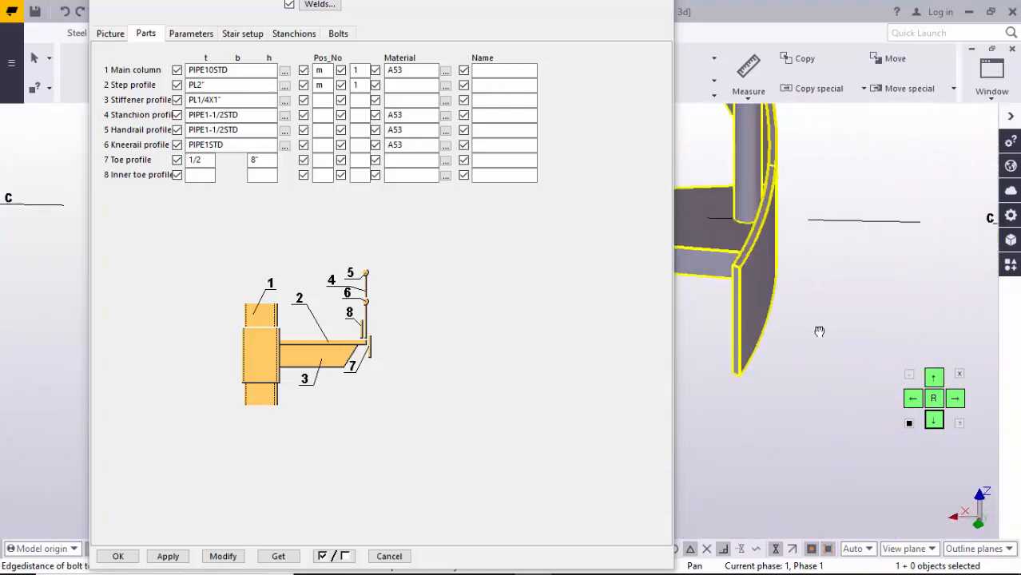
pyautogui.keyDown('ctrl'); pyautogui.moveTo(819, 332); pyautogui.dragTo(781, 268, button='middle'); pyautogui.keyUp('ctrl')
pyautogui.scroll(2, 775, 251)
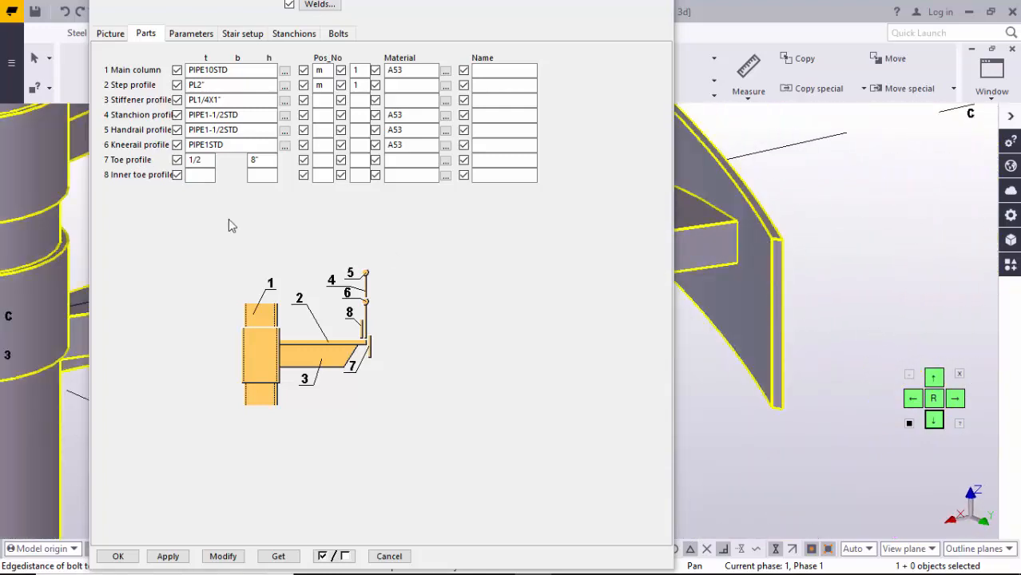
pyautogui.moveTo(775, 278); pyautogui.dragTo(782, 292, button='middle')
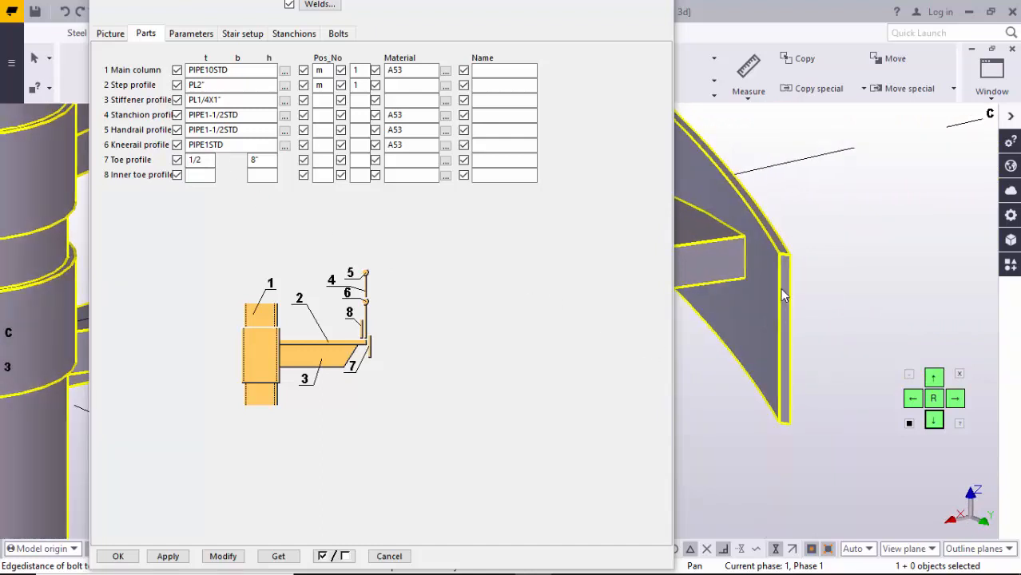
pyautogui.scroll(4, 788, 255)
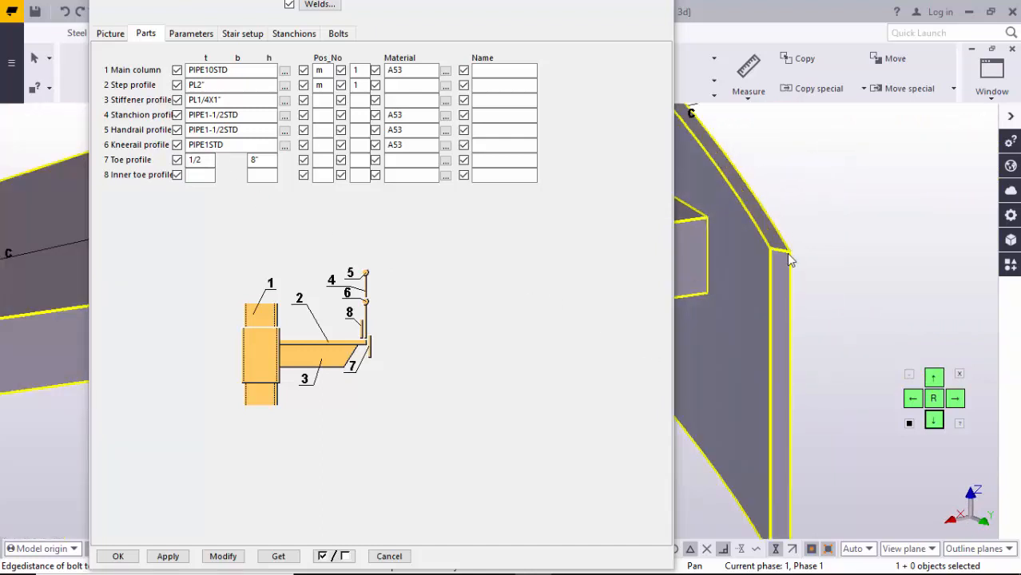
# Review the toe profile's thickness and height entries against the modelled toe plate.
pyautogui.doubleClick(199, 161)
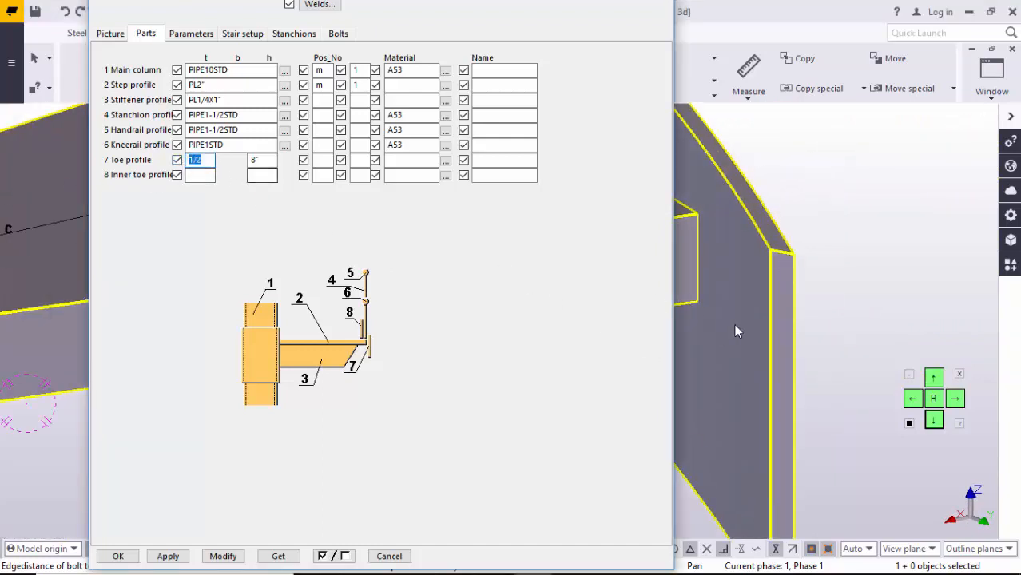
pyautogui.moveTo(763, 269); pyautogui.dragTo(774, 202, button='middle')
pyautogui.doubleClick(255, 161)
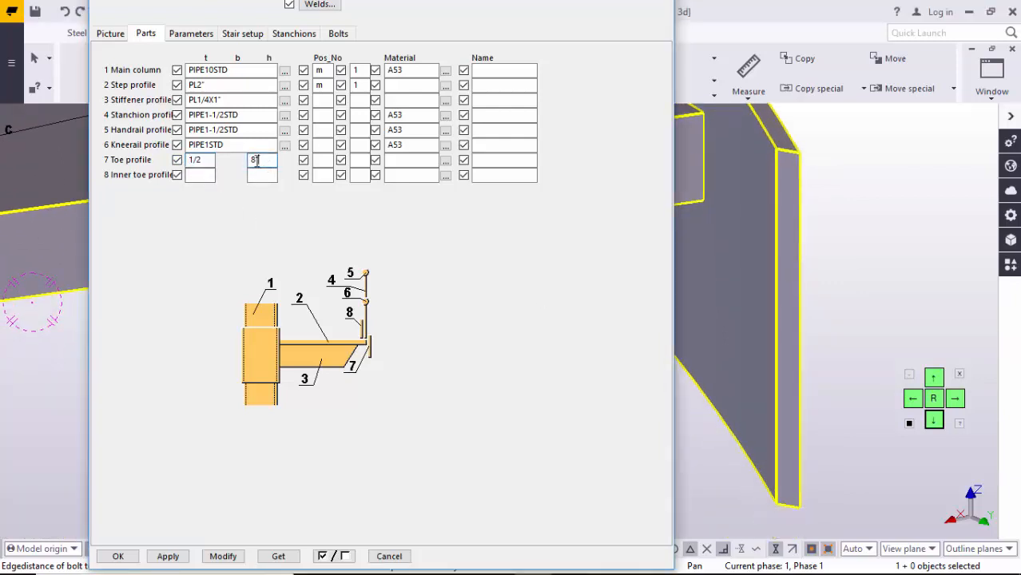
pyautogui.scroll(-2, 771, 168)
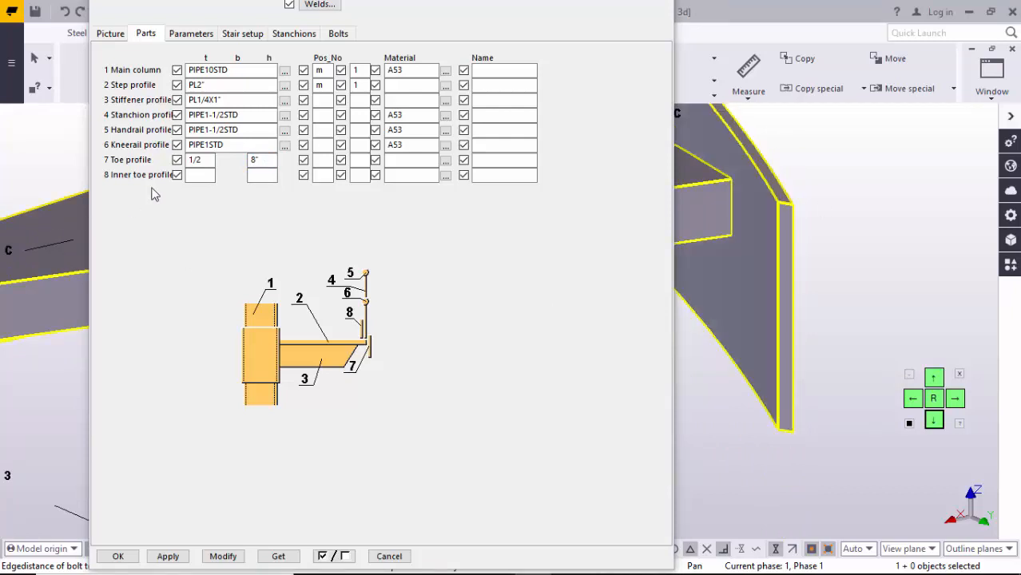
pyautogui.click(198, 161)
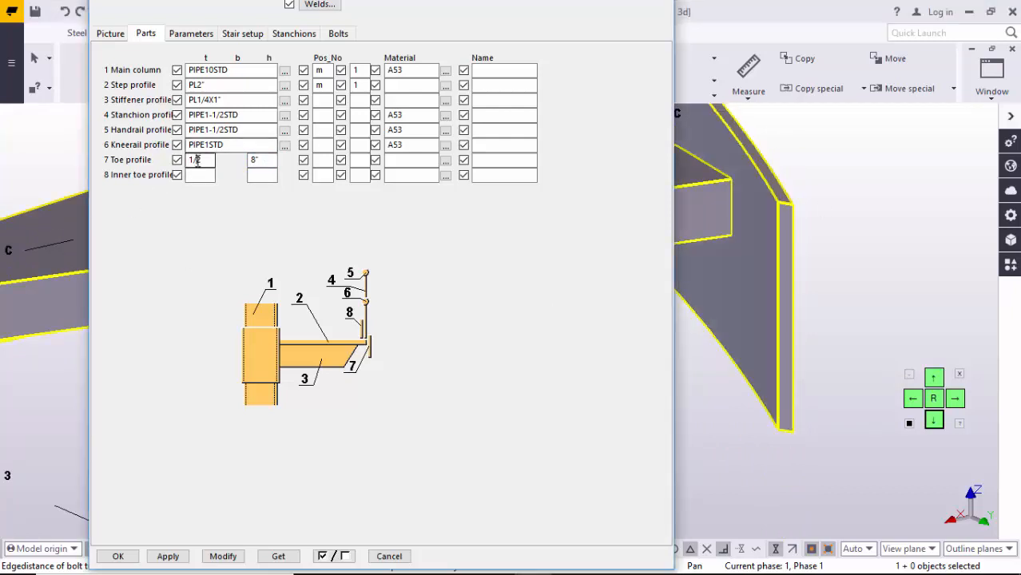
pyautogui.click(257, 160)
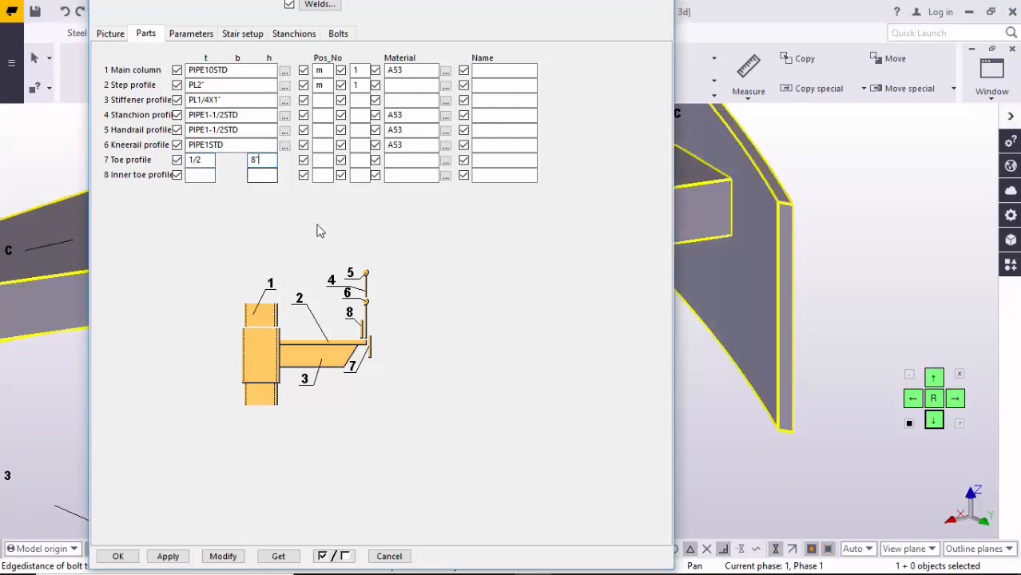
# Review the stair's rotation direction options in the parameters and compare them with the lowest steps in the 3D view.
pyautogui.click(195, 35)
pyautogui.scroll(-5, 753, 360)
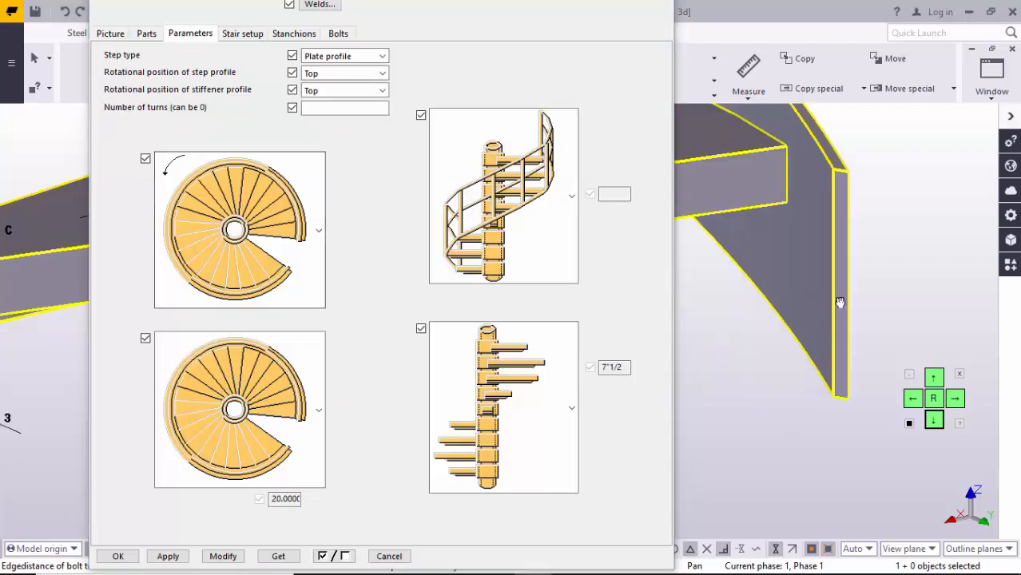
pyautogui.keyDown('ctrl'); pyautogui.moveTo(831, 297); pyautogui.dragTo(691, 317, button='middle'); pyautogui.keyUp('ctrl')
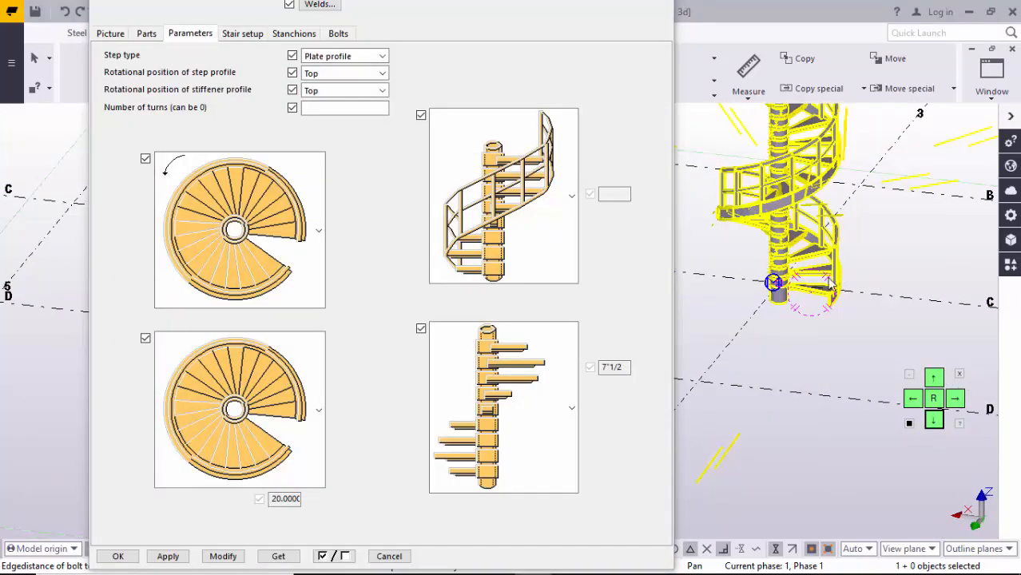
pyautogui.keyDown('ctrl'); pyautogui.moveTo(782, 296); pyautogui.dragTo(697, 310, button='middle'); pyautogui.keyUp('ctrl')
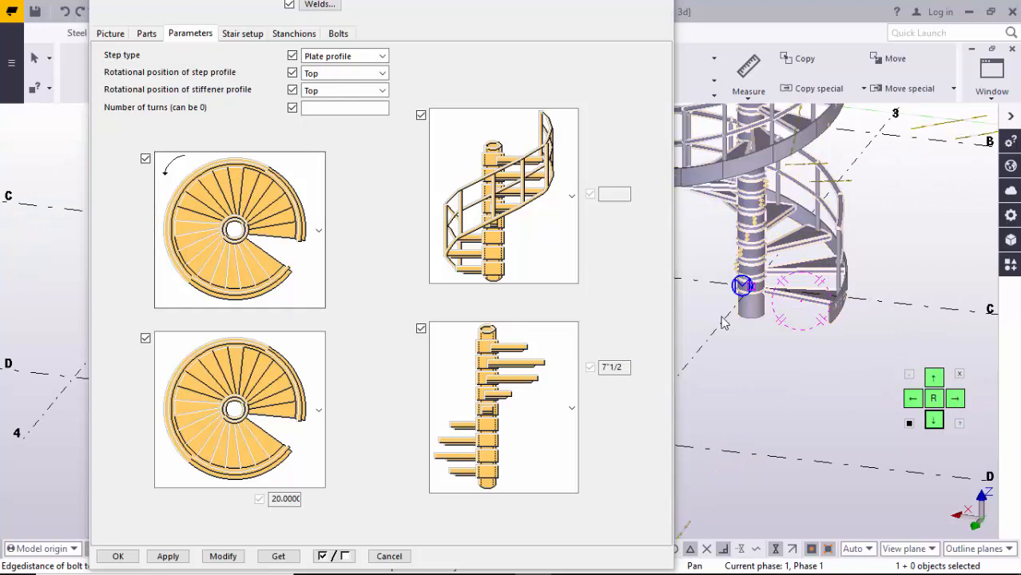
pyautogui.scroll(3, 819, 310)
pyautogui.click(312, 263)
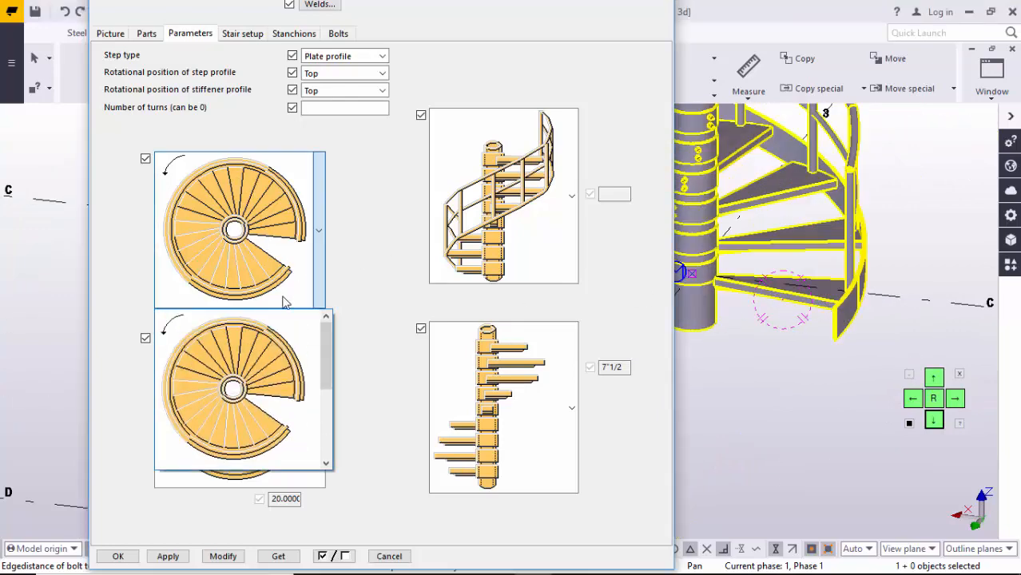
pyautogui.click(785, 298)
pyautogui.scroll(-2, 759, 312)
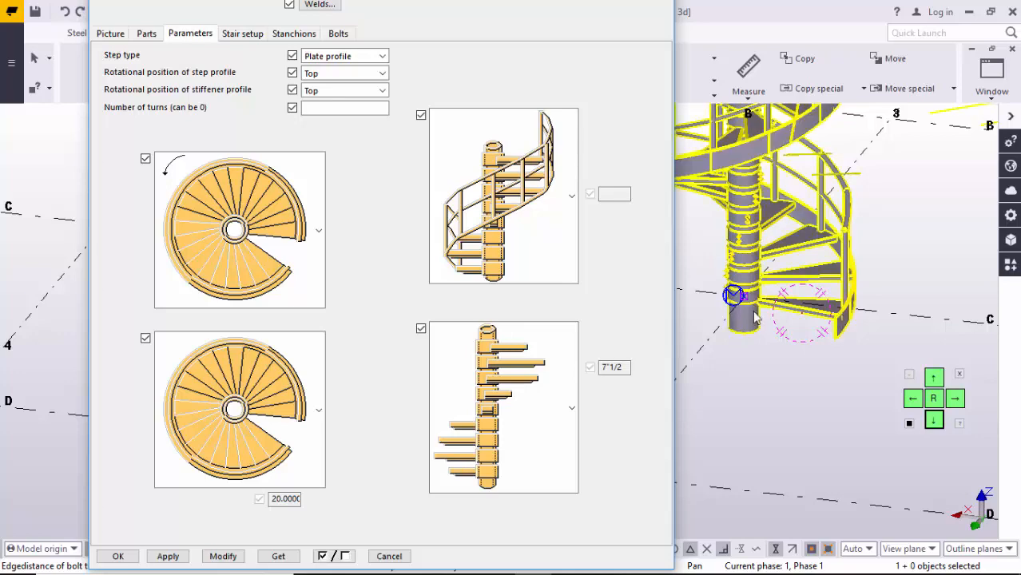
pyautogui.moveTo(798, 314); pyautogui.dragTo(788, 261, button='middle')
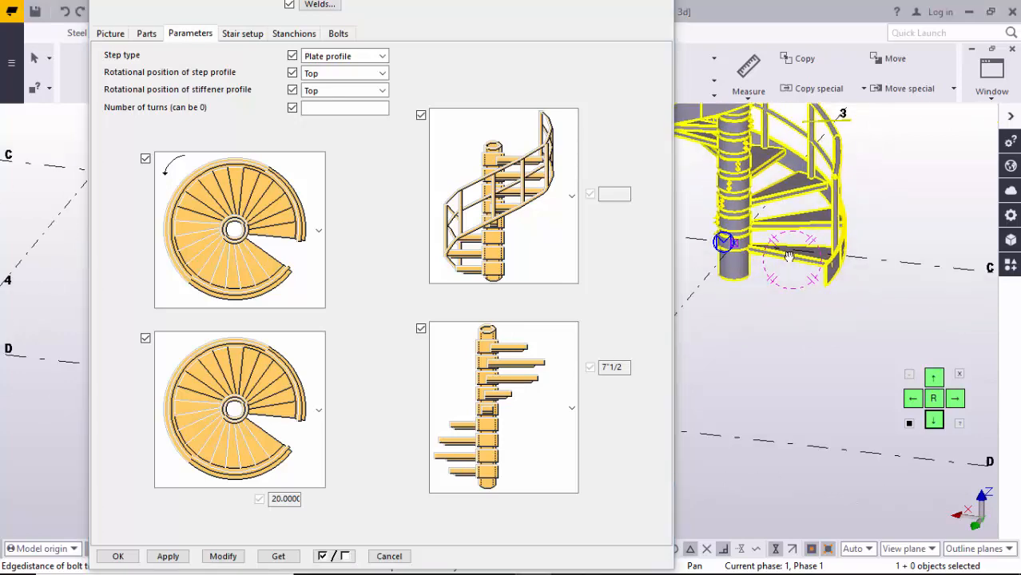
pyautogui.scroll(-4, 779, 288)
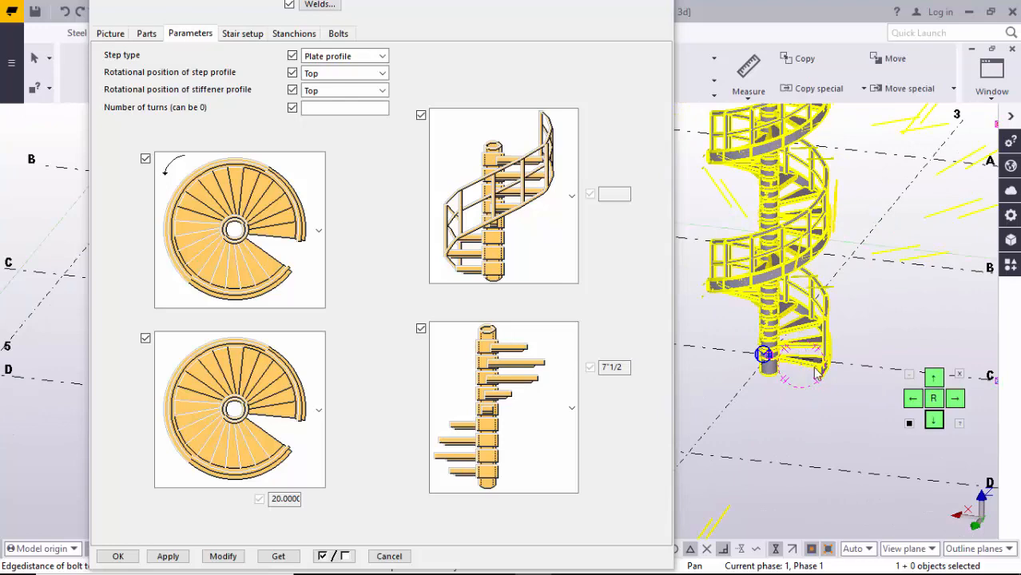
# Redraw the 3d view and change its view angle to Plane in the view properties.
pyautogui.rightClick(828, 412)
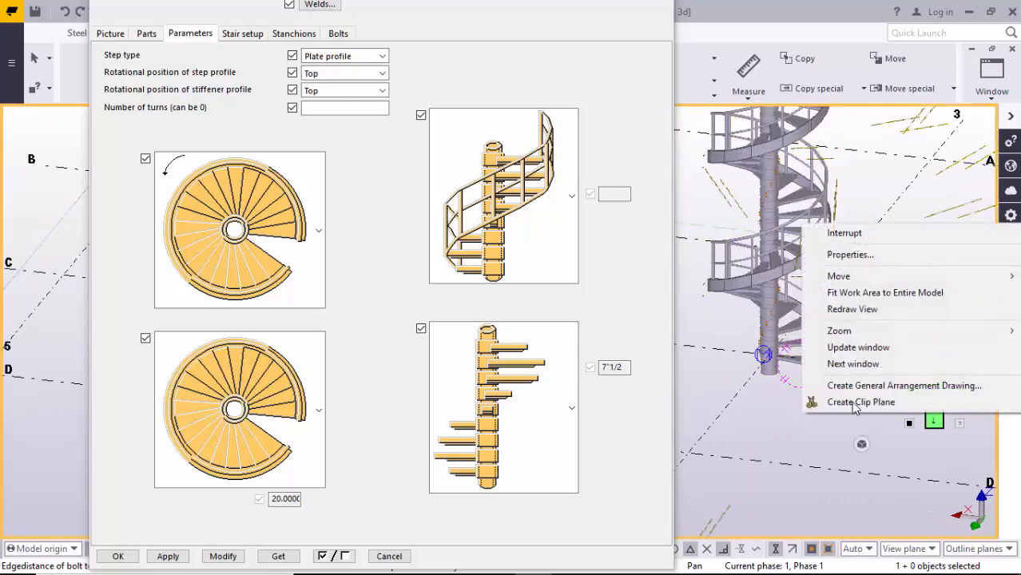
pyautogui.click(852, 309)
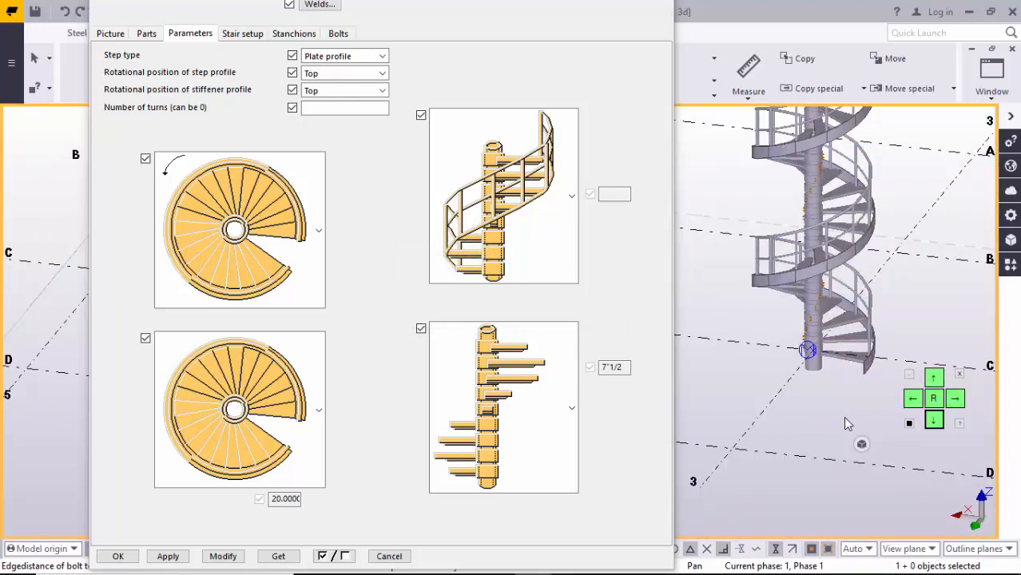
pyautogui.doubleClick(845, 423)
pyautogui.click(200, 201)
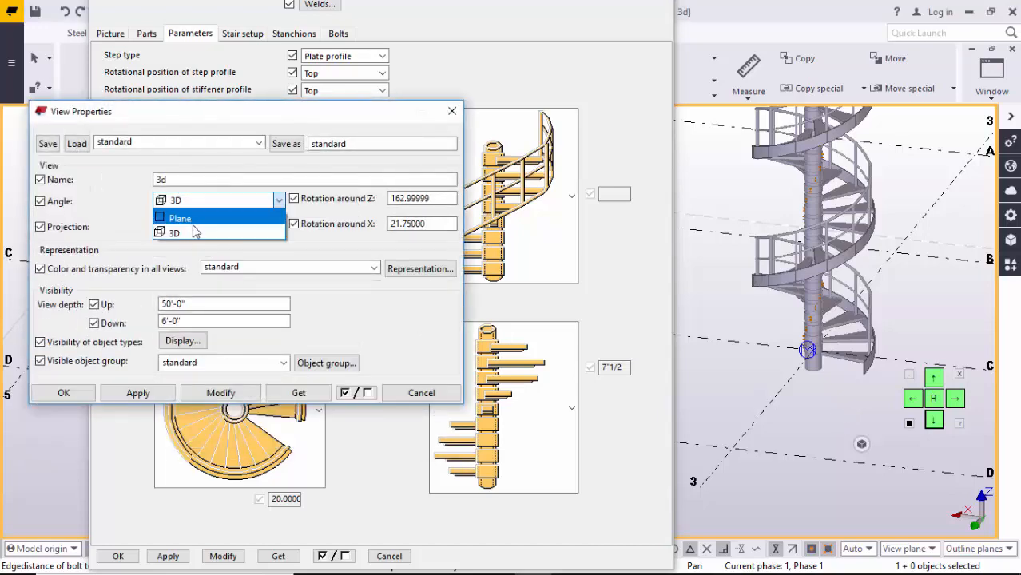
pyautogui.click(193, 221)
pyautogui.click(224, 395)
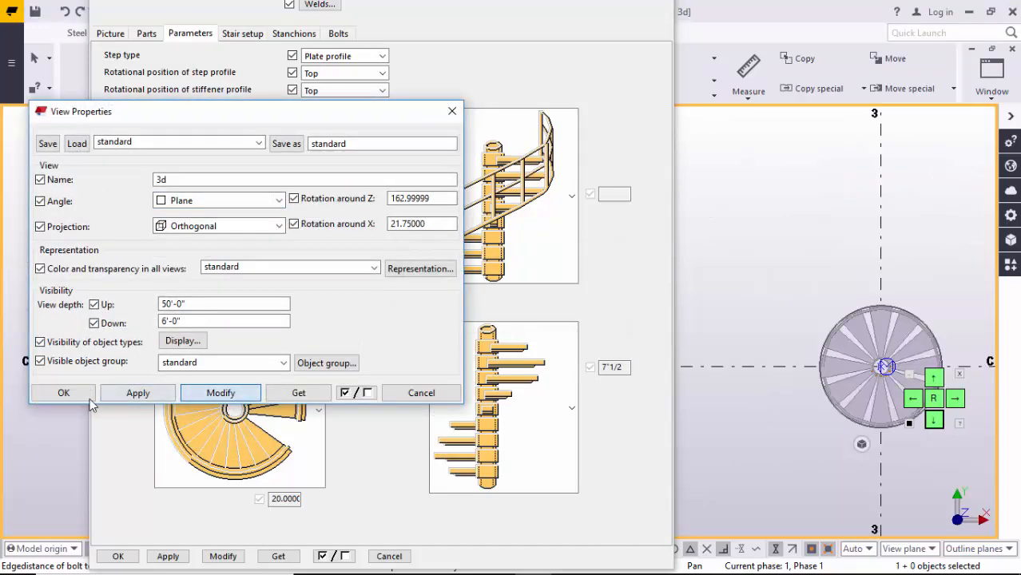
# Close the view properties and inspect the steps around the centre column in plan.
pyautogui.click(81, 394)
pyautogui.moveTo(781, 346); pyautogui.dragTo(695, 245, button='middle')
pyautogui.scroll(4, 807, 241)
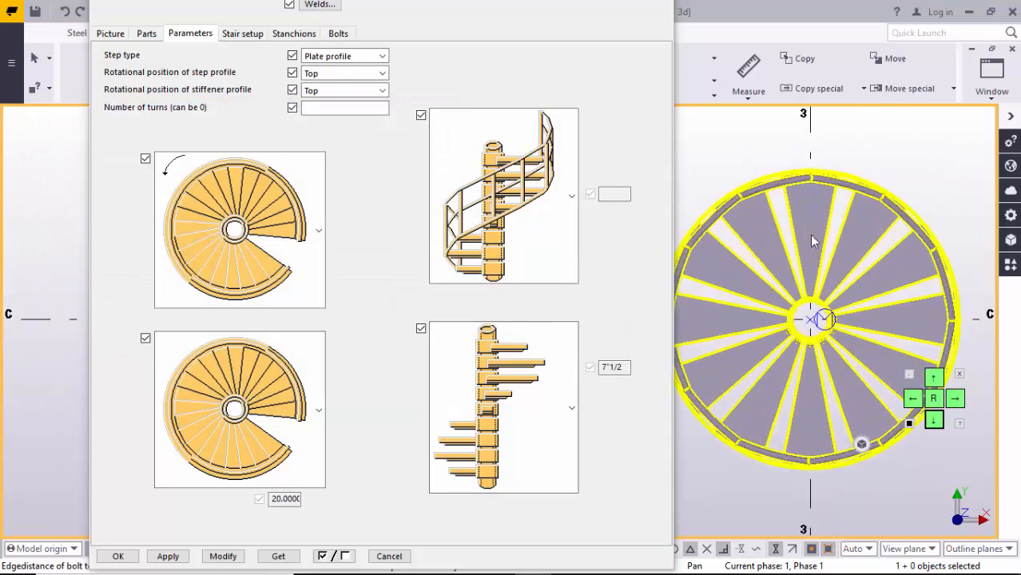
pyautogui.scroll(4, 809, 249)
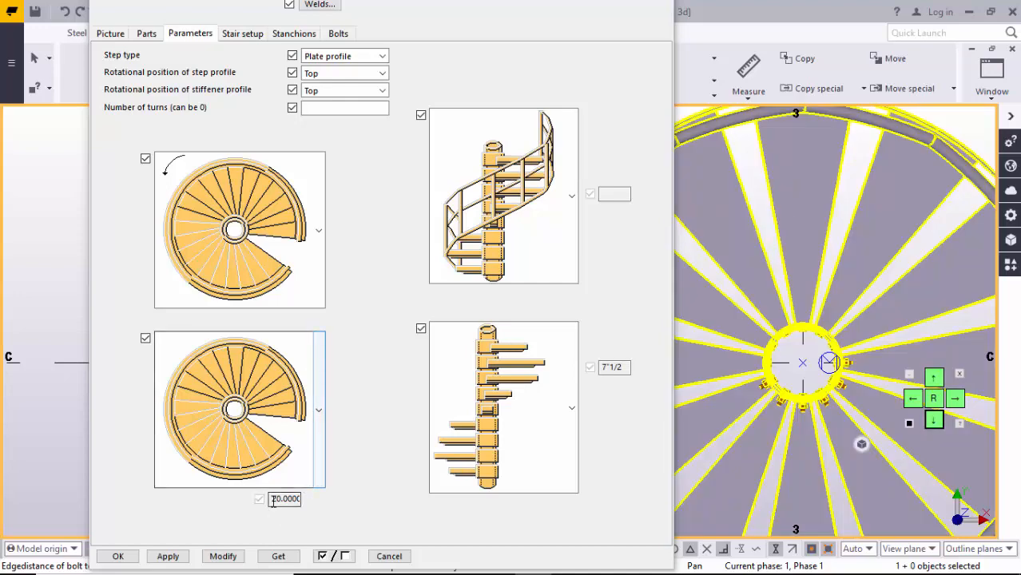
# Switch the step rotation option to a specified angle between steps, set to 20 degrees, and modify the stair.
pyautogui.click(265, 386)
pyautogui.scroll(-2, 250, 297)
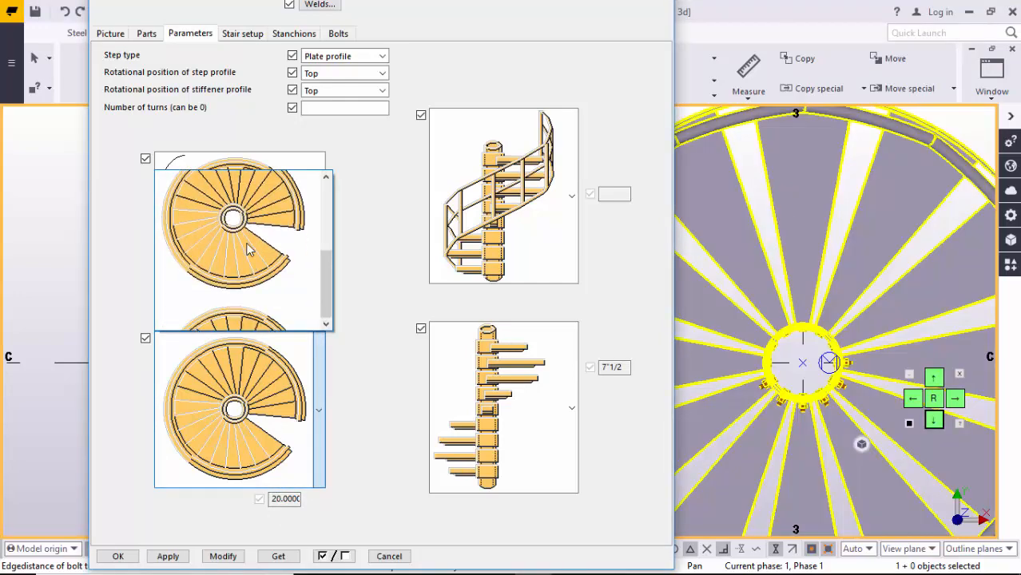
pyautogui.click(251, 276)
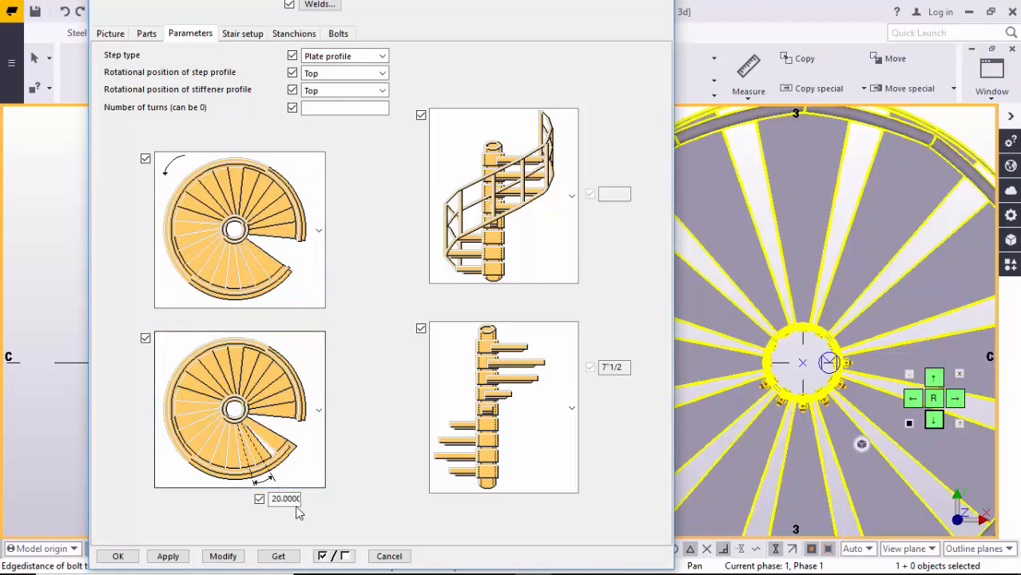
pyautogui.moveTo(273, 498); pyautogui.dragTo(306, 497)
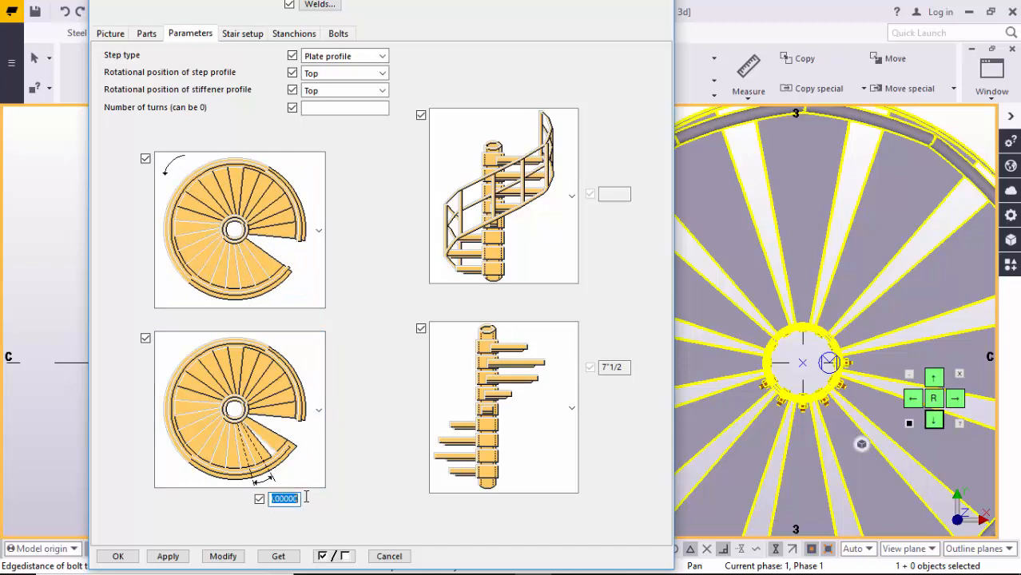
pyautogui.click(289, 500)
pyautogui.click(224, 557)
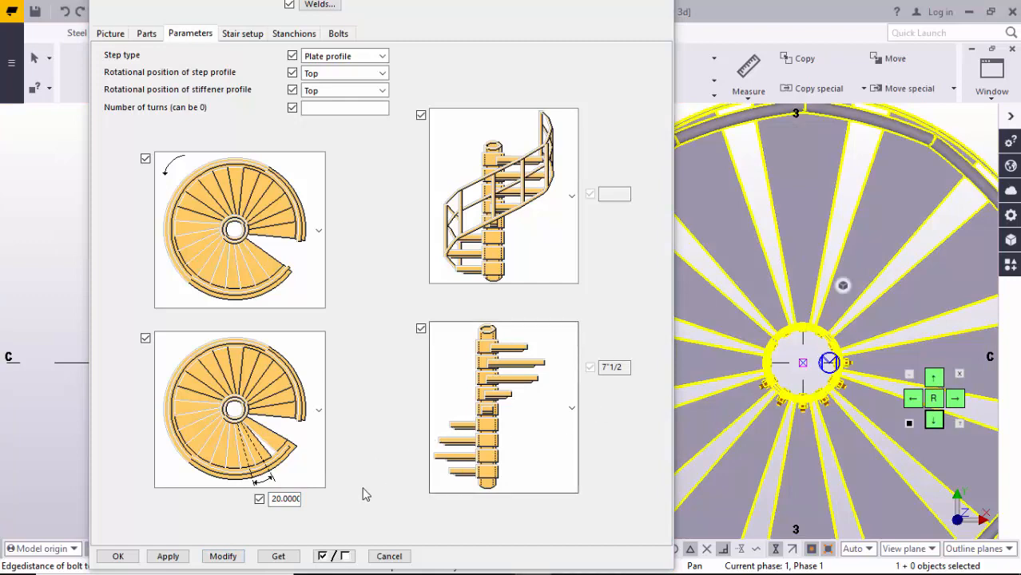
pyautogui.click(238, 556)
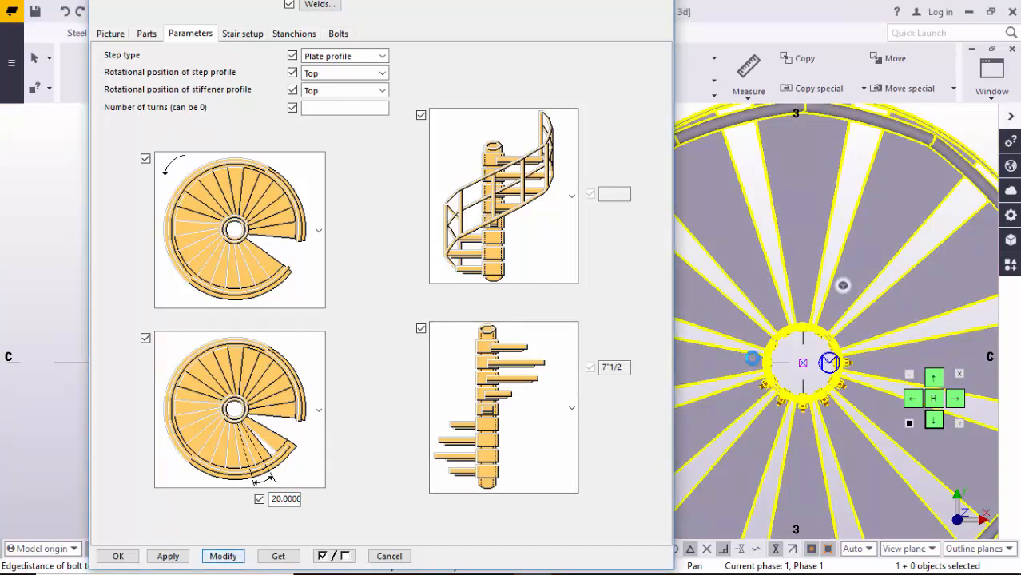
# Inspect the modified stair's steps and handrail from above and from the side in the 3d view.
pyautogui.scroll(-5, 818, 317)
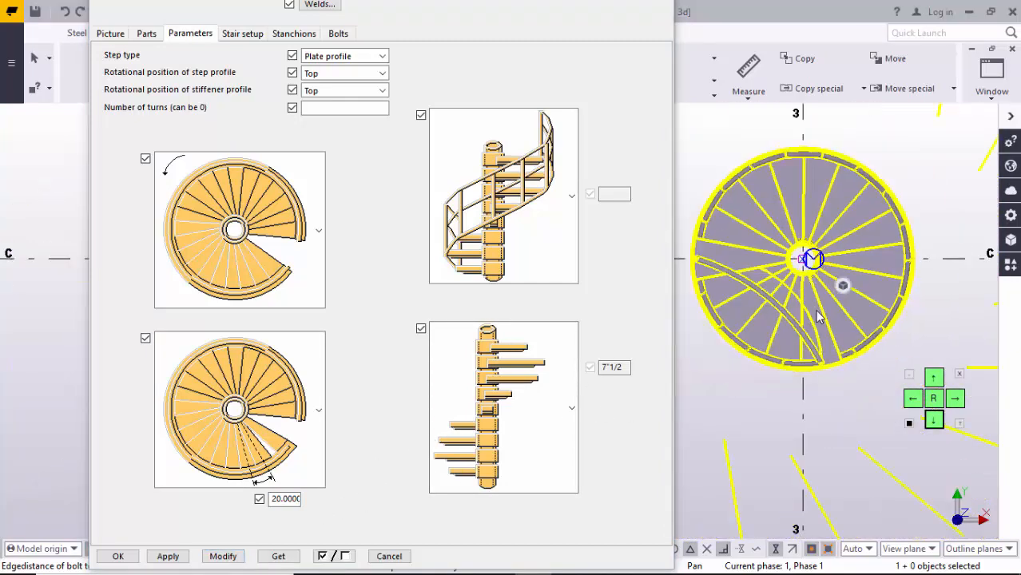
pyautogui.keyDown('ctrl'); pyautogui.moveTo(818, 337); pyautogui.dragTo(923, 271, button='middle'); pyautogui.keyUp('ctrl')
pyautogui.scroll(10, 803, 280)
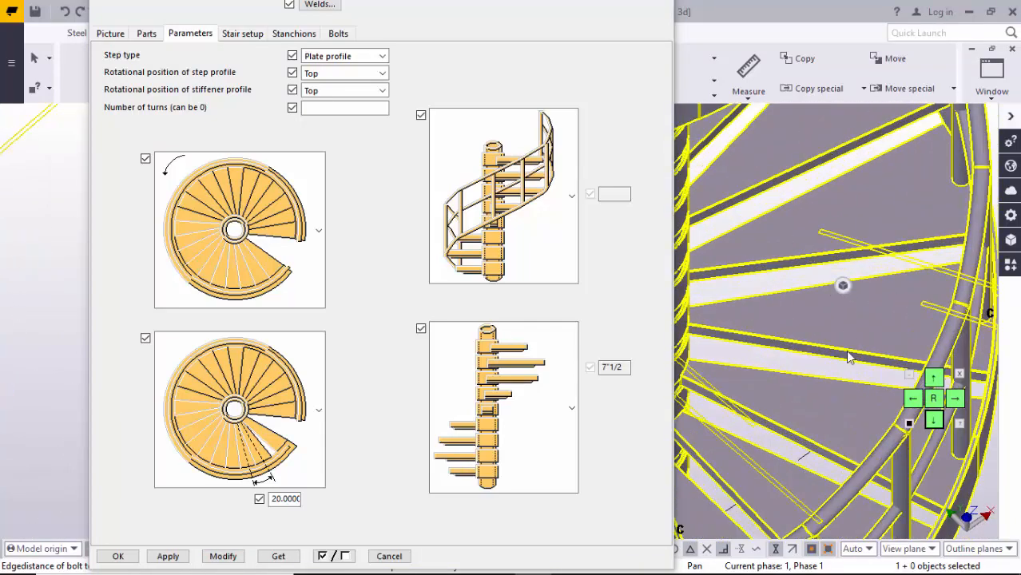
pyautogui.scroll(-2, 803, 281)
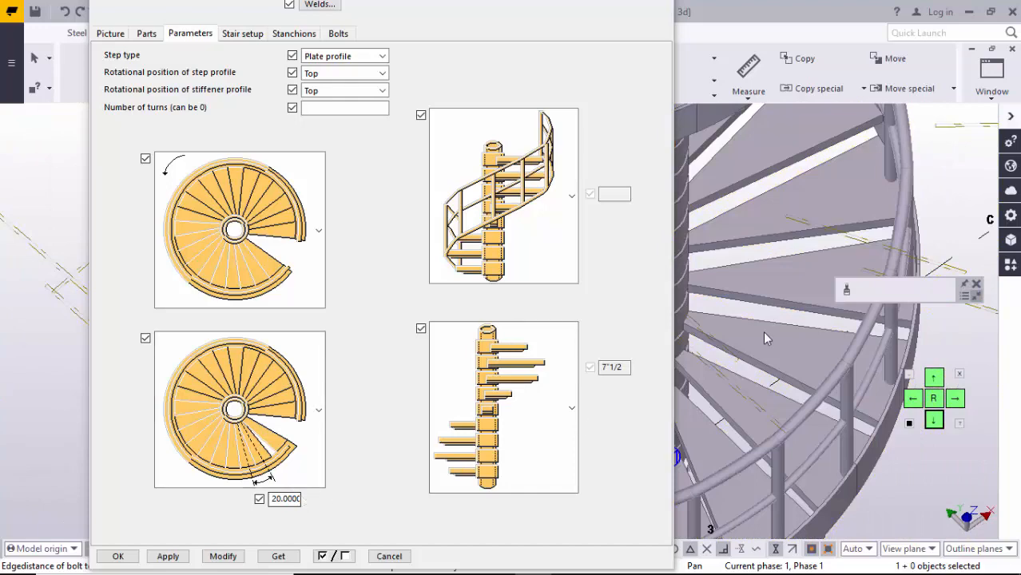
pyautogui.scroll(-8, 763, 331)
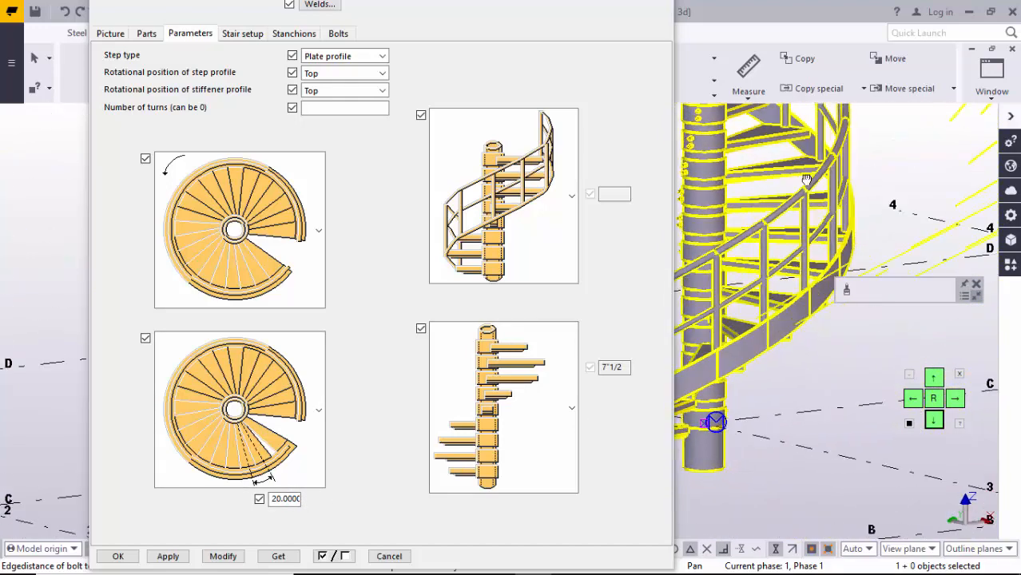
pyautogui.keyDown('ctrl'); pyautogui.moveTo(806, 180); pyautogui.dragTo(763, 248, button='middle'); pyautogui.keyUp('ctrl')
pyautogui.moveTo(795, 339)
pyautogui.keyDown('ctrl'); pyautogui.mouseDown(button='middle')
pyautogui.moveTo(813, 295)
pyautogui.moveTo(801, 349)
pyautogui.mouseUp(button='middle'); pyautogui.keyUp('ctrl')
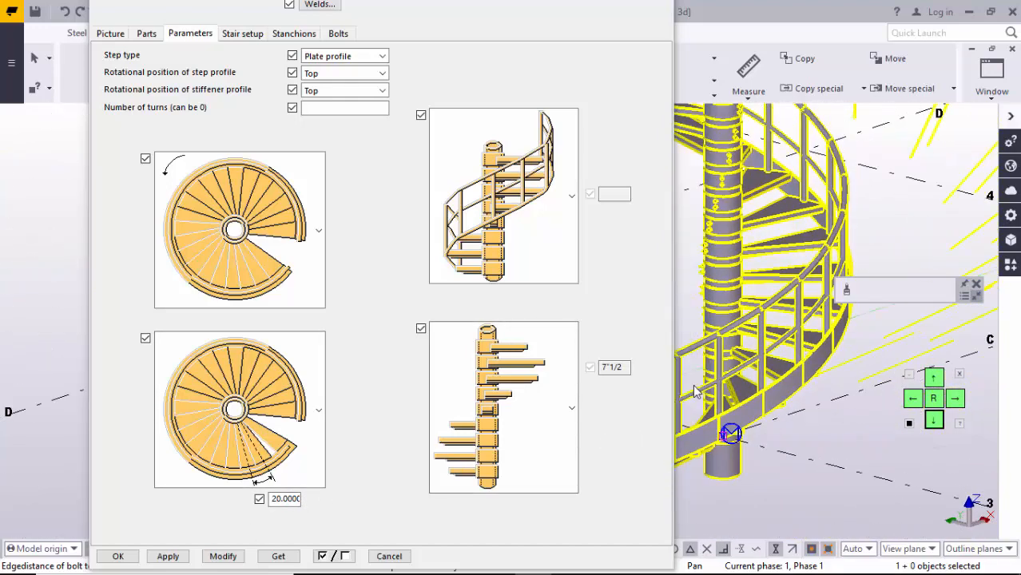
# Switch the step height option to a specified vertical distance between steps and check that spacing on the lower steps in 3D.
pyautogui.click(504, 452)
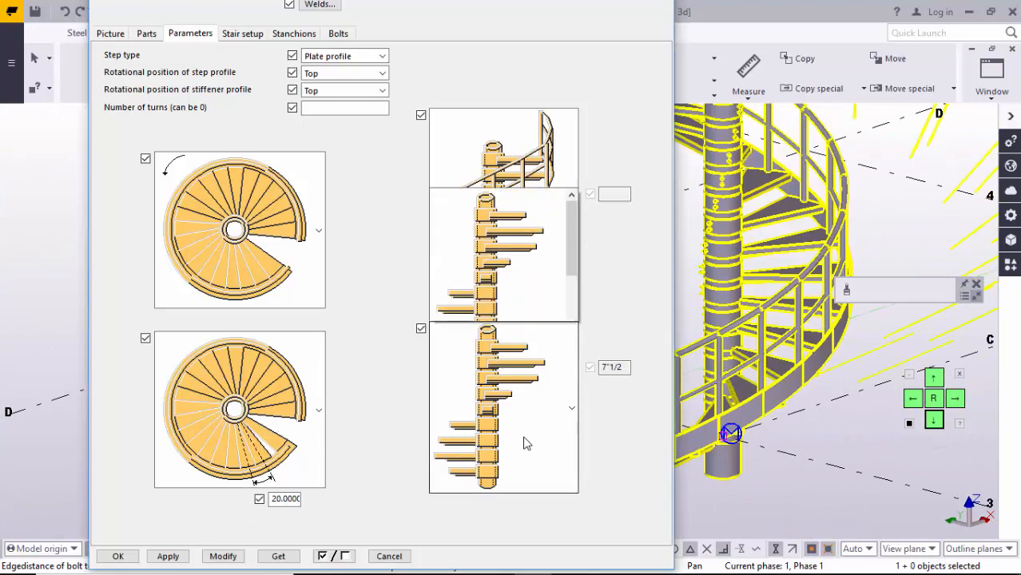
pyautogui.click(519, 231)
pyautogui.moveTo(721, 293); pyautogui.dragTo(769, 317, button='middle')
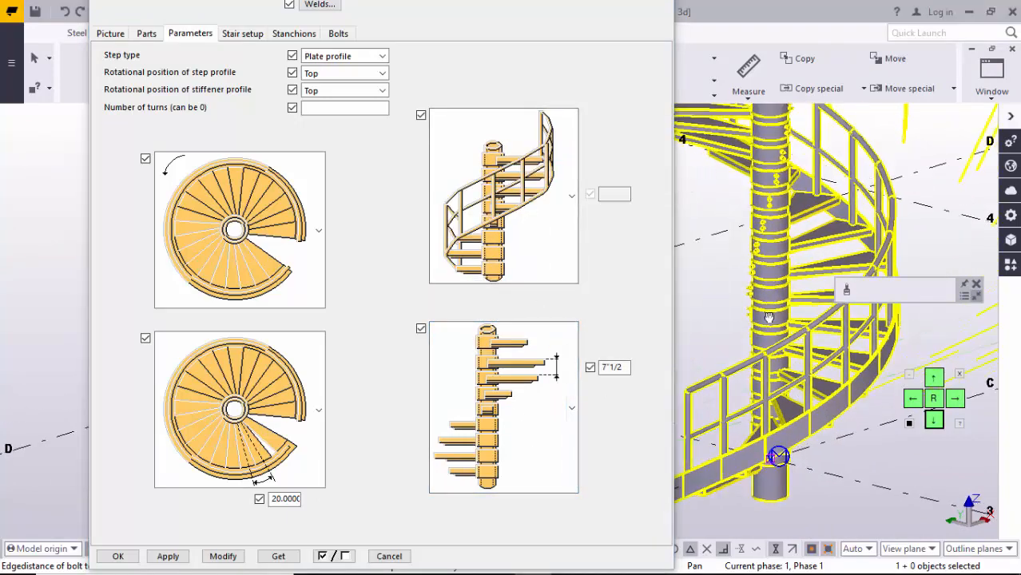
pyautogui.scroll(5, 776, 380)
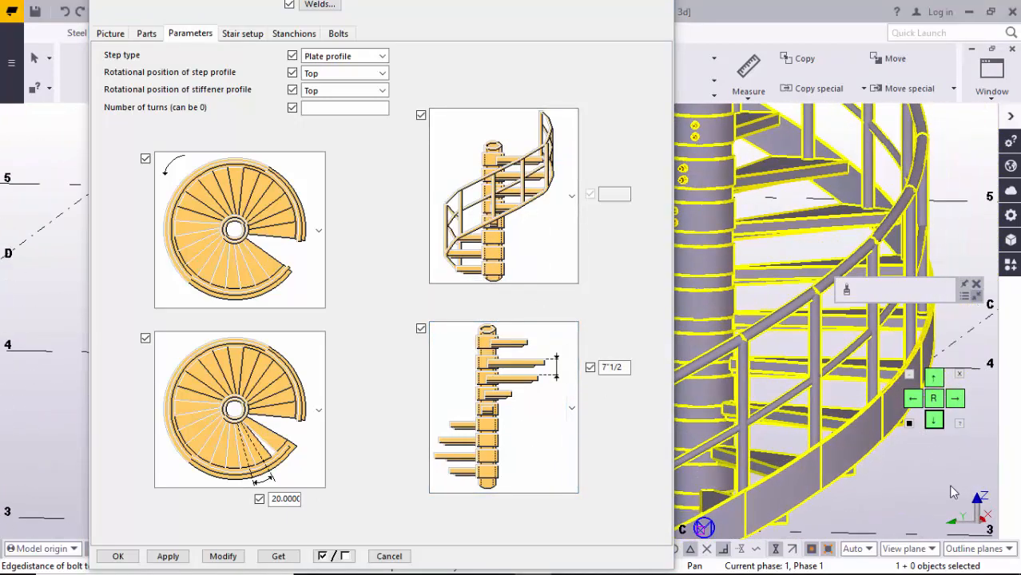
pyautogui.scroll(5, 951, 493)
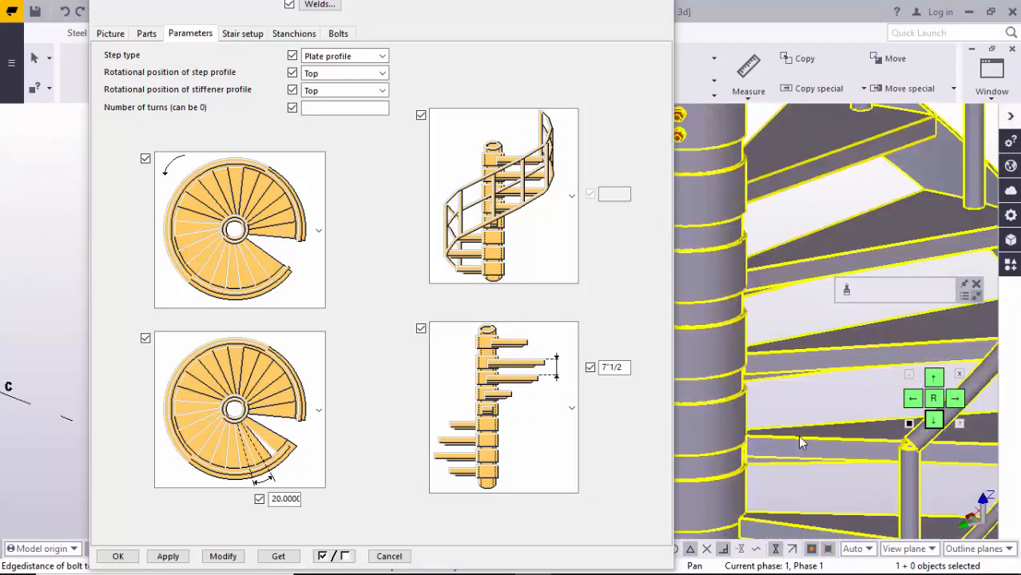
pyautogui.moveTo(801, 441); pyautogui.dragTo(703, 335, button='middle')
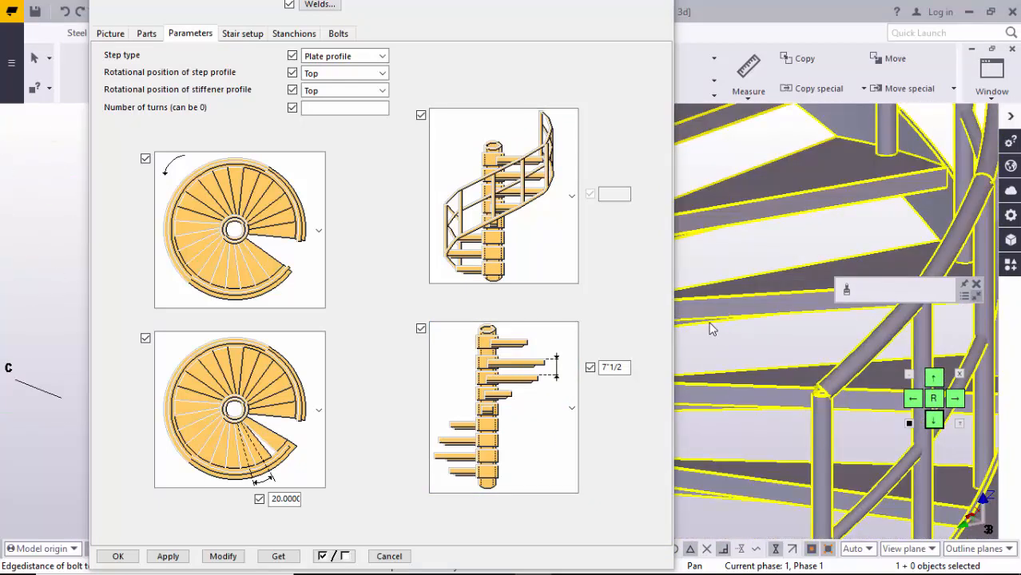
pyautogui.scroll(-5, 759, 343)
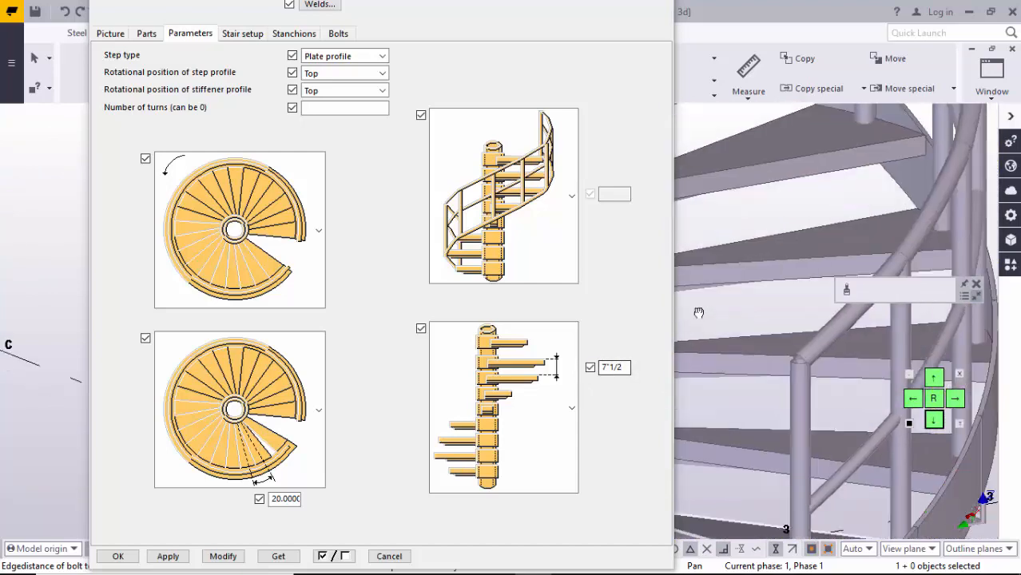
pyautogui.scroll(5, 787, 341)
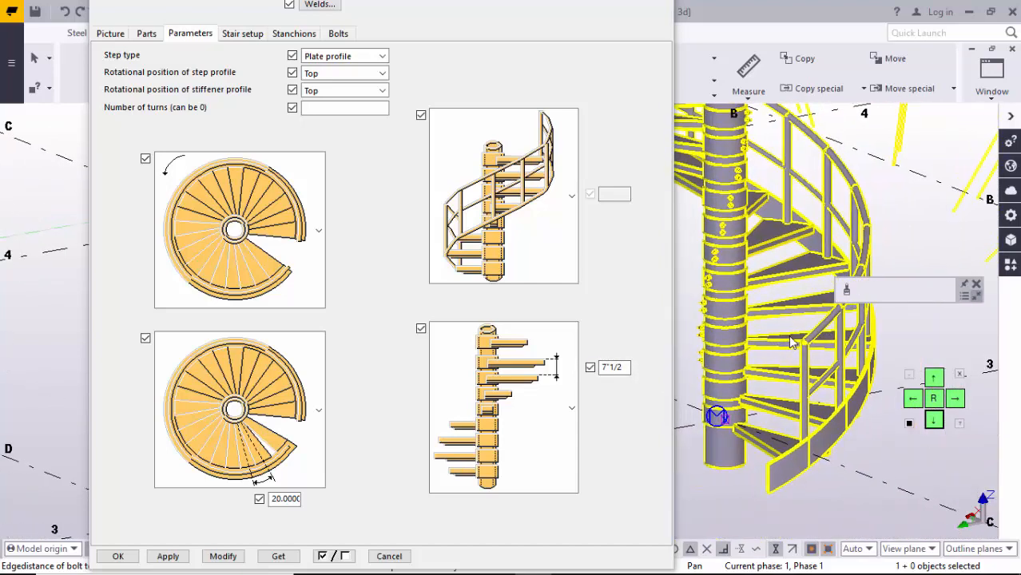
pyautogui.scroll(-3, 759, 335)
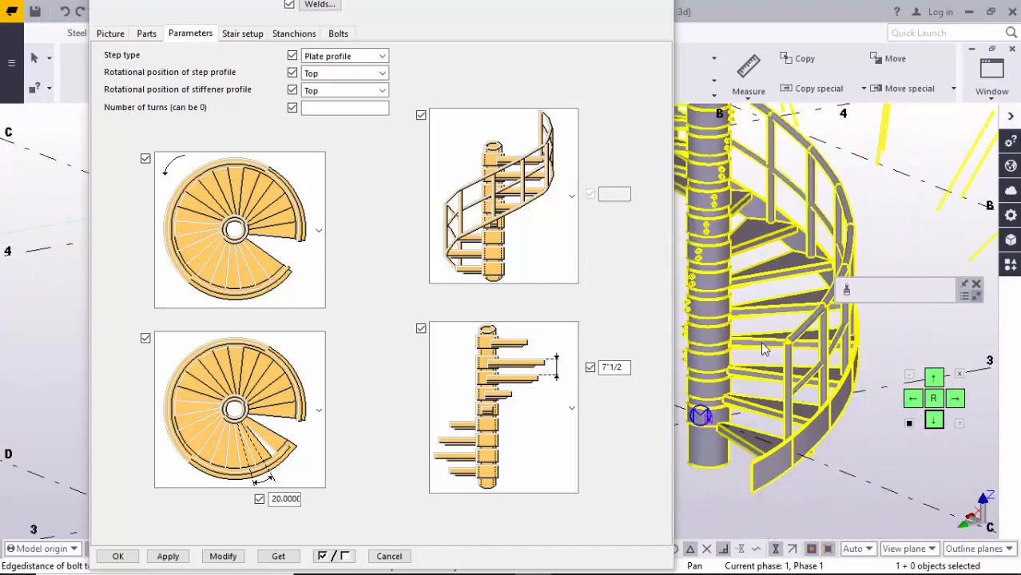
# Switch to the ELEVATION ON GRID C view, set the vertical distance between steps to 9", and modify the stair.
pyautogui.click(992, 80)
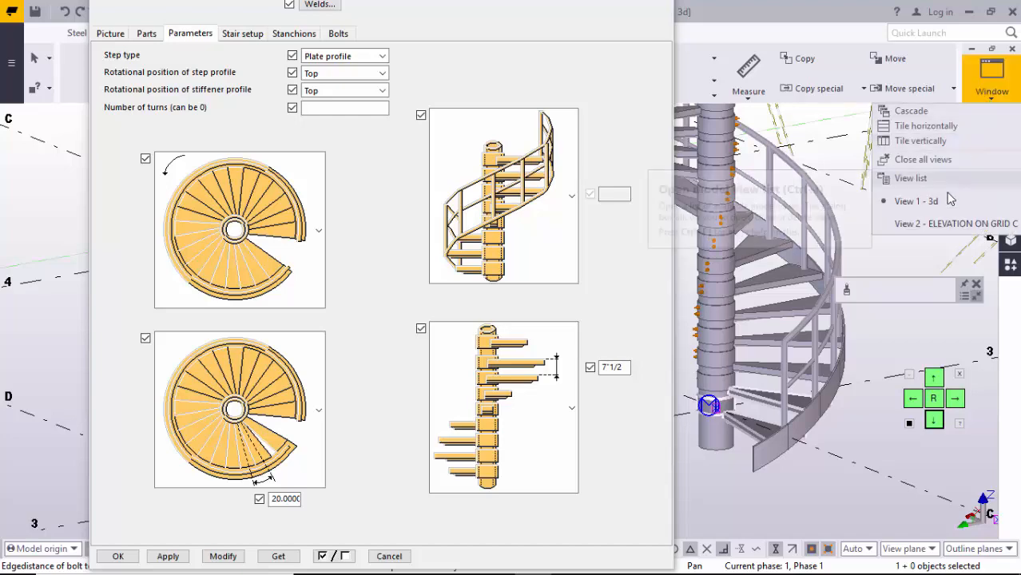
pyautogui.click(951, 224)
pyautogui.scroll(8, 785, 340)
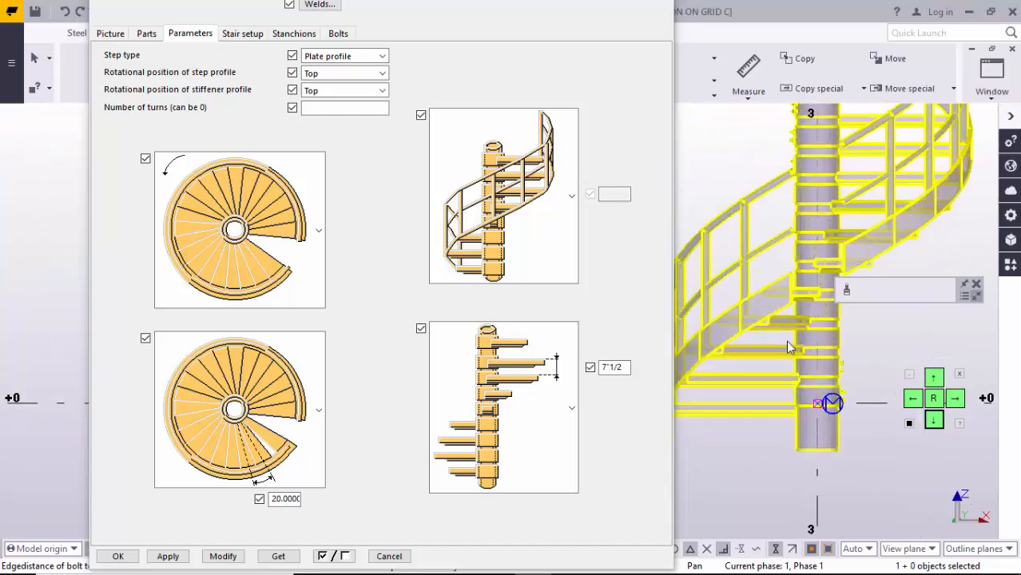
pyautogui.scroll(-2, 781, 373)
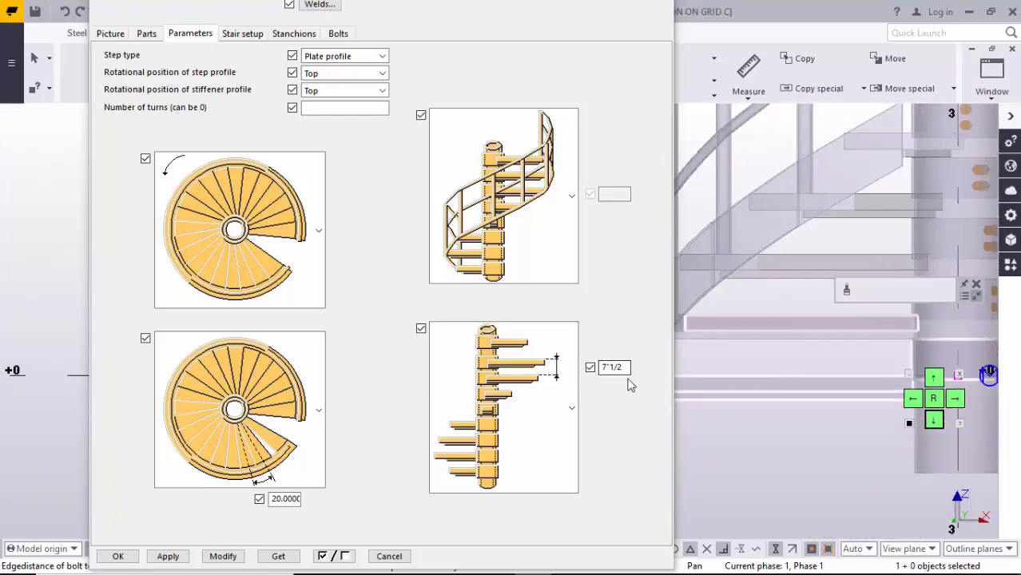
pyautogui.click(615, 368)
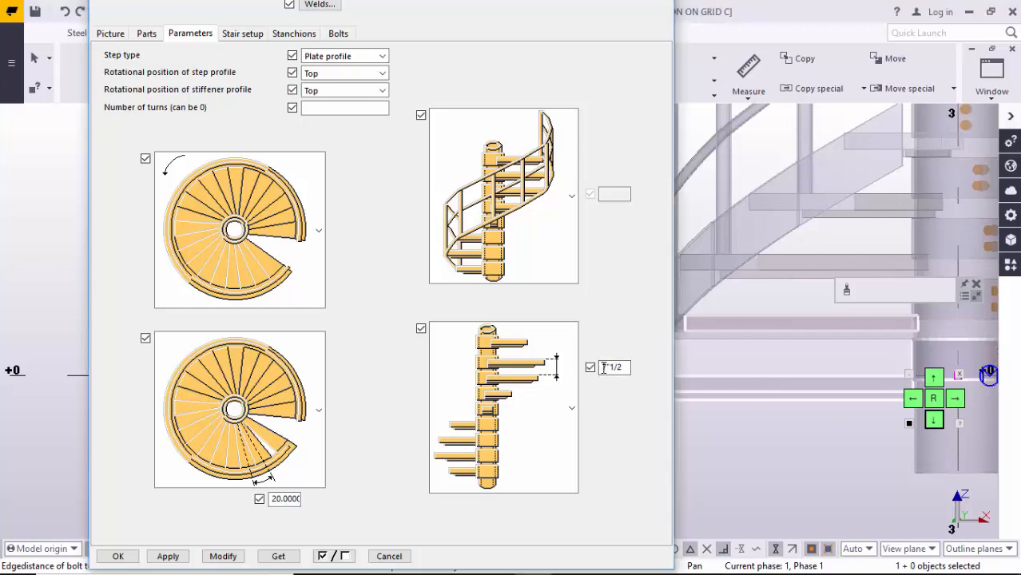
pyautogui.moveTo(604, 367); pyautogui.dragTo(651, 365)
pyautogui.click(239, 557)
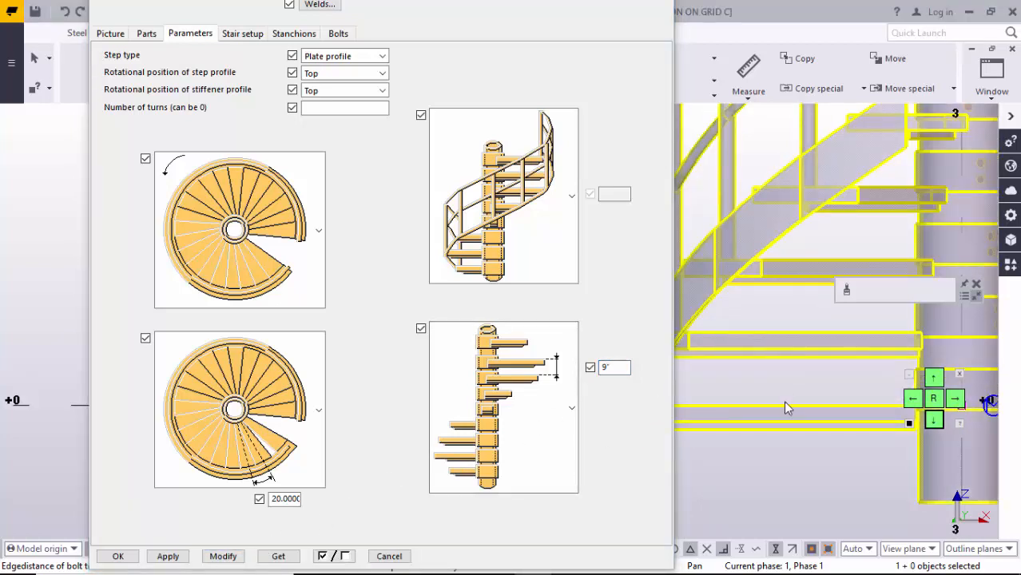
# Measure the vertical distance between the tops of the two lowest steps in the elevation.
pyautogui.click(748, 95)
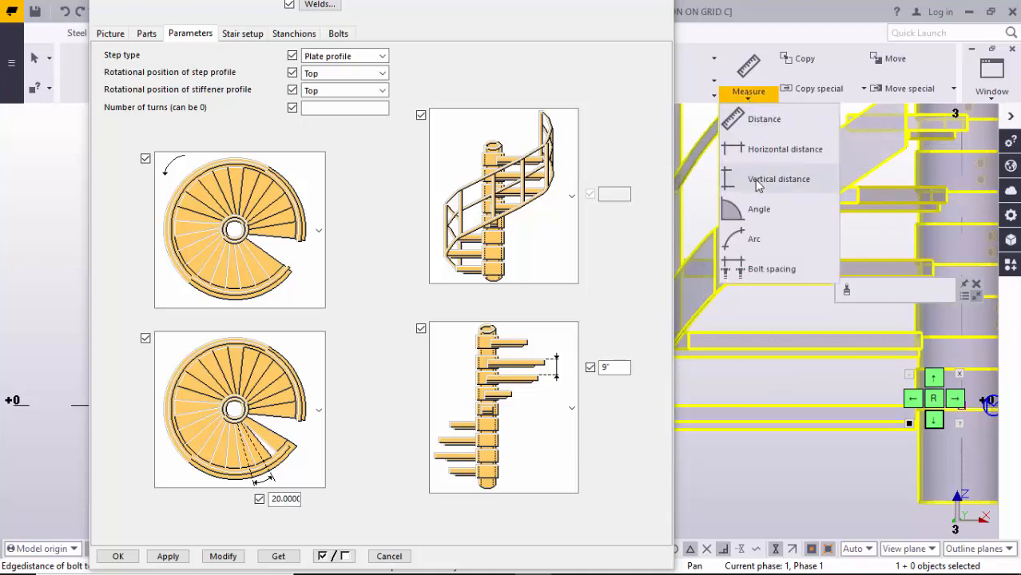
pyautogui.click(758, 95)
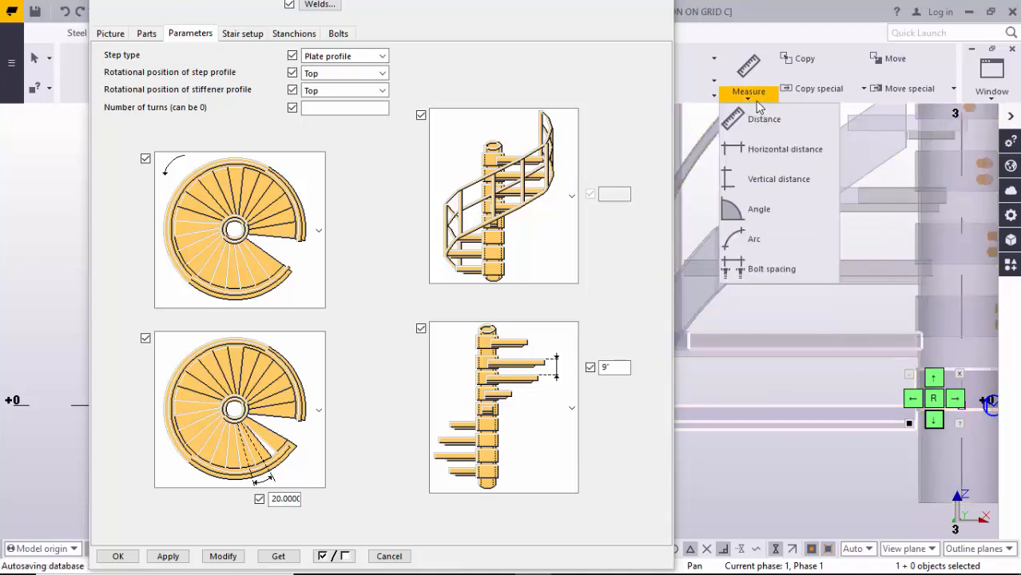
pyautogui.click(759, 183)
pyautogui.moveTo(820, 379); pyautogui.dragTo(820, 321, button='middle')
pyautogui.scroll(3, 822, 324)
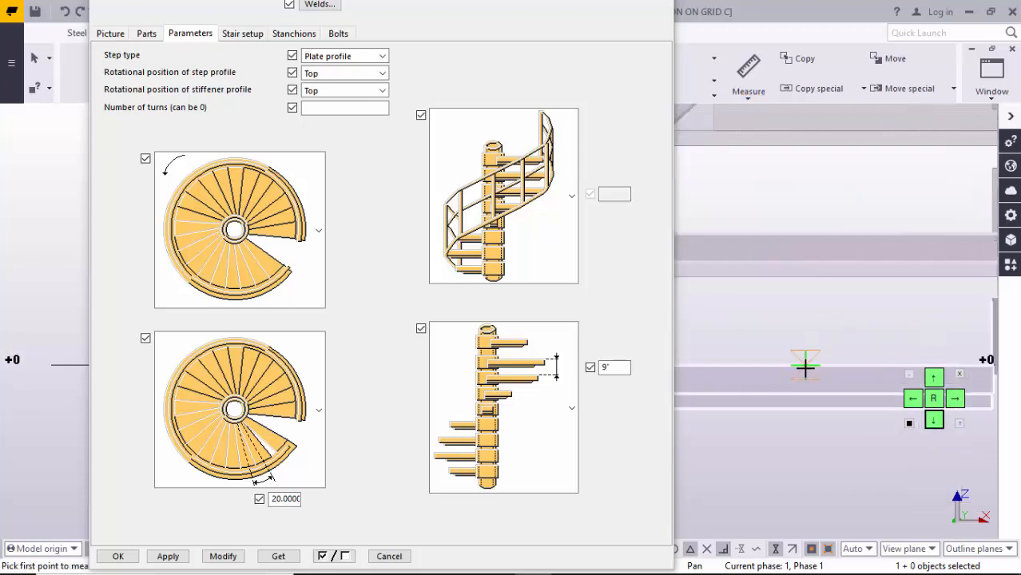
pyautogui.click(806, 365)
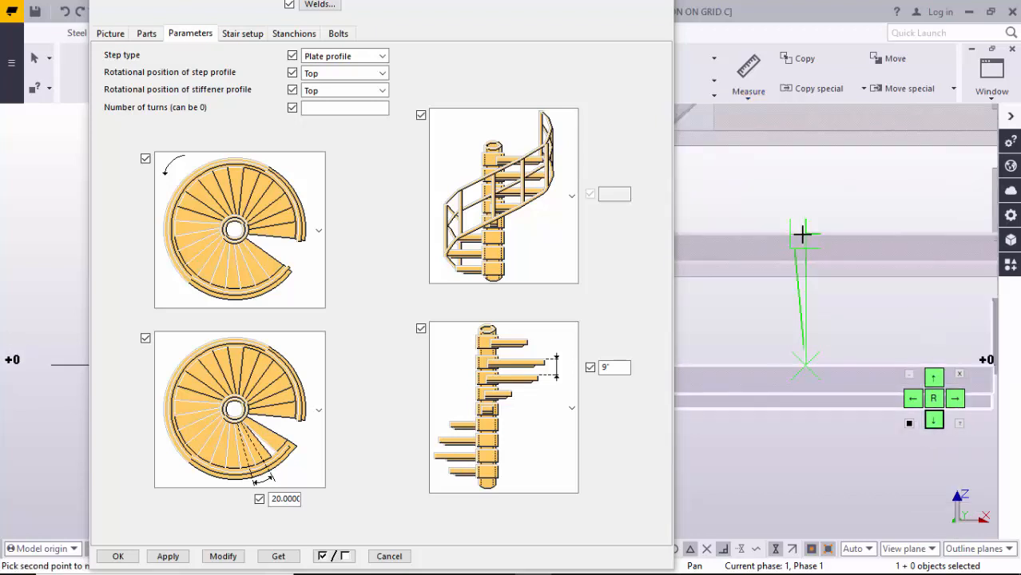
pyautogui.click(803, 235)
pyautogui.click(858, 332)
pyautogui.moveTo(859, 334); pyautogui.dragTo(802, 329, button='middle')
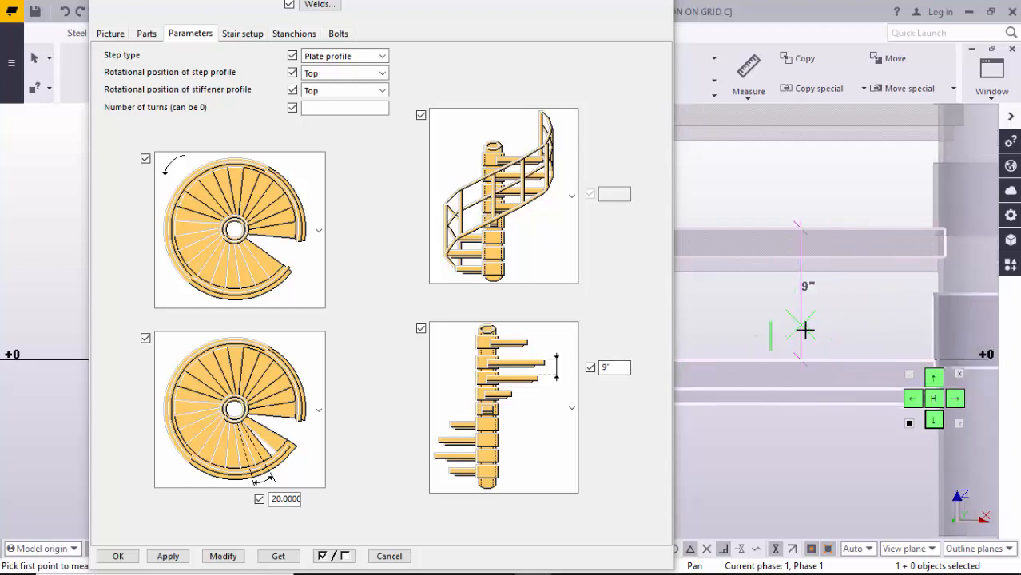
pyautogui.scroll(-3, 804, 330)
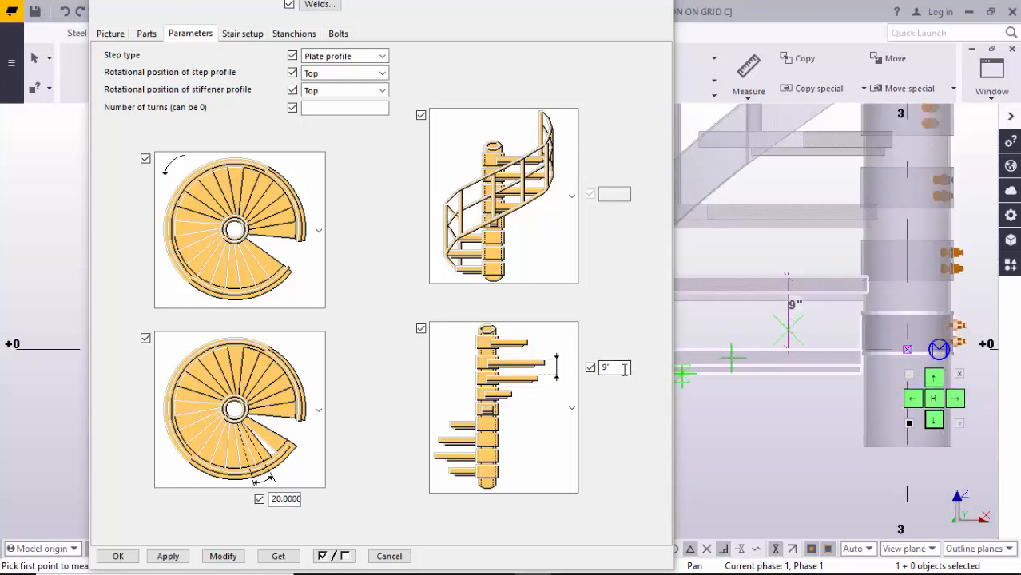
pyautogui.rightClick(761, 248)
pyautogui.click(791, 260)
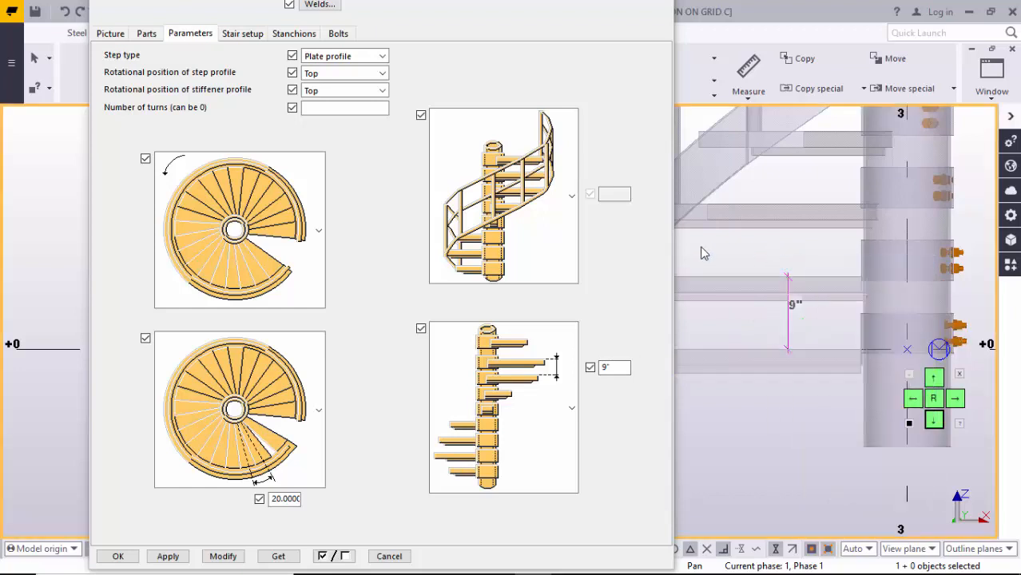
# Open the stair setup parameters and measure the vertical height of the lowest step collar on the central column in the elevation.
pyautogui.click(244, 35)
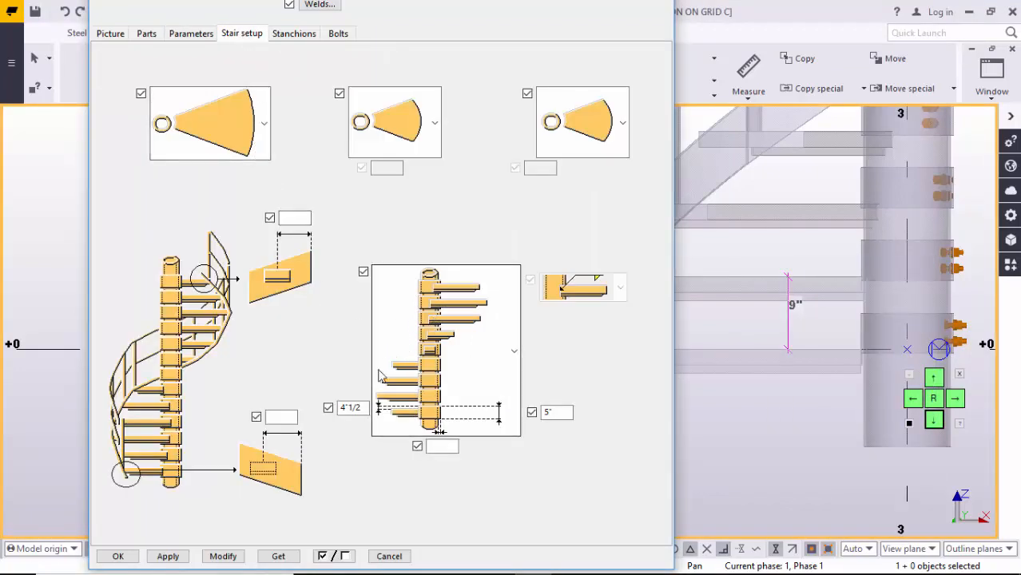
pyautogui.moveTo(759, 371); pyautogui.dragTo(696, 380, button='middle')
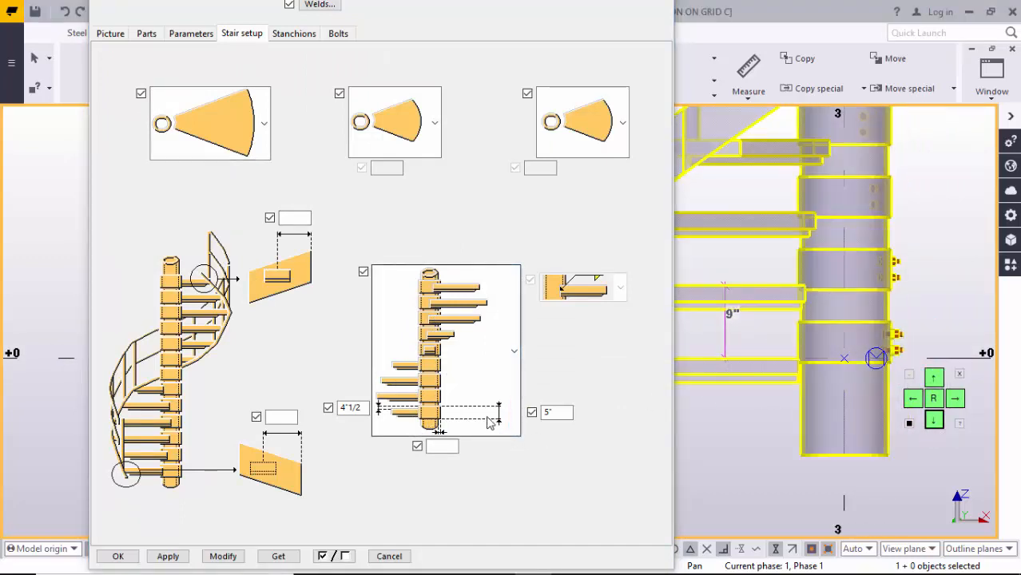
pyautogui.scroll(5, 819, 384)
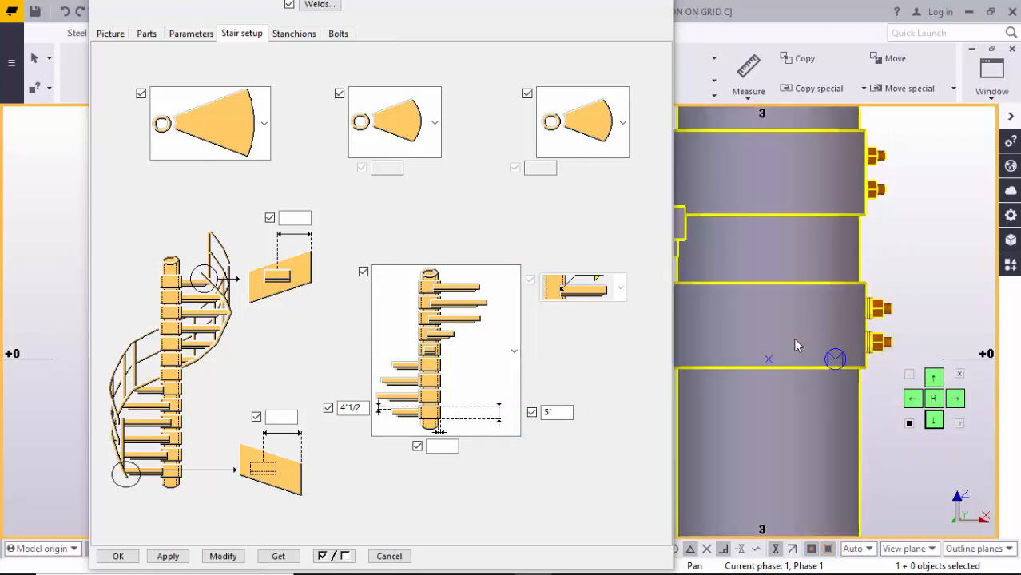
pyautogui.scroll(-2, 839, 390)
pyautogui.scroll(2, 879, 339)
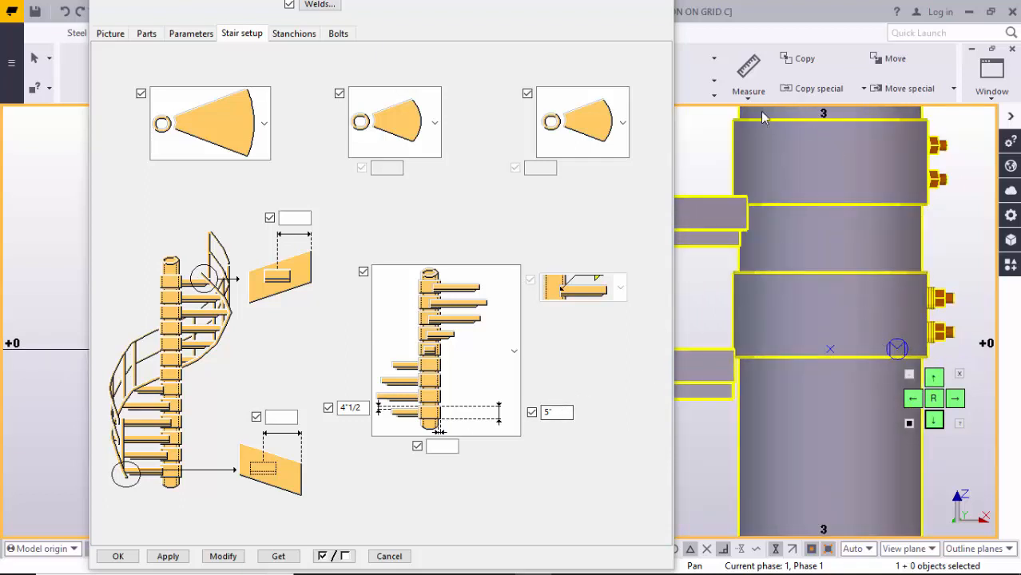
pyautogui.click(748, 91)
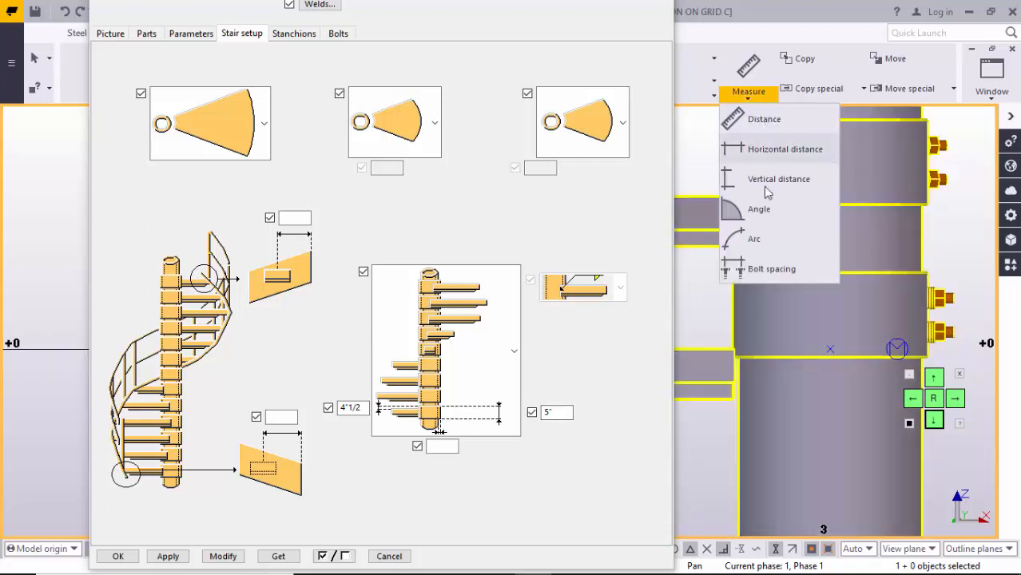
pyautogui.click(769, 180)
pyautogui.click(785, 267)
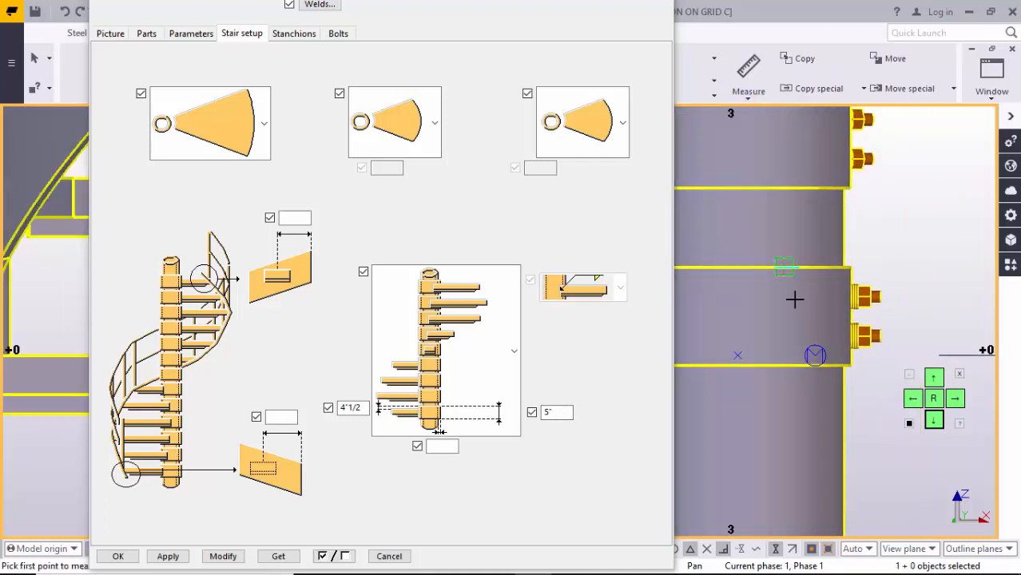
pyautogui.click(927, 313)
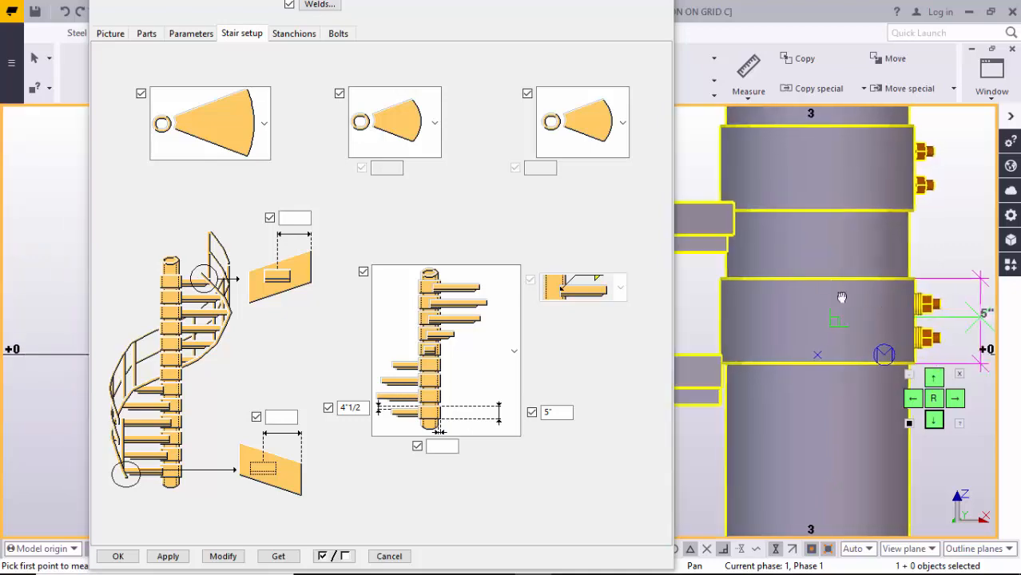
# Examine in the 3d view and the elevation how the lowest step sits on its collar around the central column.
pyautogui.hotkey('ctrl', 'Tab')
pyautogui.rightClick(895, 170)
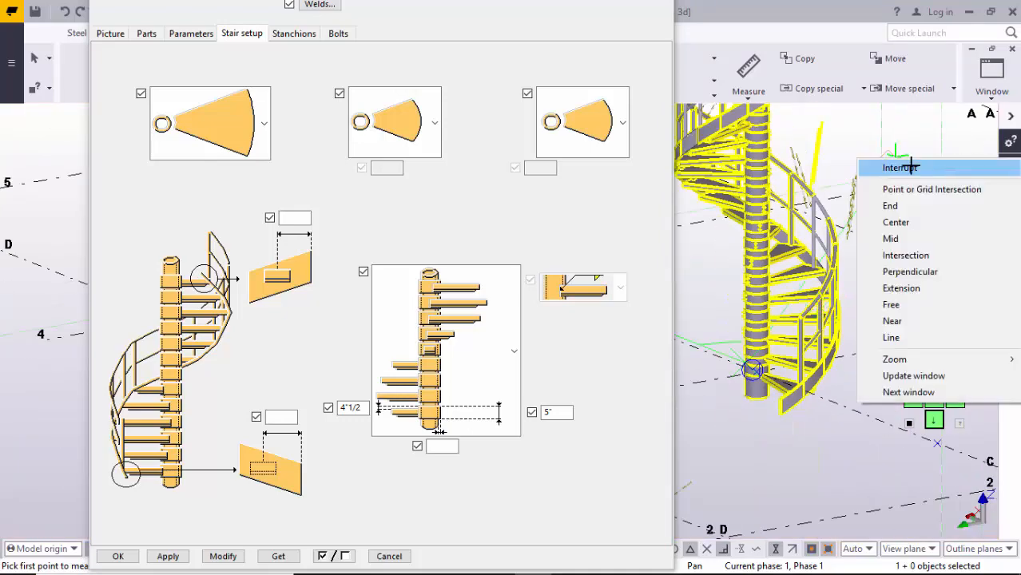
pyautogui.press('Escape')
pyautogui.scroll(8, 761, 323)
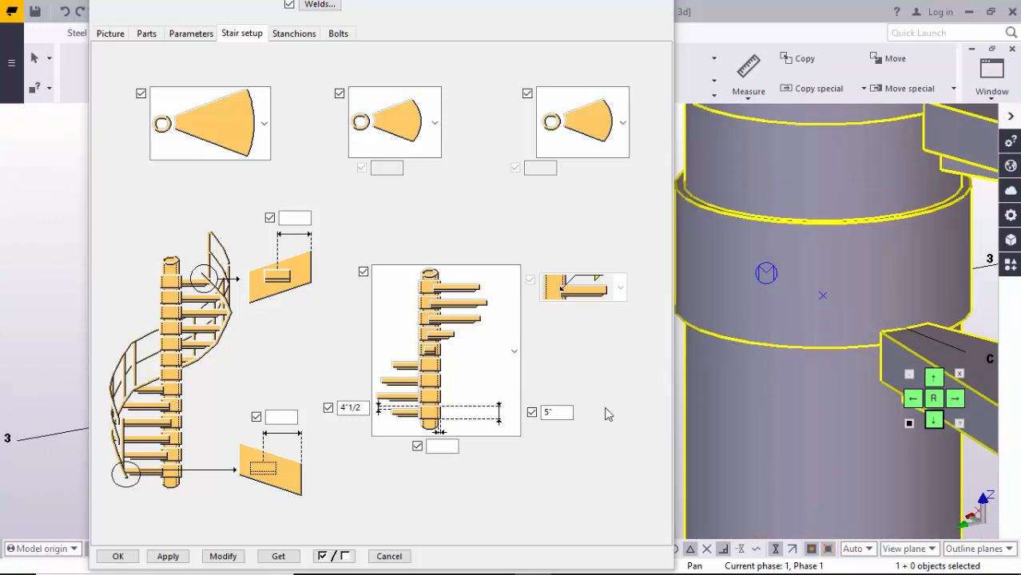
pyautogui.scroll(-5, 844, 304)
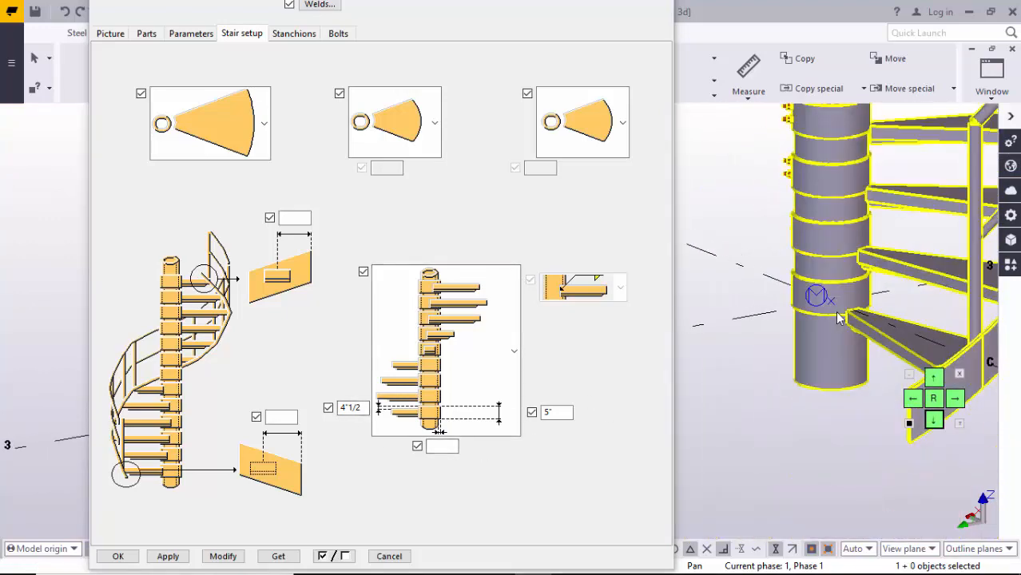
pyautogui.scroll(1, 857, 317)
pyautogui.hotkey('ctrl', 'Tab')
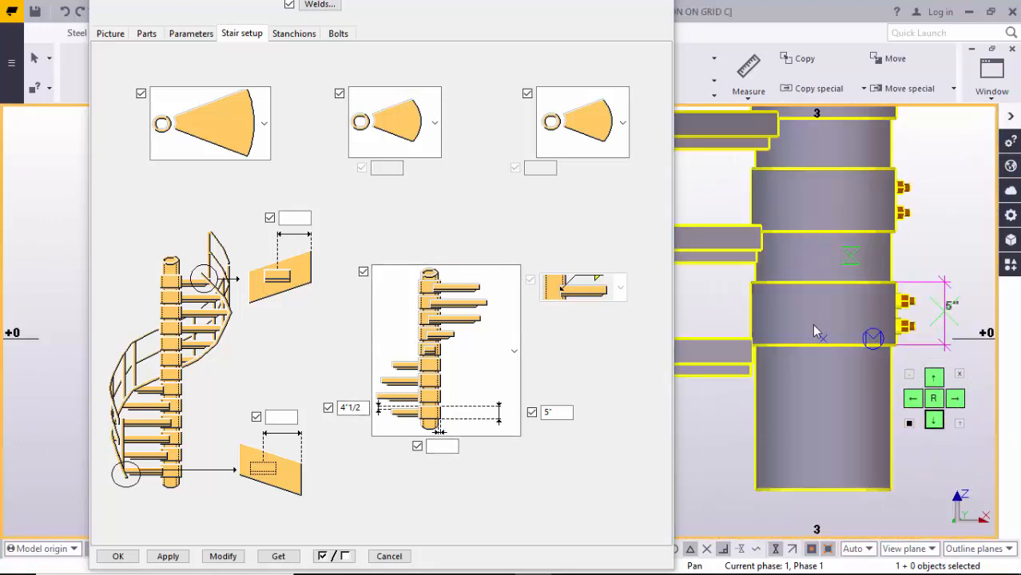
pyautogui.hotkey('ctrl', 'Tab')
pyautogui.scroll(5, 837, 272)
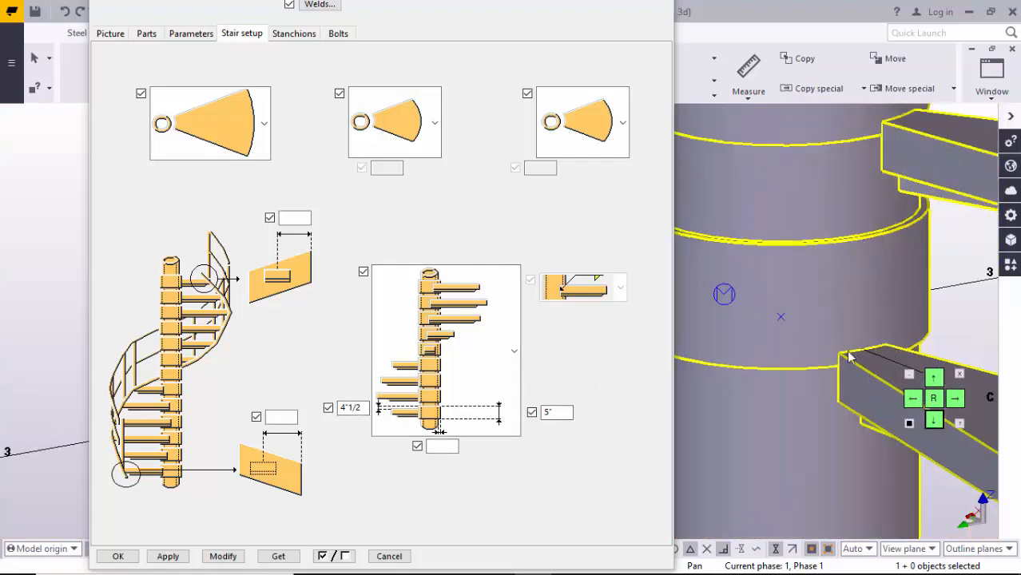
# Set the vertical offset between step and collar in the stair setup to 1/2, modify the stair and check the lowest step.
pyautogui.keyDown('ctrl'); pyautogui.moveTo(831, 354); pyautogui.dragTo(576, 380, button='middle'); pyautogui.keyUp('ctrl')
pyautogui.doubleClick(350, 408)
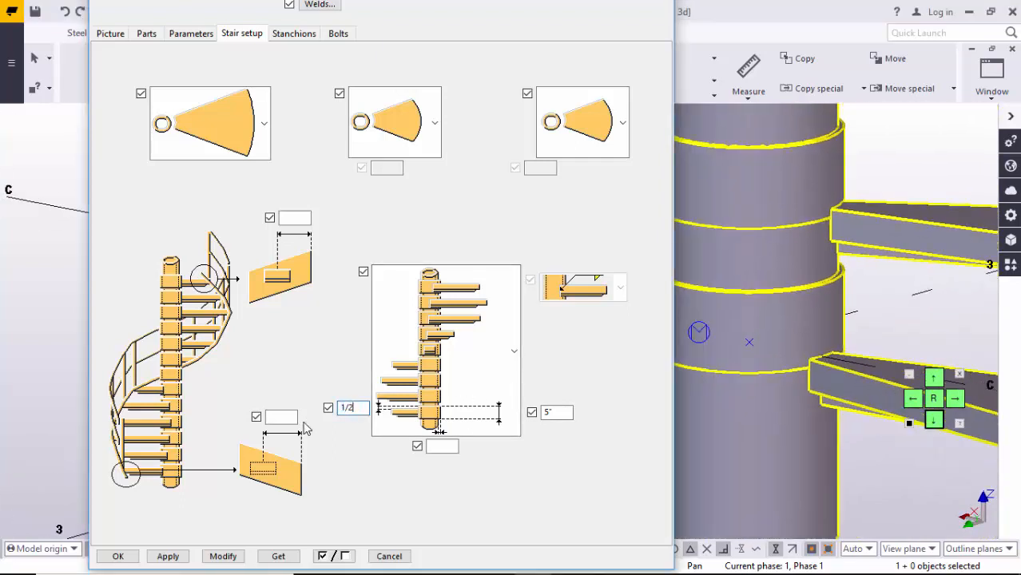
pyautogui.click(220, 554)
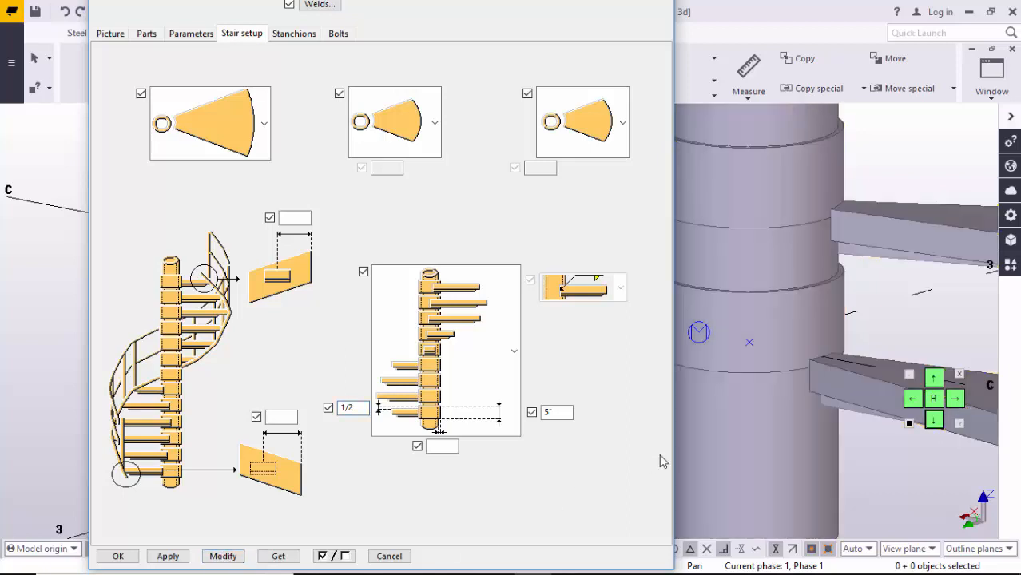
pyautogui.click(757, 397)
pyautogui.click(225, 554)
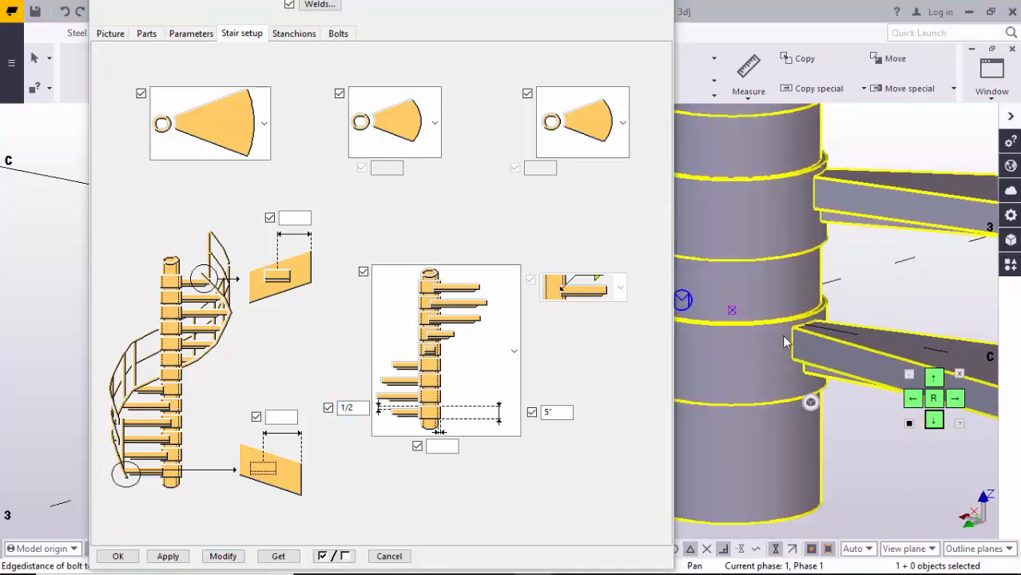
pyautogui.scroll(6, 752, 359)
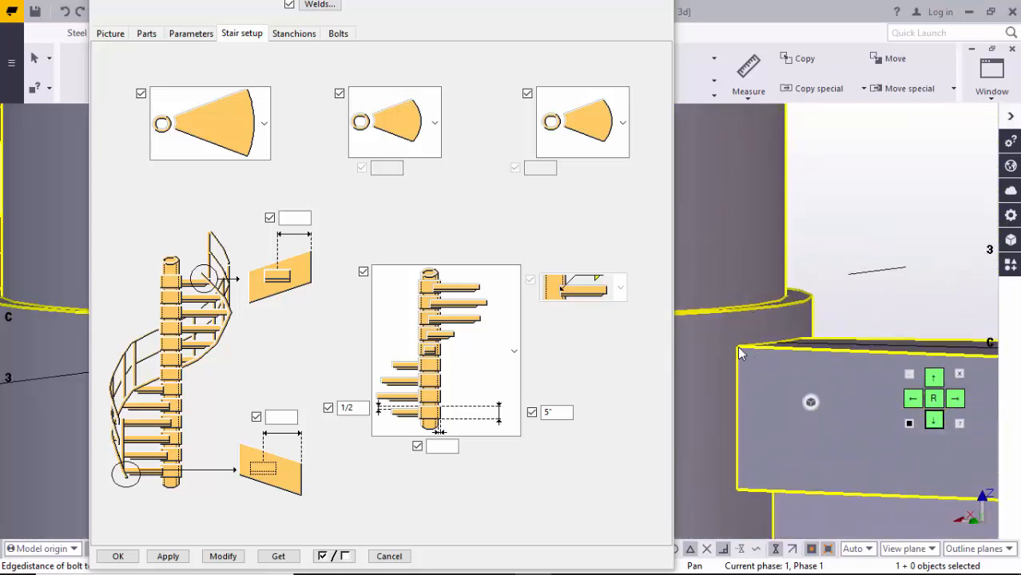
pyautogui.click(351, 410)
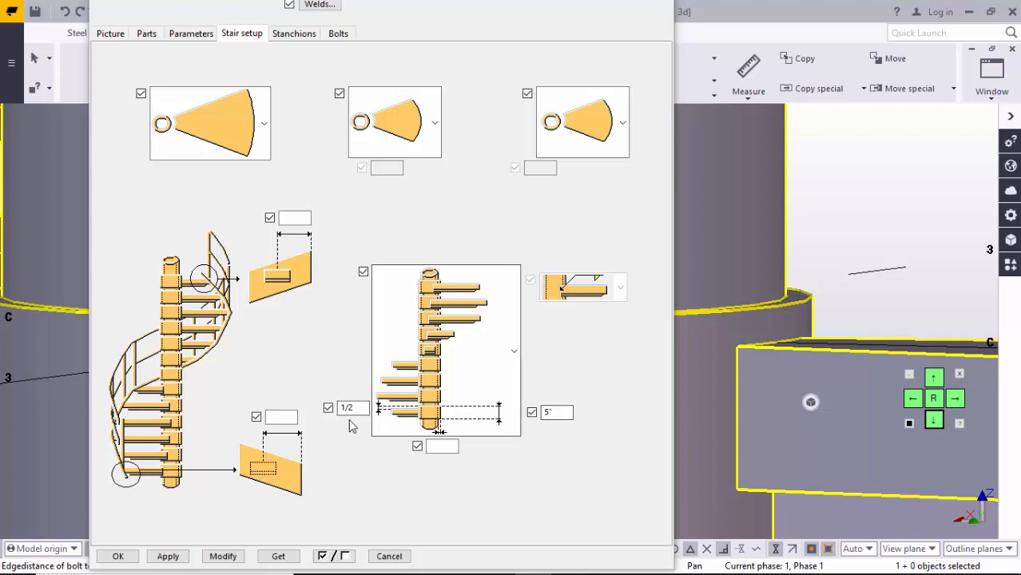
pyautogui.scroll(-5, 780, 323)
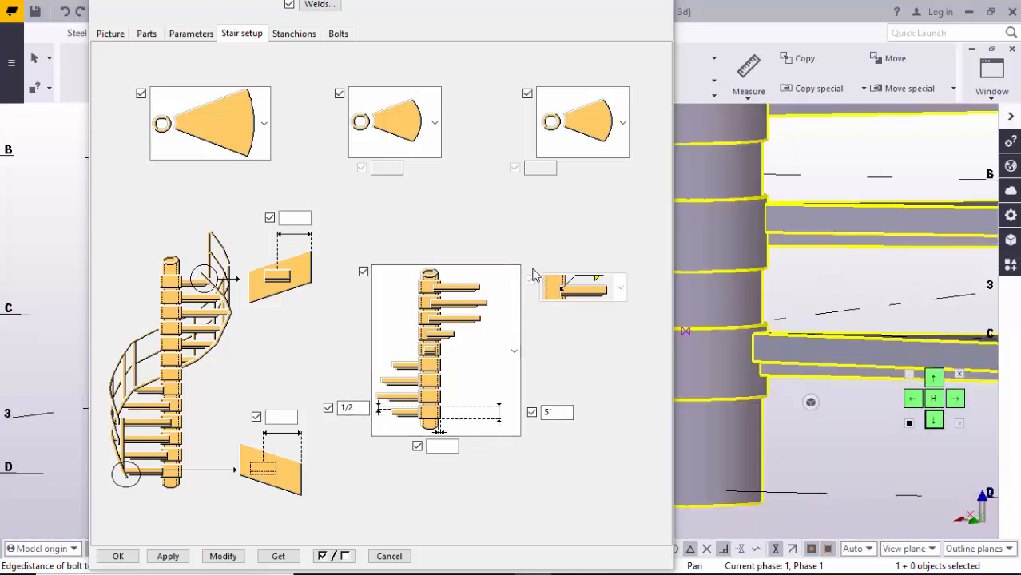
# Set the stanchions' distance from the outer edge of the steps to 4", modify the stair and check the lowest stanchion.
pyautogui.click(286, 36)
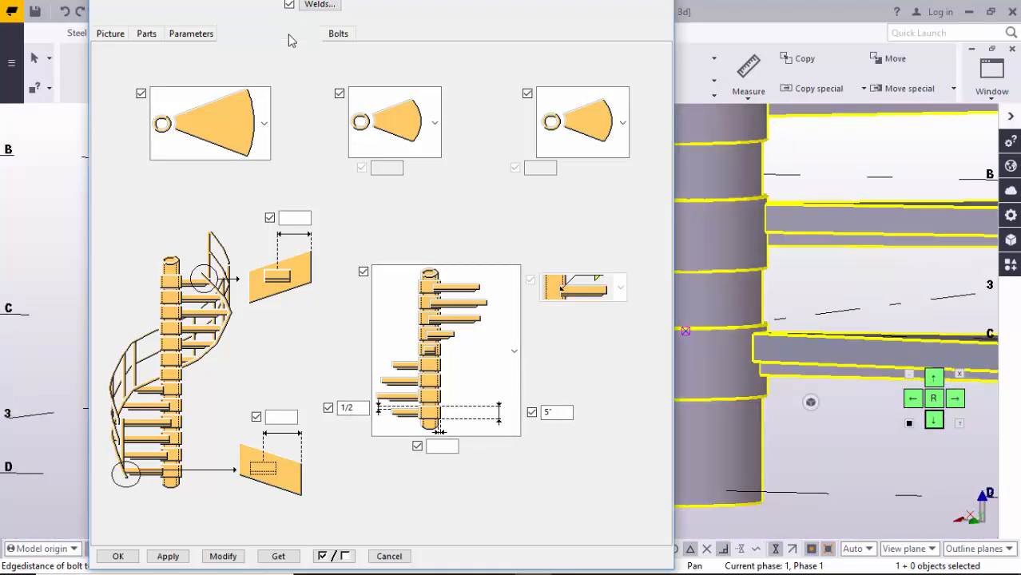
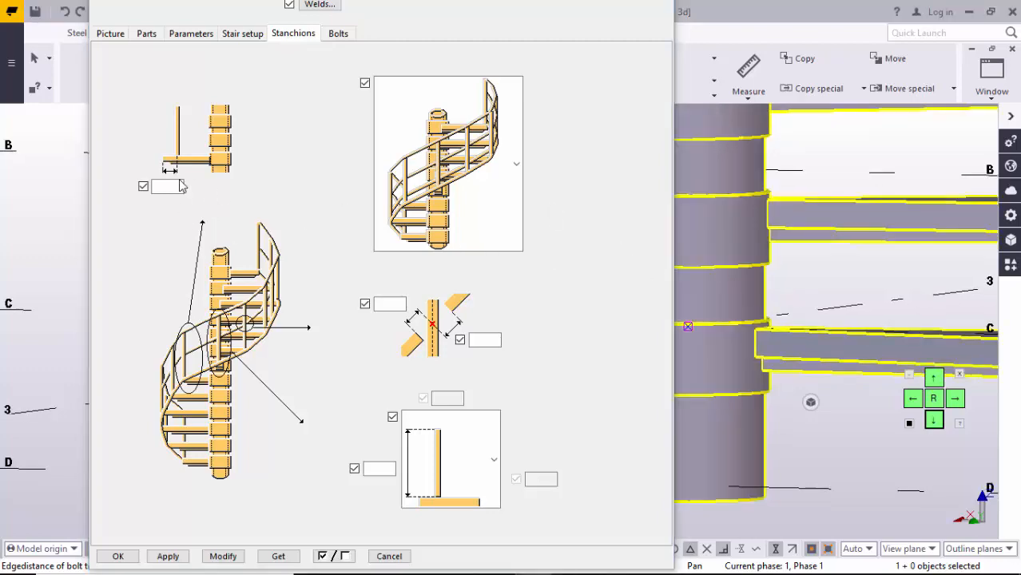
pyautogui.scroll(-5, 800, 302)
pyautogui.scroll(10, 830, 297)
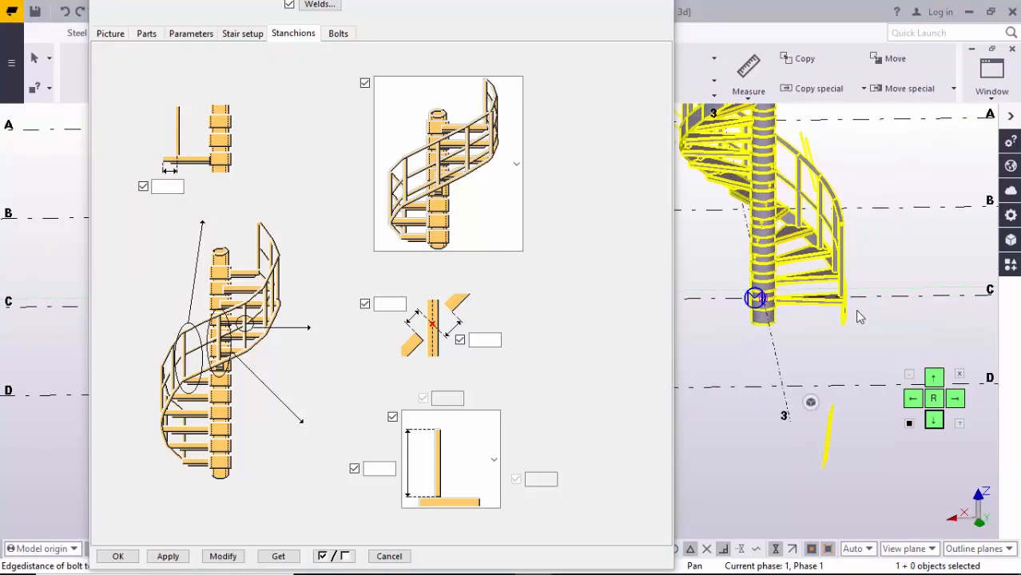
pyautogui.scroll(5, 919, 342)
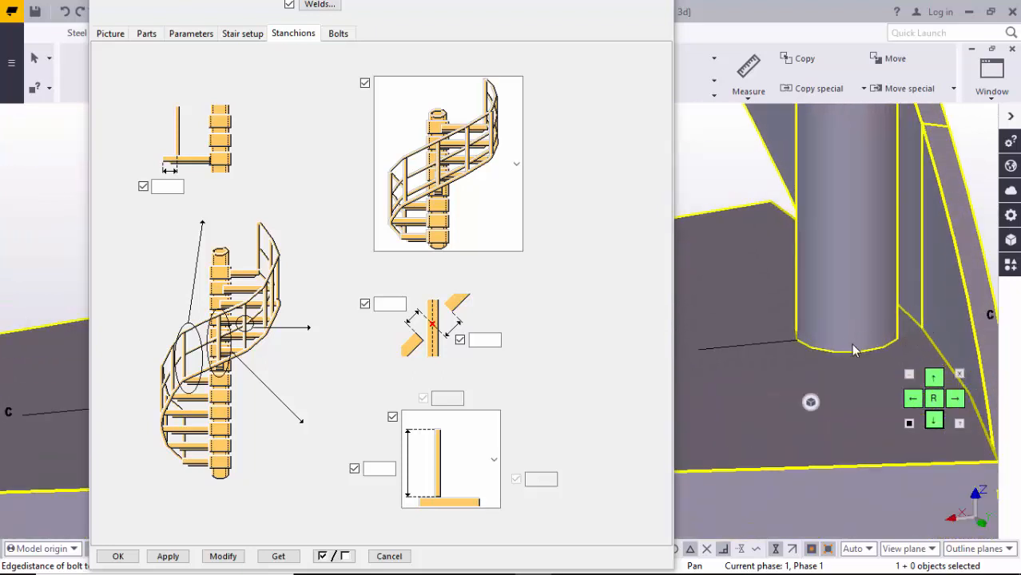
pyautogui.click(178, 185)
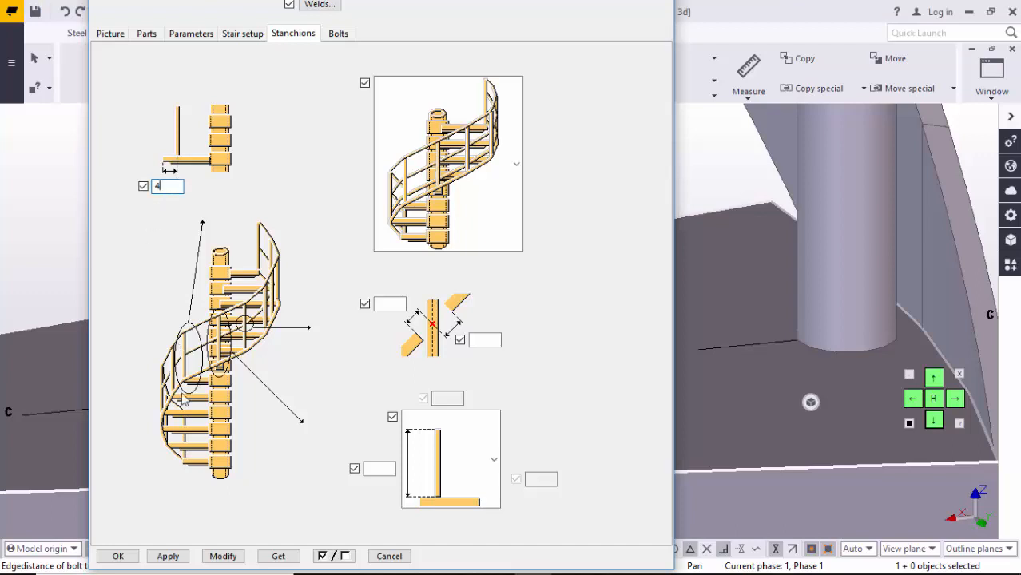
pyautogui.write('4"')
pyautogui.moveTo(872, 343); pyautogui.dragTo(804, 322, button='middle')
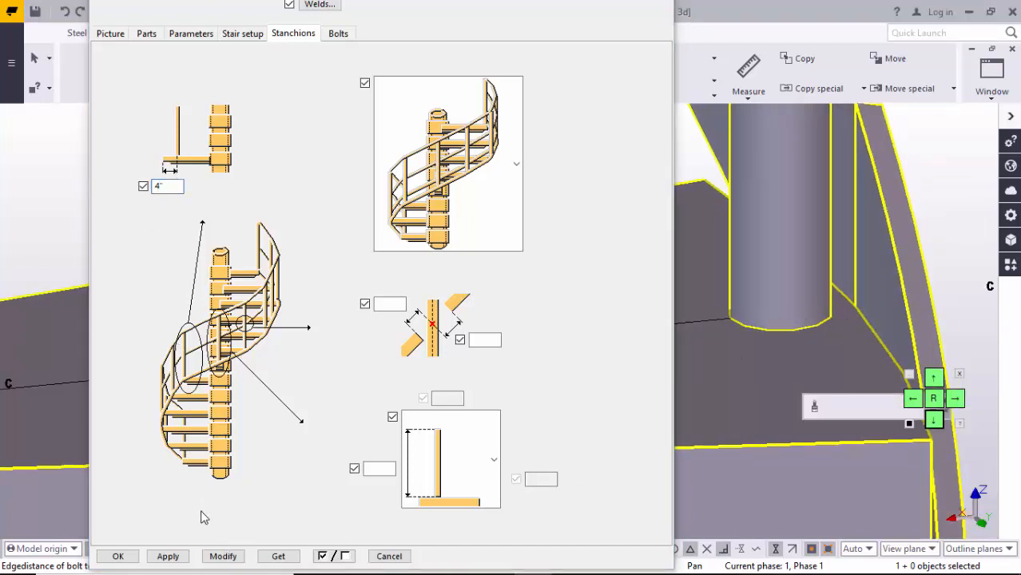
pyautogui.click(223, 556)
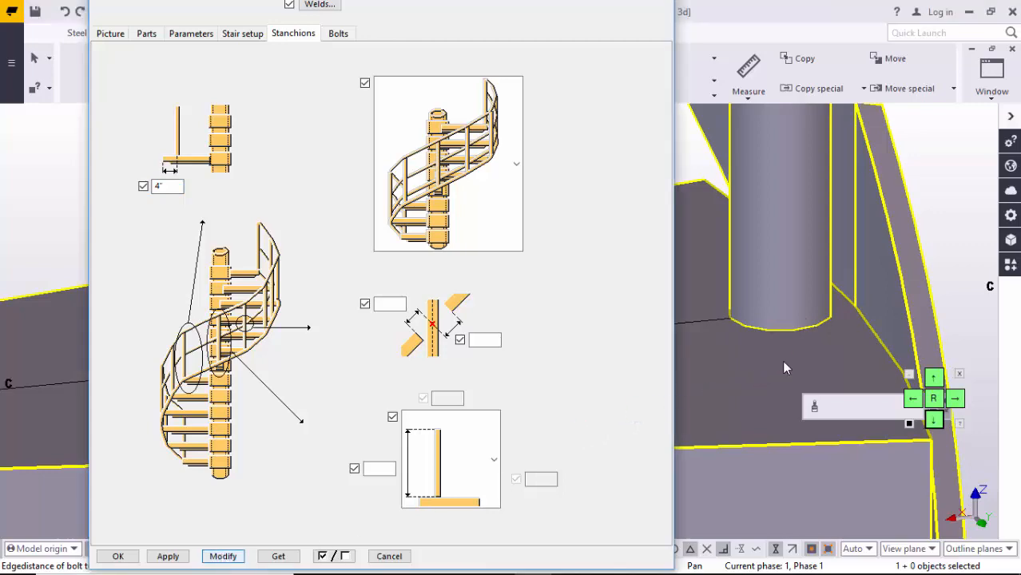
pyautogui.scroll(-3, 847, 335)
pyautogui.moveTo(850, 372); pyautogui.dragTo(860, 255, button='middle')
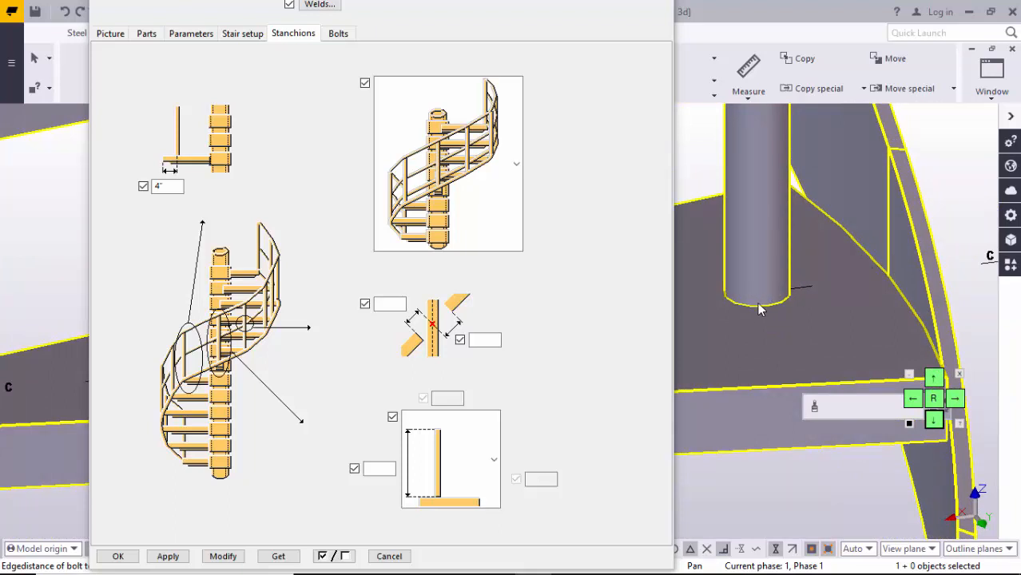
# Set the stanchion height above the step to 3'-0", modify the stair and check the railing in 3D.
pyautogui.scroll(-5, 760, 310)
pyautogui.scroll(-1, 773, 221)
pyautogui.moveTo(773, 223); pyautogui.dragTo(721, 226, button='middle')
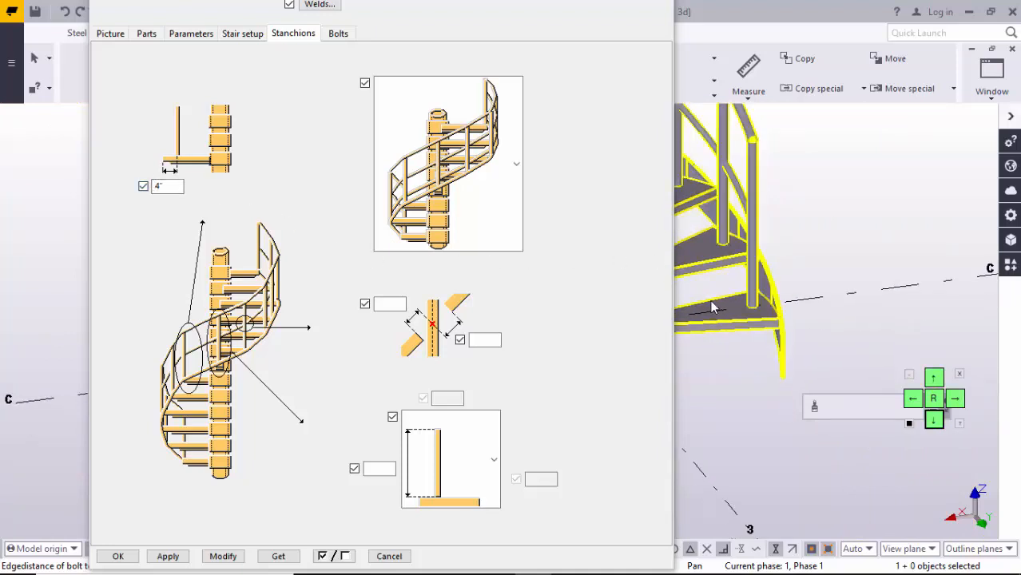
pyautogui.keyDown('ctrl'); pyautogui.moveTo(729, 294); pyautogui.dragTo(783, 293, button='middle'); pyautogui.keyUp('ctrl')
pyautogui.scroll(3, 781, 294)
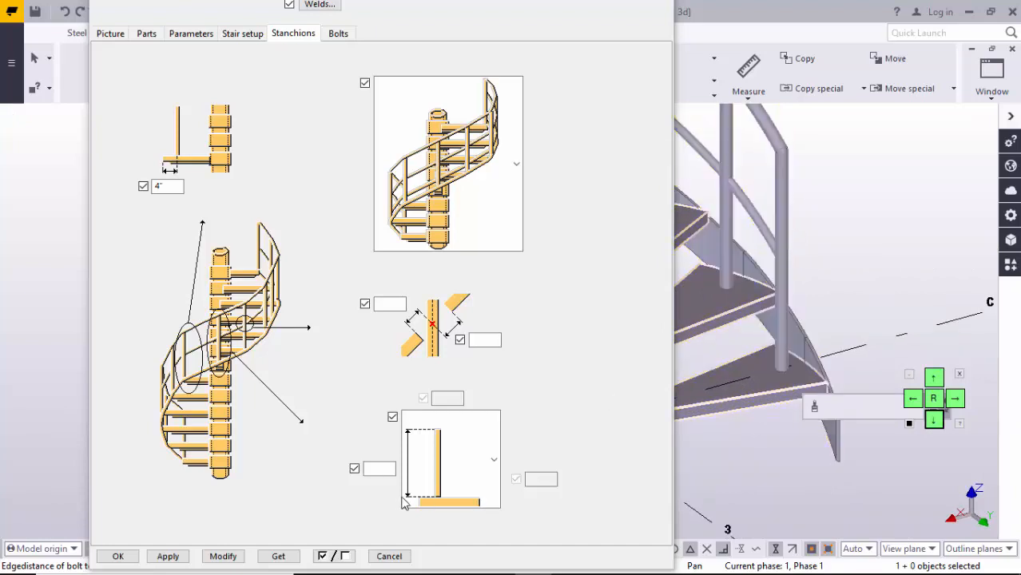
pyautogui.click(378, 472)
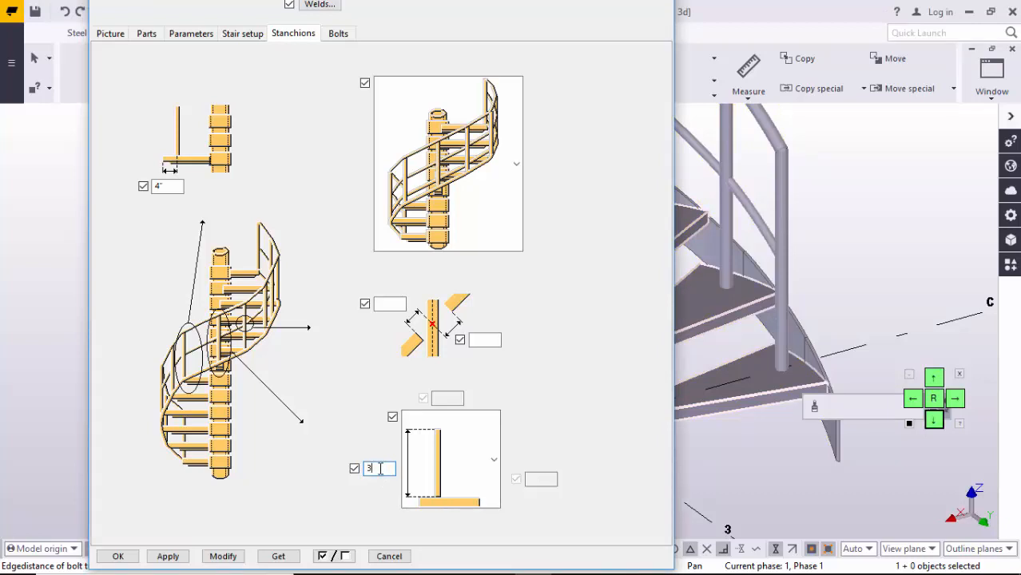
pyautogui.click(225, 555)
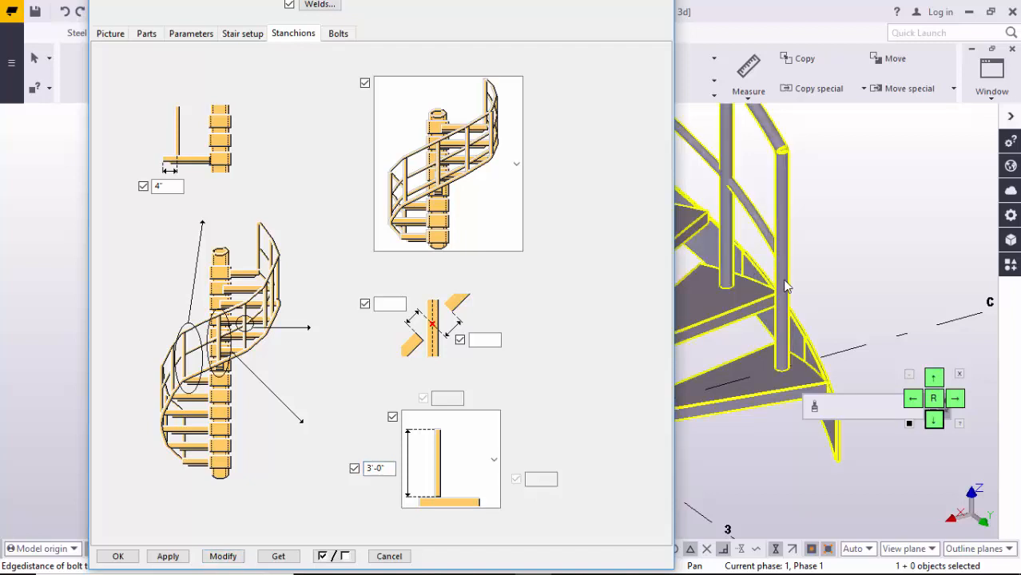
pyautogui.scroll(5, 787, 287)
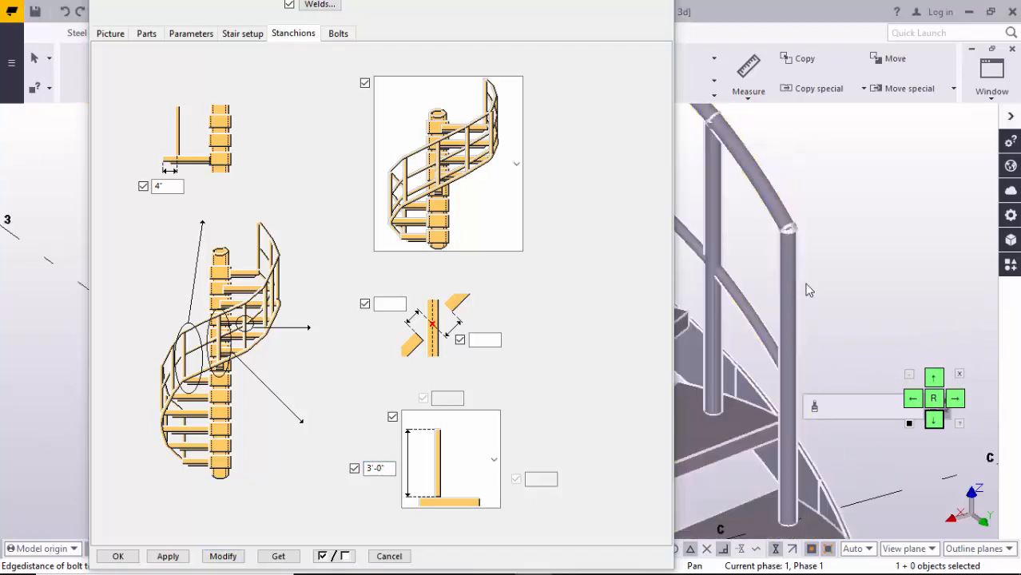
pyautogui.scroll(-3, 807, 290)
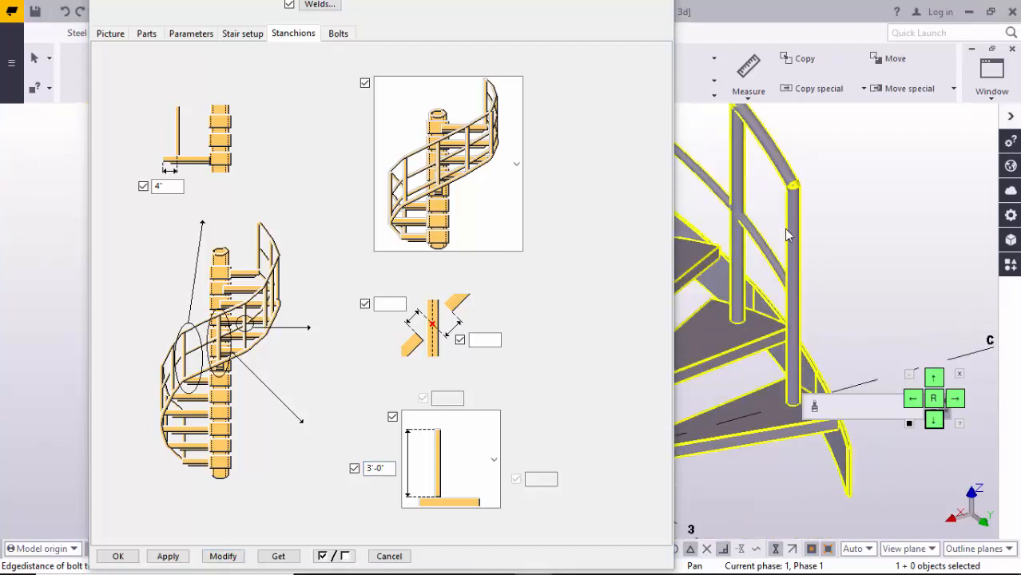
pyautogui.scroll(-5, 807, 223)
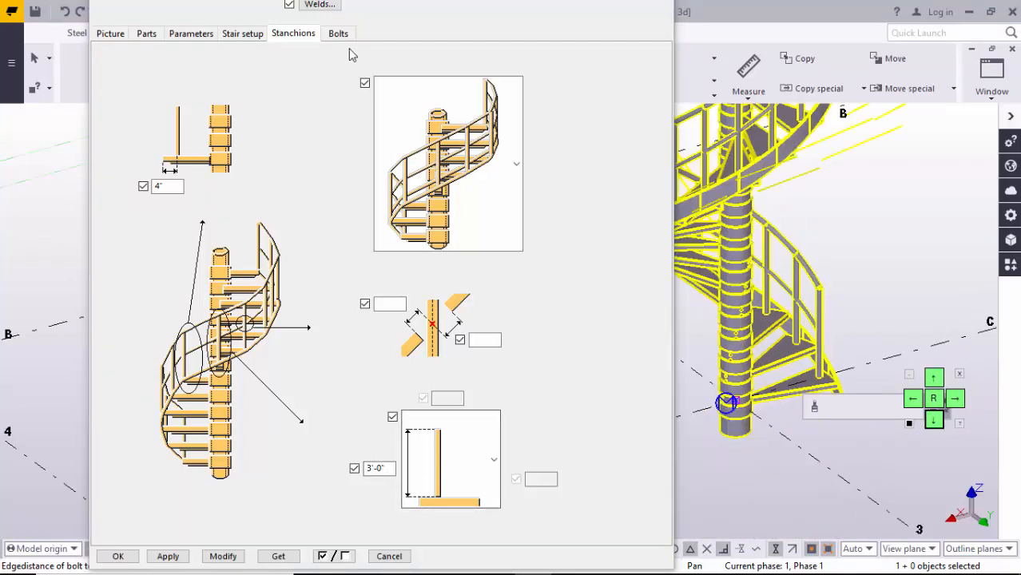
# Try the stanchion type with a bracketed second post, and restore the single-post type.
pyautogui.click(465, 466)
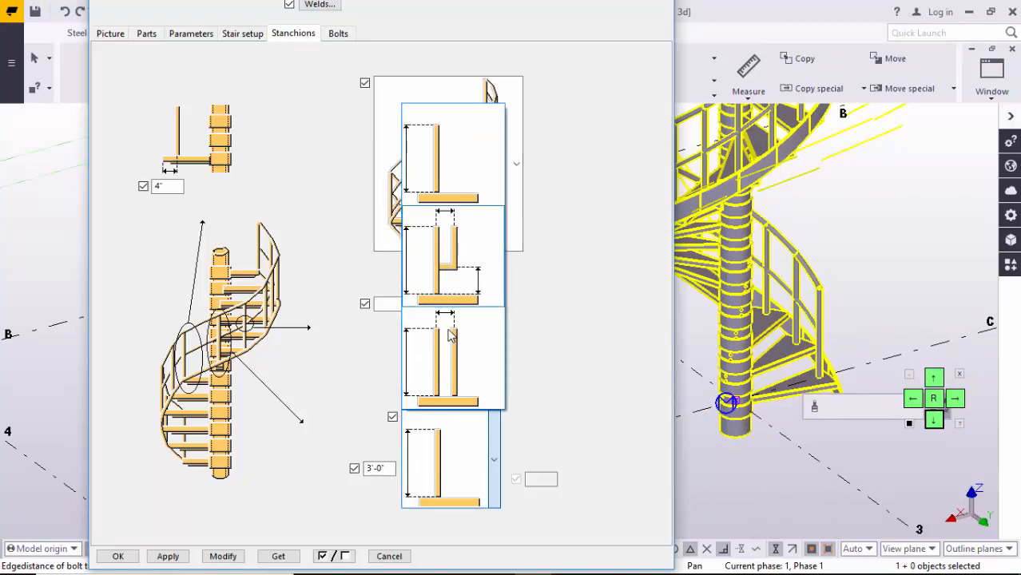
pyautogui.click(457, 275)
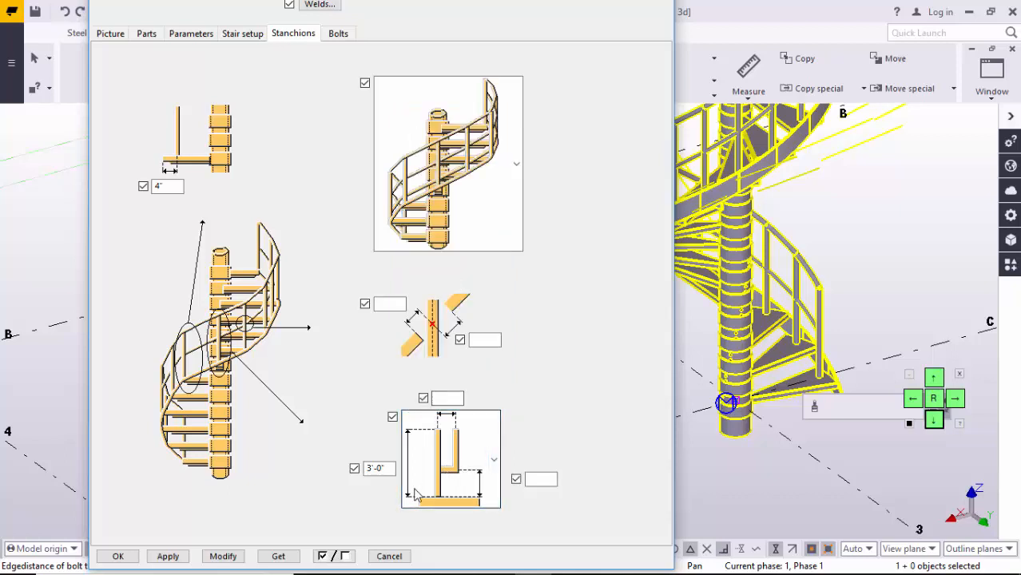
pyautogui.click(468, 434)
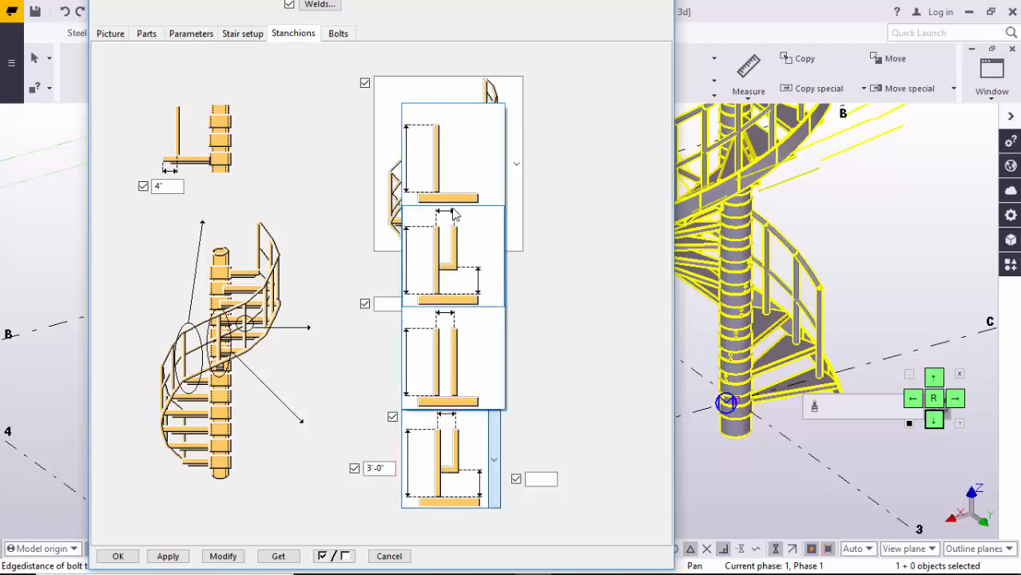
pyautogui.click(458, 161)
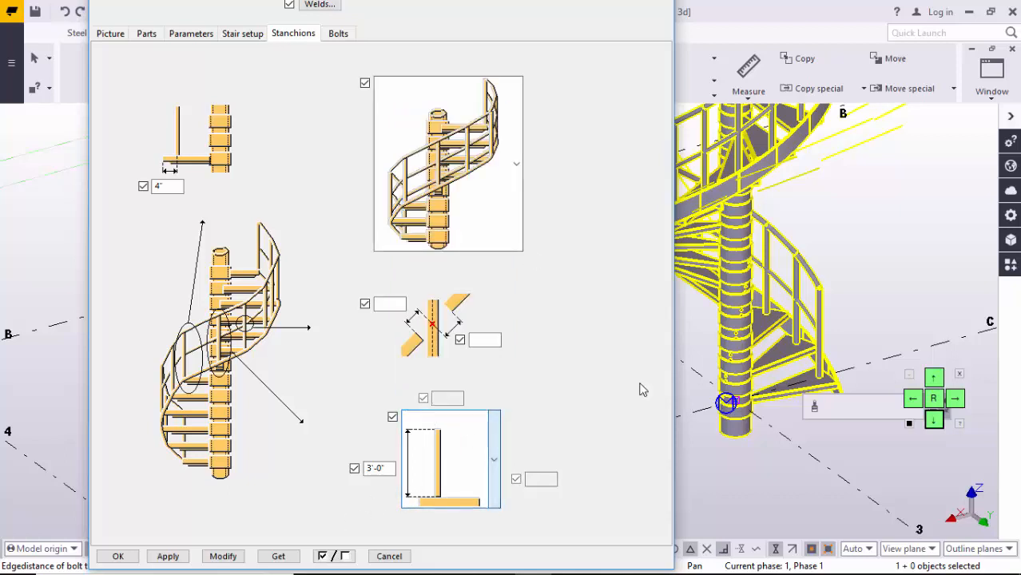
# Open the stair's bolt settings and examine the bolts on the lowest collars in the 3D view.
pyautogui.click(336, 35)
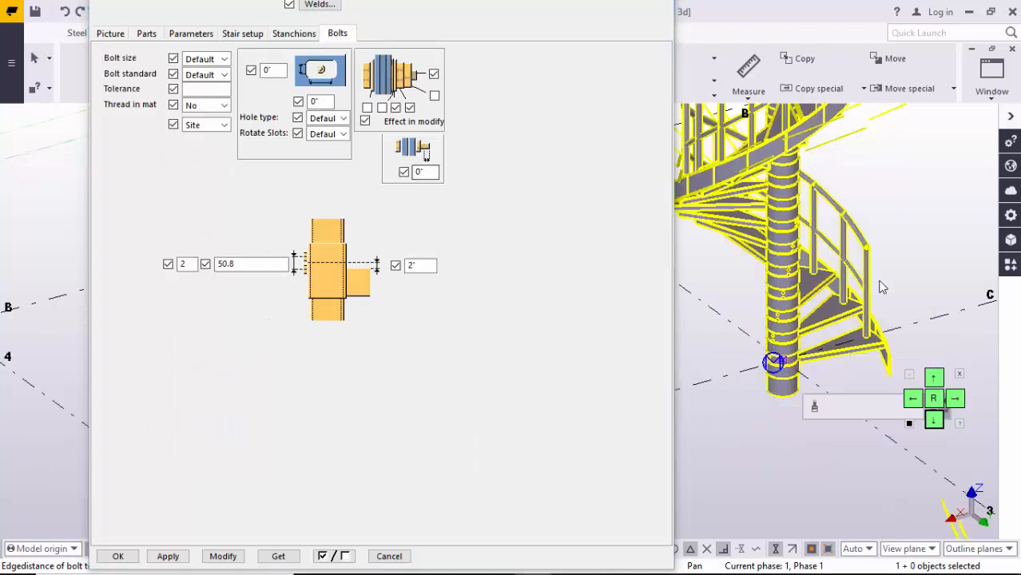
pyautogui.scroll(5, 786, 330)
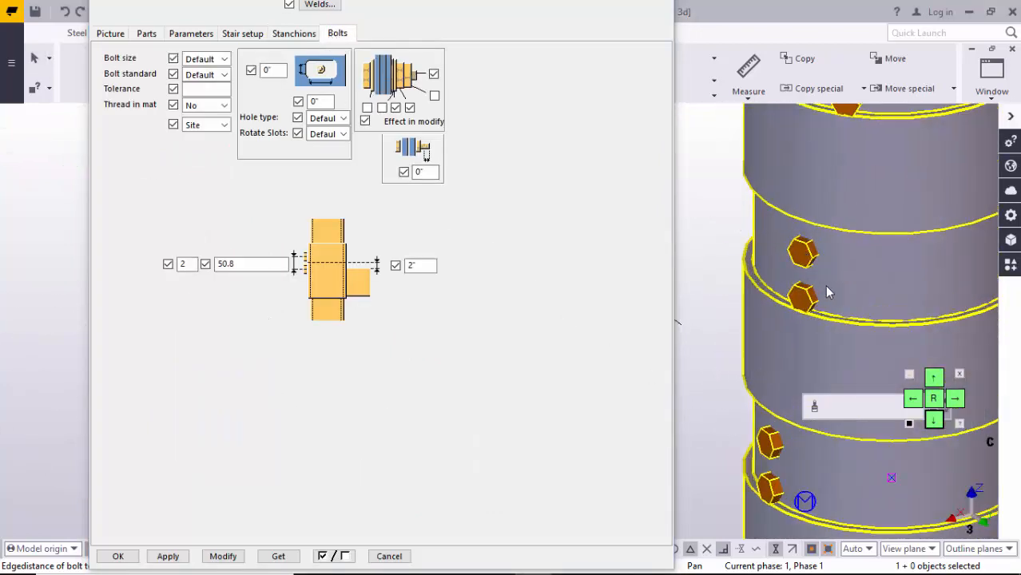
pyautogui.scroll(-5, 826, 286)
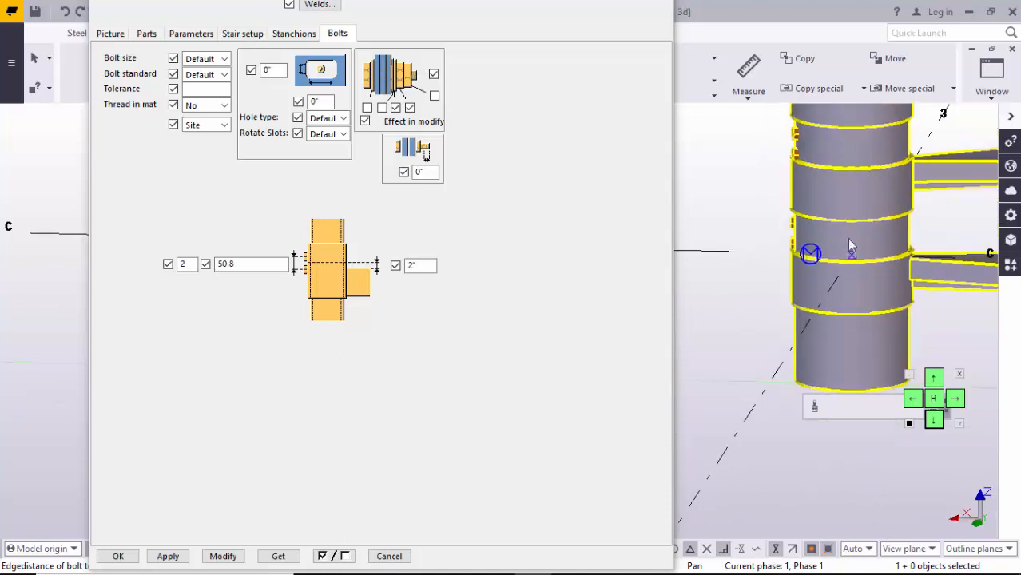
pyautogui.keyDown('ctrl'); pyautogui.moveTo(851, 245); pyautogui.dragTo(876, 252, button='middle'); pyautogui.keyUp('ctrl')
pyautogui.scroll(2, 874, 293)
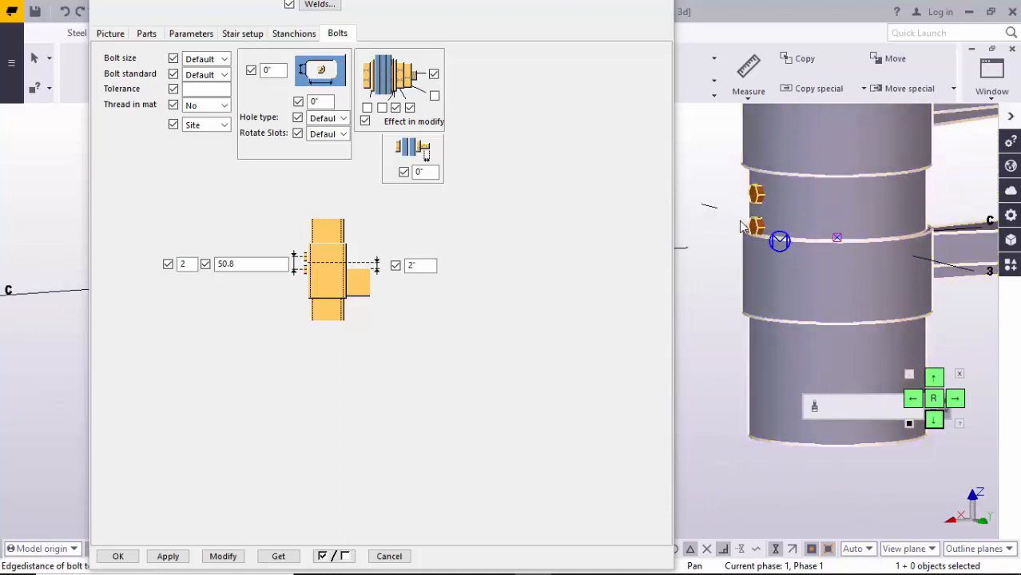
pyautogui.keyDown('ctrl'); pyautogui.moveTo(759, 226); pyautogui.dragTo(735, 231, button='middle'); pyautogui.keyUp('ctrl')
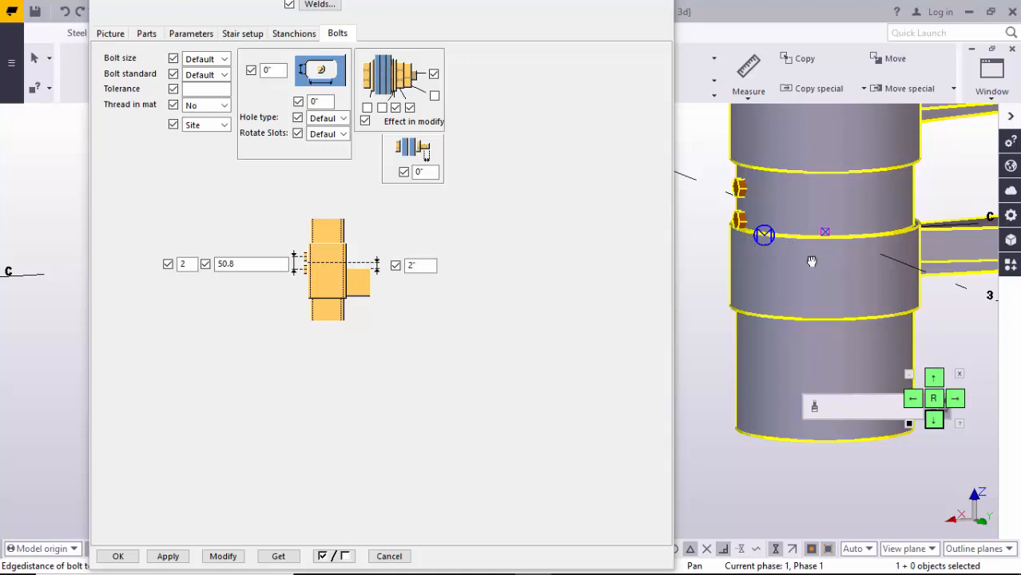
pyautogui.keyDown('ctrl'); pyautogui.moveTo(812, 261); pyautogui.dragTo(672, 279, button='middle'); pyautogui.keyUp('ctrl')
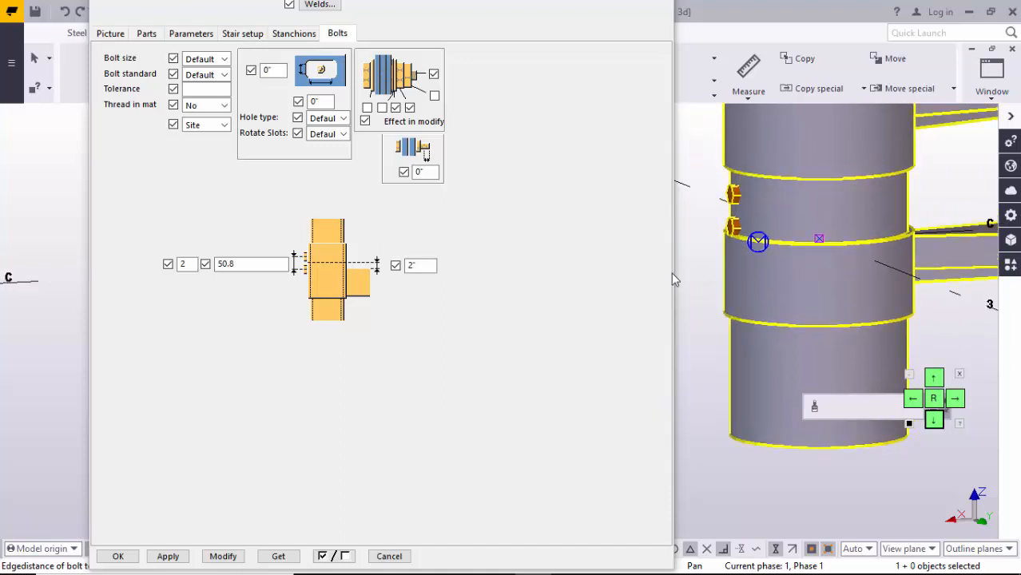
# Set the vertical offset between the collar bolts and the step to -2", modify the stair and check the lowest bolts in 3D.
pyautogui.click(408, 264)
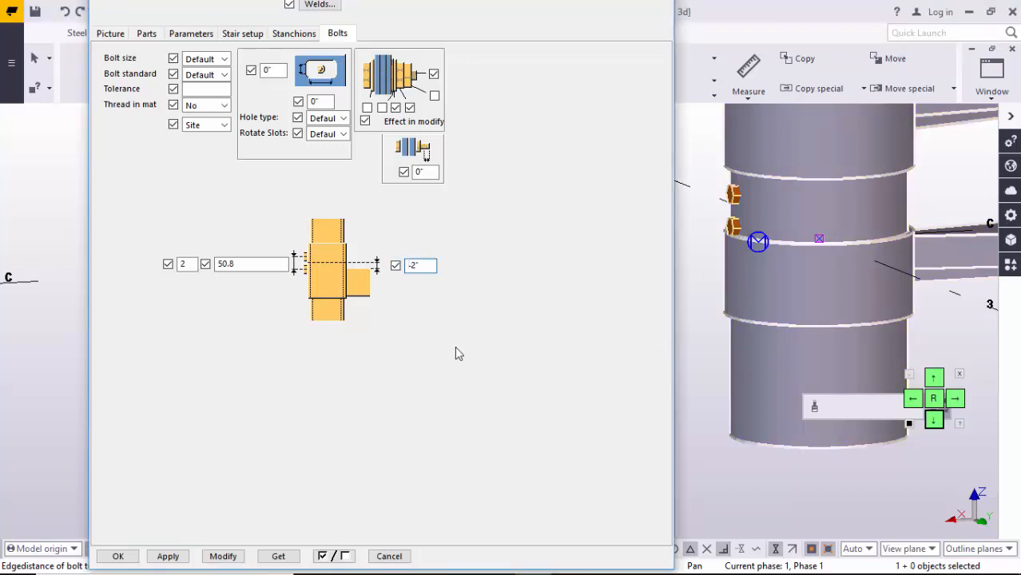
pyautogui.click(231, 555)
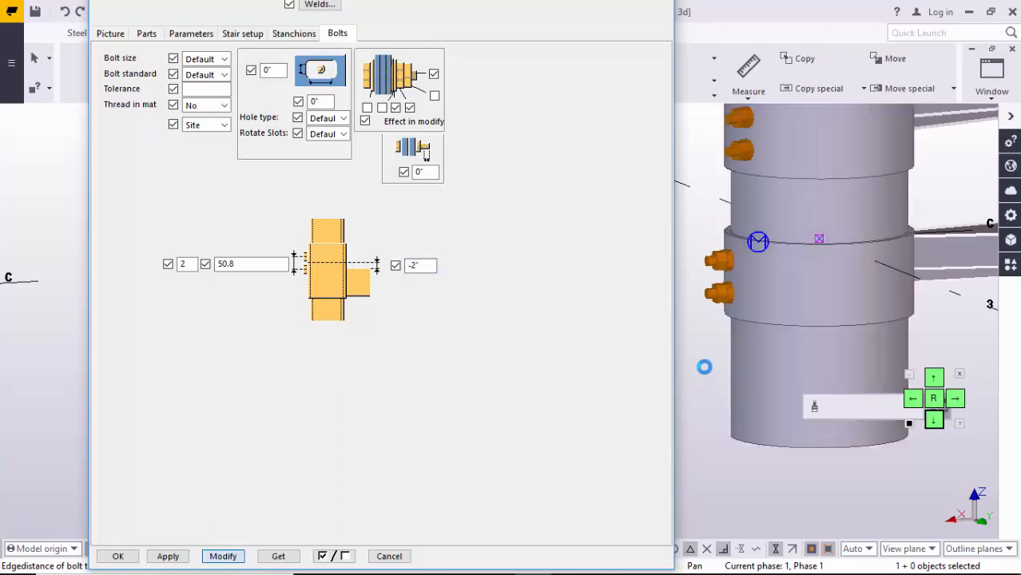
pyautogui.keyDown('ctrl'); pyautogui.moveTo(852, 302); pyautogui.dragTo(713, 304, button='middle'); pyautogui.keyUp('ctrl')
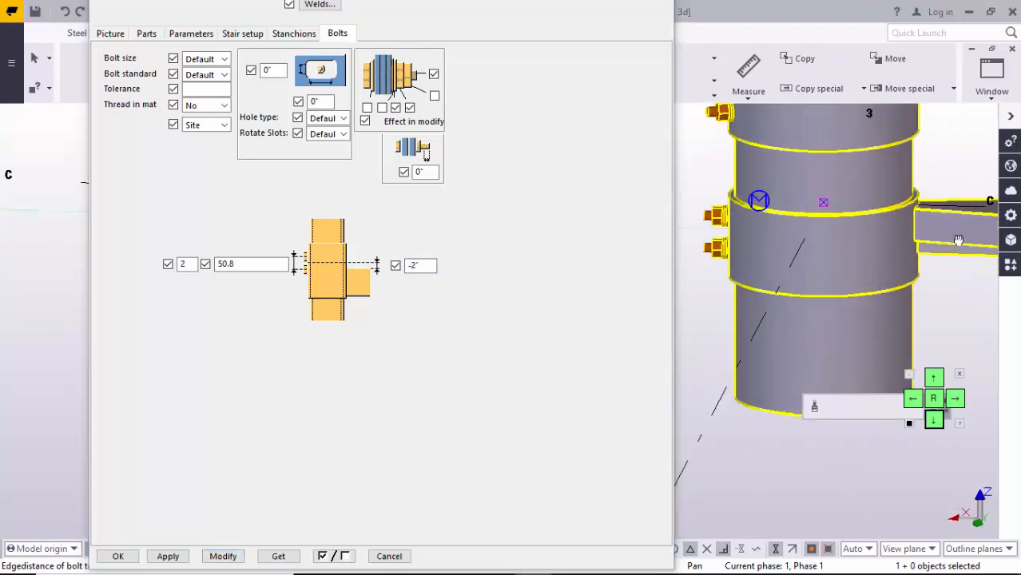
pyautogui.scroll(2, 959, 242)
pyautogui.moveTo(958, 238); pyautogui.dragTo(727, 250, button='middle')
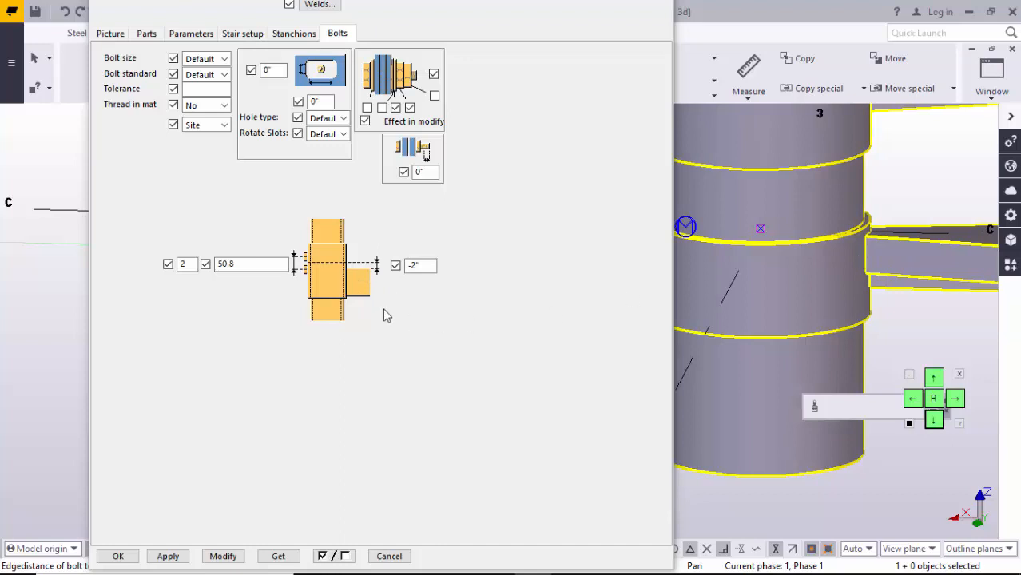
pyautogui.moveTo(720, 232); pyautogui.dragTo(730, 280, button='middle')
pyautogui.scroll(3, 750, 329)
pyautogui.scroll(-2, 771, 314)
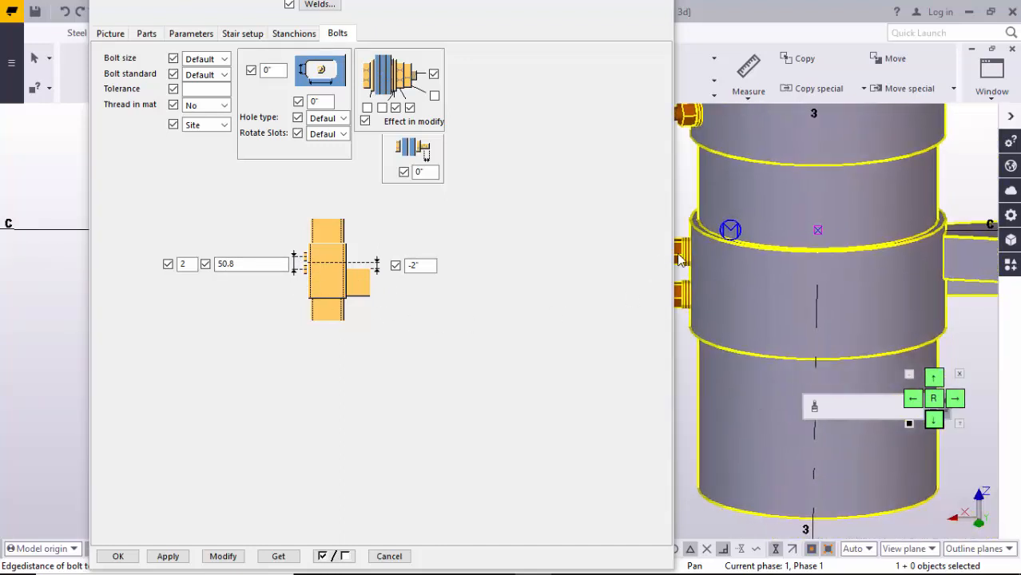
pyautogui.moveTo(680, 258); pyautogui.dragTo(747, 248, button='middle')
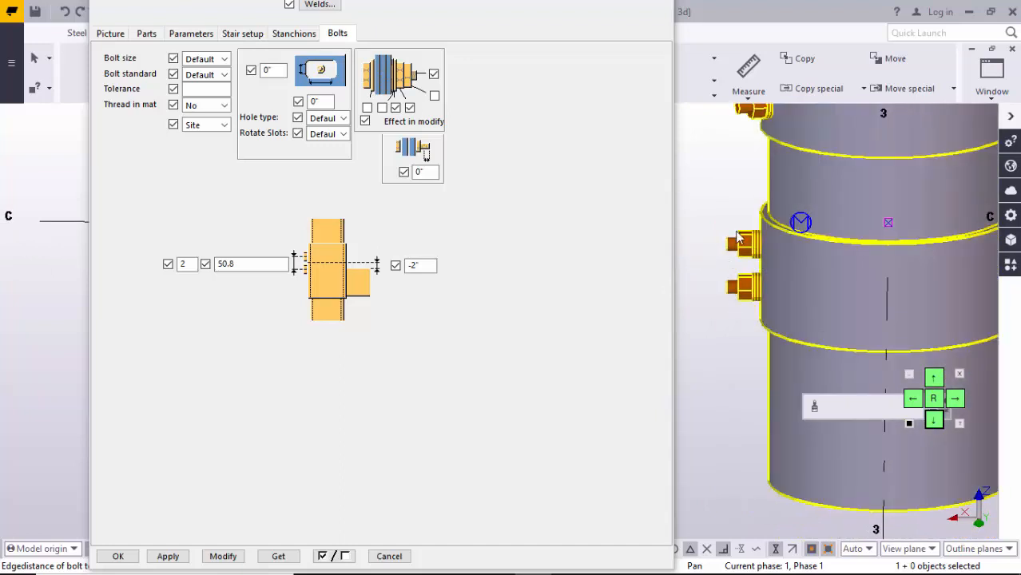
pyautogui.scroll(-2, 719, 266)
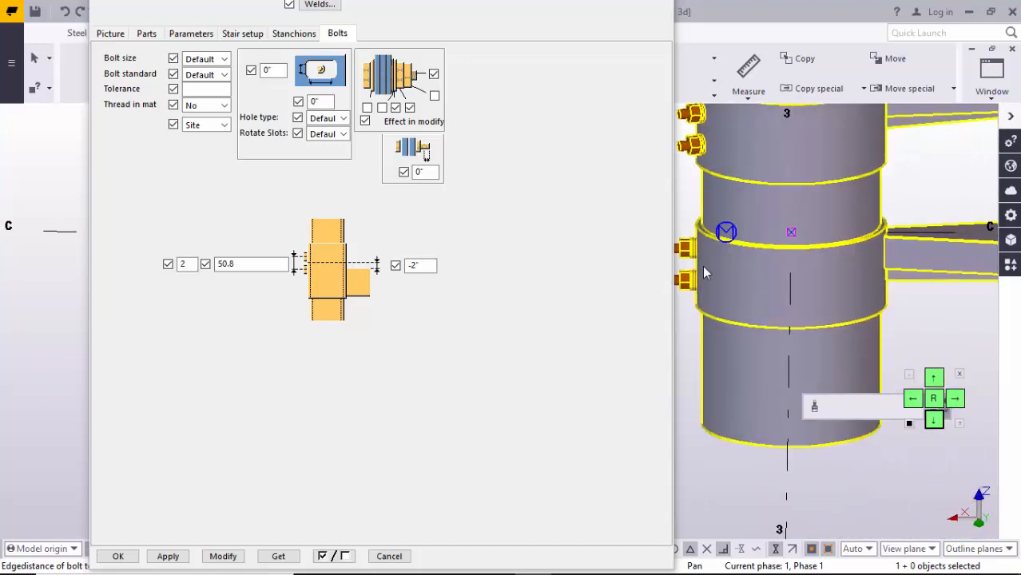
pyautogui.moveTo(864, 247); pyautogui.dragTo(904, 242, button='middle')
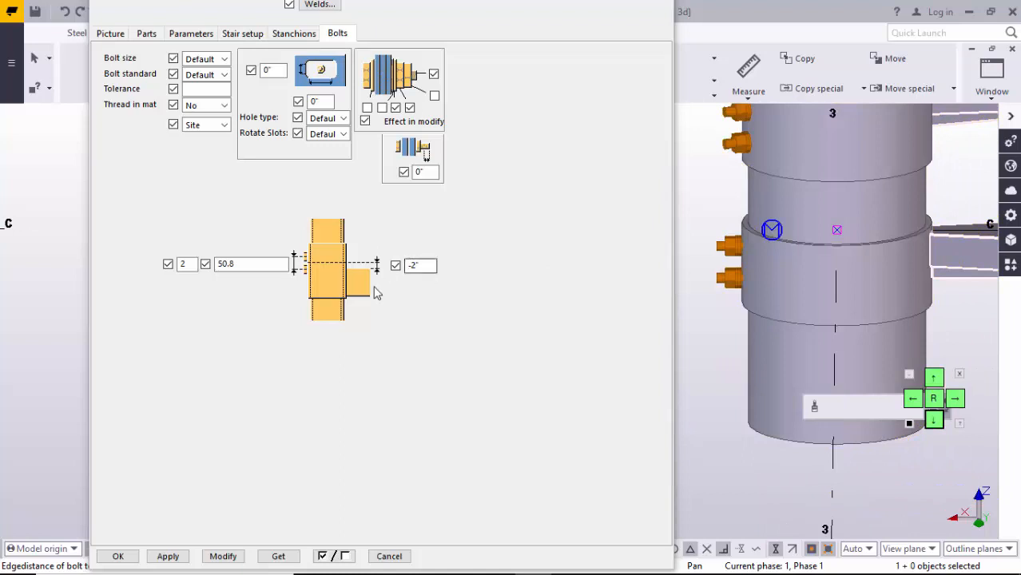
pyautogui.moveTo(838, 240); pyautogui.dragTo(921, 230, button='middle')
pyautogui.scroll(-1, 840, 240)
# Examine in the elevation on grid C how the bolt pair sits on the lowest collar relative to the step.
pyautogui.hotkey('ctrl', 'Tab')
pyautogui.scroll(-2, 852, 274)
pyautogui.moveTo(933, 276); pyautogui.dragTo(821, 296, button='middle')
pyautogui.scroll(1, 861, 276)
pyautogui.scroll(1, 831, 294)
pyautogui.scroll(1, 729, 258)
pyautogui.moveTo(914, 267)
pyautogui.mouseDown(button='middle')
pyautogui.moveTo(992, 266)
pyautogui.moveTo(904, 272)
pyautogui.mouseUp(button='middle')
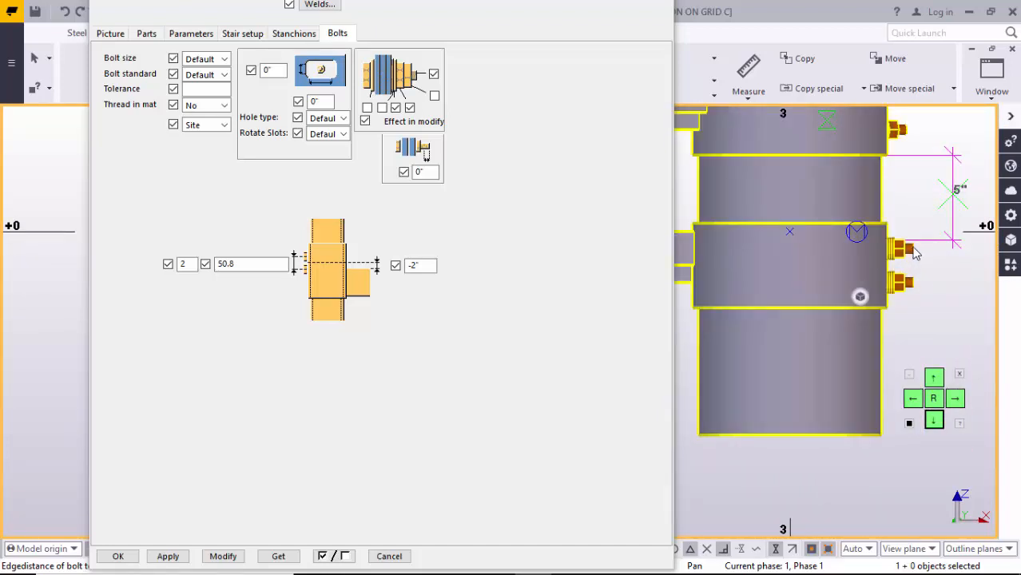
pyautogui.scroll(1, 914, 266)
pyautogui.moveTo(915, 267); pyautogui.dragTo(939, 269, button='middle')
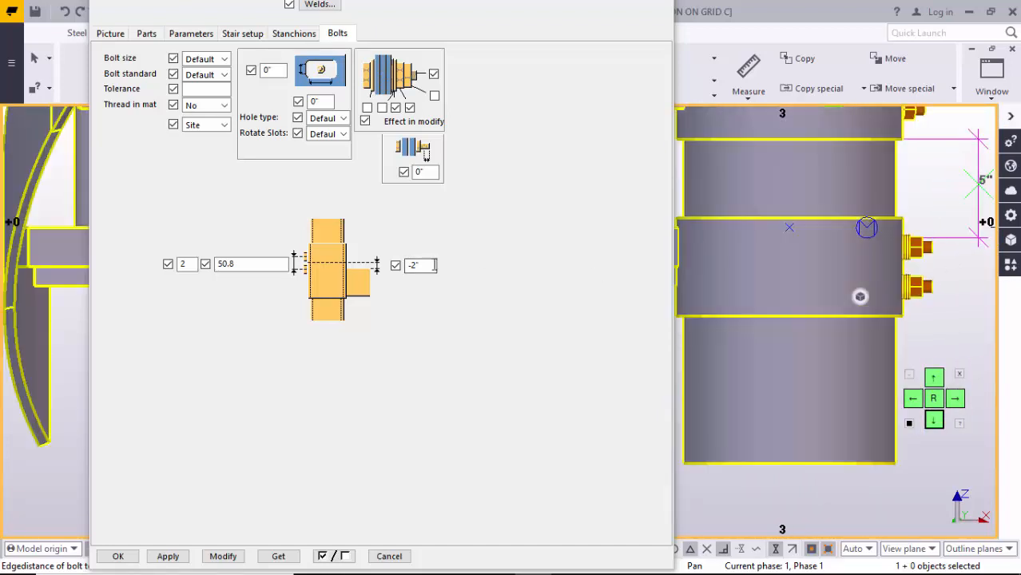
pyautogui.scroll(-2, 845, 270)
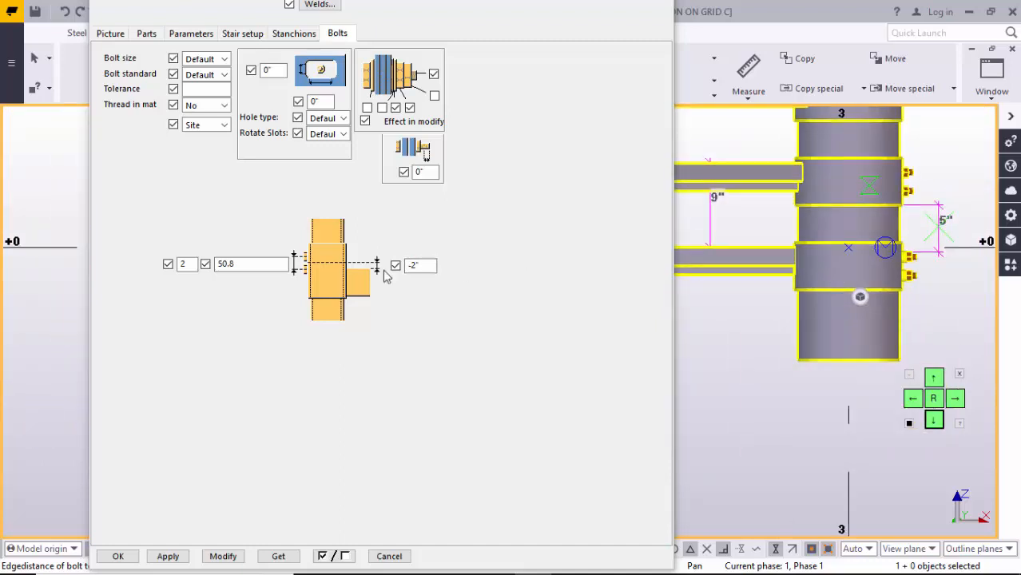
# Compare the bolt count and spacing settings with the bolt pairs on the lowest collars in the elevation.
pyautogui.doubleClick(239, 265)
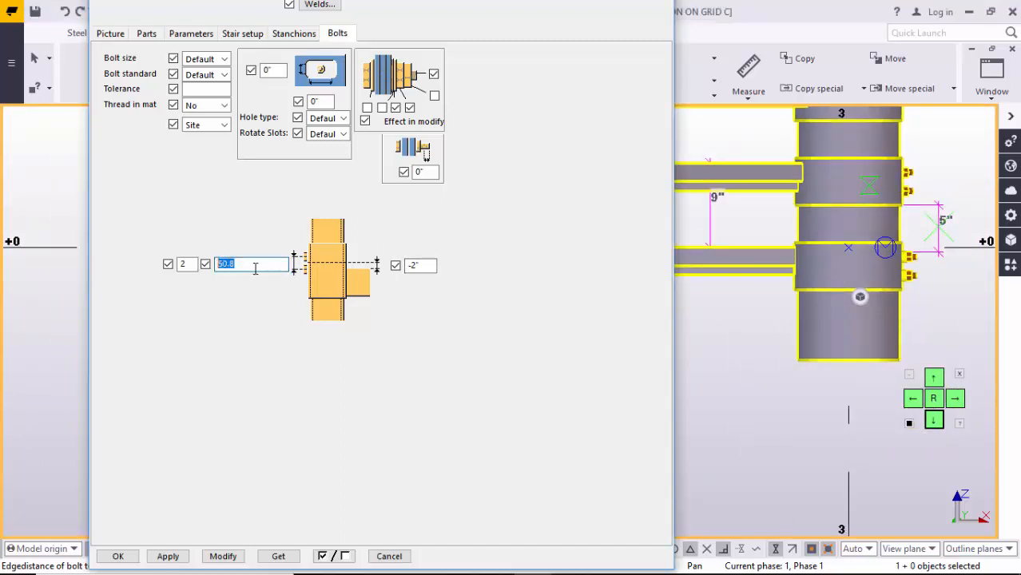
pyautogui.moveTo(855, 283); pyautogui.dragTo(755, 284, button='middle')
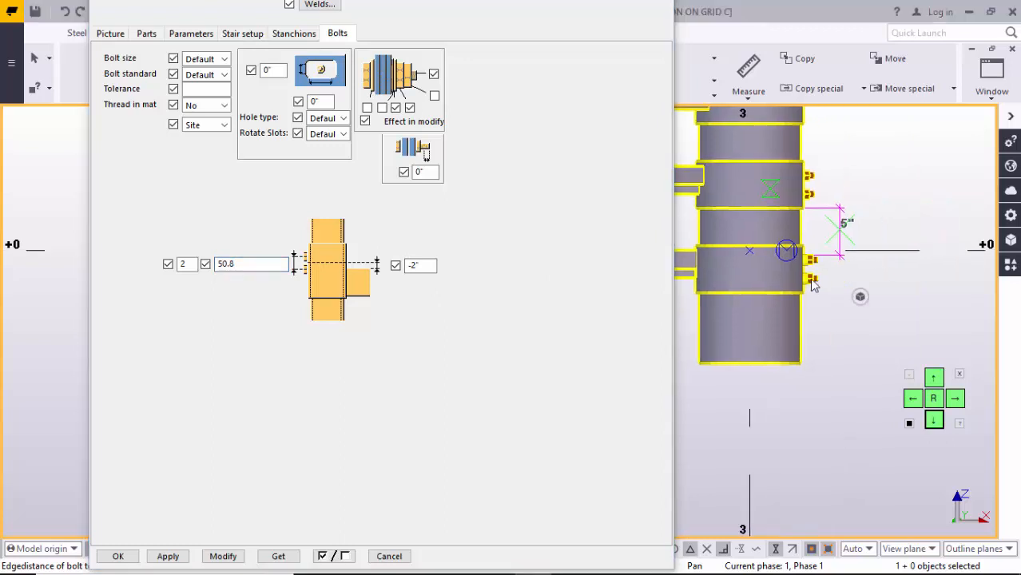
pyautogui.scroll(3, 817, 271)
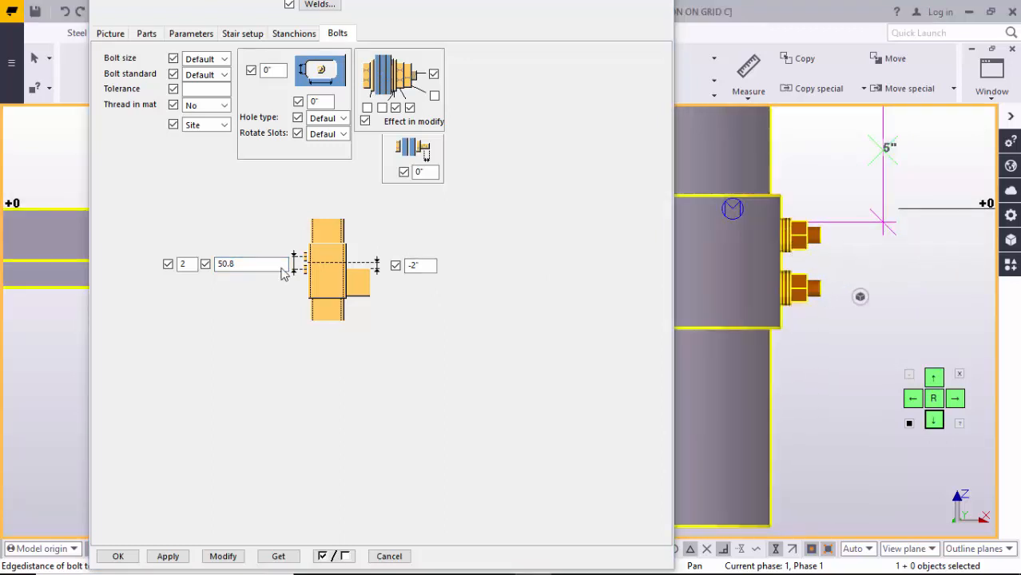
pyautogui.moveTo(245, 264); pyautogui.dragTo(202, 264)
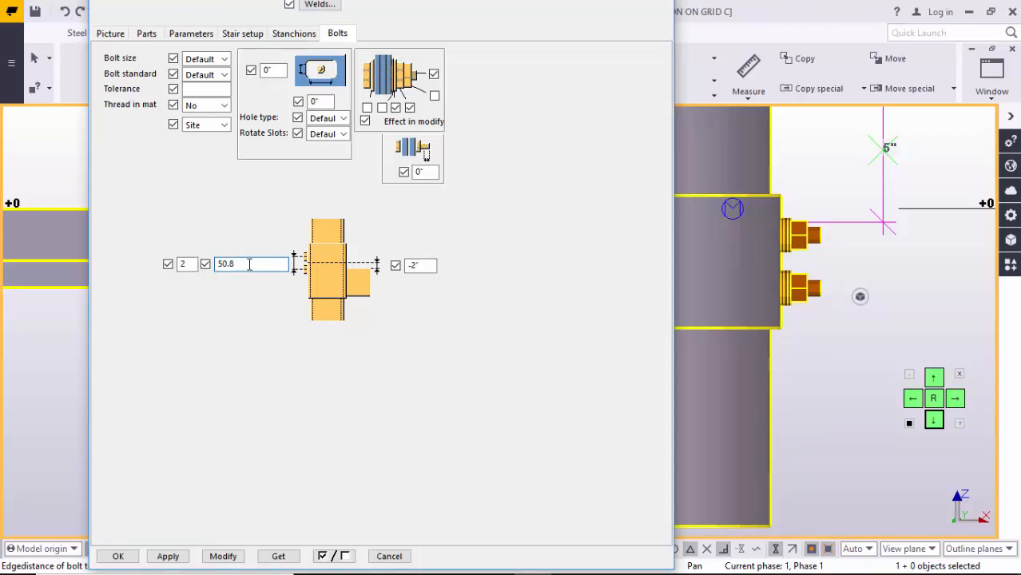
pyautogui.moveTo(832, 289); pyautogui.dragTo(871, 302, button='middle')
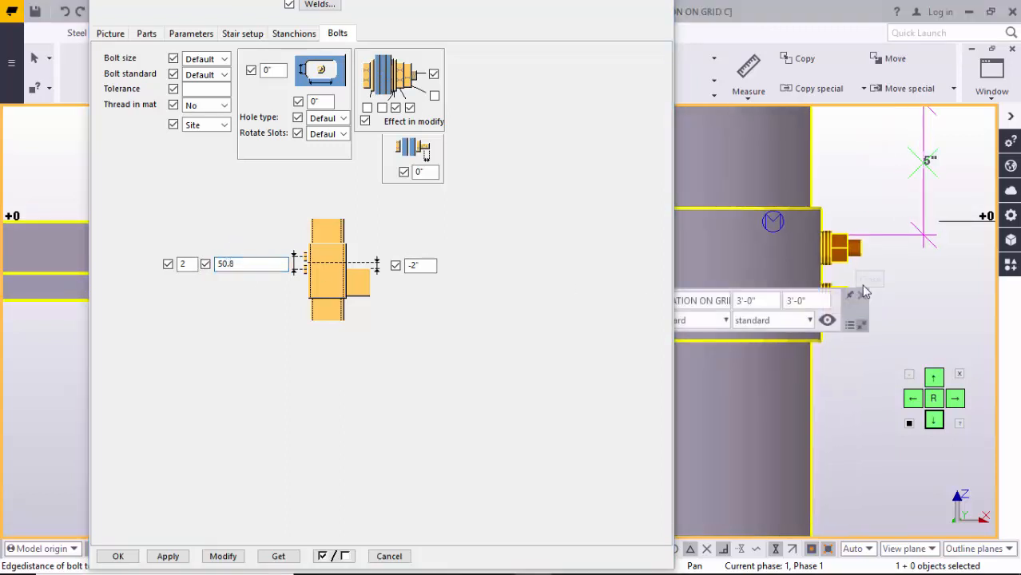
pyautogui.scroll(-3, 908, 244)
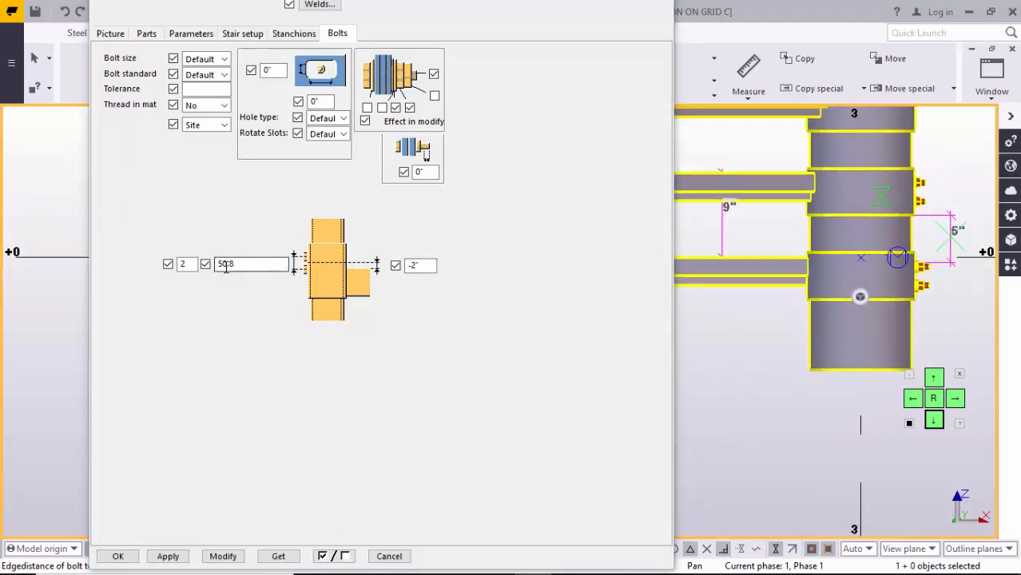
pyautogui.click(244, 264)
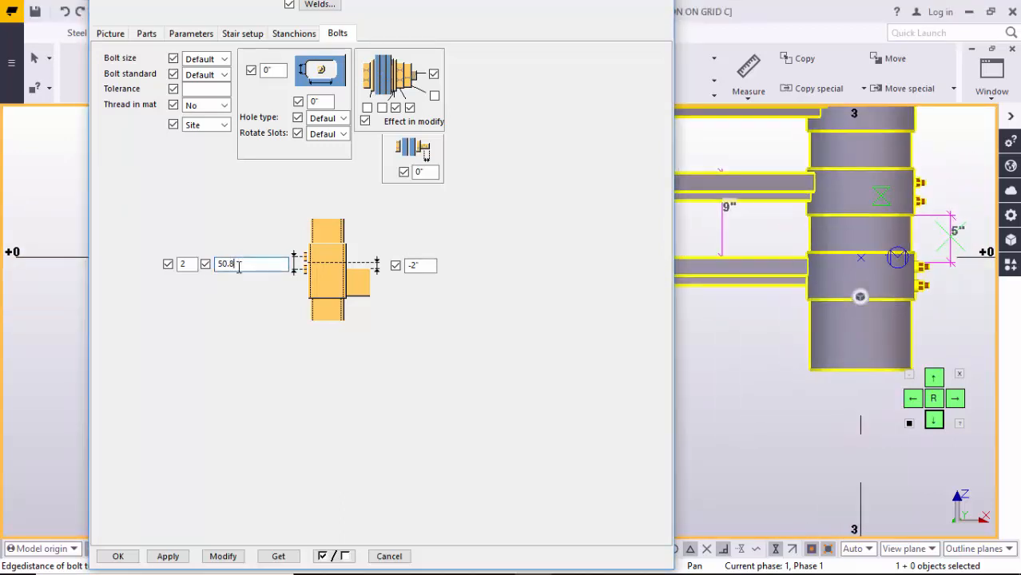
pyautogui.moveTo(816, 274); pyautogui.dragTo(811, 329, button='middle')
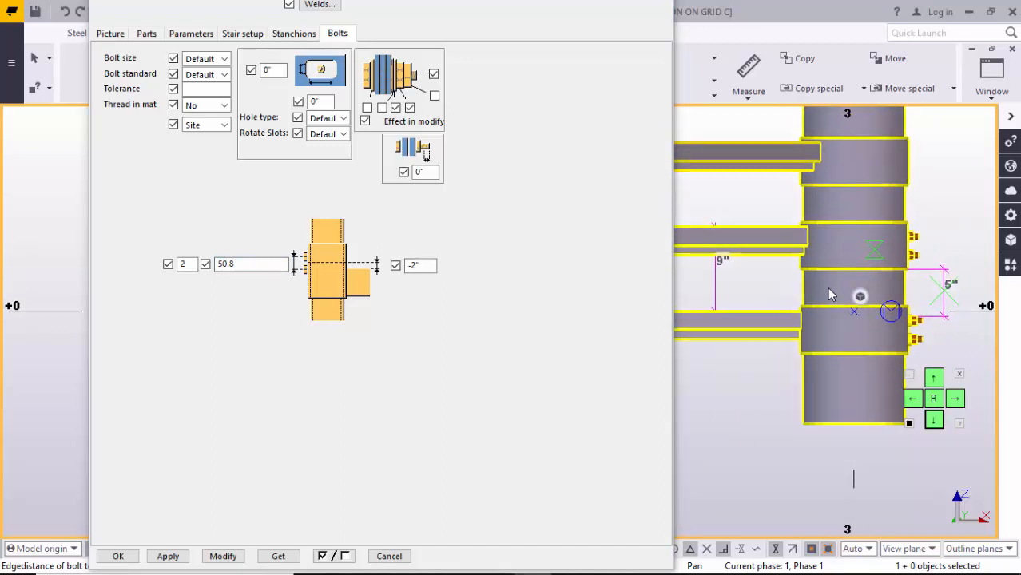
pyautogui.scroll(-3, 908, 213)
pyautogui.moveTo(875, 232); pyautogui.dragTo(866, 269, button='middle')
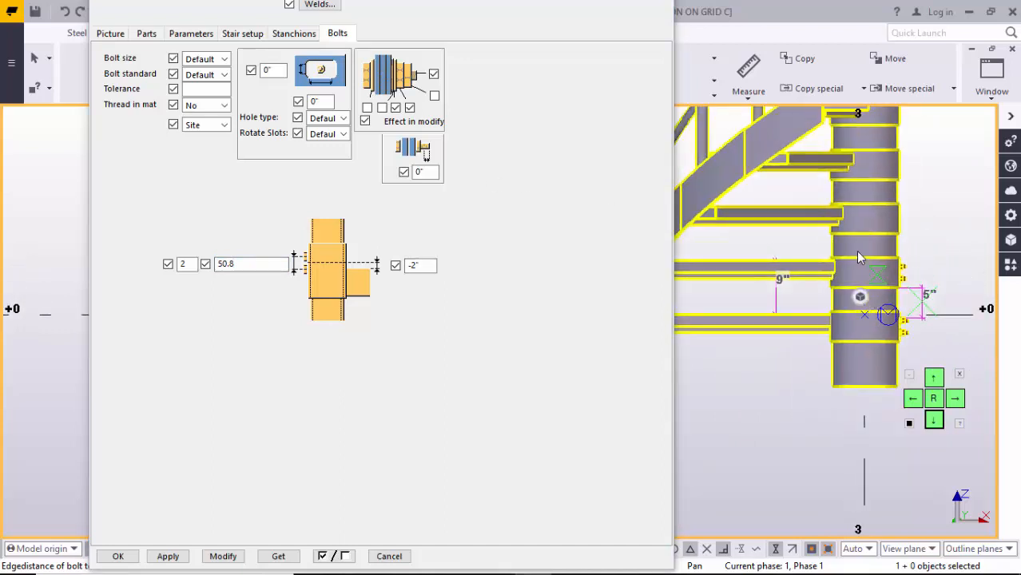
pyautogui.scroll(5, 815, 232)
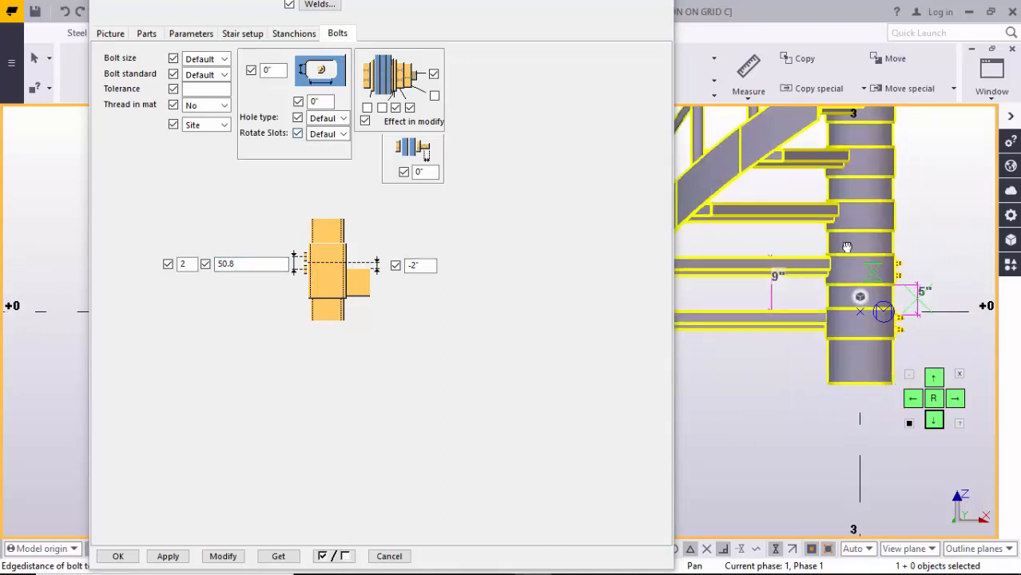
pyautogui.scroll(1, 856, 239)
pyautogui.moveTo(852, 244); pyautogui.dragTo(923, 241, button='middle')
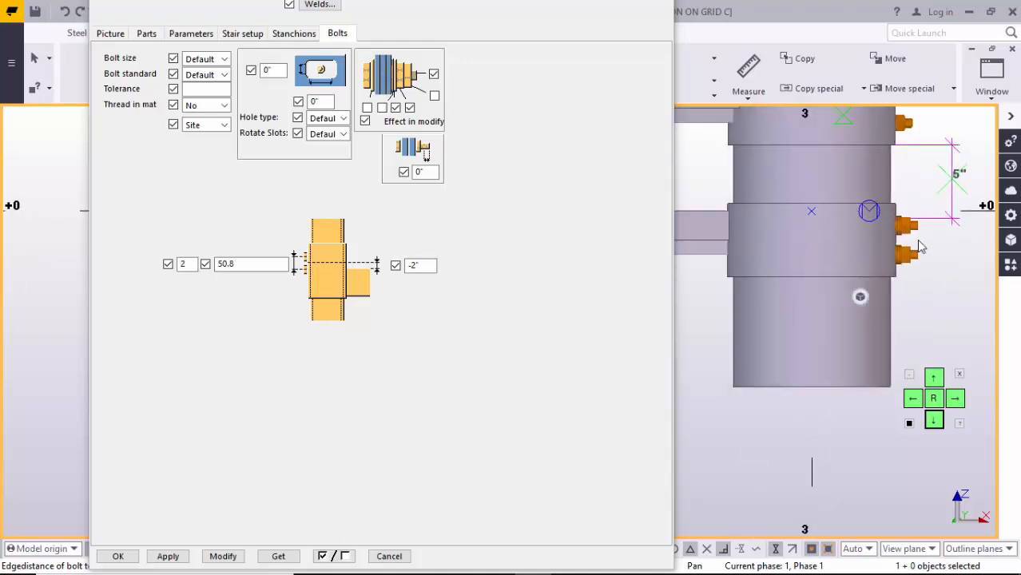
# Return to the 3D view and examine the bolt pairs on the two lowest collars around the central column.
pyautogui.scroll(-2, 808, 267)
pyautogui.moveTo(808, 267); pyautogui.dragTo(774, 289, button='middle')
pyautogui.scroll(-1, 863, 264)
pyautogui.scroll(-2, 812, 259)
pyautogui.hotkey('ctrl', 'Tab')
pyautogui.scroll(3, 821, 264)
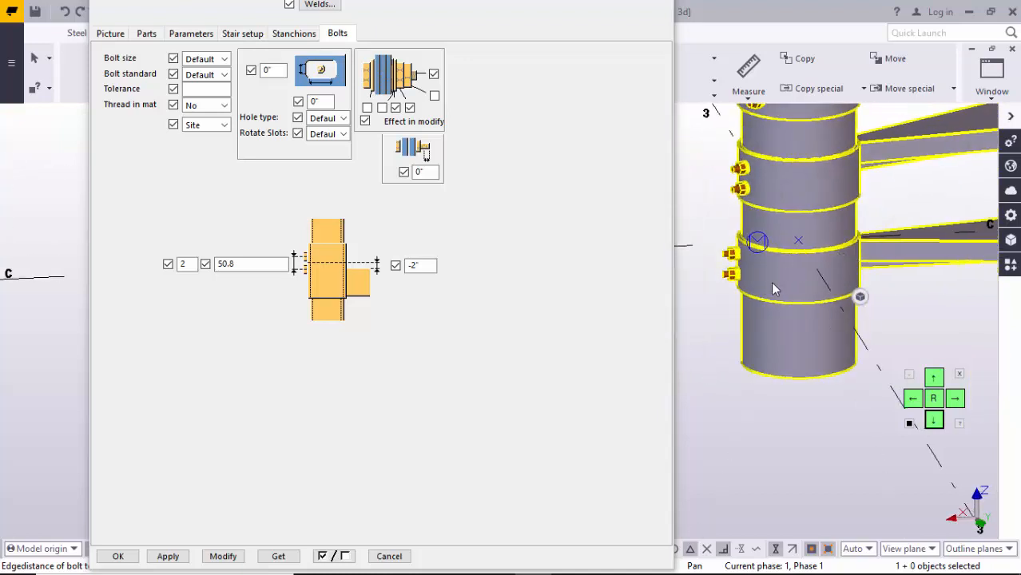
pyautogui.scroll(3, 774, 289)
pyautogui.scroll(-2, 791, 272)
pyautogui.scroll(1, 819, 237)
pyautogui.moveTo(799, 256); pyautogui.dragTo(727, 230, button='middle')
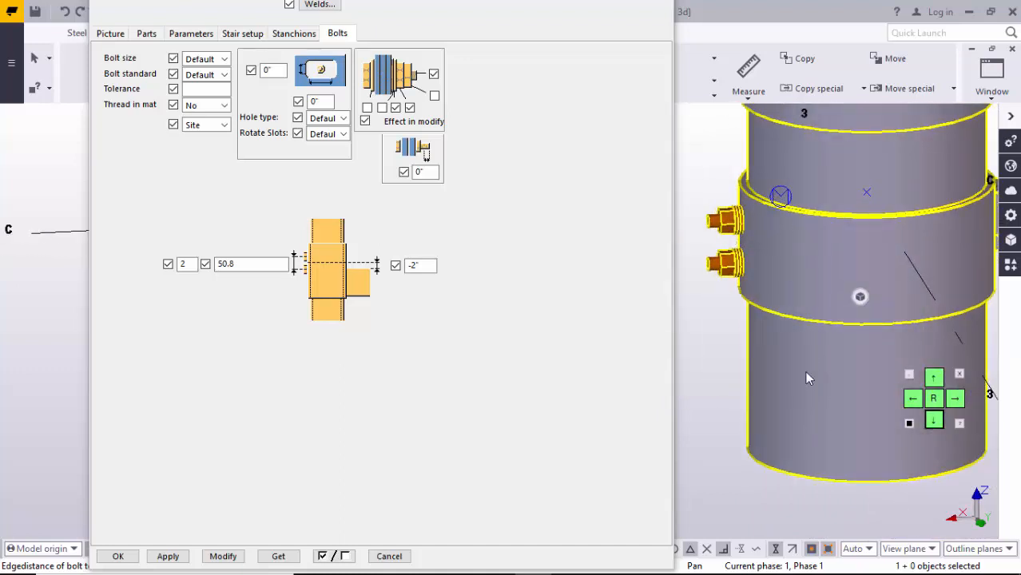
pyautogui.keyDown('ctrl'); pyautogui.moveTo(788, 344); pyautogui.dragTo(837, 314, button='middle'); pyautogui.keyUp('ctrl')
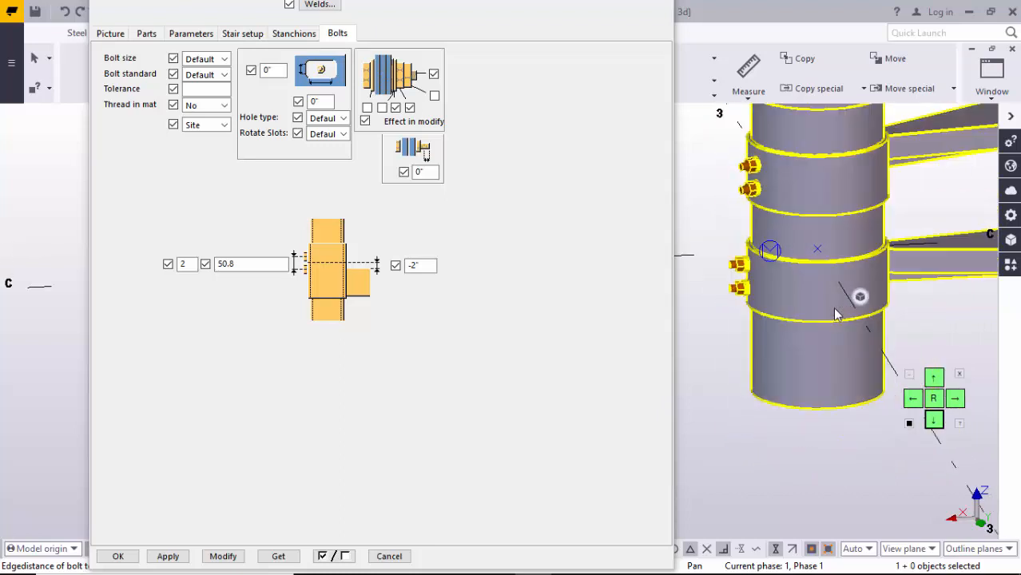
# Set the number of collar bolts to 0 and modify the selected spiral stair.
pyautogui.keyDown('ctrl'); pyautogui.moveTo(747, 289); pyautogui.dragTo(915, 258, button='middle'); pyautogui.keyUp('ctrl')
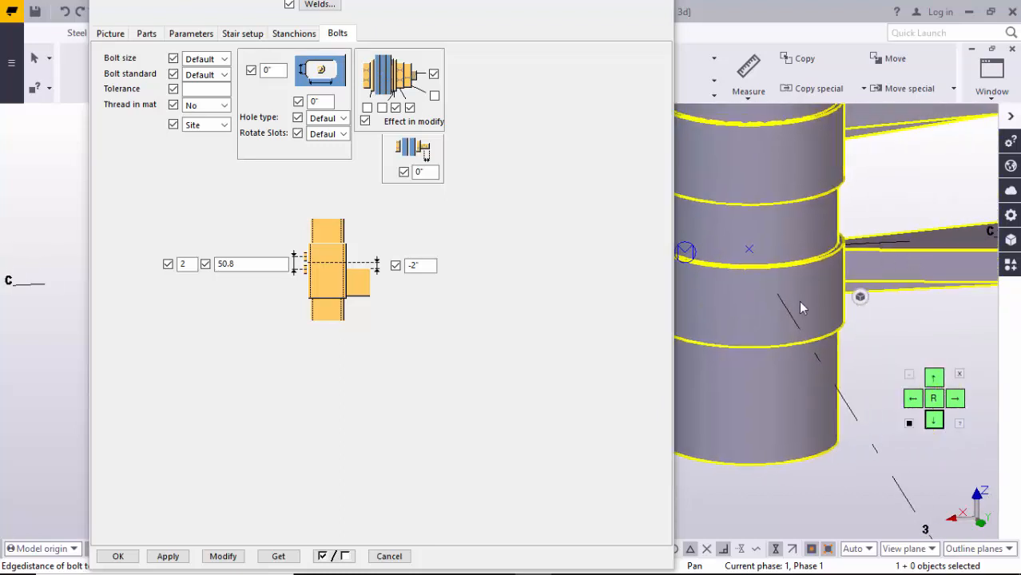
pyautogui.keyDown('ctrl'); pyautogui.moveTo(802, 307); pyautogui.dragTo(774, 250, button='middle'); pyautogui.keyUp('ctrl')
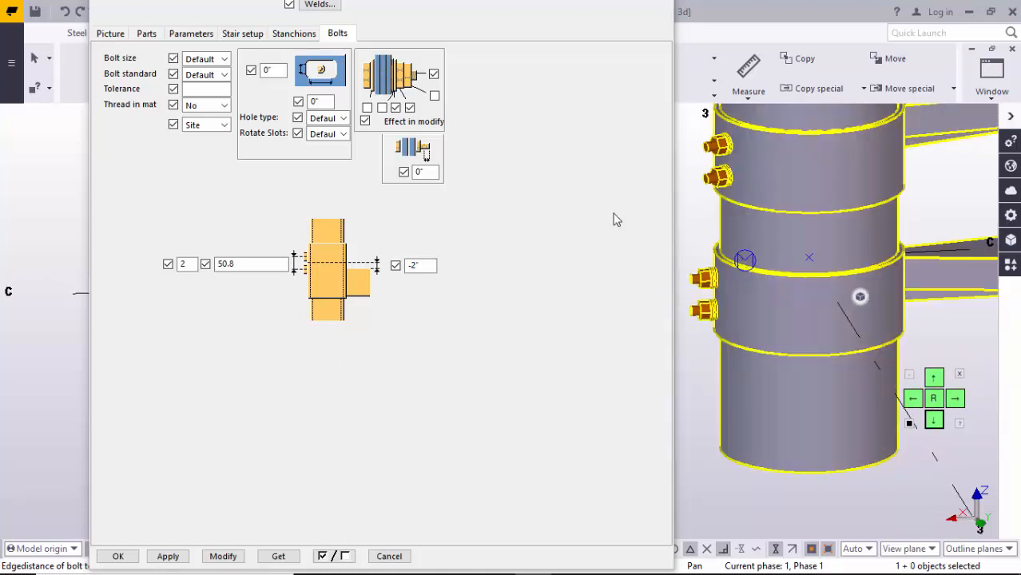
pyautogui.keyDown('ctrl'); pyautogui.moveTo(748, 292); pyautogui.dragTo(797, 296, button='middle'); pyautogui.keyUp('ctrl')
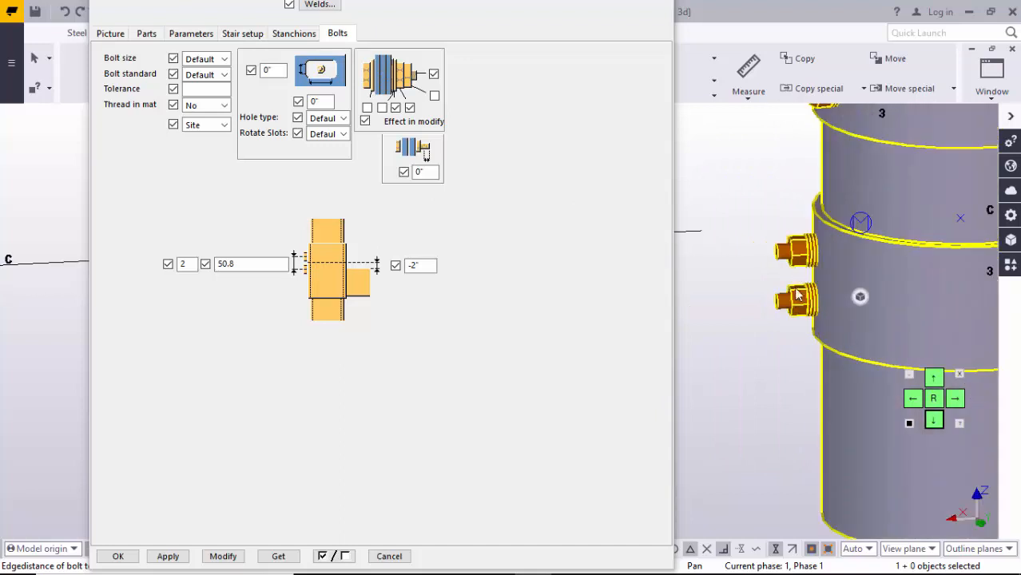
pyautogui.scroll(-3, 771, 288)
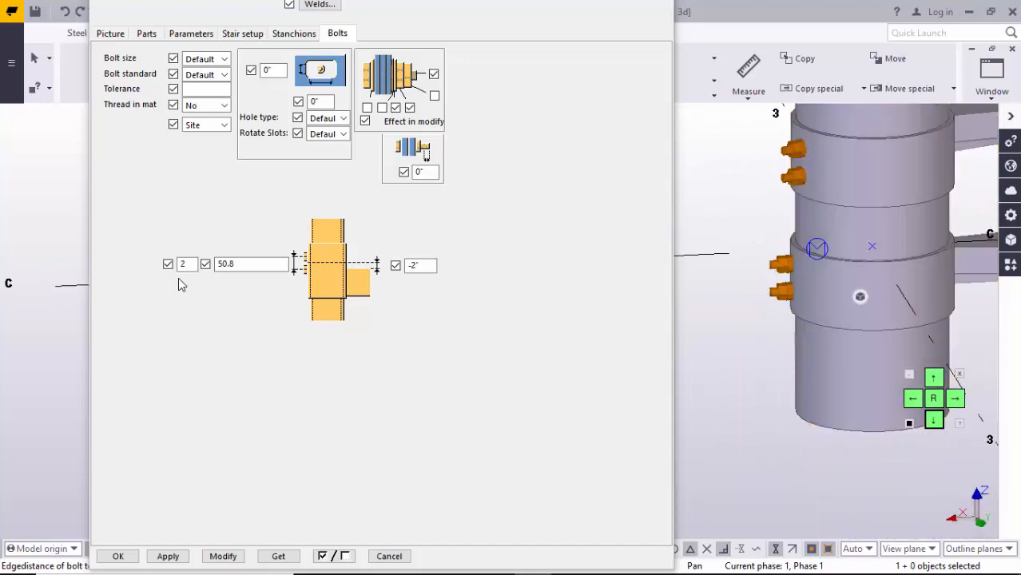
pyautogui.click(152, 271)
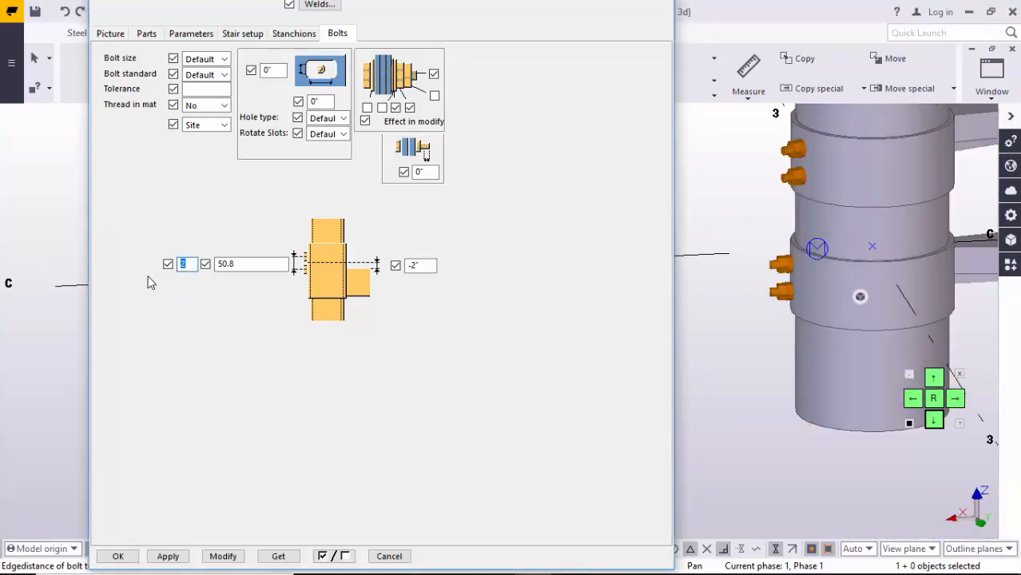
pyautogui.click(223, 556)
pyautogui.click(823, 323)
pyautogui.click(236, 557)
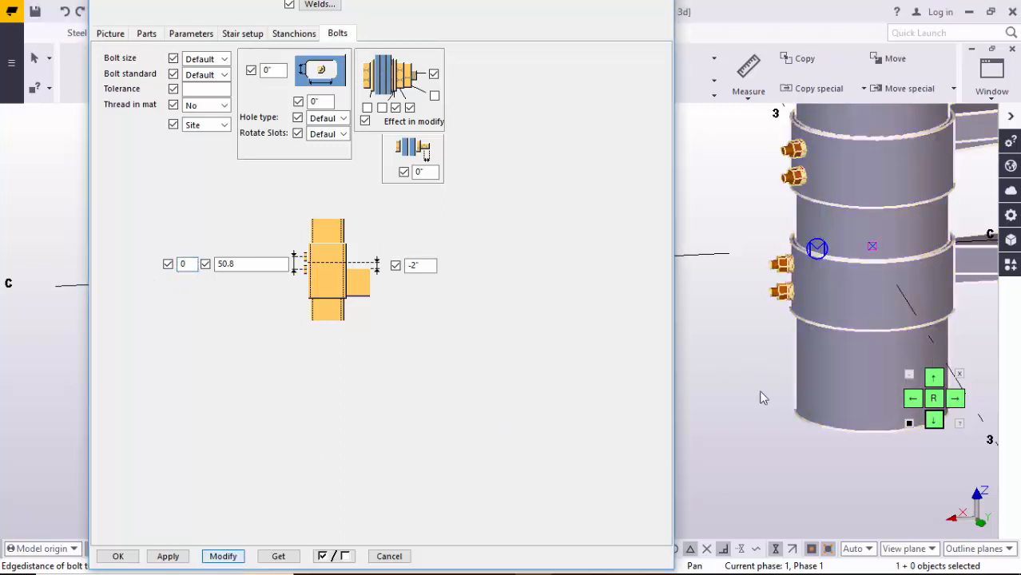
# Check the collars along the central column in 3D after removing the bolts, ending with the whole stair in view.
pyautogui.keyDown('ctrl'); pyautogui.moveTo(765, 386); pyautogui.dragTo(731, 368, button='middle'); pyautogui.keyUp('ctrl')
pyautogui.scroll(-3, 775, 351)
pyautogui.scroll(3, 795, 350)
pyautogui.keyDown('ctrl'); pyautogui.moveTo(795, 350); pyautogui.dragTo(761, 355, button='middle'); pyautogui.keyUp('ctrl')
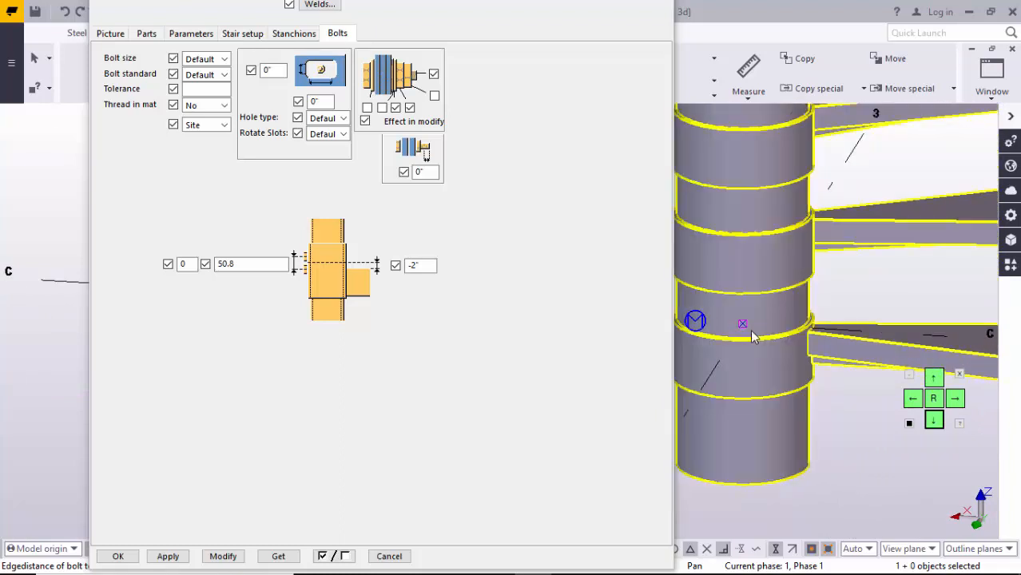
pyautogui.scroll(-8, 762, 342)
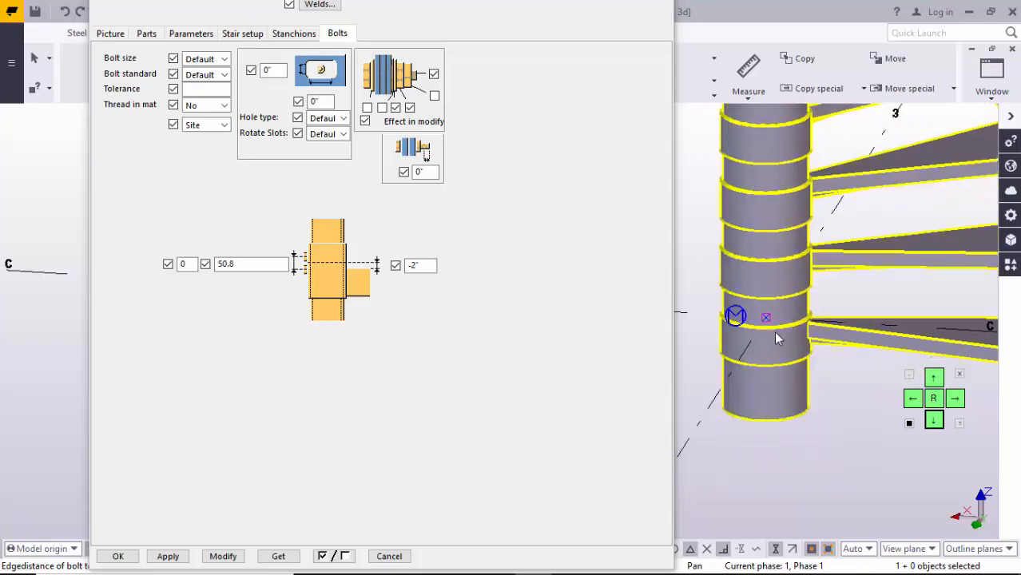
pyautogui.keyDown('ctrl'); pyautogui.moveTo(785, 376); pyautogui.dragTo(810, 301, button='middle'); pyautogui.keyUp('ctrl')
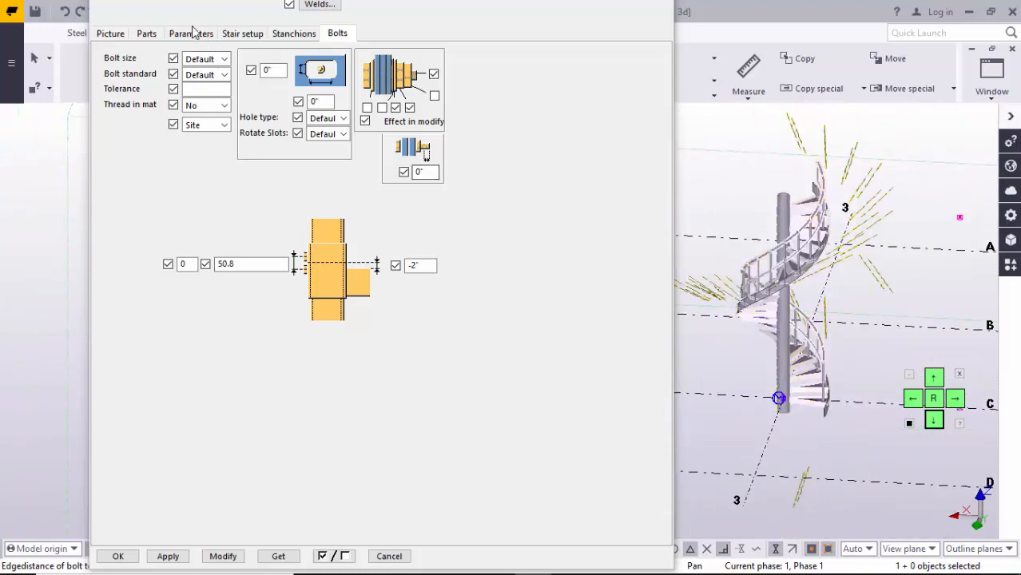
# Try 2 and 4 as the stair's number of turns, modifying the stair for each value.
pyautogui.click(191, 34)
pyautogui.click(244, 35)
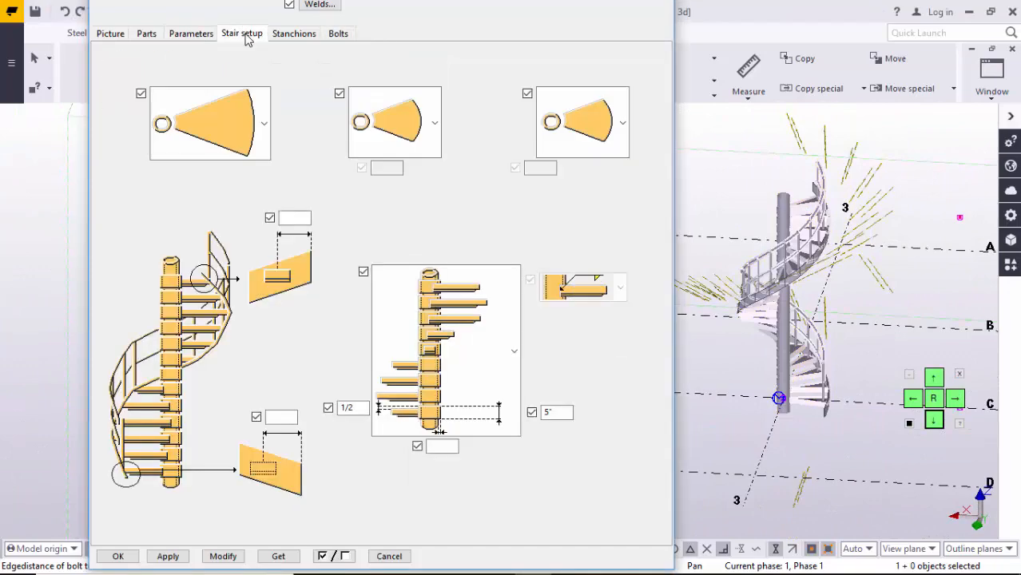
pyautogui.click(291, 38)
pyautogui.click(189, 39)
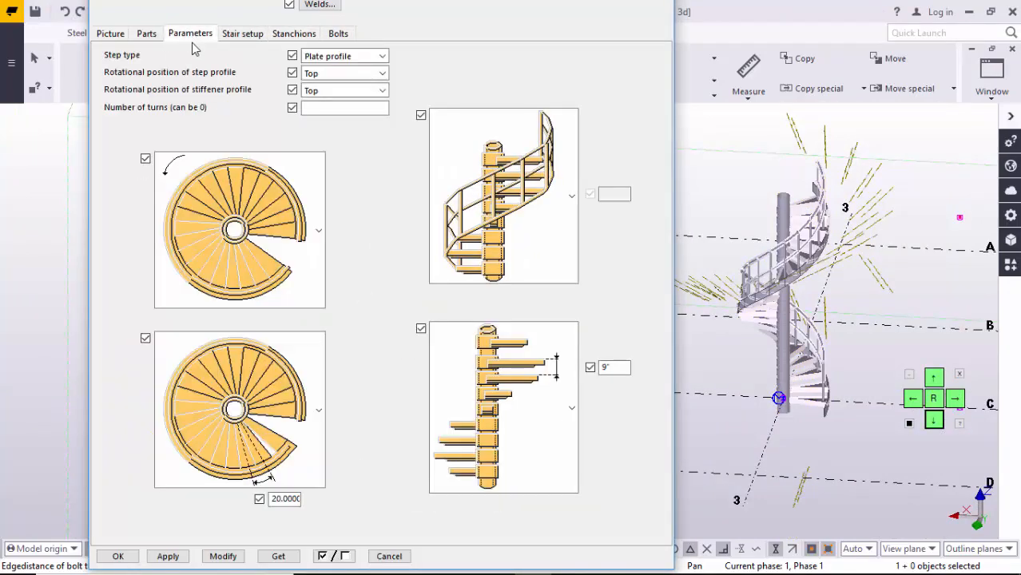
pyautogui.moveTo(725, 266); pyautogui.dragTo(769, 224, button='middle')
pyautogui.moveTo(856, 278); pyautogui.dragTo(770, 254, button='middle')
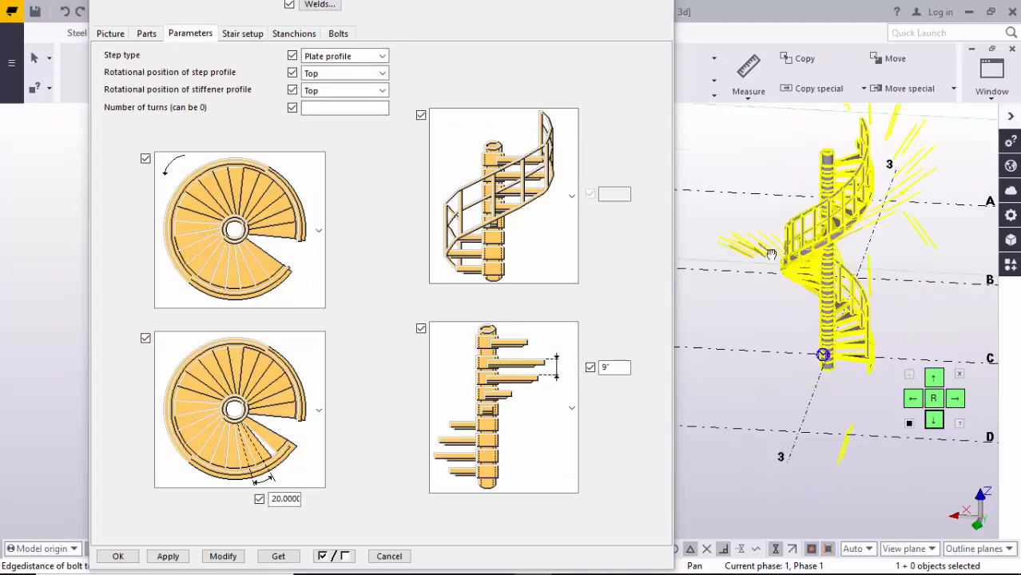
pyautogui.rightClick(801, 289)
pyautogui.click(871, 376)
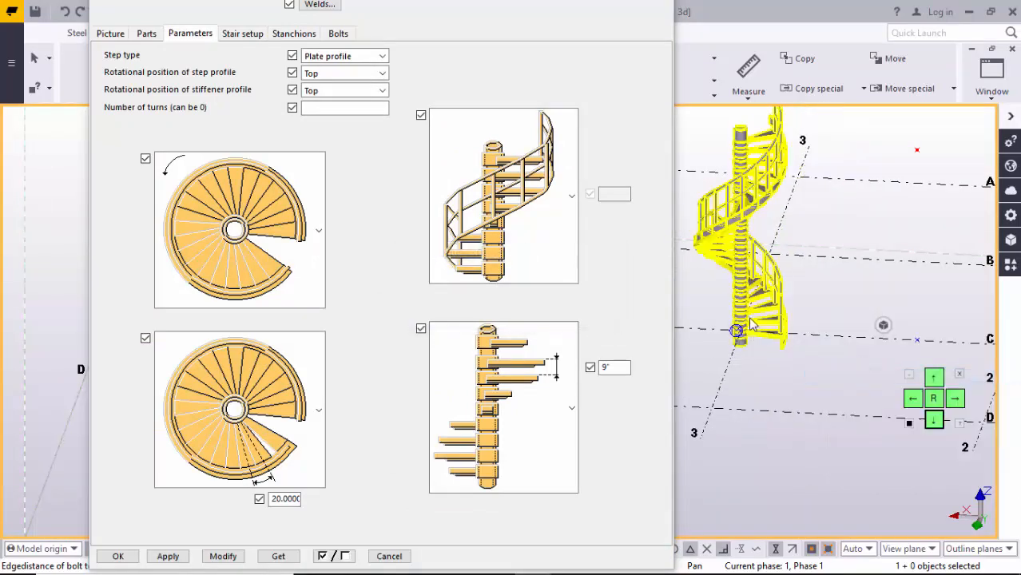
pyautogui.moveTo(769, 304); pyautogui.dragTo(783, 312, button='middle')
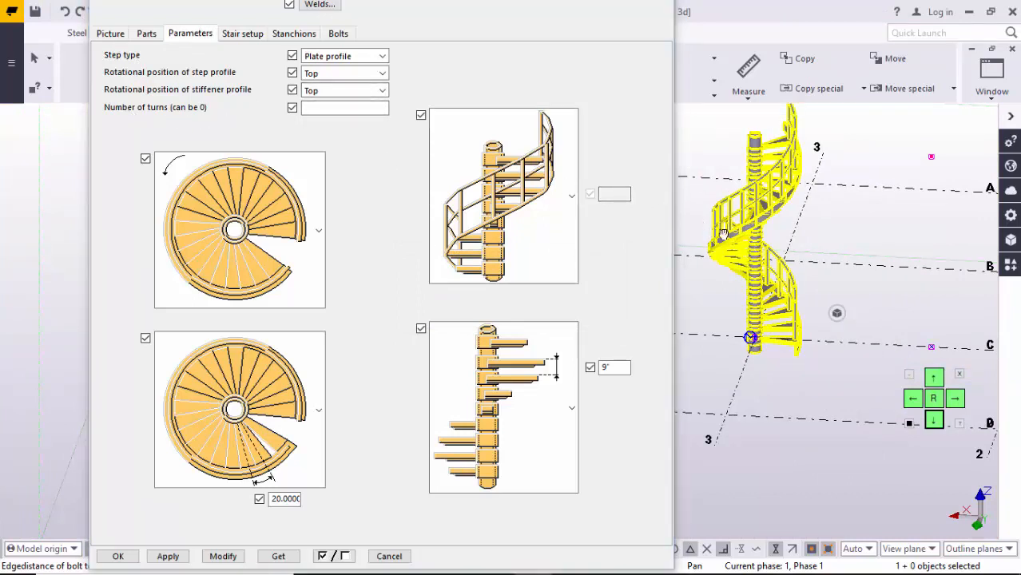
pyautogui.keyDown('ctrl'); pyautogui.moveTo(725, 238); pyautogui.dragTo(834, 321, button='middle'); pyautogui.keyUp('ctrl')
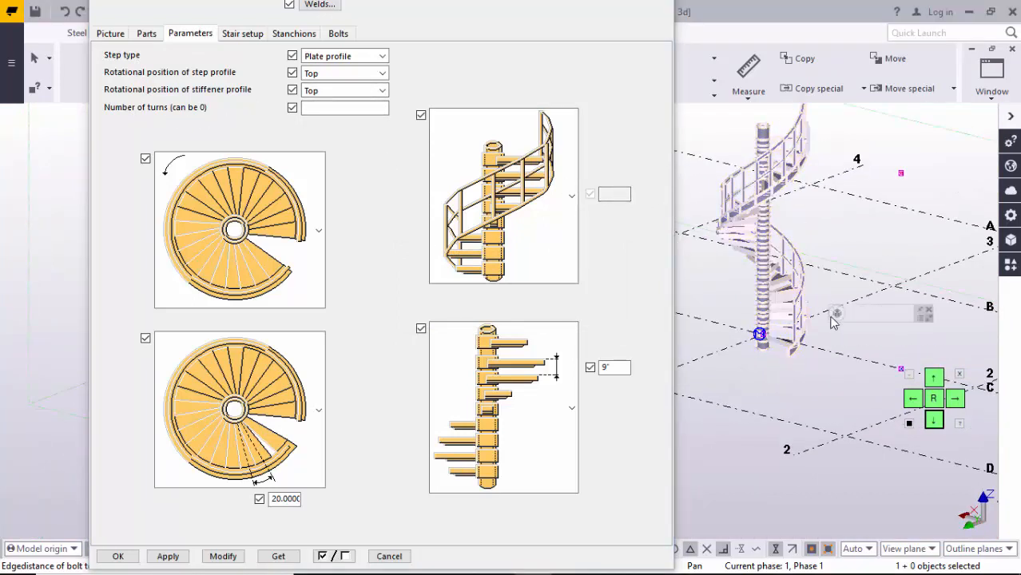
pyautogui.click(334, 112)
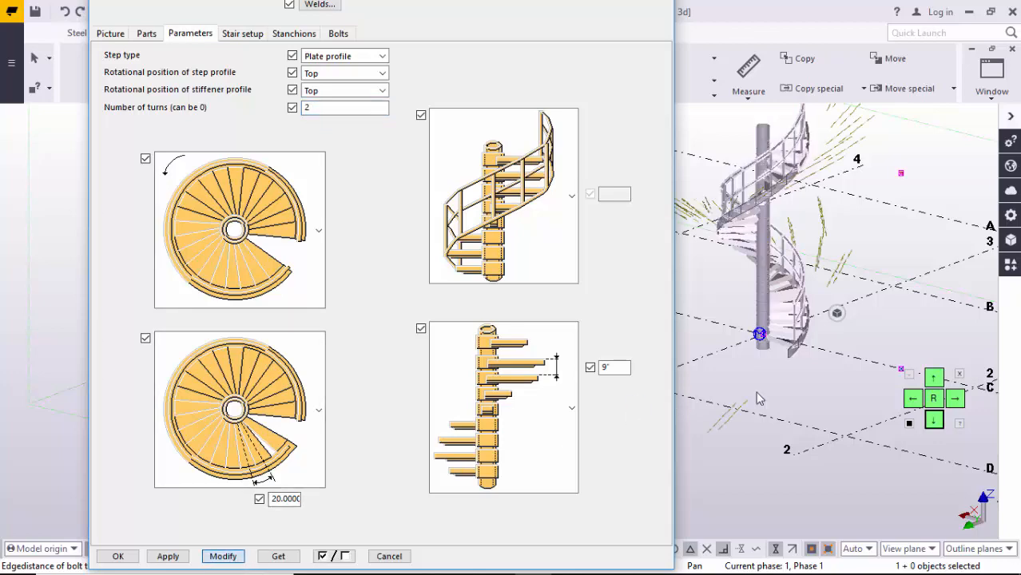
pyautogui.moveTo(781, 385); pyautogui.dragTo(775, 422, button='middle')
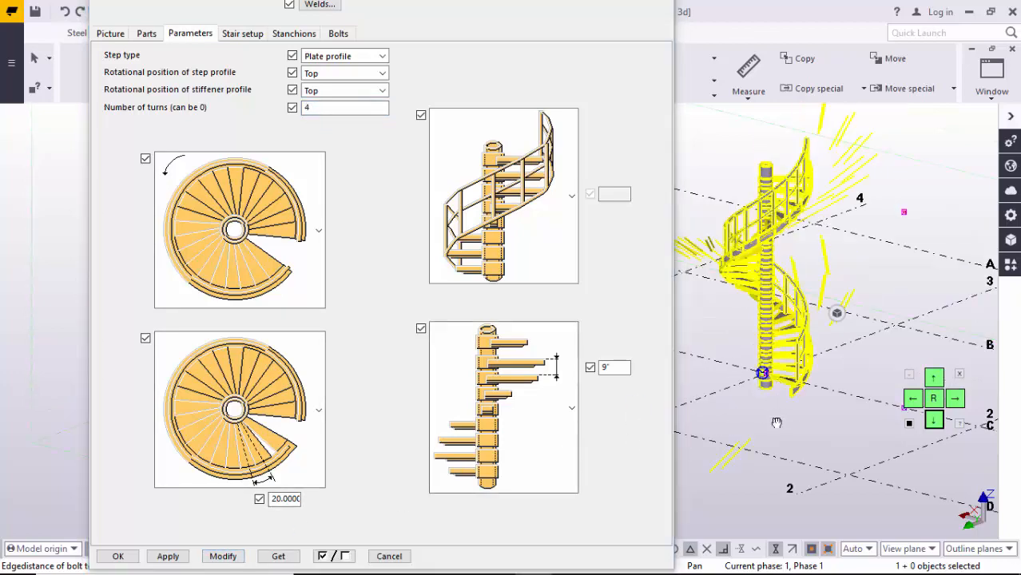
pyautogui.moveTo(748, 329)
pyautogui.keyDown('ctrl'); pyautogui.mouseDown(button='middle')
pyautogui.moveTo(759, 297)
pyautogui.moveTo(765, 319)
pyautogui.moveTo(751, 314)
pyautogui.mouseUp(button='middle'); pyautogui.keyUp('ctrl')
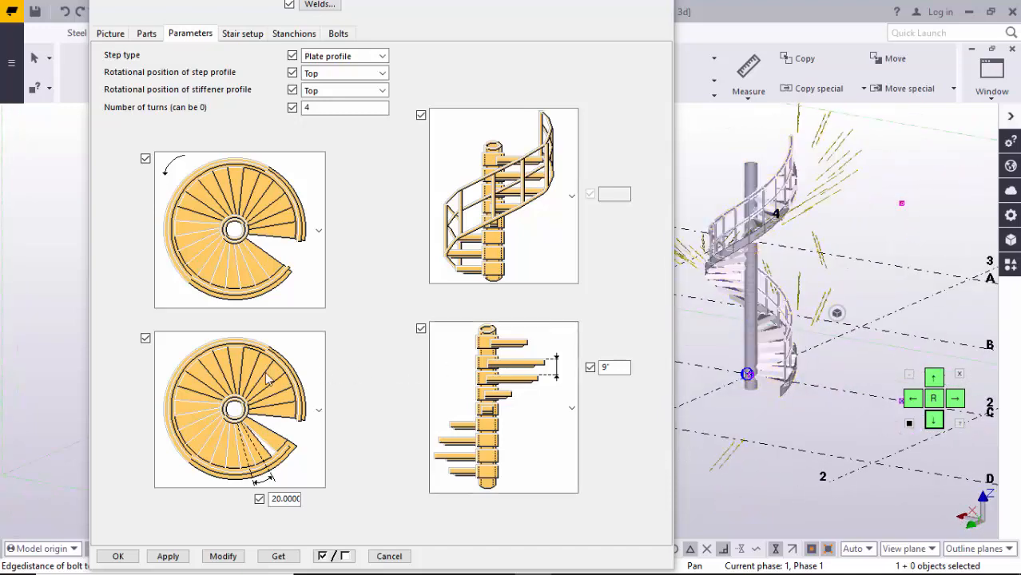
# Switch the step angle option to the layout without a specified angle between steps and modify the stair.
pyautogui.click(271, 402)
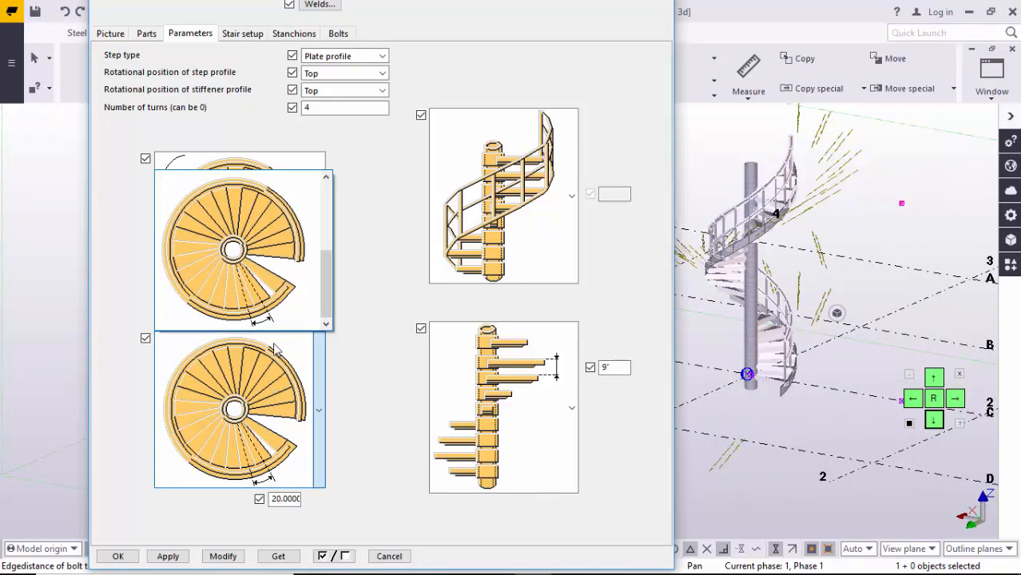
pyautogui.click(250, 277)
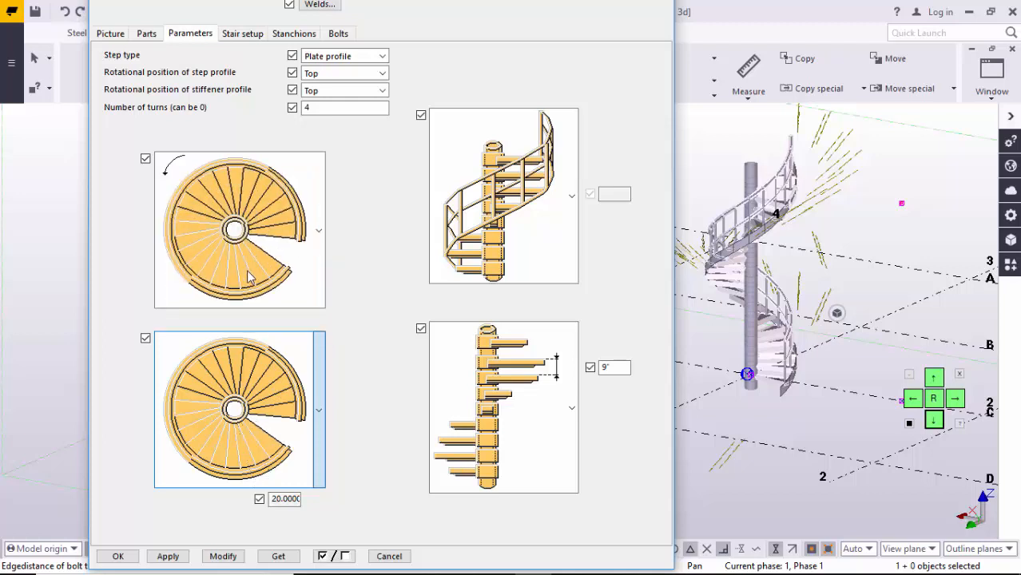
pyautogui.click(225, 556)
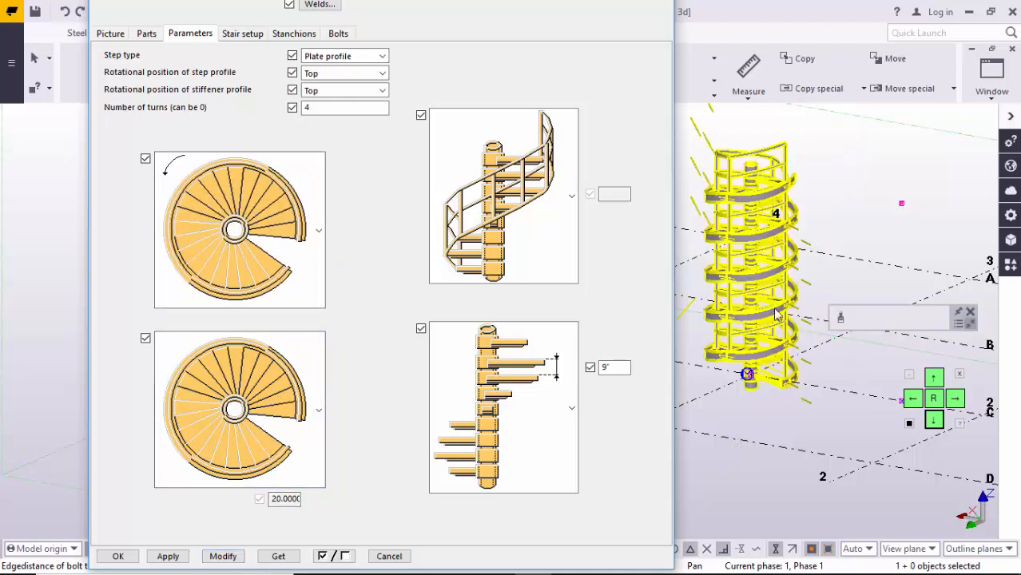
# Try 2 as the number of turns, reduce it to 1, and modify the stair for each value.
pyautogui.doubleClick(317, 111)
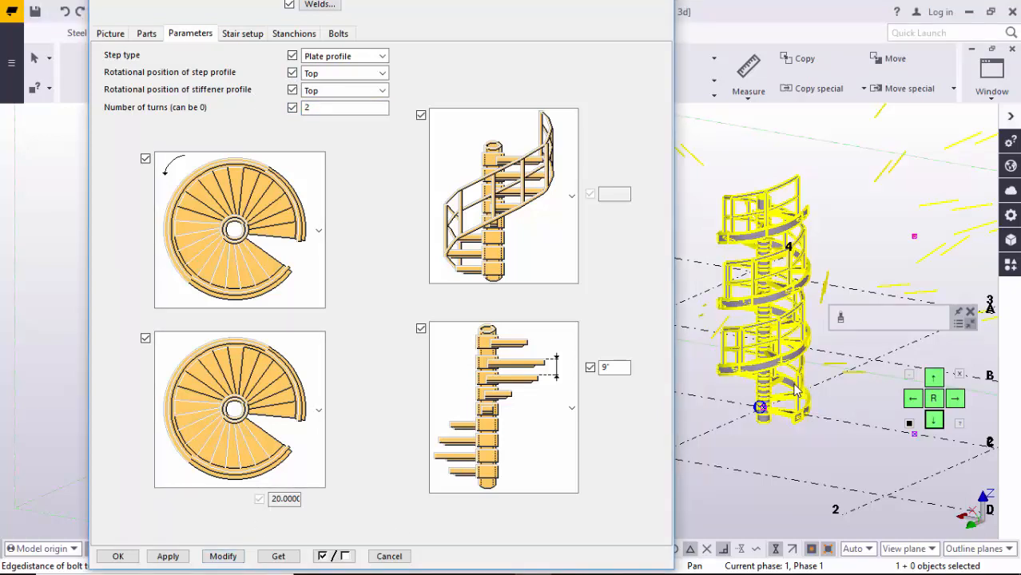
pyautogui.keyDown('ctrl'); pyautogui.moveTo(783, 386); pyautogui.dragTo(775, 358, button='middle'); pyautogui.keyUp('ctrl')
pyautogui.scroll(1, 775, 358)
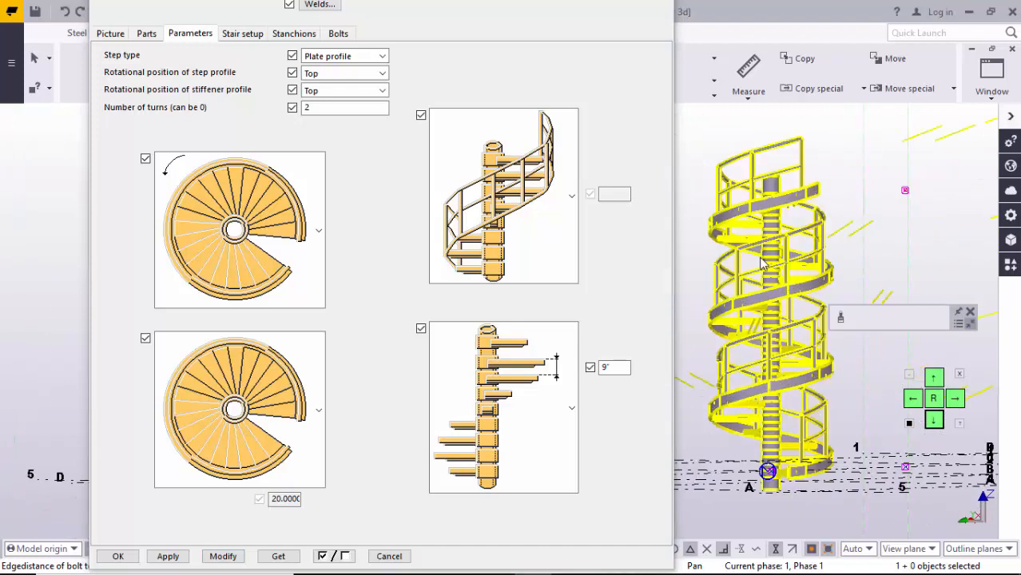
pyautogui.doubleClick(320, 108)
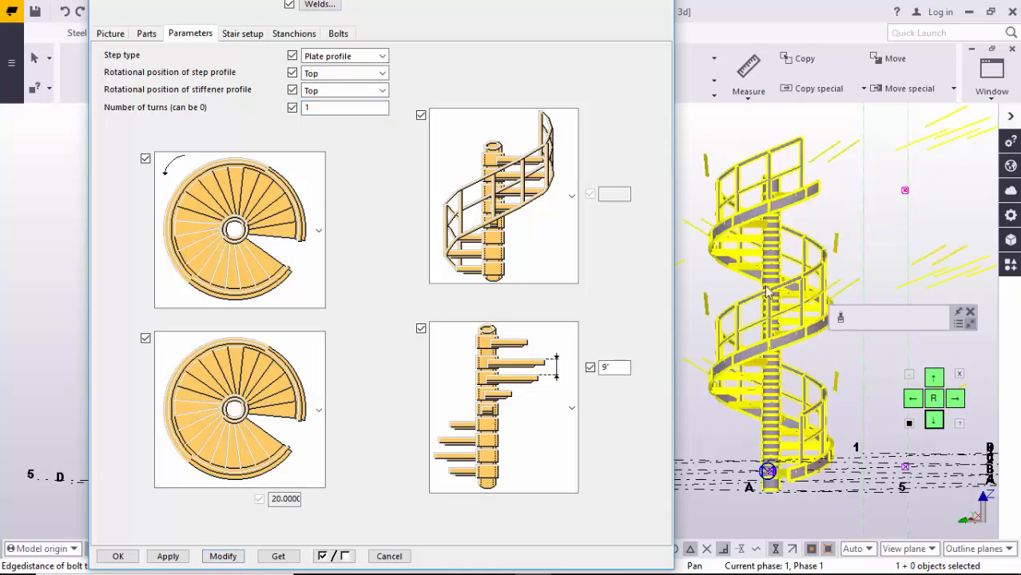
pyautogui.keyDown('ctrl'); pyautogui.moveTo(770, 291); pyautogui.dragTo(823, 157, button='middle'); pyautogui.keyUp('ctrl')
pyautogui.click(823, 91)
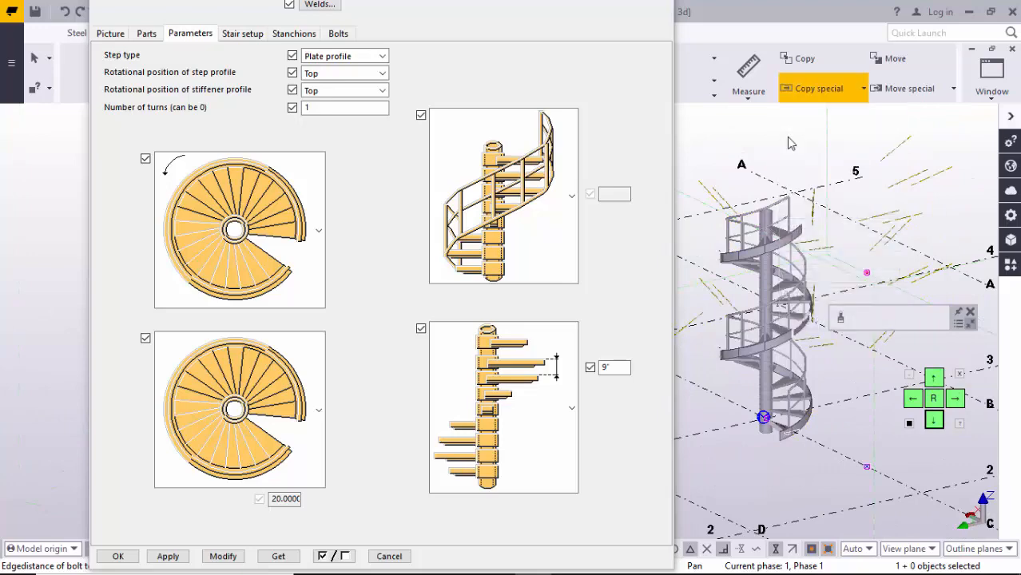
pyautogui.click(787, 136)
pyautogui.click(936, 229)
pyautogui.rightClick(789, 152)
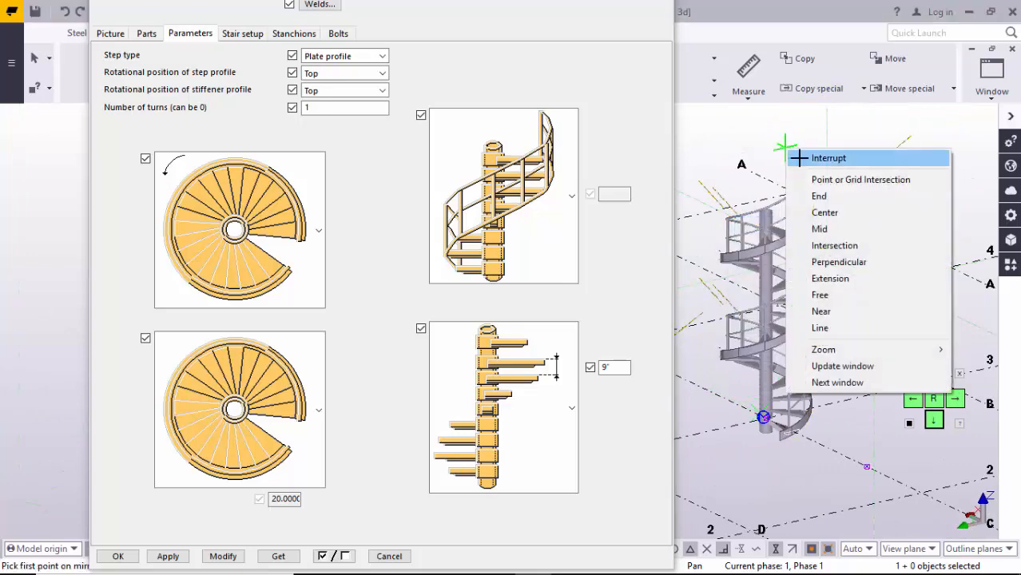
pyautogui.click(807, 156)
pyautogui.rightClick(769, 147)
pyautogui.click(810, 235)
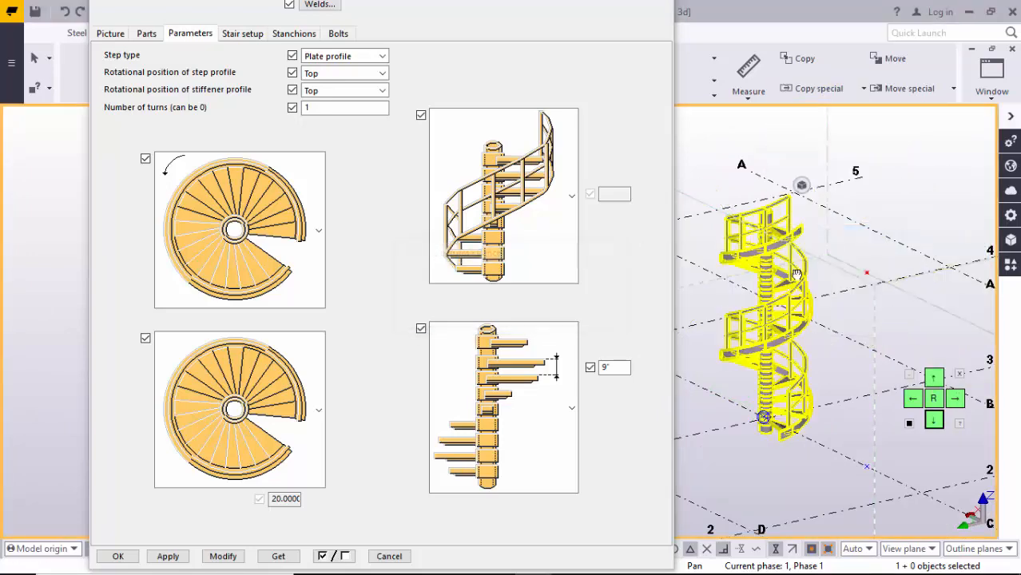
# Examine the stair with one additional turn in 3D, from the whole railing to its lower flights.
pyautogui.scroll(3, 767, 289)
pyautogui.keyDown('ctrl'); pyautogui.moveTo(787, 297); pyautogui.dragTo(836, 329, button='middle'); pyautogui.keyUp('ctrl')
pyautogui.scroll(-3, 829, 380)
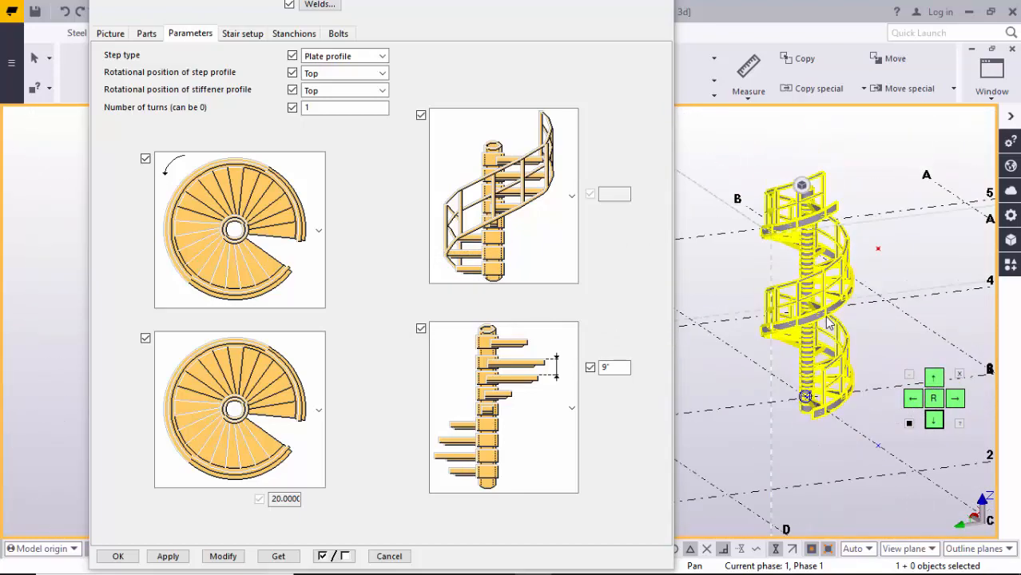
pyautogui.moveTo(829, 377); pyautogui.dragTo(790, 384, button='middle')
pyautogui.scroll(3, 827, 415)
pyautogui.moveTo(820, 323); pyautogui.dragTo(825, 270, button='middle')
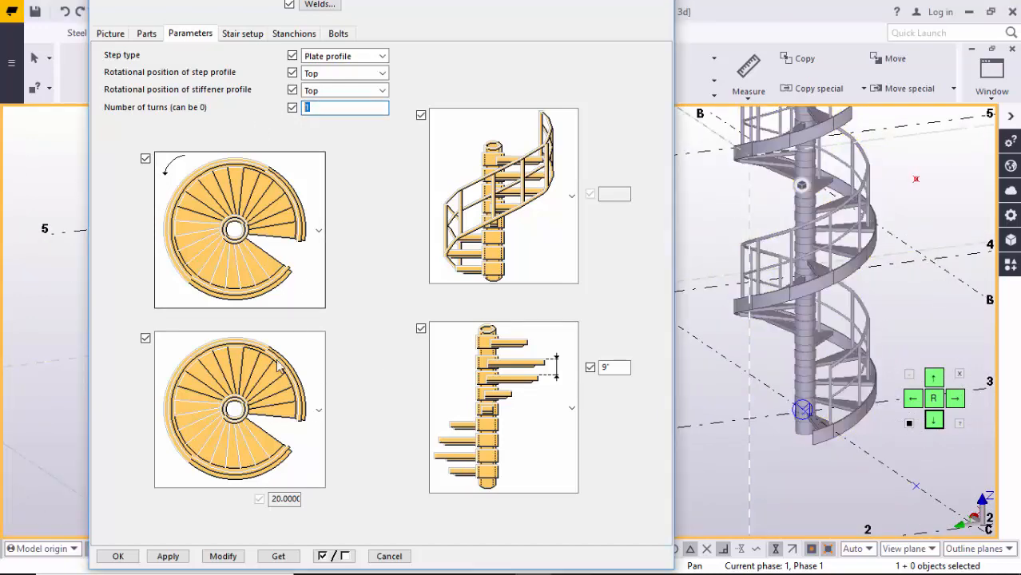
# Switch the step angle option back to the layout with a specified 20° angle, modify the stair and check it in 3D.
pyautogui.click(273, 417)
pyautogui.scroll(-2, 266, 302)
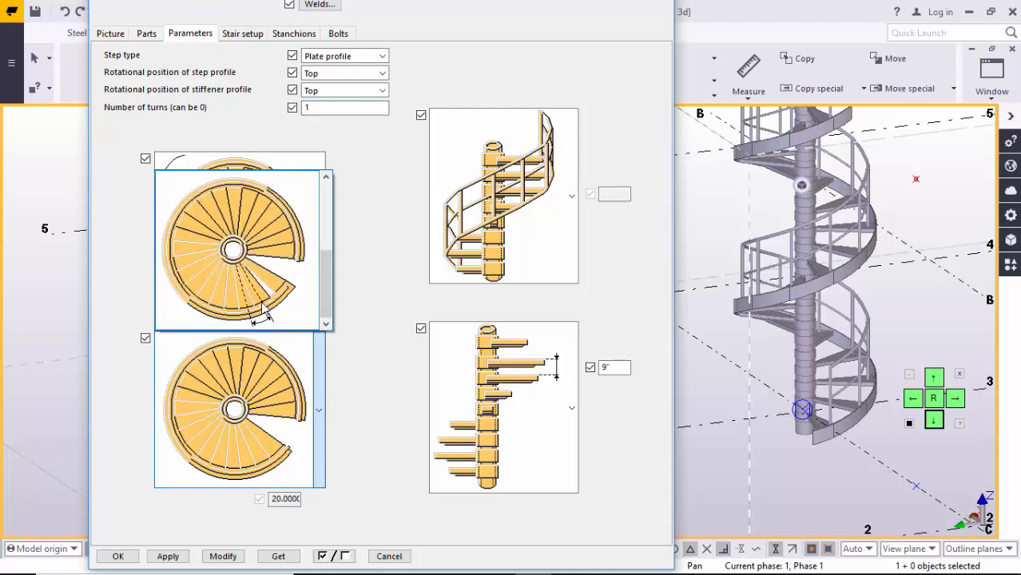
pyautogui.click(262, 307)
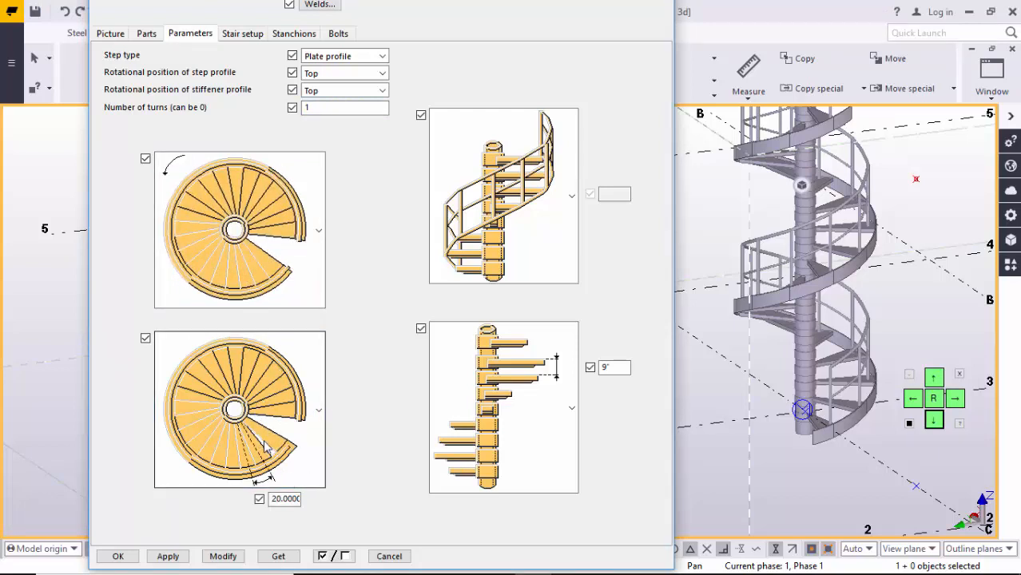
pyautogui.click(223, 556)
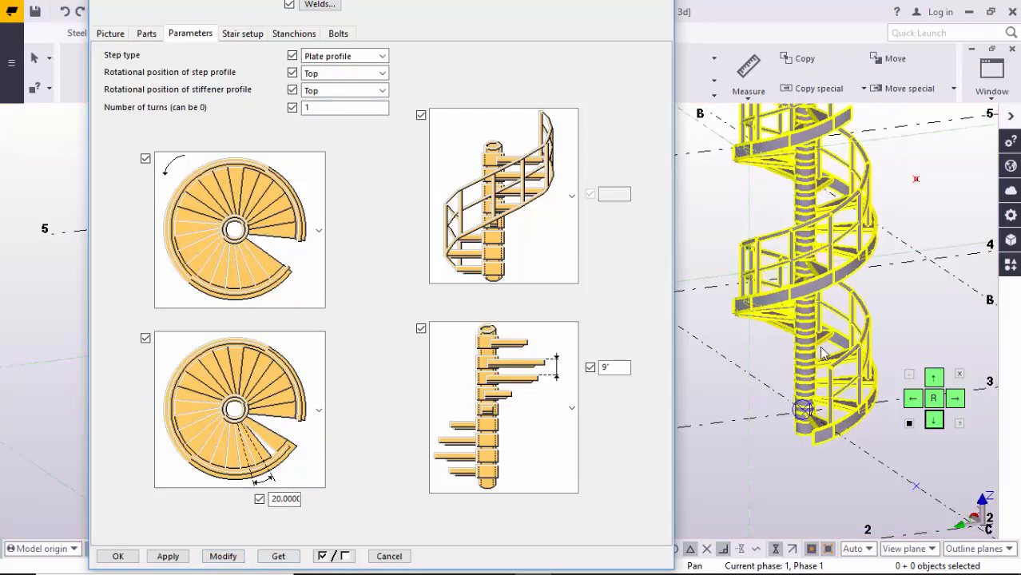
pyautogui.click(809, 289)
pyautogui.click(223, 558)
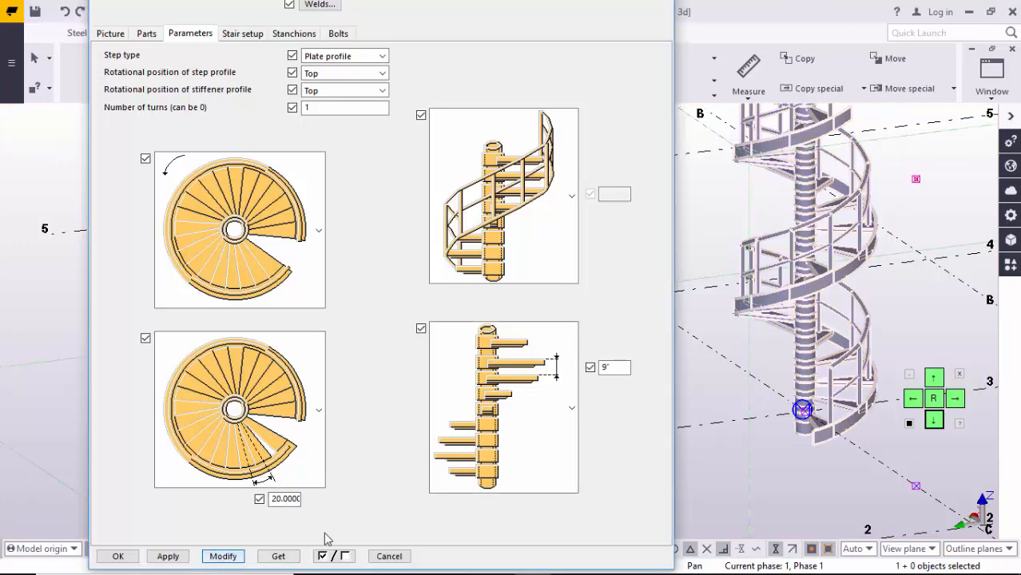
pyautogui.moveTo(781, 381); pyautogui.dragTo(778, 441, button='middle')
pyautogui.scroll(-2, 778, 441)
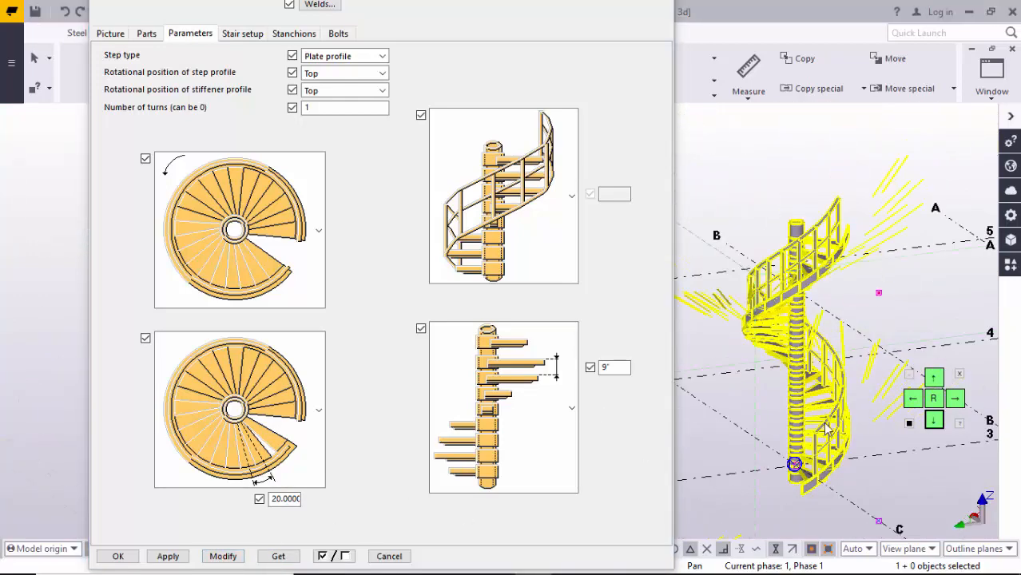
pyautogui.scroll(2, 820, 344)
pyautogui.moveTo(778, 281); pyautogui.dragTo(798, 228, button='middle')
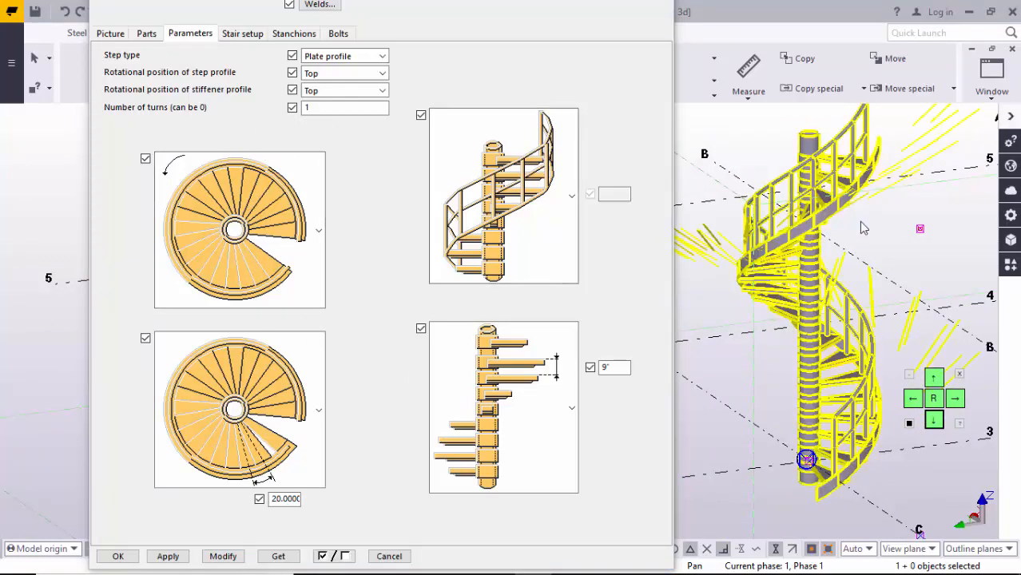
# Switch the step angle option to the layout without a specified angle, set the number of turns to 2, and modify the stair.
pyautogui.click(286, 367)
pyautogui.click(267, 294)
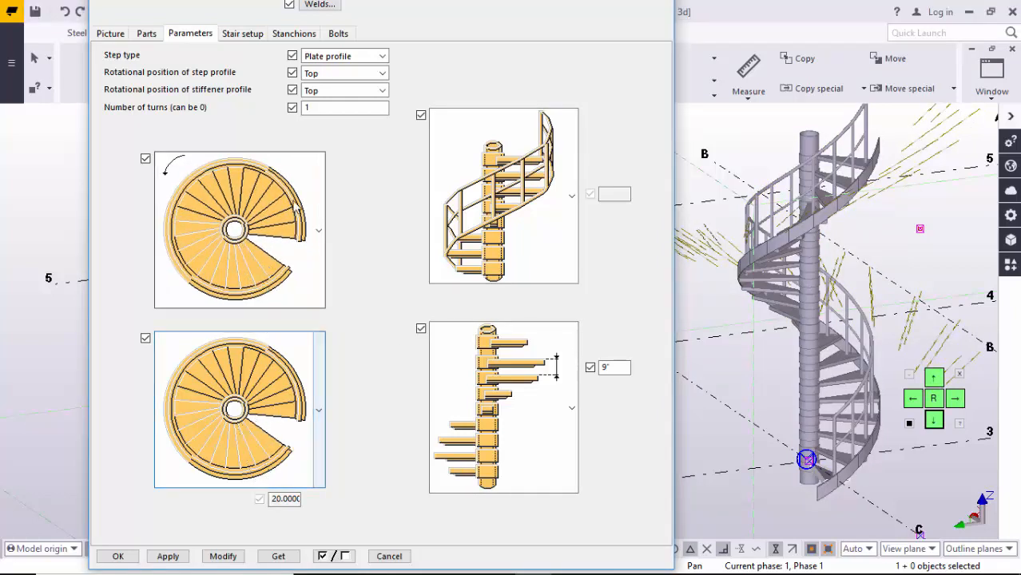
pyautogui.click(322, 109)
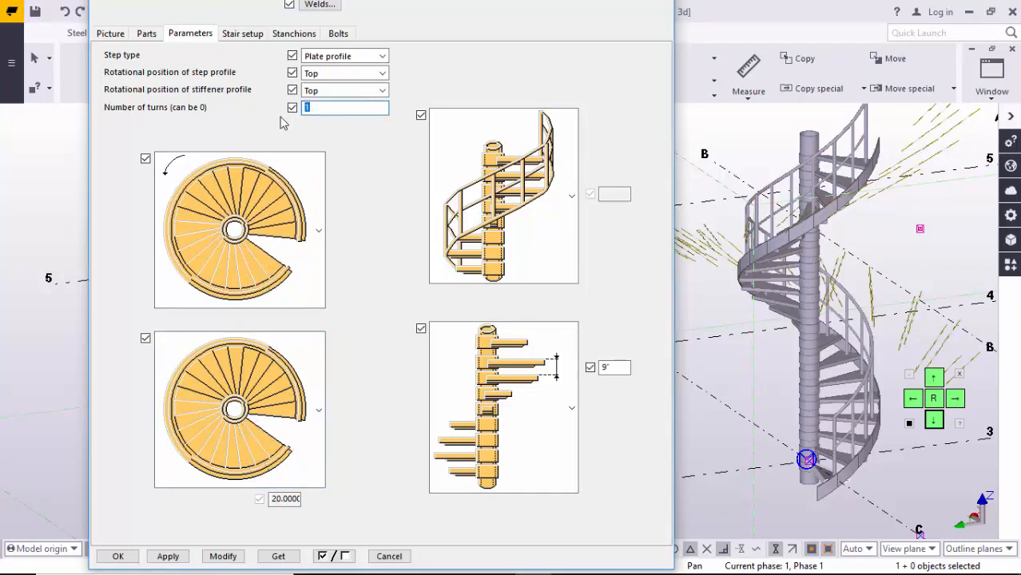
pyautogui.click(224, 556)
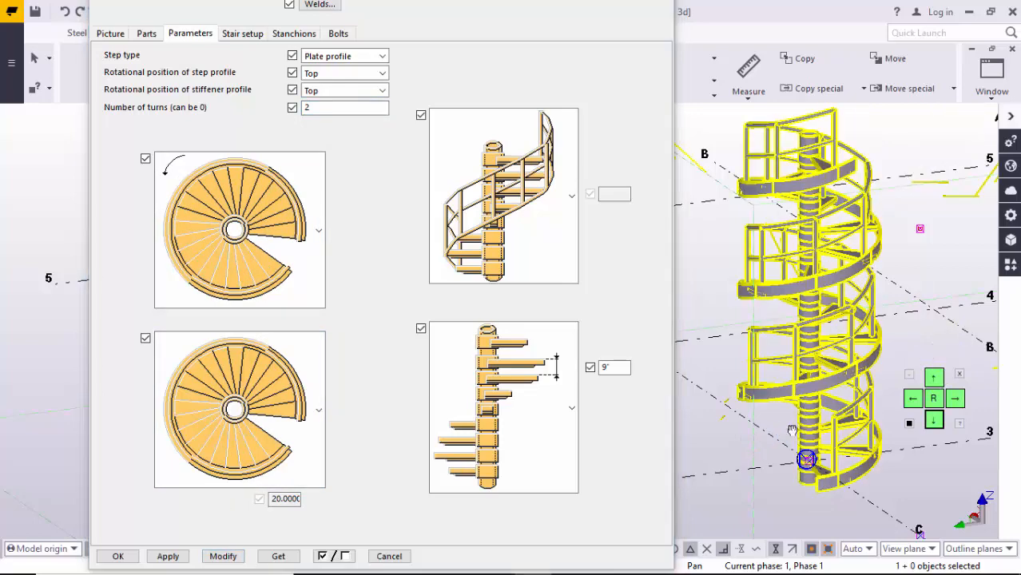
pyautogui.scroll(3, 826, 340)
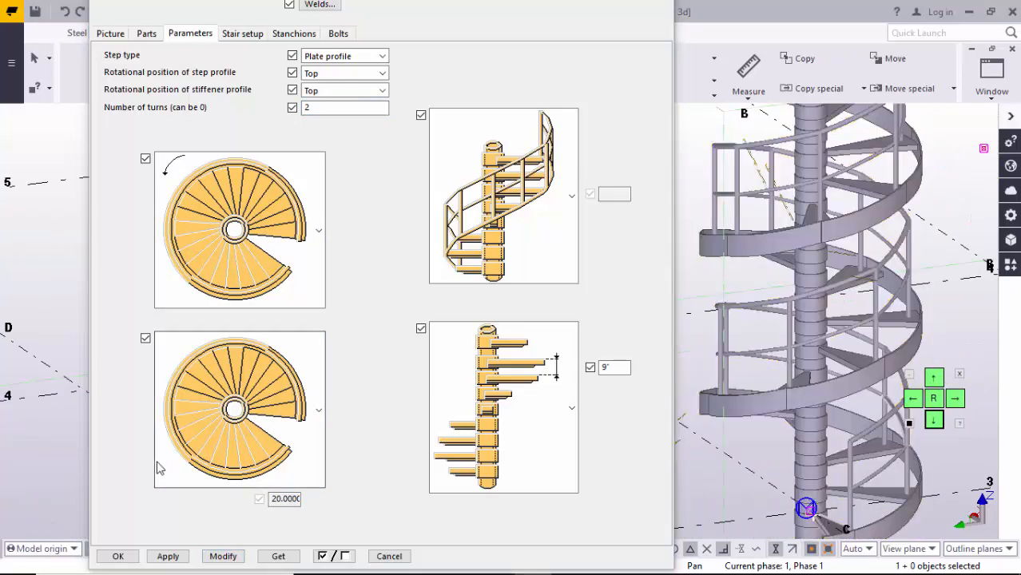
# Return the step angle option to the layout with a specified 20° angle, modify the stair, and close its properties.
pyautogui.click(236, 432)
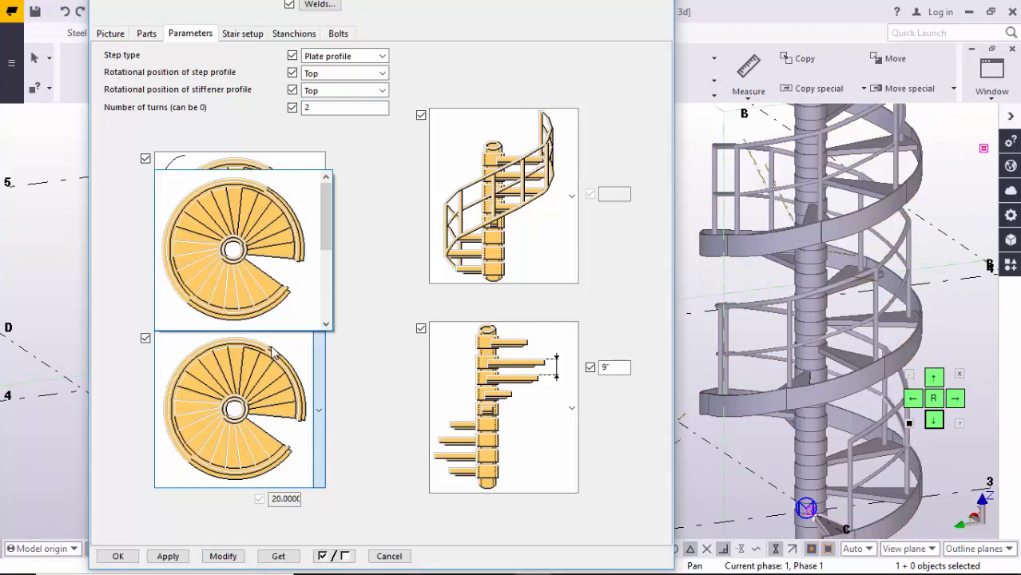
pyautogui.click(270, 316)
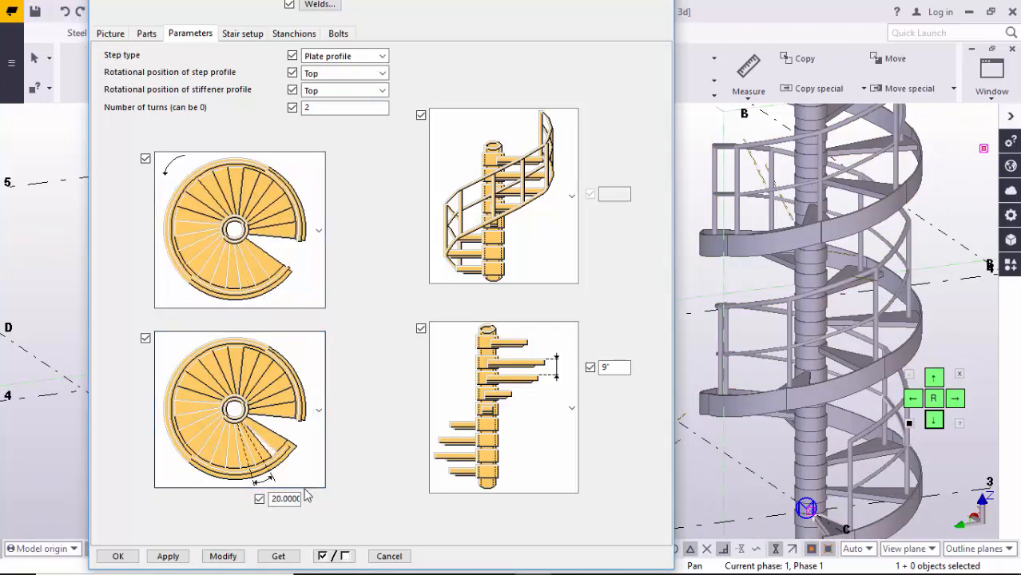
pyautogui.click(230, 555)
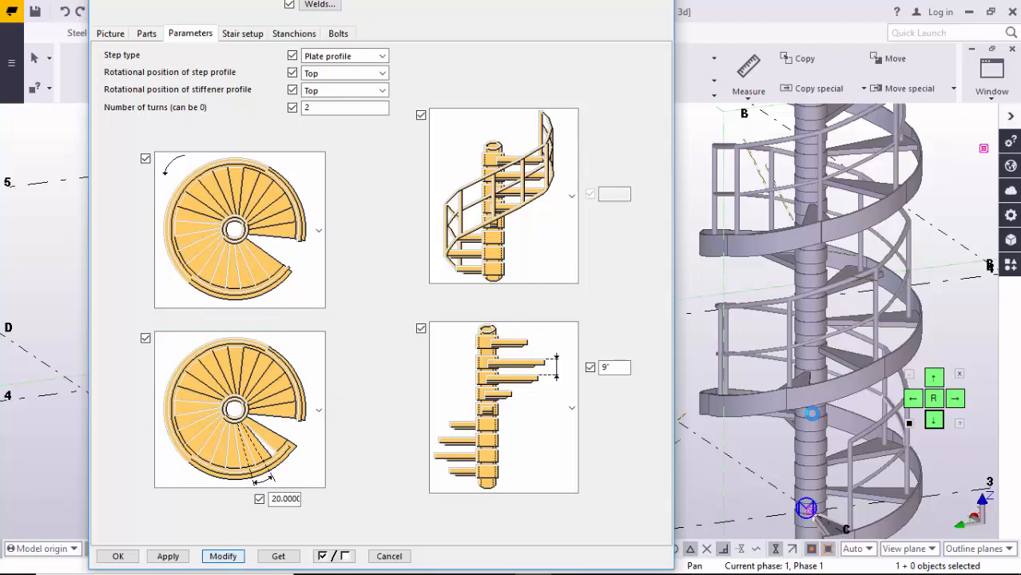
pyautogui.scroll(-5, 787, 371)
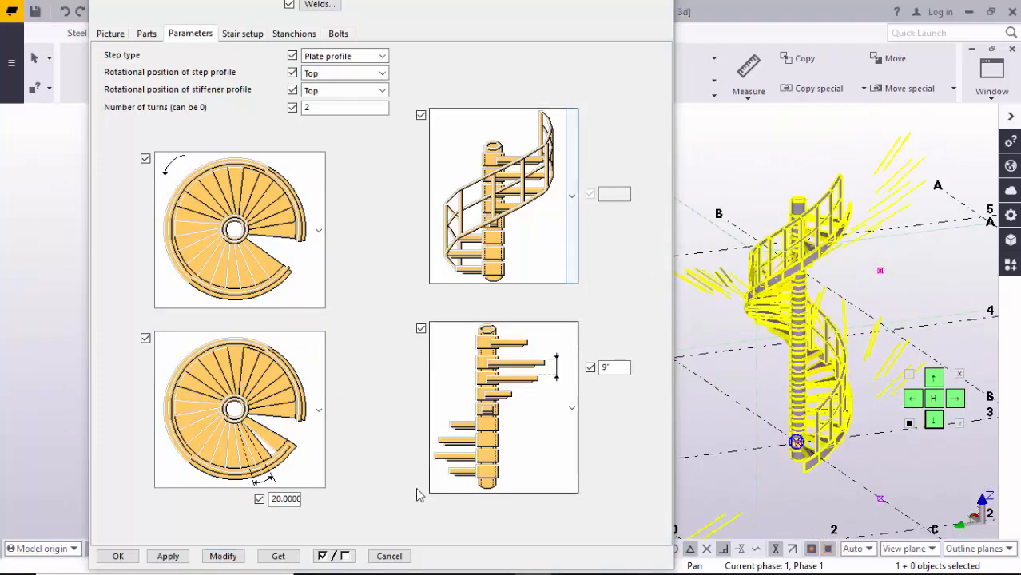
pyautogui.click(389, 556)
# Redraw the 3D view to clear the temporary lines around the spiral stair.
pyautogui.moveTo(707, 414); pyautogui.dragTo(608, 433, button='middle')
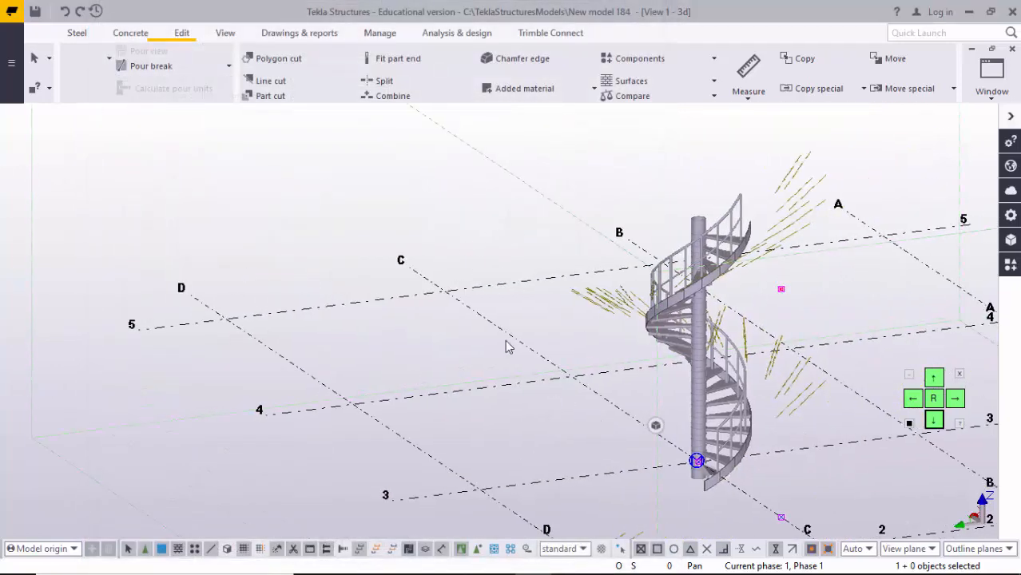
pyautogui.rightClick(503, 319)
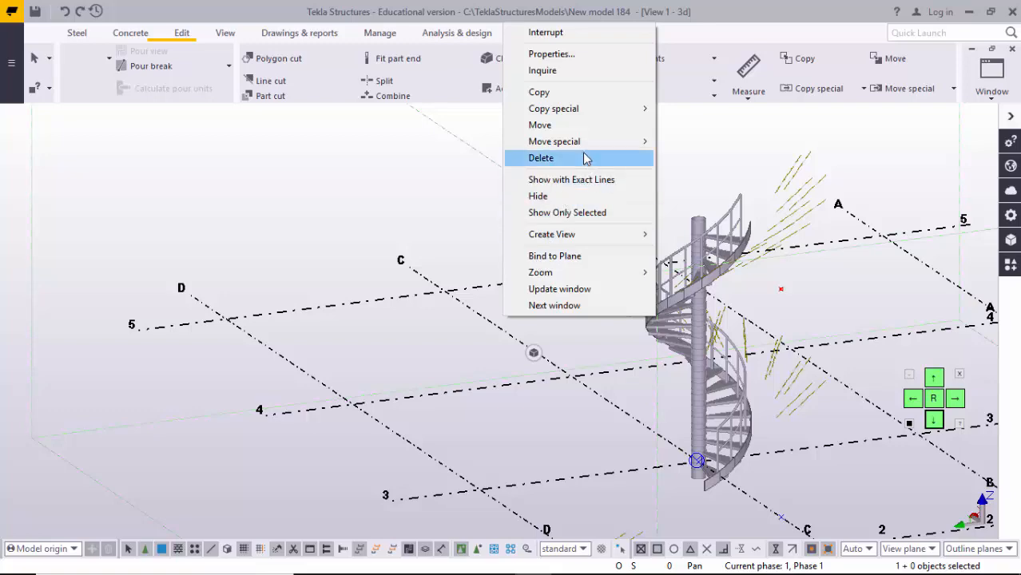
pyautogui.rightClick(361, 195)
pyautogui.click(407, 282)
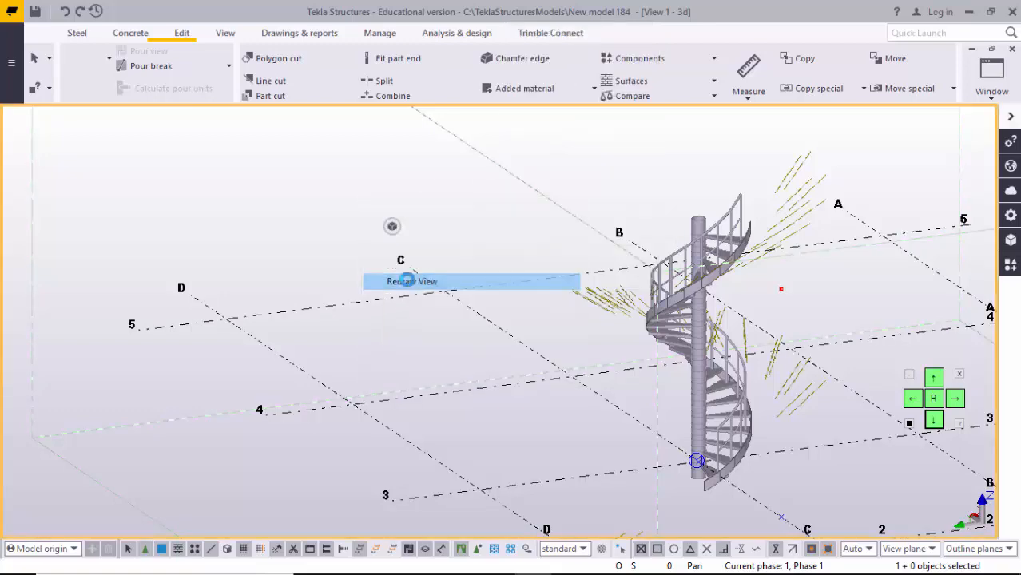
# Examine the finished spiral stair in 3D from several sides, both close up and as a whole.
pyautogui.moveTo(691, 372); pyautogui.dragTo(547, 361, button='middle')
pyautogui.scroll(2, 611, 341)
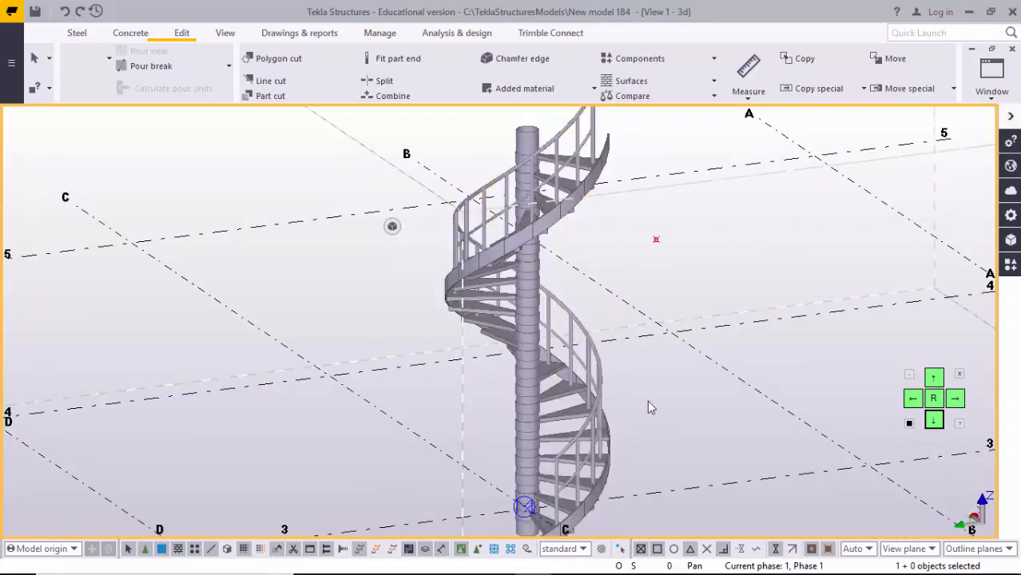
pyautogui.scroll(-2, 593, 367)
pyautogui.moveTo(629, 397)
pyautogui.keyDown('ctrl'); pyautogui.mouseDown(button='middle')
pyautogui.moveTo(566, 423)
pyautogui.moveTo(254, 416)
pyautogui.moveTo(405, 403)
pyautogui.moveTo(938, 406)
pyautogui.moveTo(743, 439)
pyautogui.moveTo(483, 441)
pyautogui.mouseUp(button='middle'); pyautogui.keyUp('ctrl')
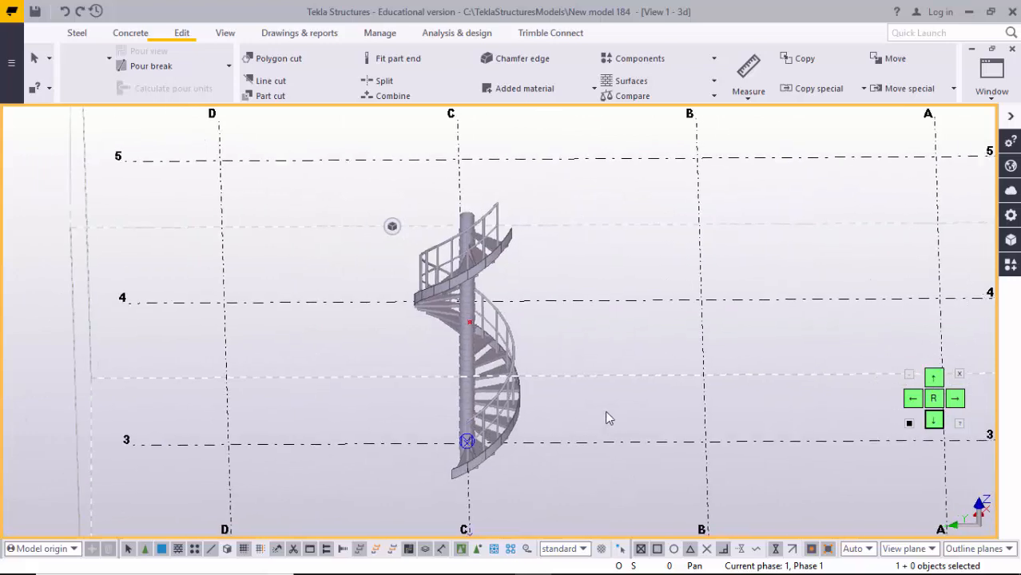
pyautogui.keyDown('ctrl'); pyautogui.moveTo(606, 415); pyautogui.dragTo(367, 417, button='middle'); pyautogui.keyUp('ctrl')
pyautogui.scroll(5, 402, 382)
pyautogui.keyDown('ctrl'); pyautogui.moveTo(402, 382); pyautogui.dragTo(611, 378, button='middle'); pyautogui.keyUp('ctrl')
pyautogui.scroll(-3, 610, 380)
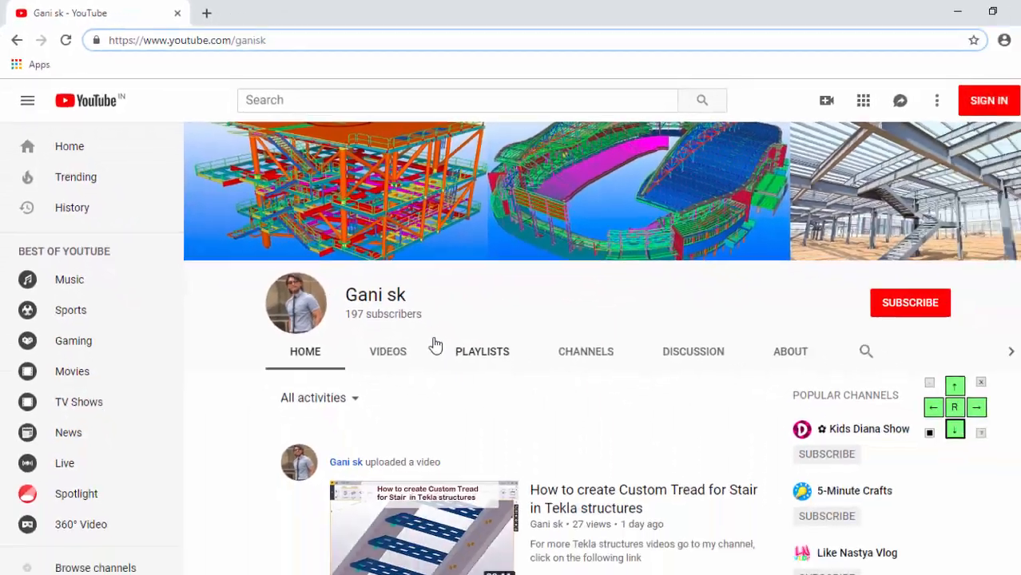
# Switch to the web browser and look through the uploaded Tekla tutorials on the YouTube channel's home page.
pyautogui.scroll(-4, 466, 333)
pyautogui.scroll(4, 465, 352)
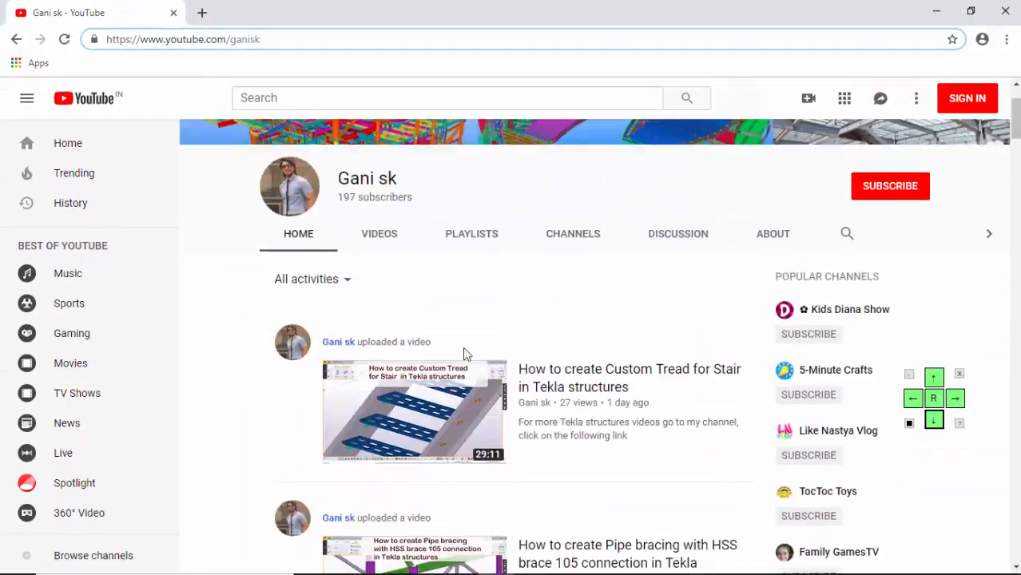
pyautogui.scroll(-9, 469, 356)
pyautogui.scroll(-5, 469, 359)
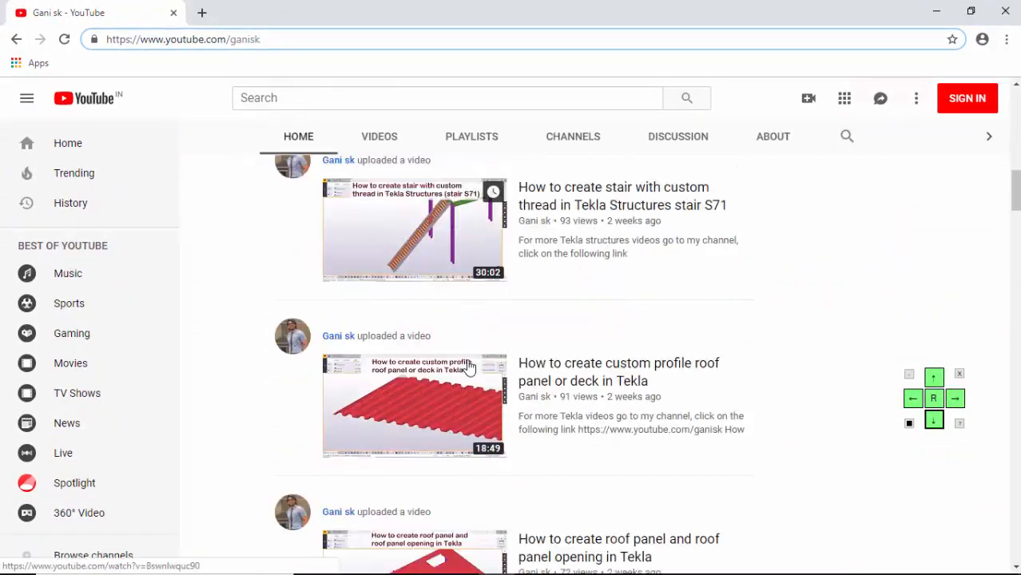
pyautogui.scroll(15, 475, 343)
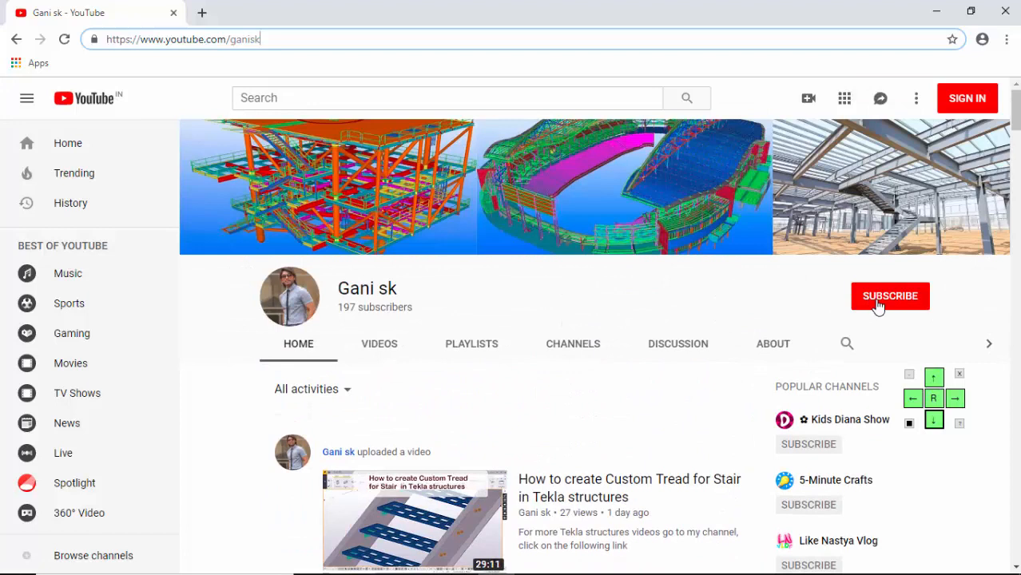